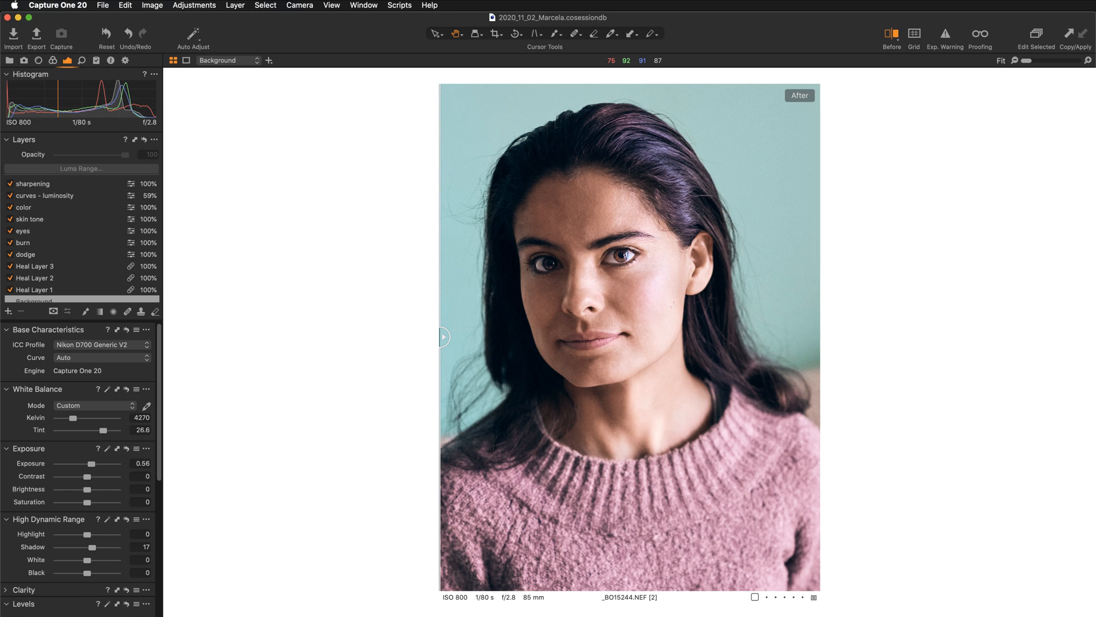
- Compare the unedited and retouched portrait by sweeping the before/after divider across the image
left_click_drag(444, 342, 820, 343)
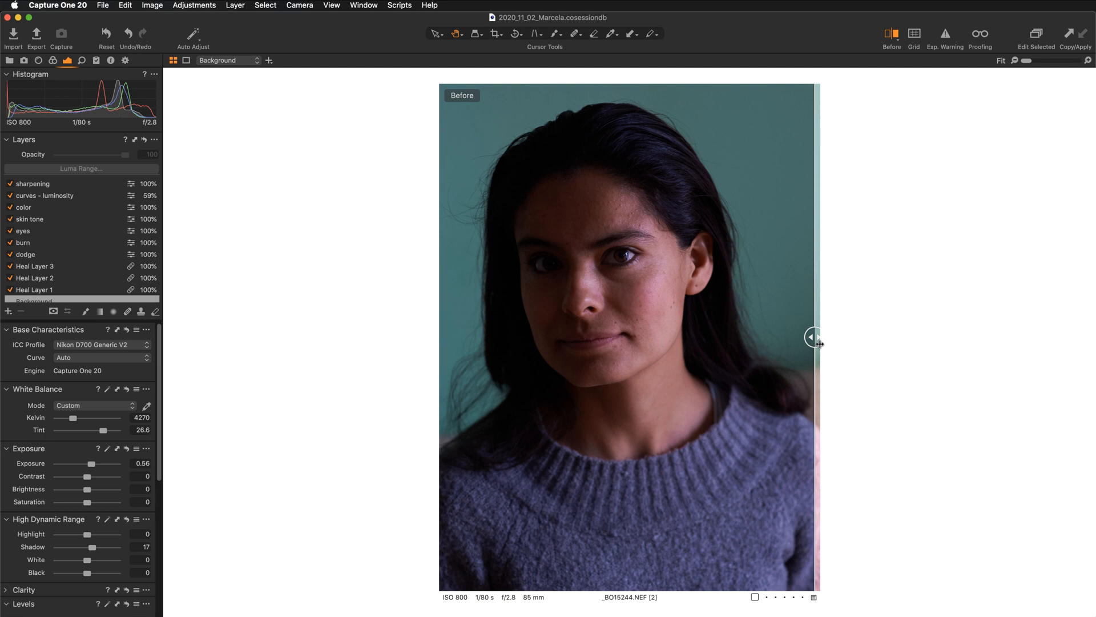
left_click_drag(820, 343, 448, 345)
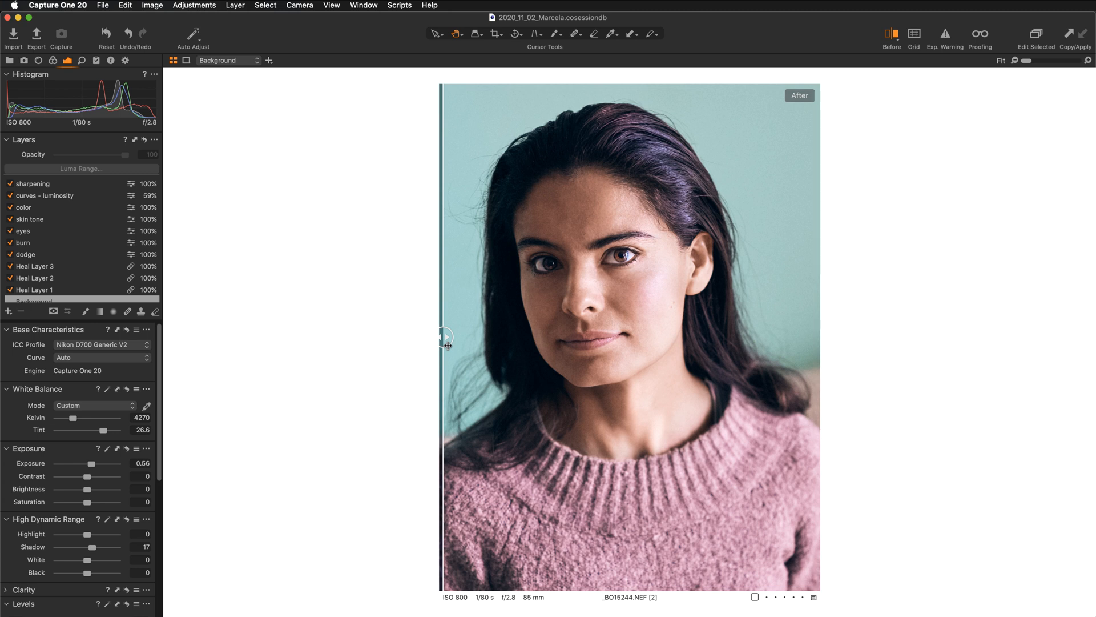
left_click_drag(448, 345, 446, 346)
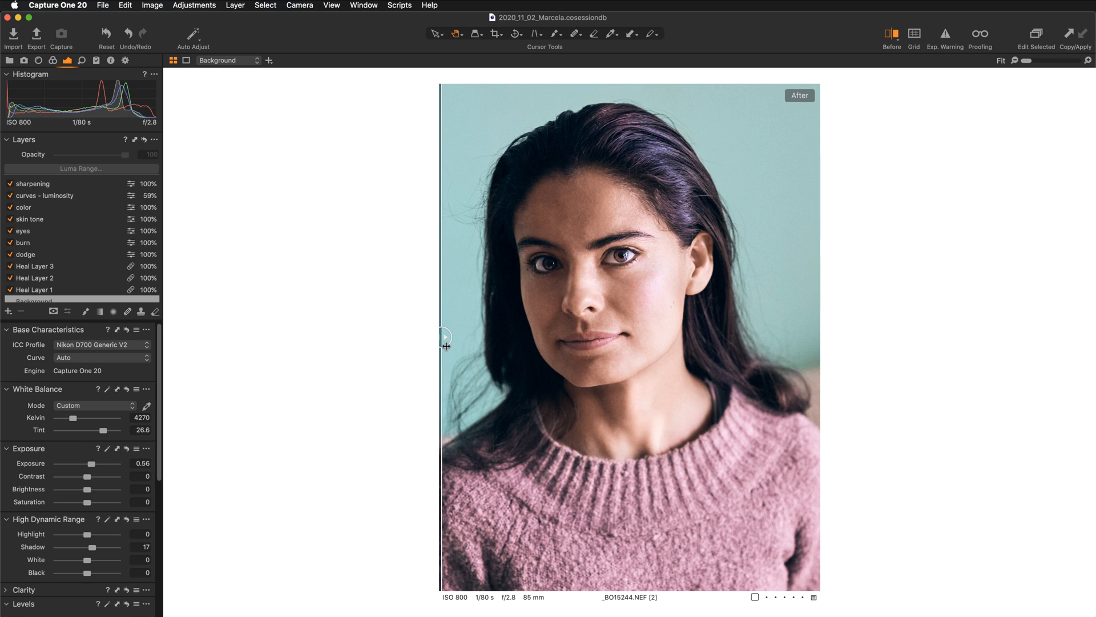
mouse_move(446, 345)
left_mouse_down()
mouse_move(682, 369)
mouse_move(820, 366)
mouse_move(447, 341)
left_mouse_up()
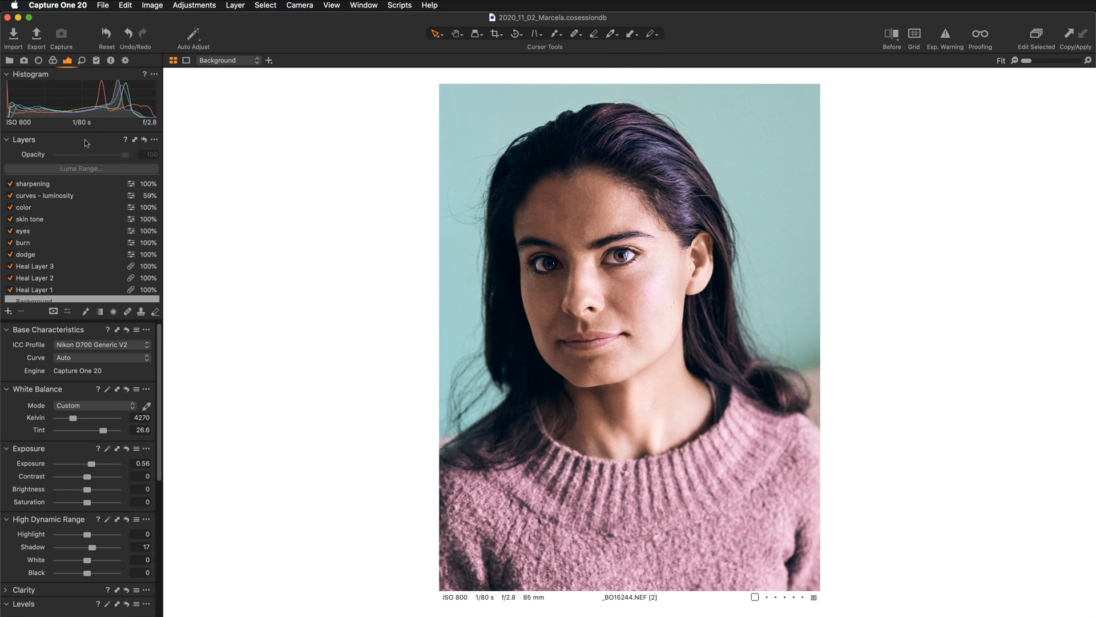
- Turn off all adjustment and heal layers from sharpening down to Heal Layer 1
left_click(27, 222)
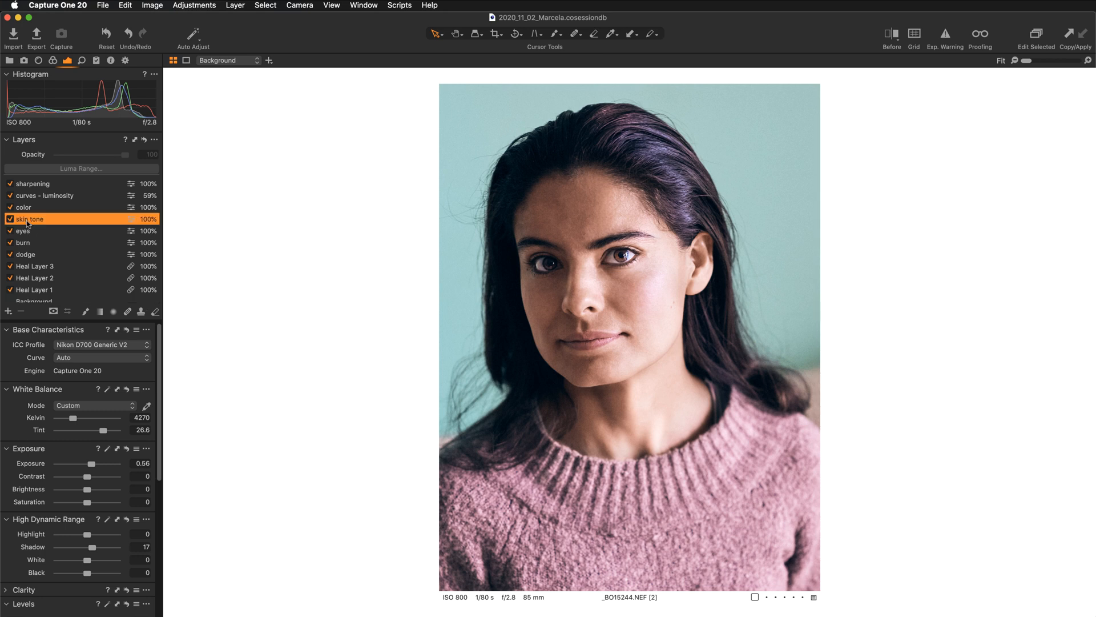
left_click(24, 211)
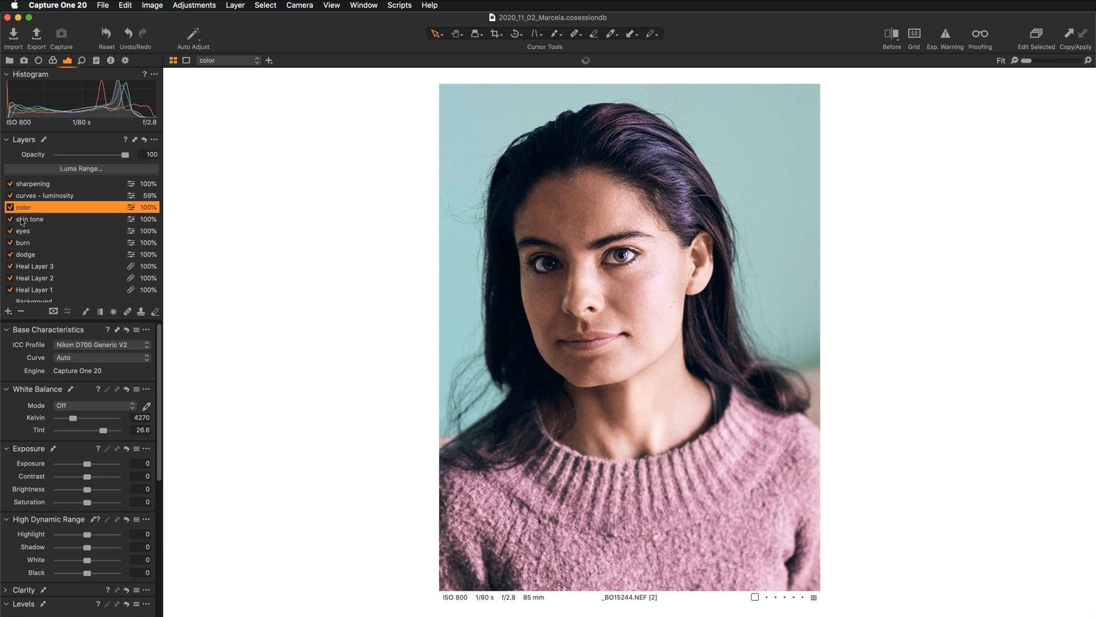
left_click(24, 220)
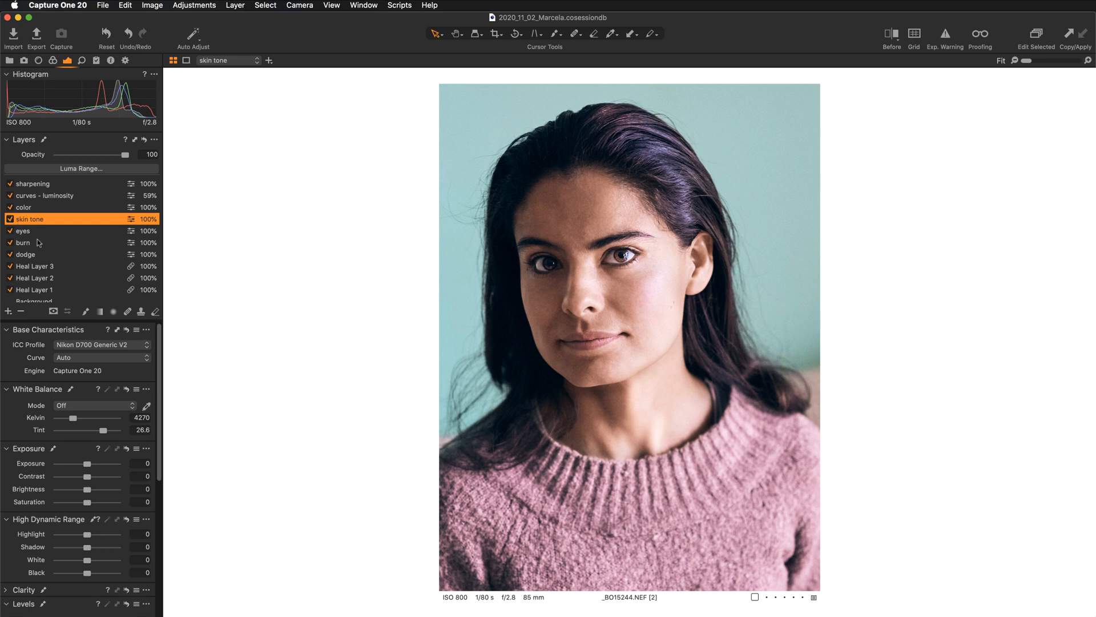
scroll(39, 241, "down", 1)
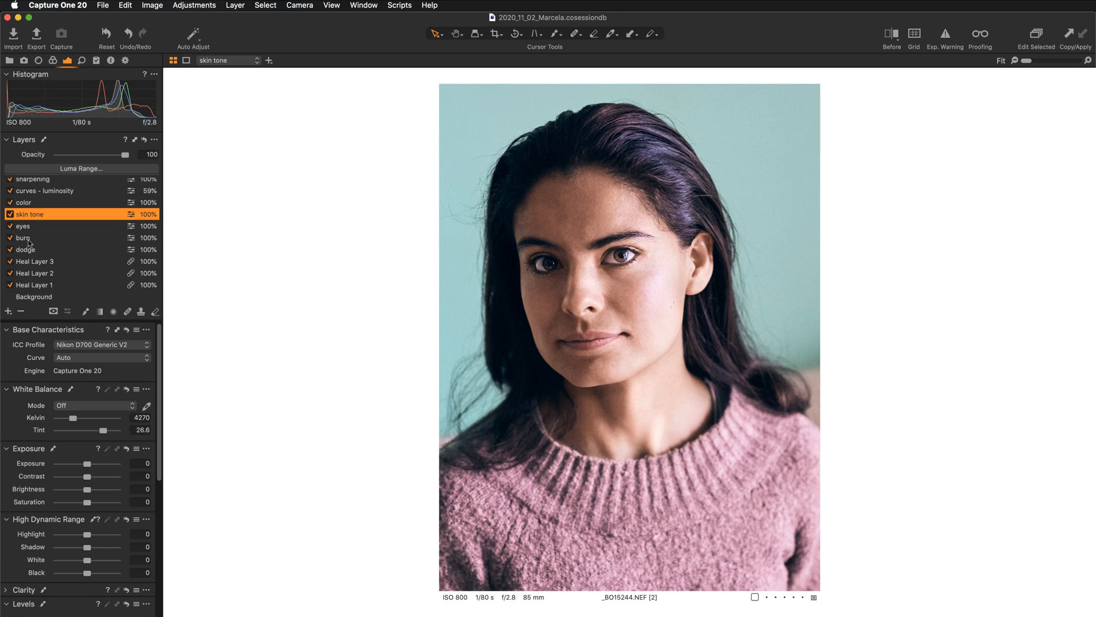
scroll(28, 243, "up", 1)
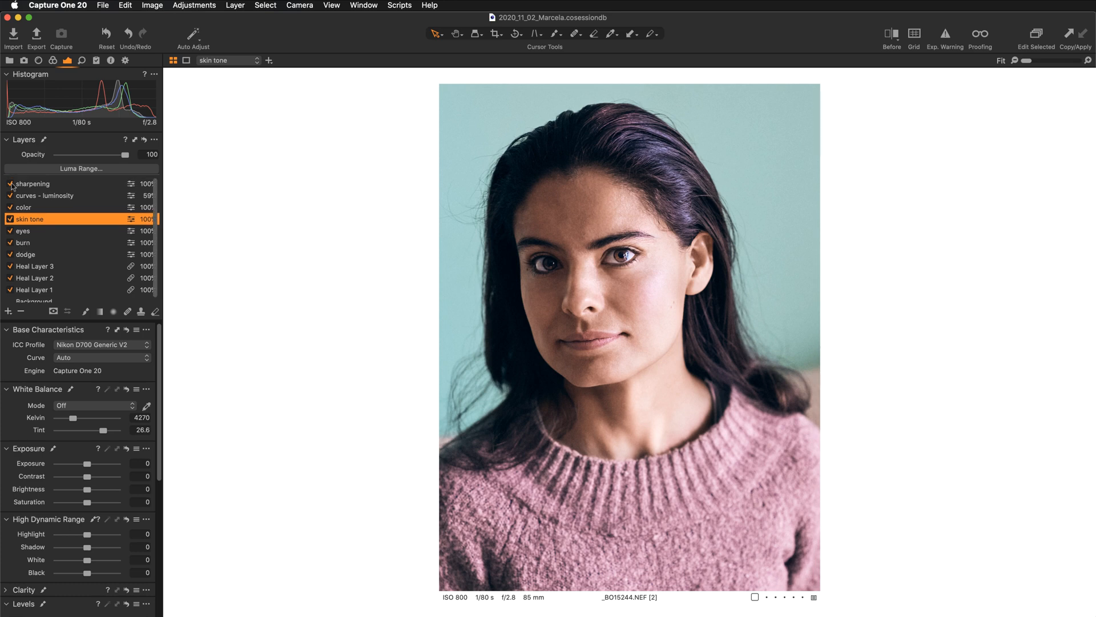
left_click_drag(11, 185, 12, 290)
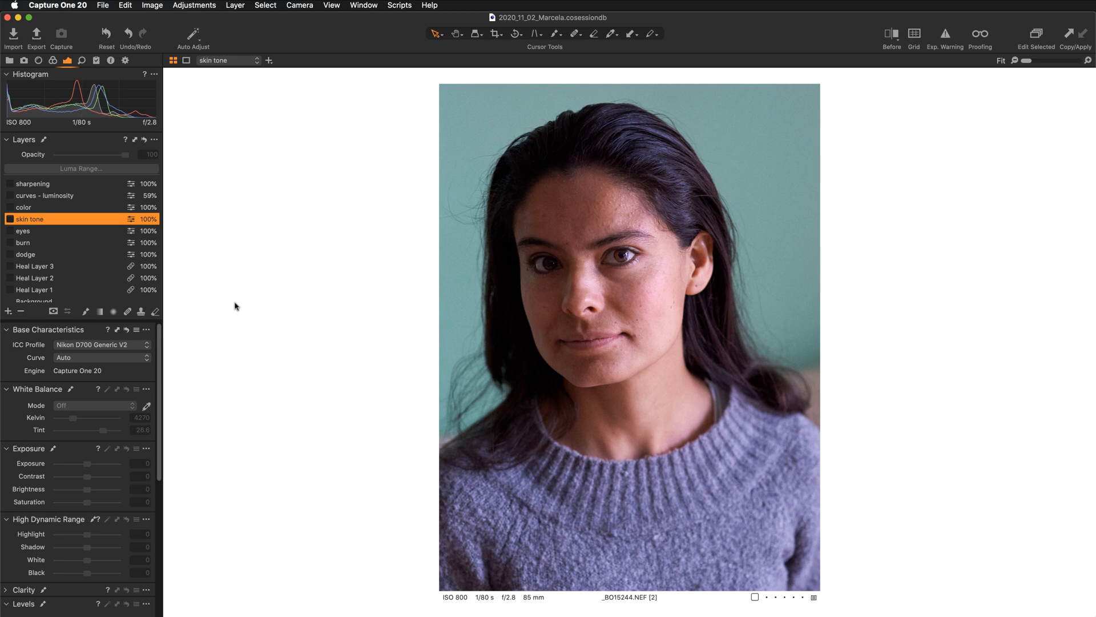
- Compare the original portrait with the background-only edit using the before/after split view, and close the comparison
key("y")
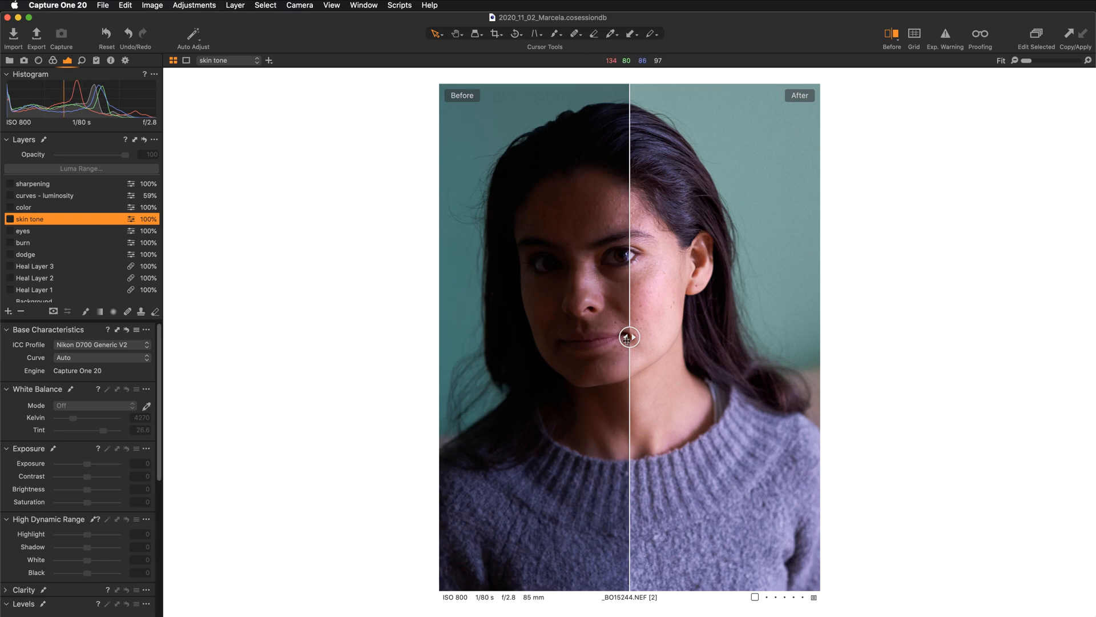
left_click_drag(628, 337, 818, 351)
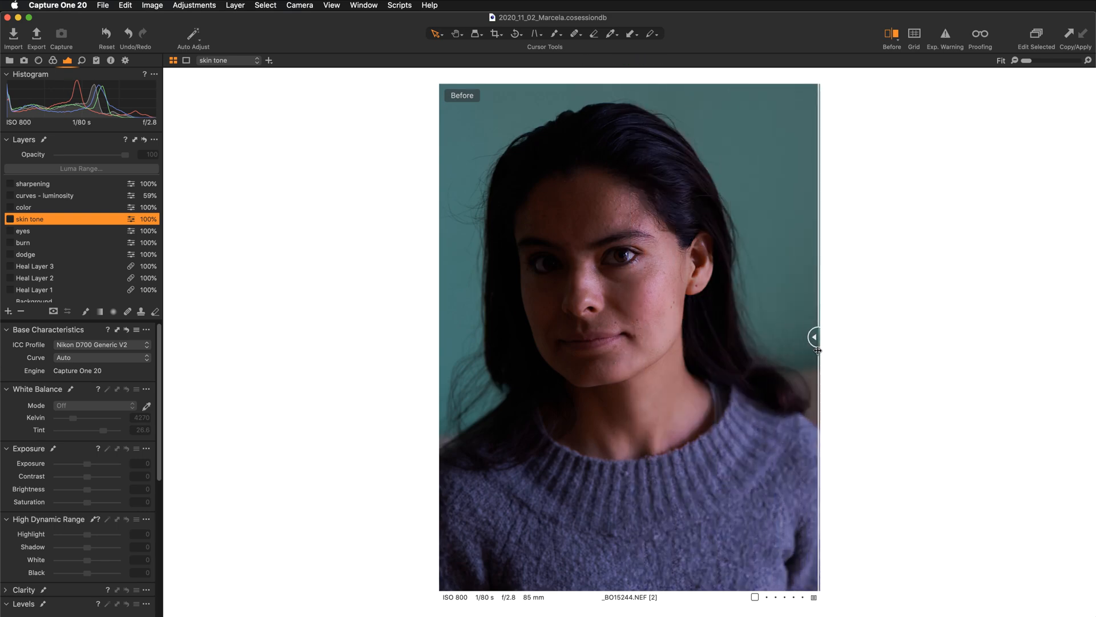
key("y")
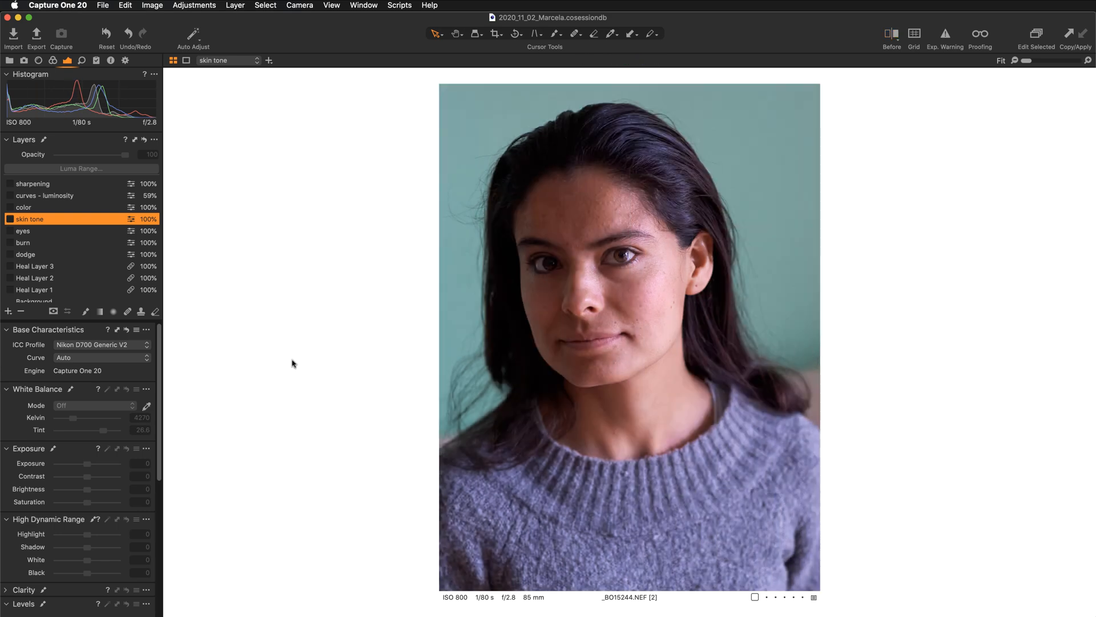
- Select the Background layer and detach the Levels tool as a floating window over the viewer
scroll(60, 261, "down", 1)
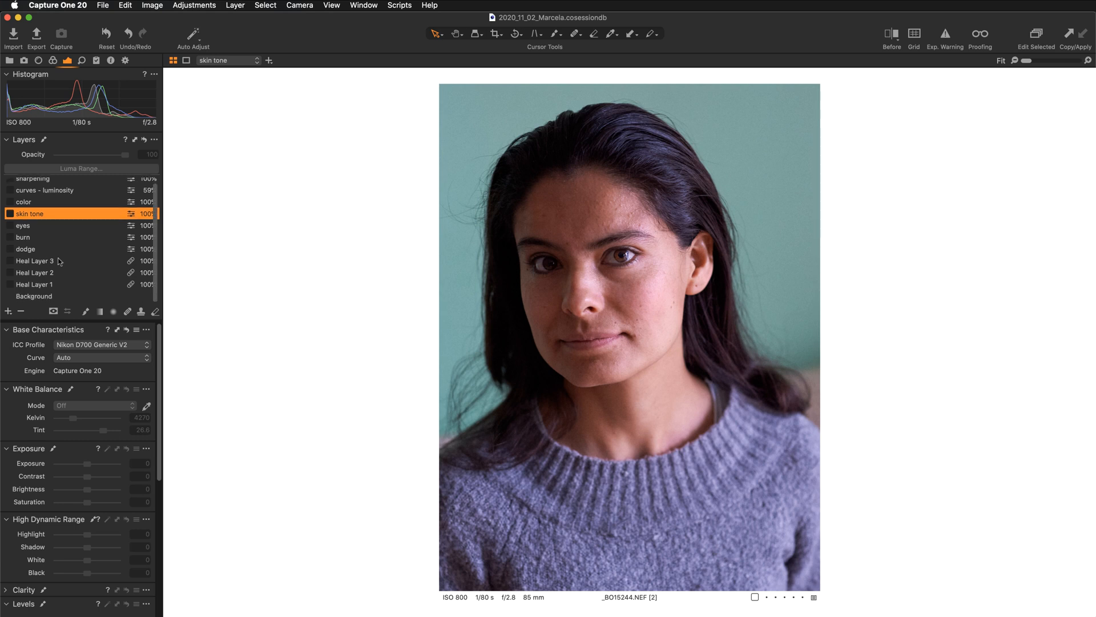
left_click(48, 297)
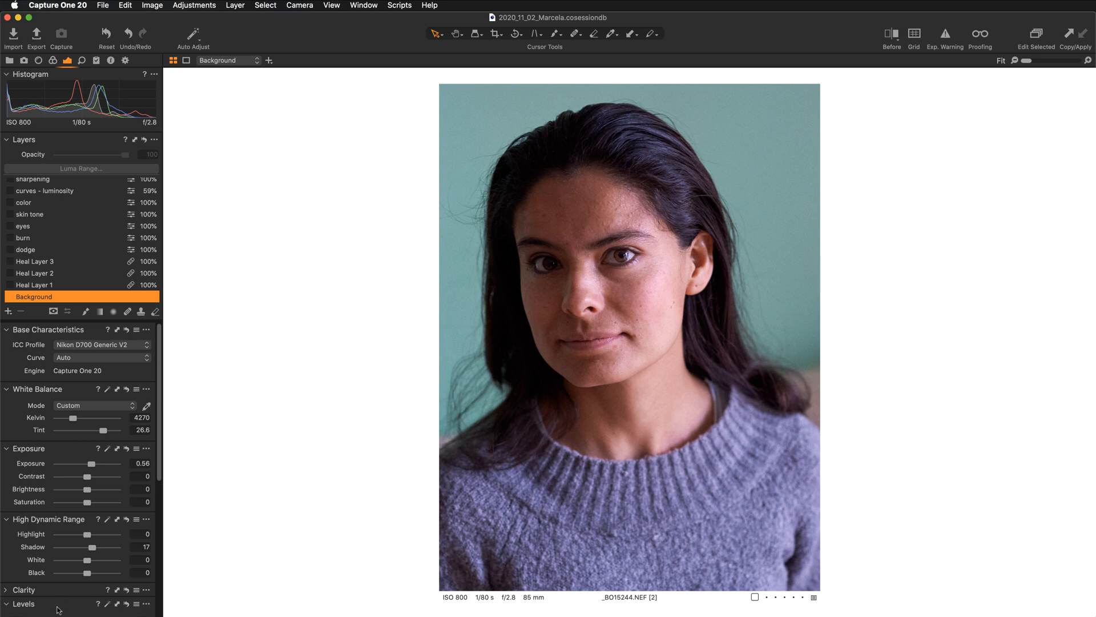
left_click_drag(66, 603, 257, 150)
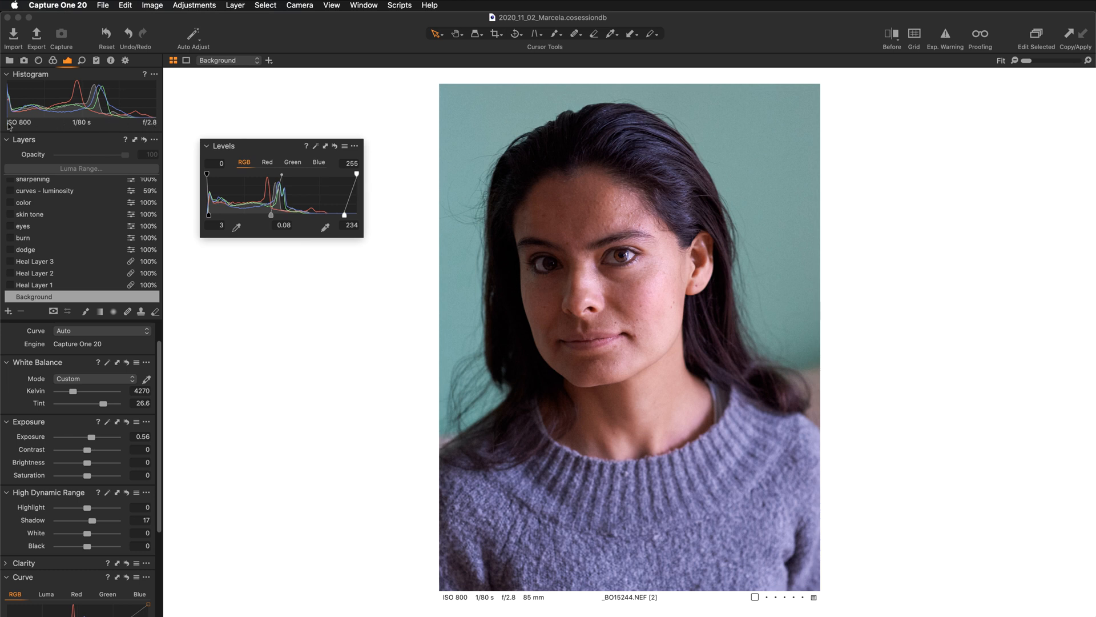
- Reset the Background layer's Levels adjustment to see its effect, and undo the reset
left_click(336, 147)
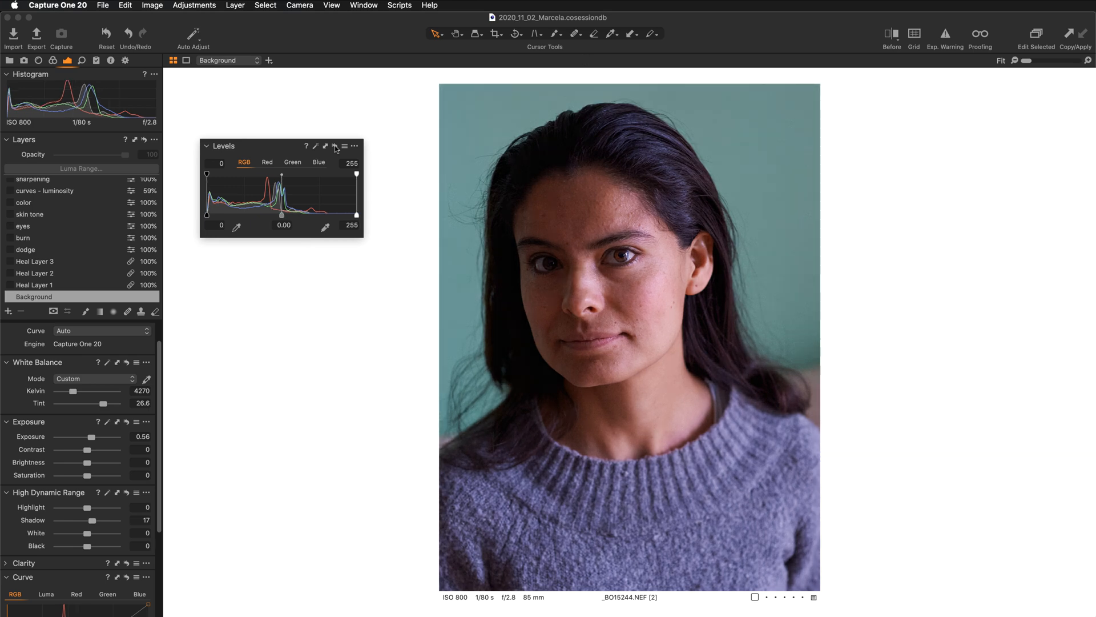
key("super+z")
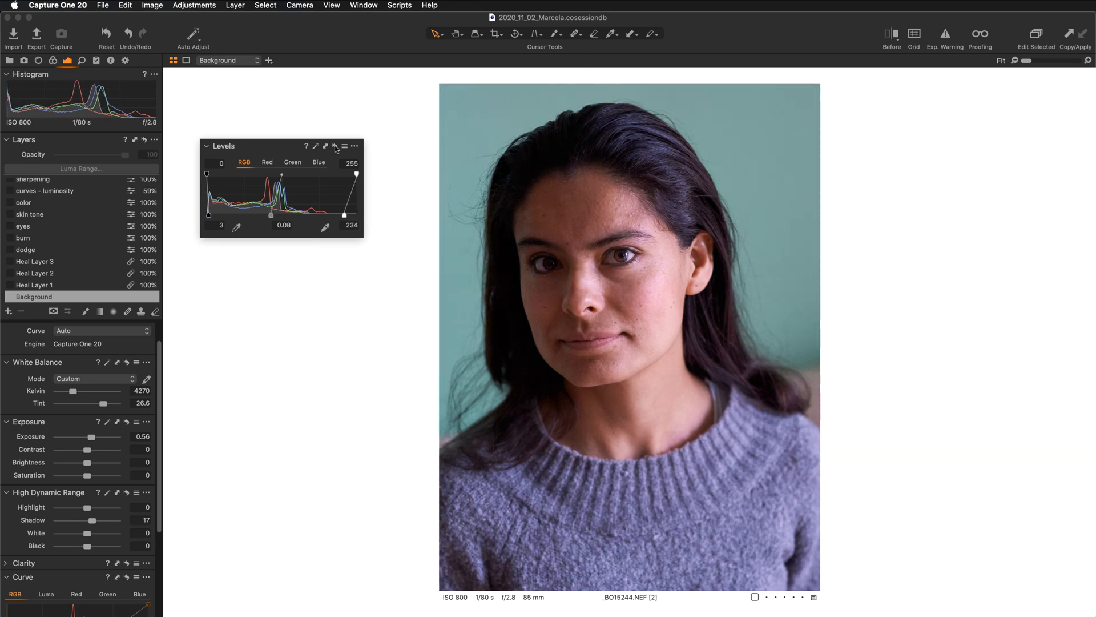
- Show the image browser and create a new unedited variant of the portrait _BO15244.NEF
key("super+shift+b")
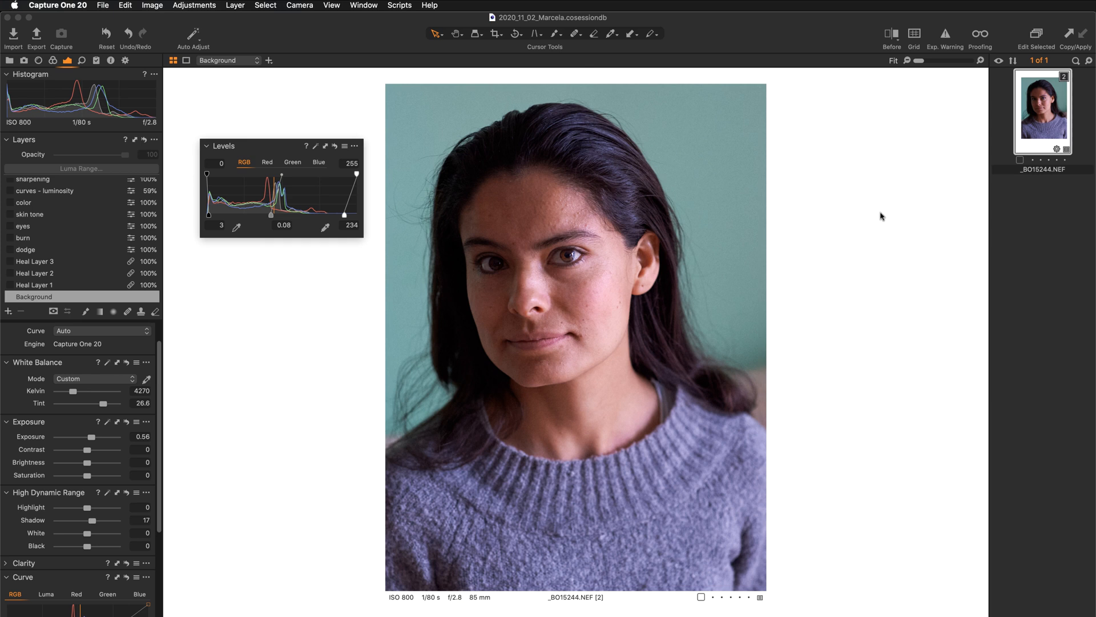
right_click(1046, 109)
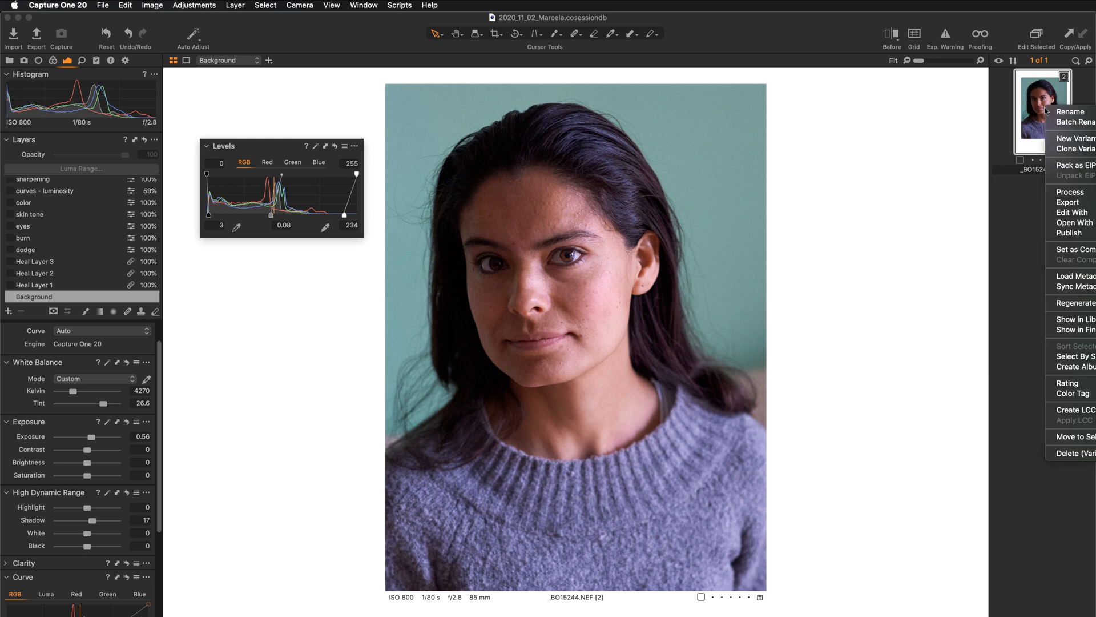
key("F7")
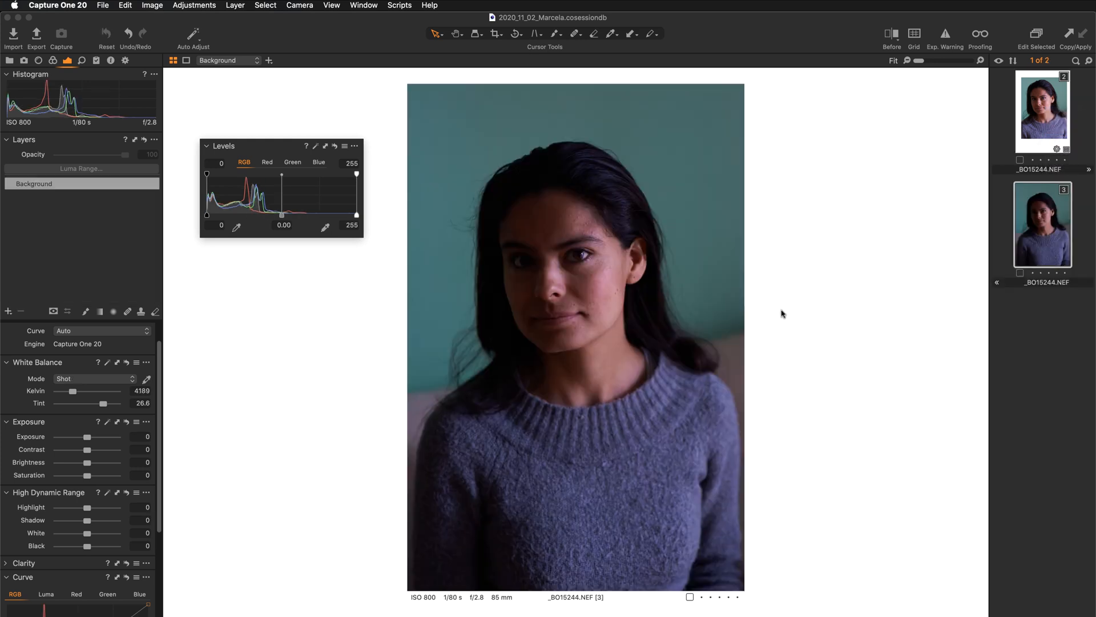
- Examine the new variant's face and hair at 100% with the exposure warning enabled, and turn the warning off
key("super+alt+0")
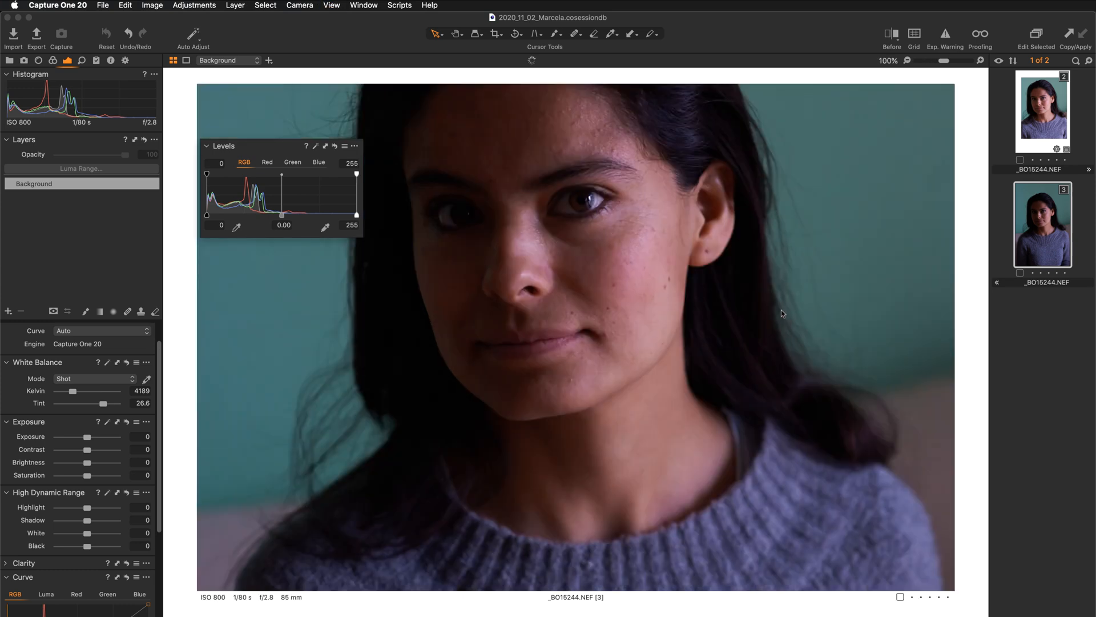
left_click_drag(653, 240, 645, 269)
scroll(526, 215, "up", 3)
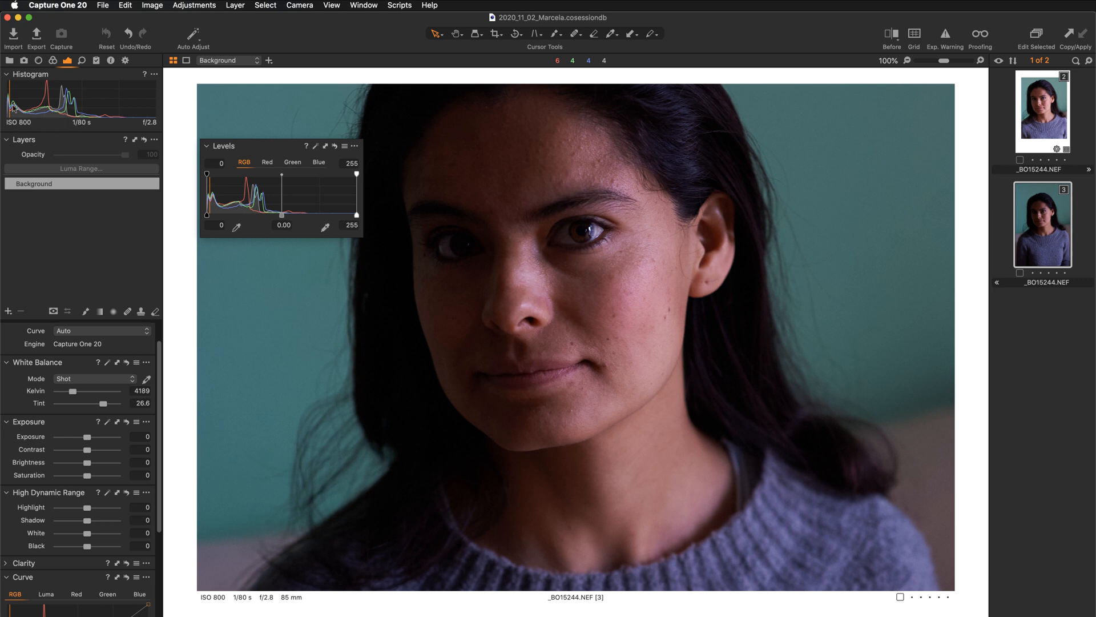
scroll(702, 264, "up", 3)
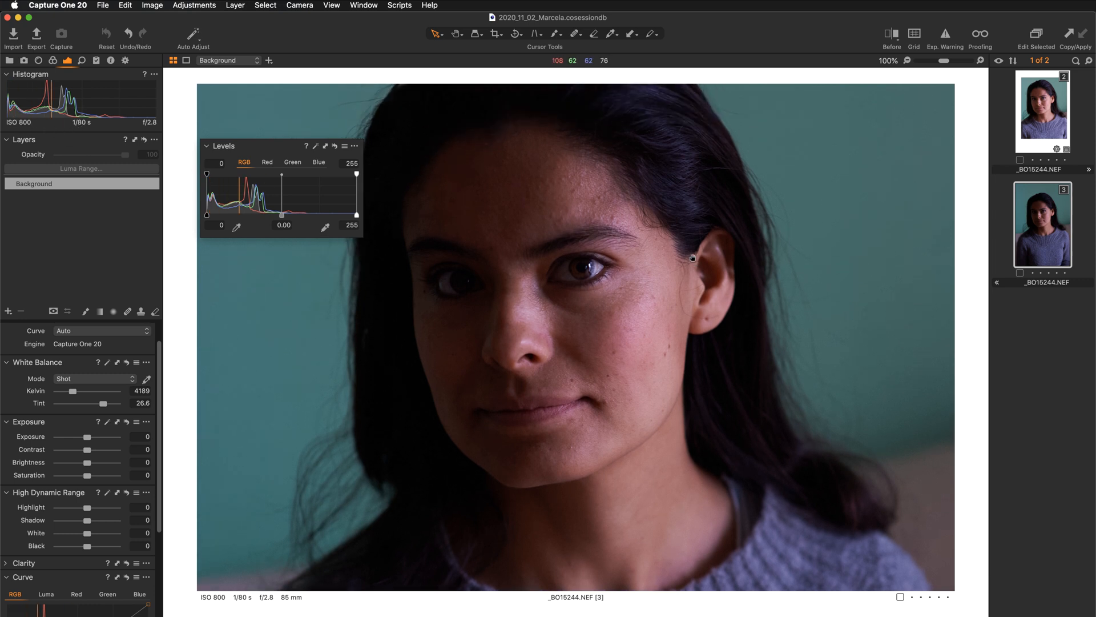
left_click(945, 35)
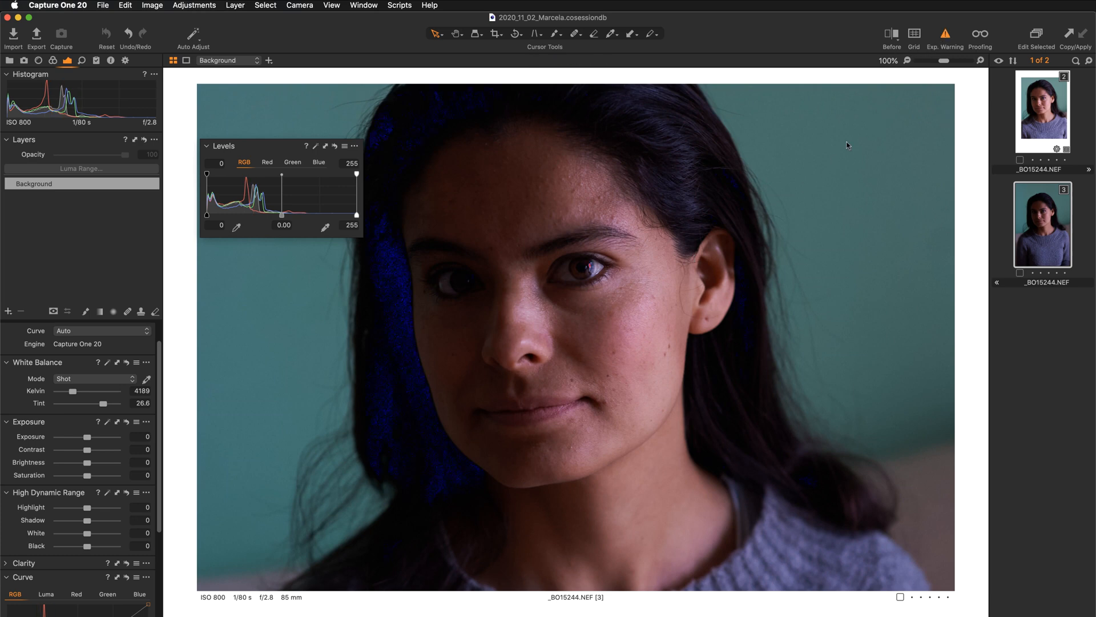
double_click(755, 249)
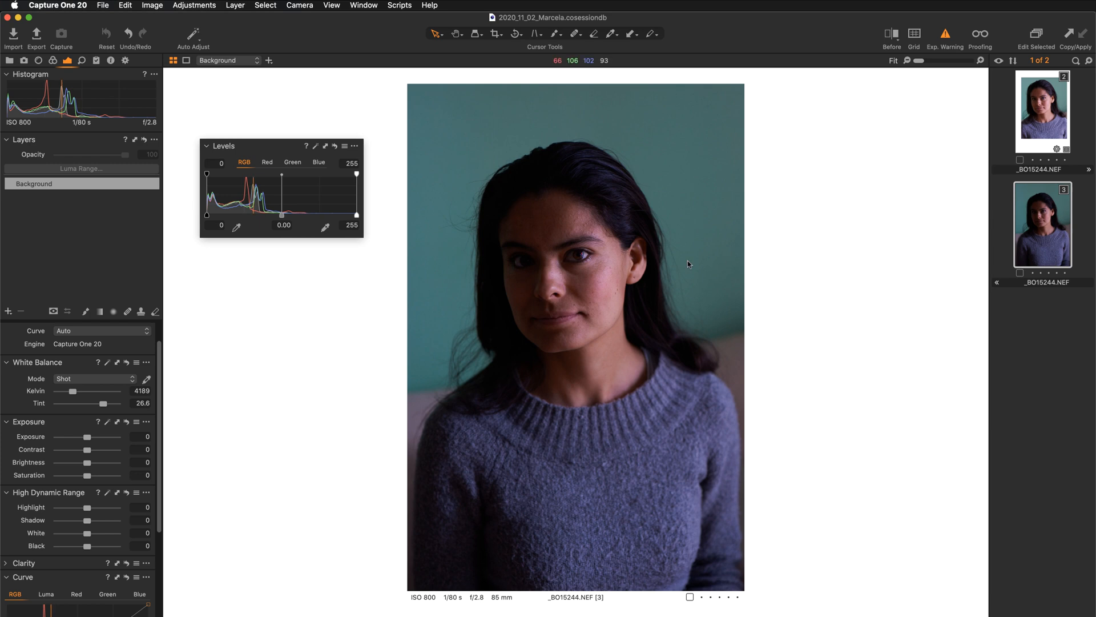
scroll(678, 251, "up", 2)
scroll(679, 251, "up", 1)
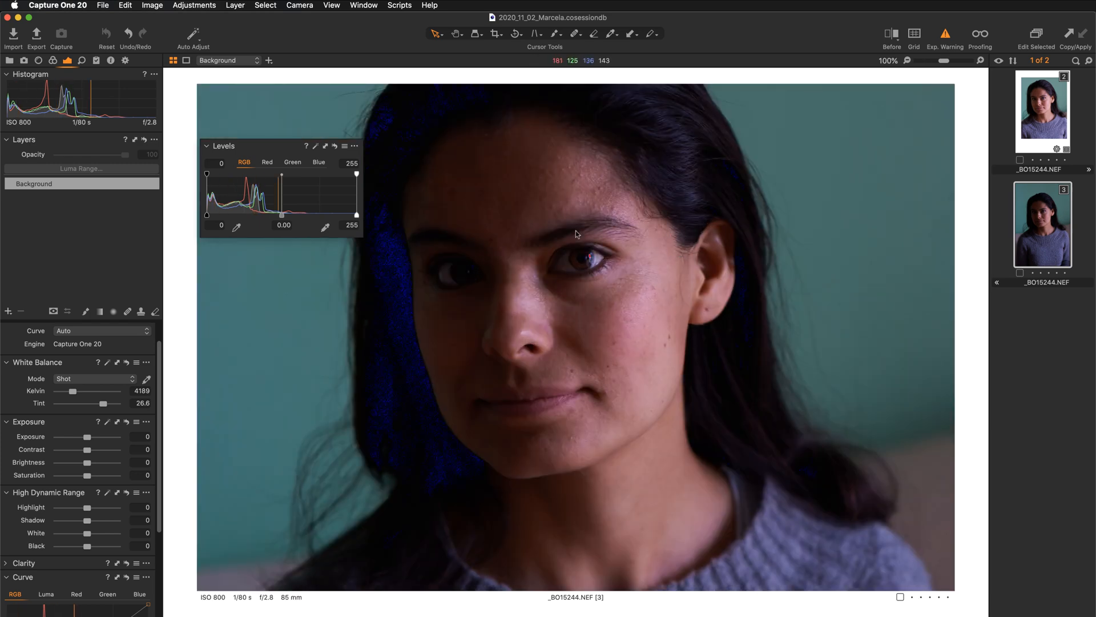
left_click_drag(557, 225, 562, 270)
left_click_drag(613, 350, 619, 314)
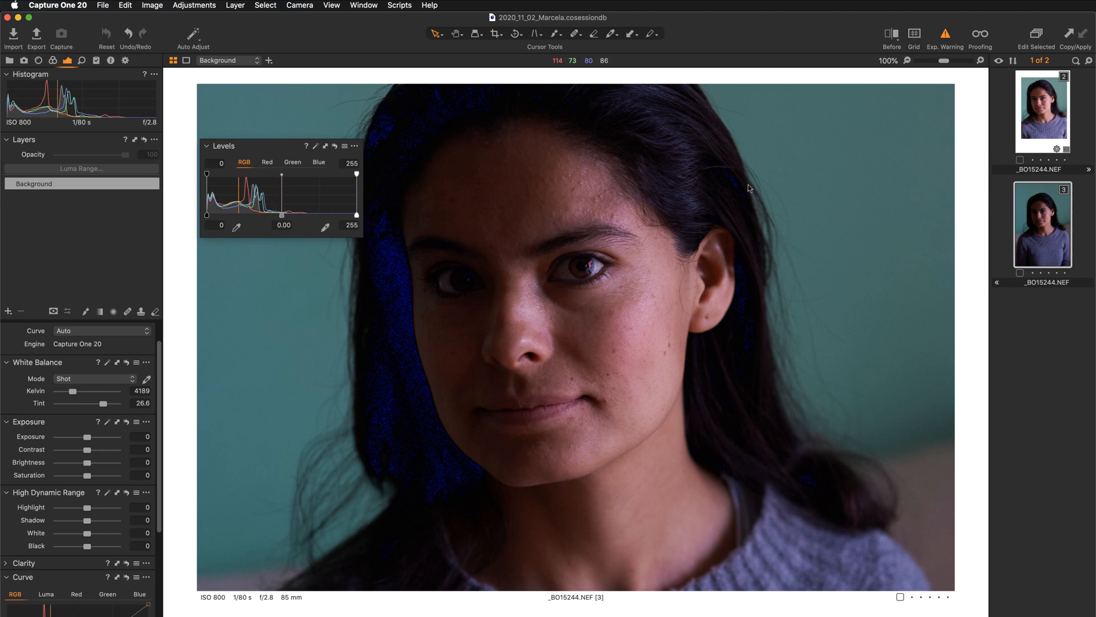
left_click(945, 37)
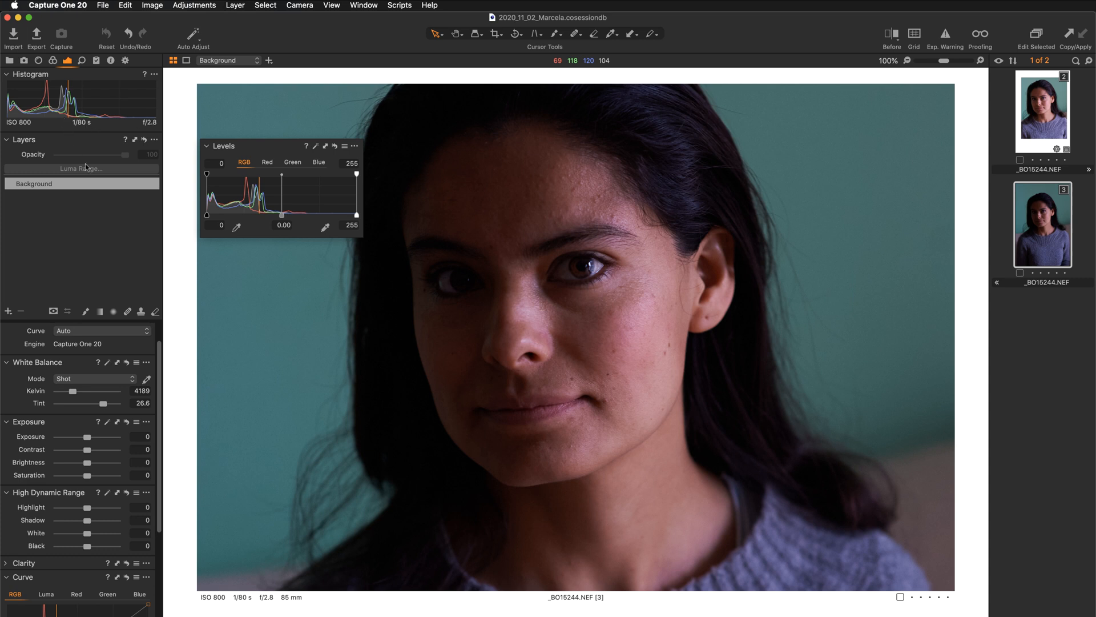
- Auto-adjust the Levels of the new variant
left_click(315, 150)
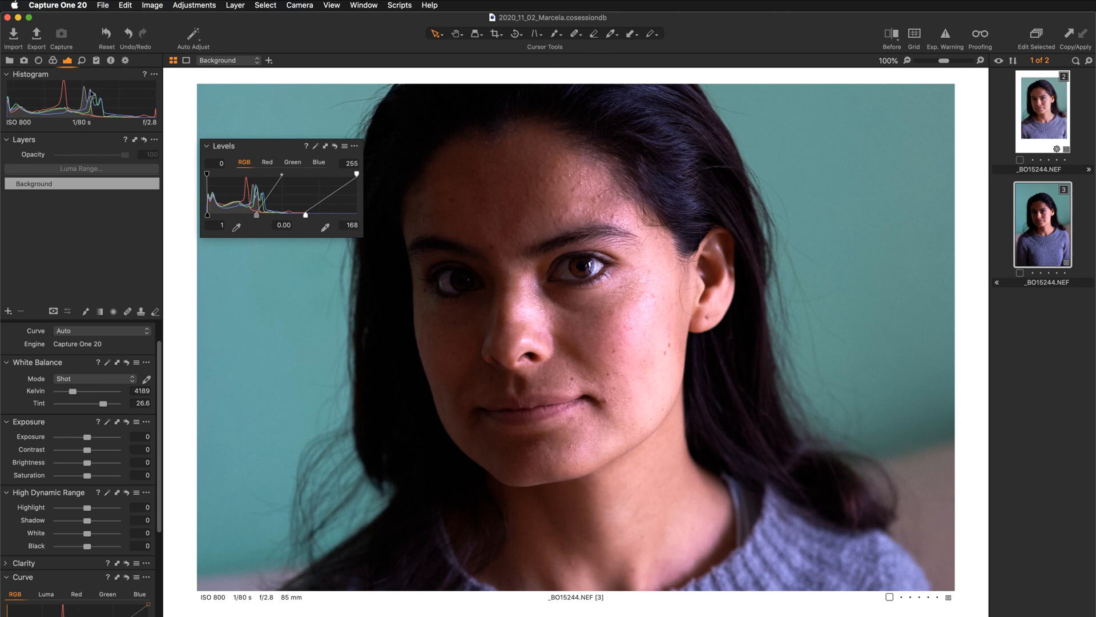
- Compare the portrait without and with its automatic Levels by repeatedly resetting them and undoing the reset, and fit the whole image in view
left_click(336, 146)
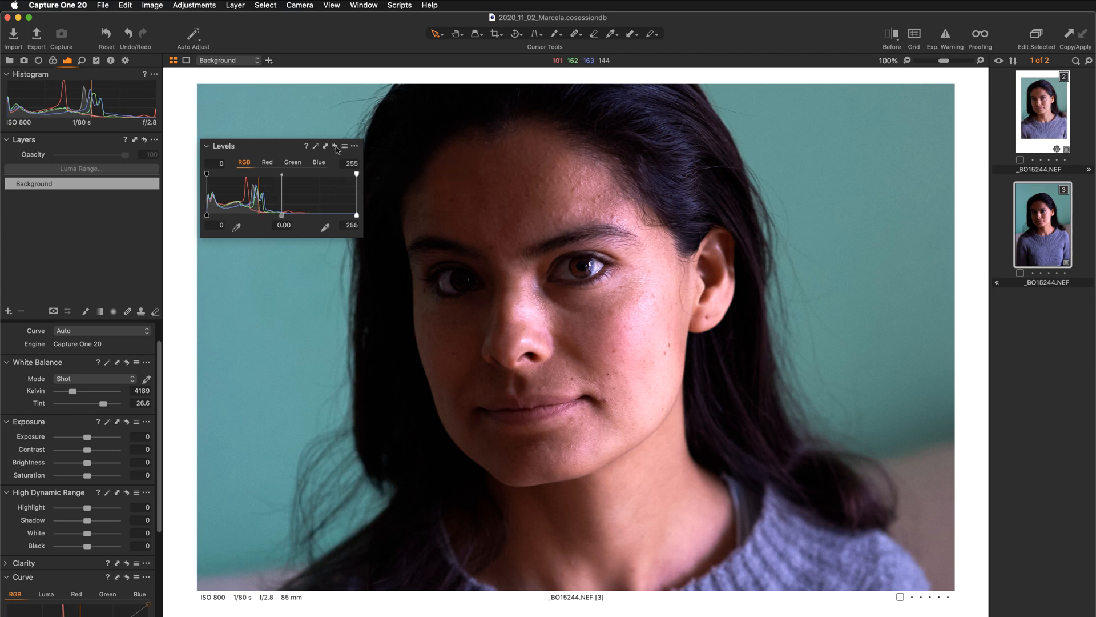
key("super+z")
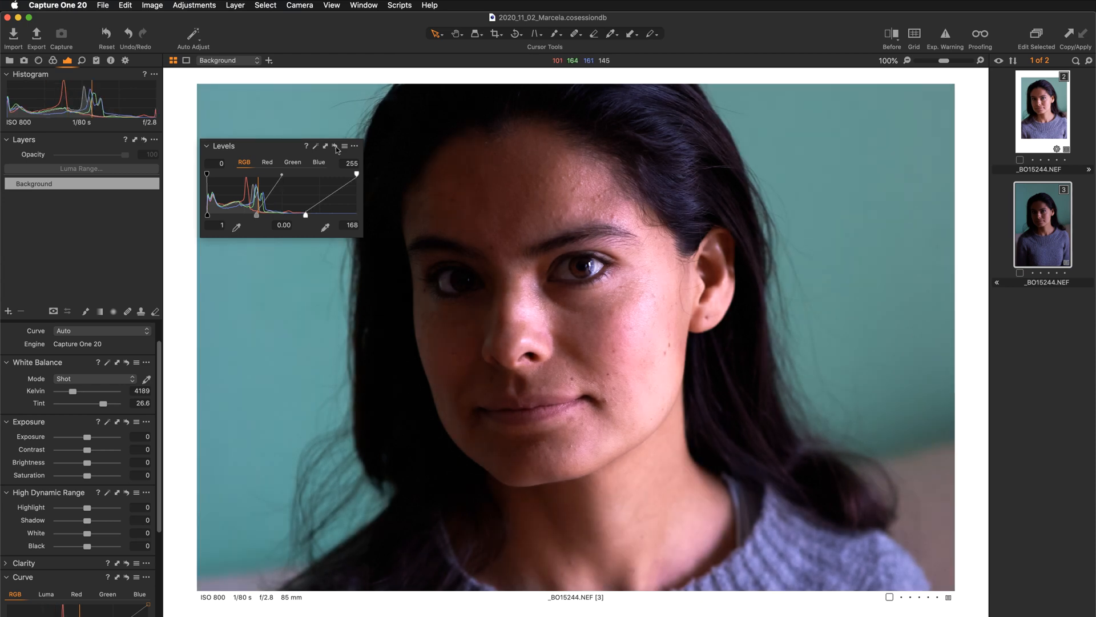
left_click(335, 148)
key("super+z")
key("super+0")
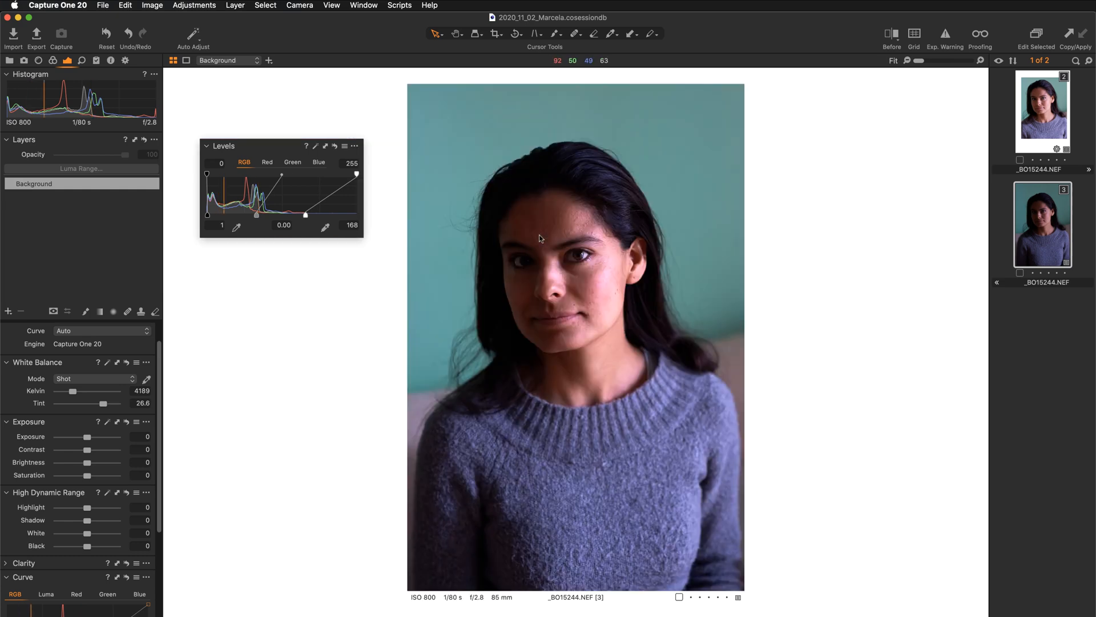
- Compare the Levels of the earlier edited variant with those of the new variant, ending on the new variant
left_click(1043, 121)
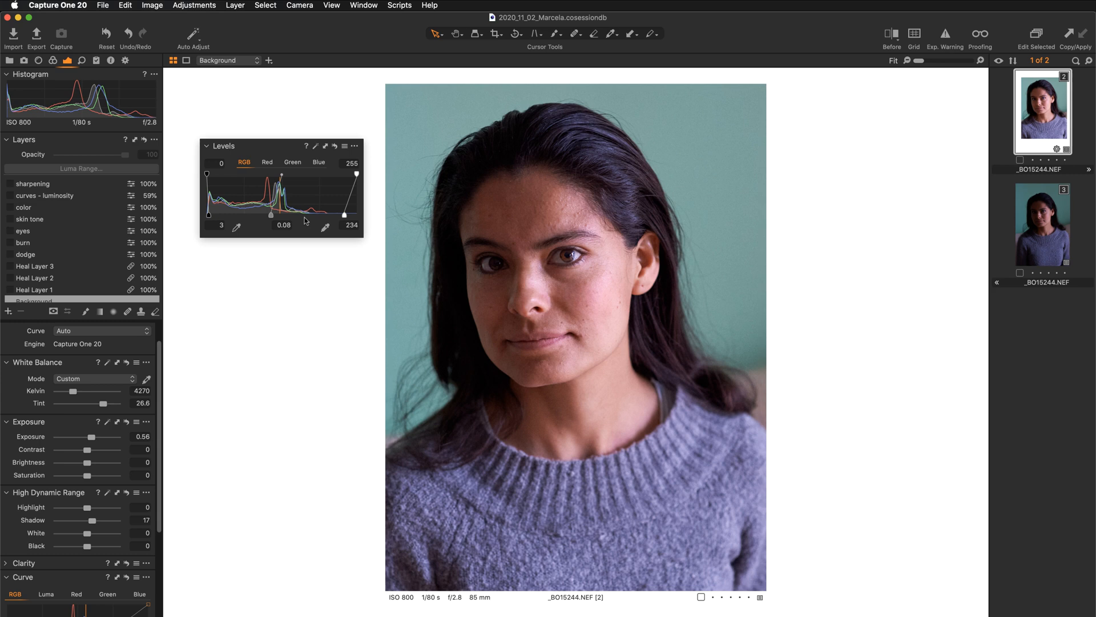
left_click(1039, 231)
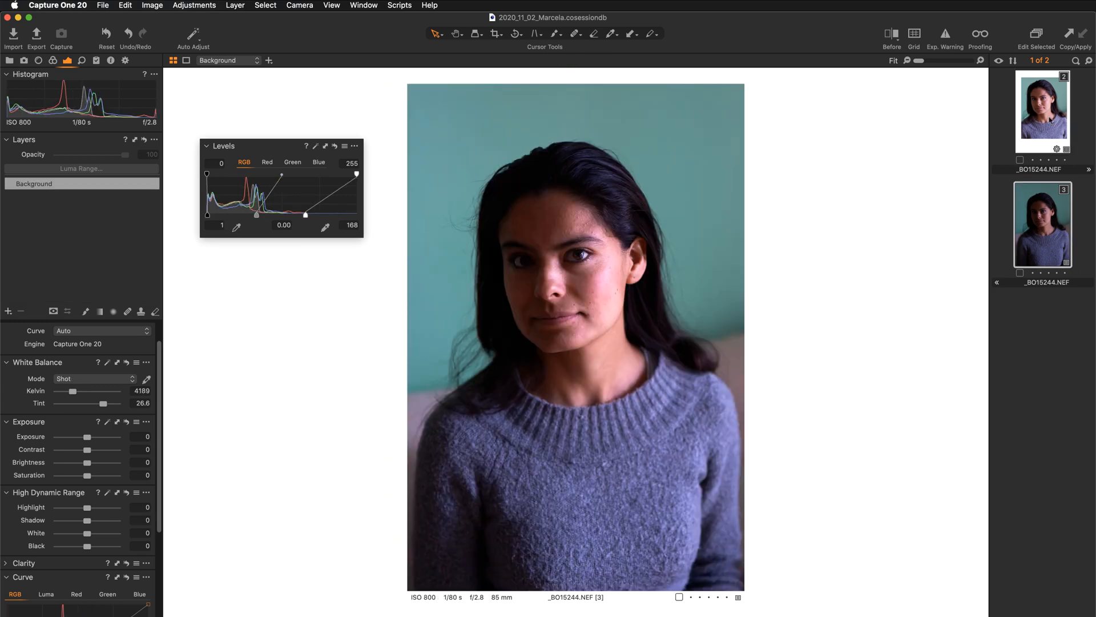
- Switch to the earlier edited variant and compare its Background layer without and with the High Dynamic Range Shadow adjustment
left_click(1050, 116)
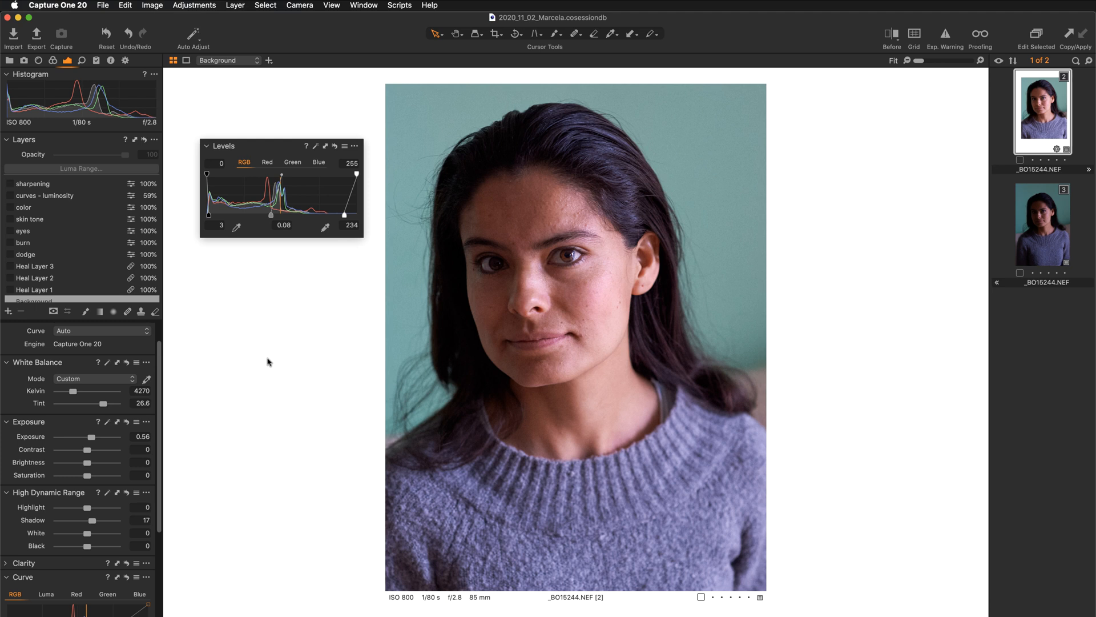
scroll(63, 285, "down", 1)
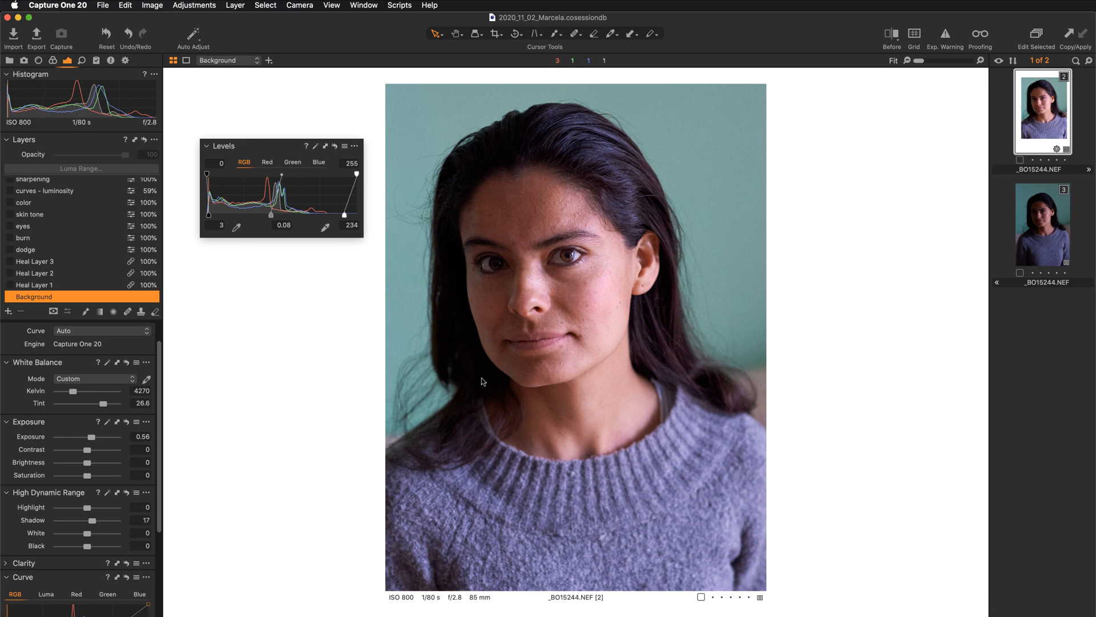
double_click(30, 520)
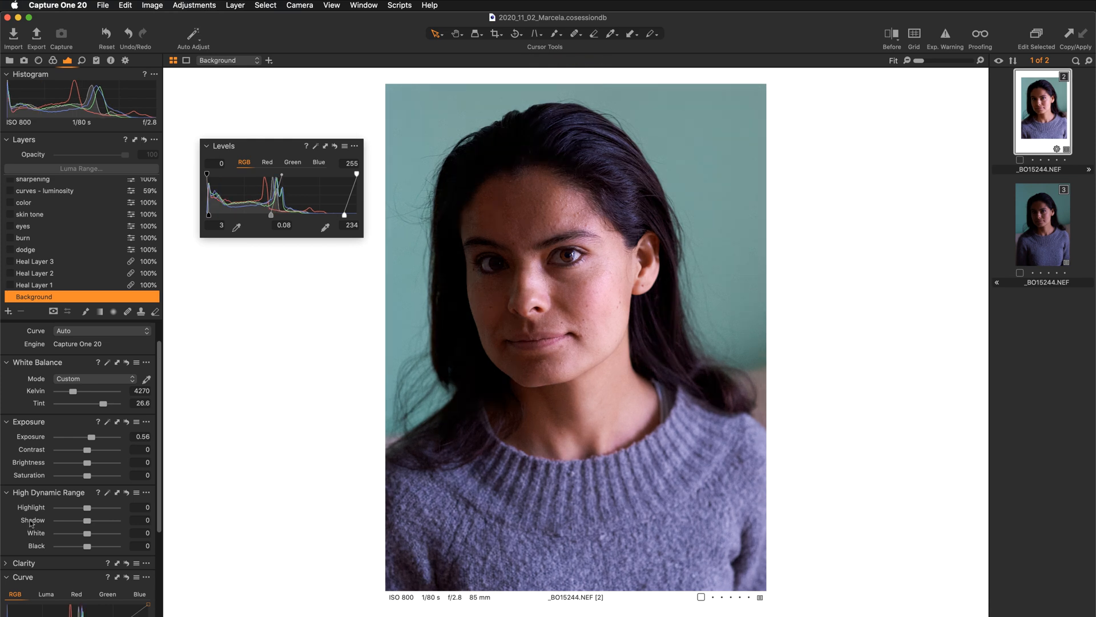
left_click(31, 521)
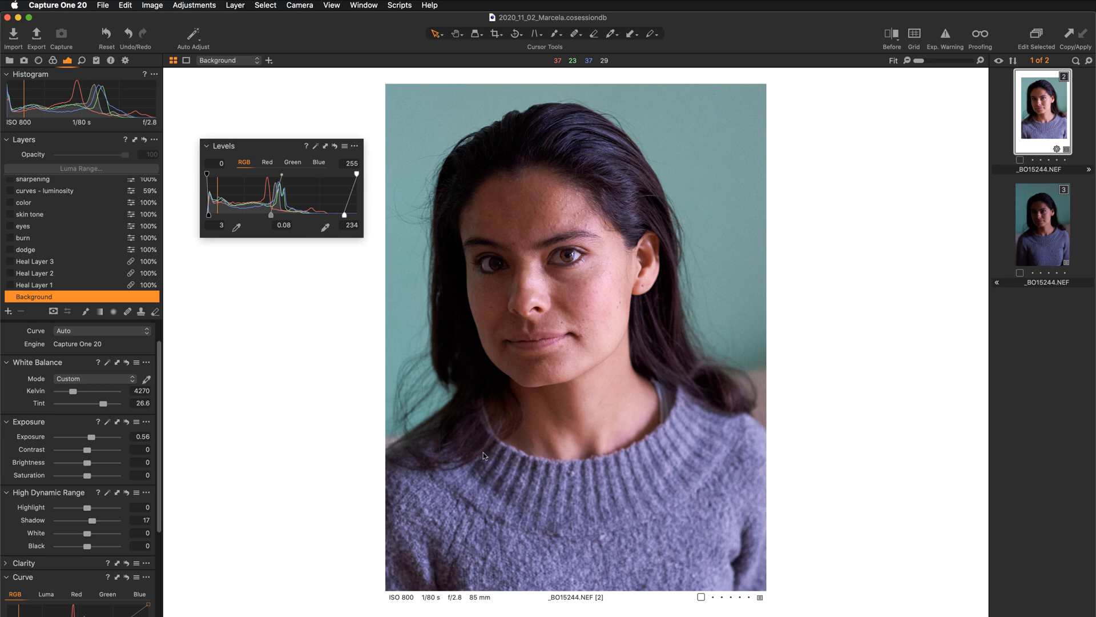
- Inspect the face at 100%, move the floating Levels tool off it, and compare the shadows by resetting the Shadow adjustment and undoing the reset
scroll(483, 452, "up", 5)
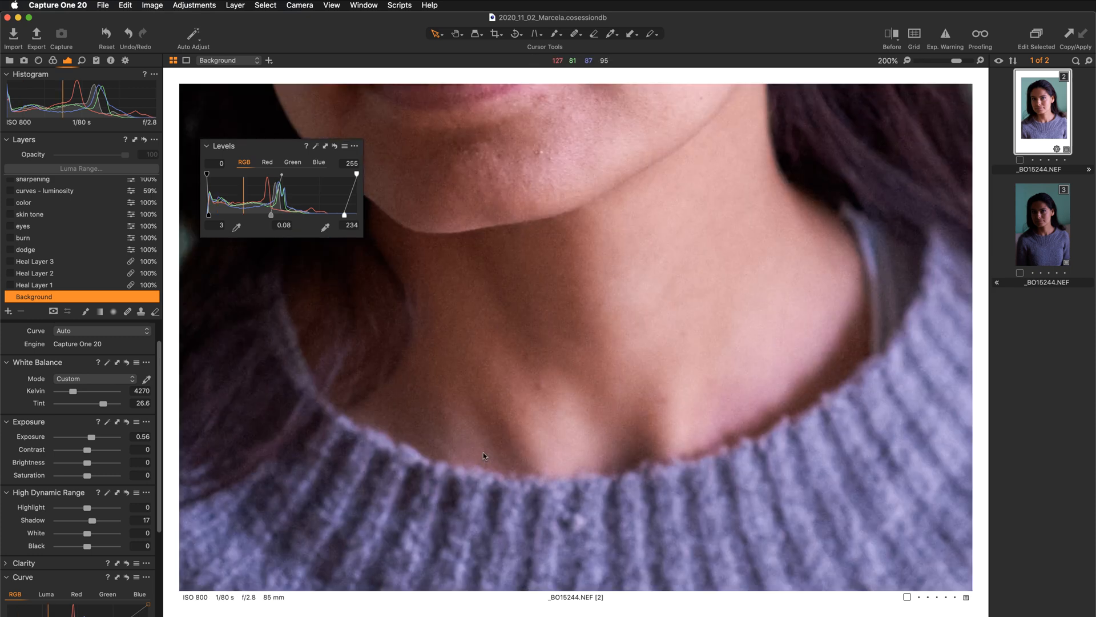
scroll(483, 452, "down", 5)
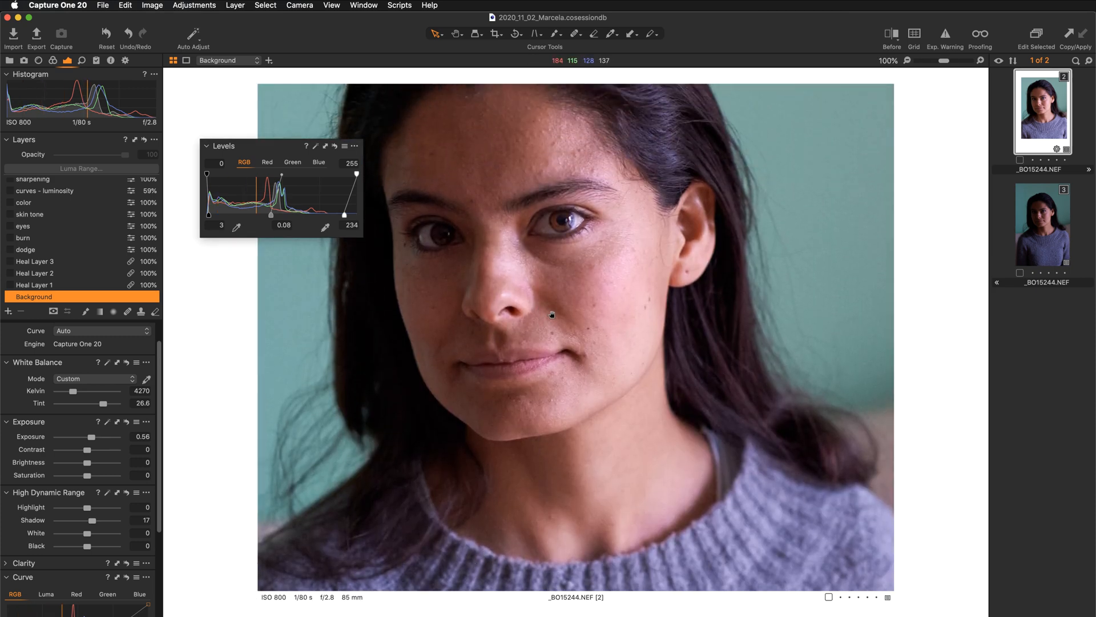
left_click_drag(552, 314, 548, 368)
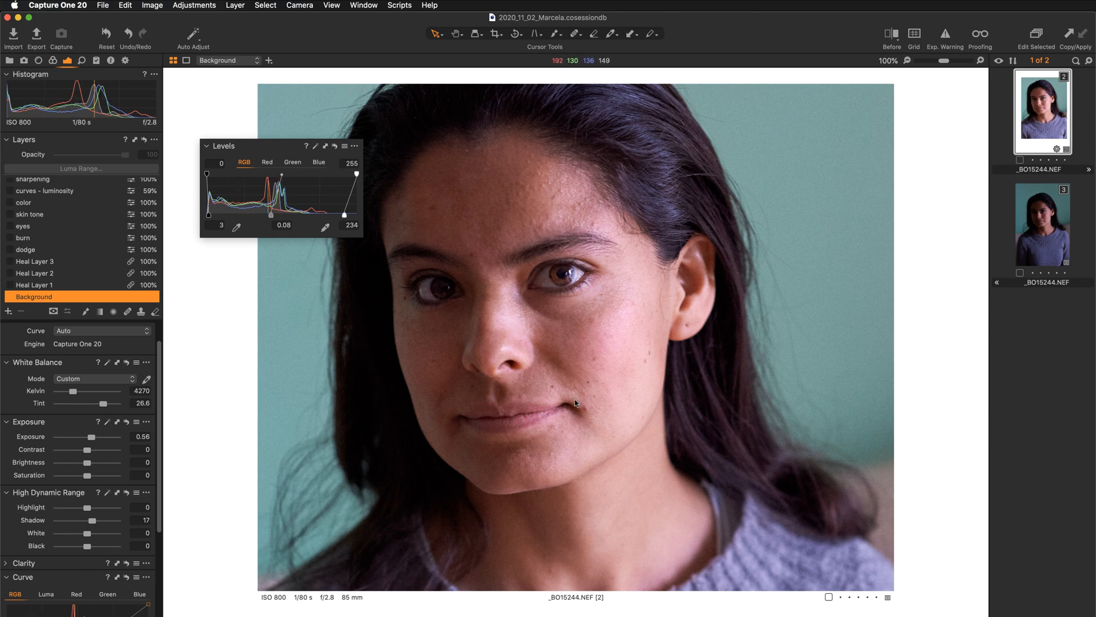
left_click_drag(251, 145, 216, 111)
left_click_drag(632, 444, 644, 384)
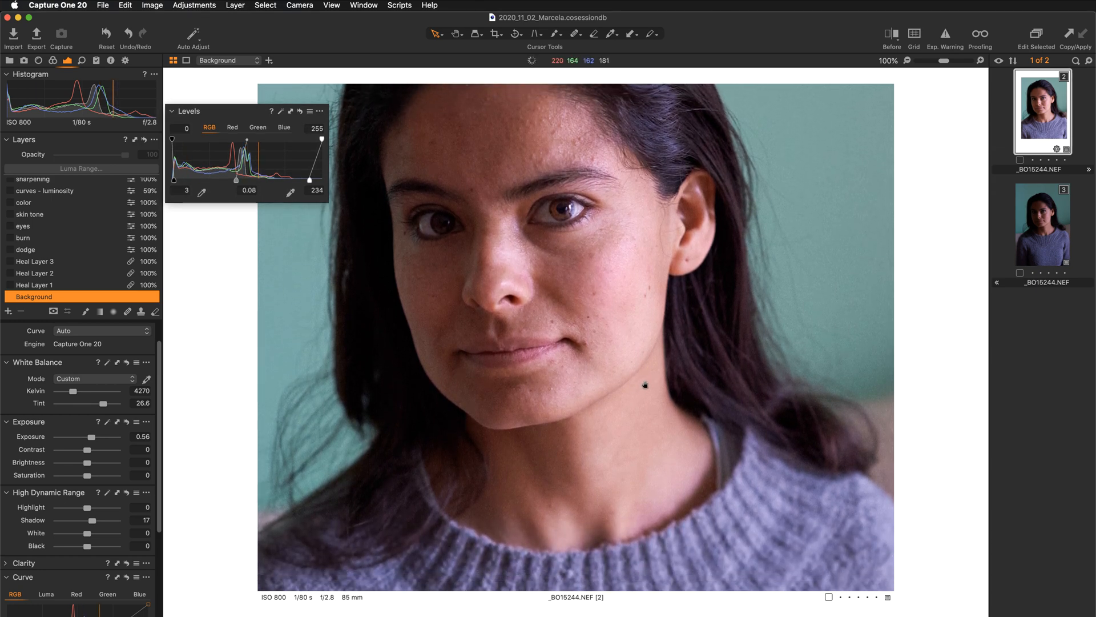
double_click(32, 520)
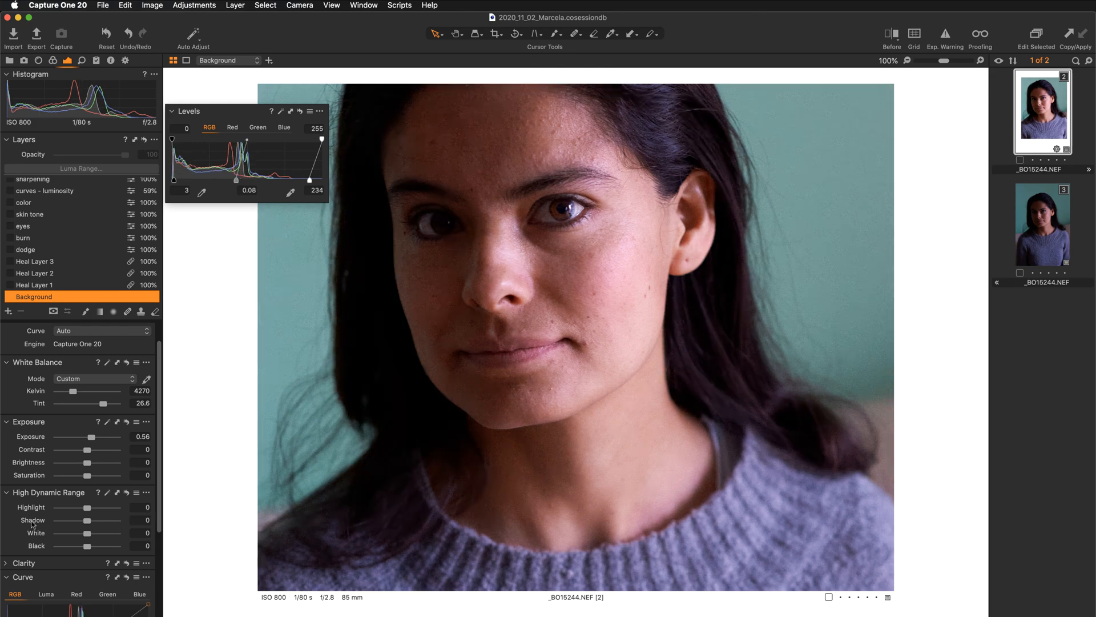
key("super+z")
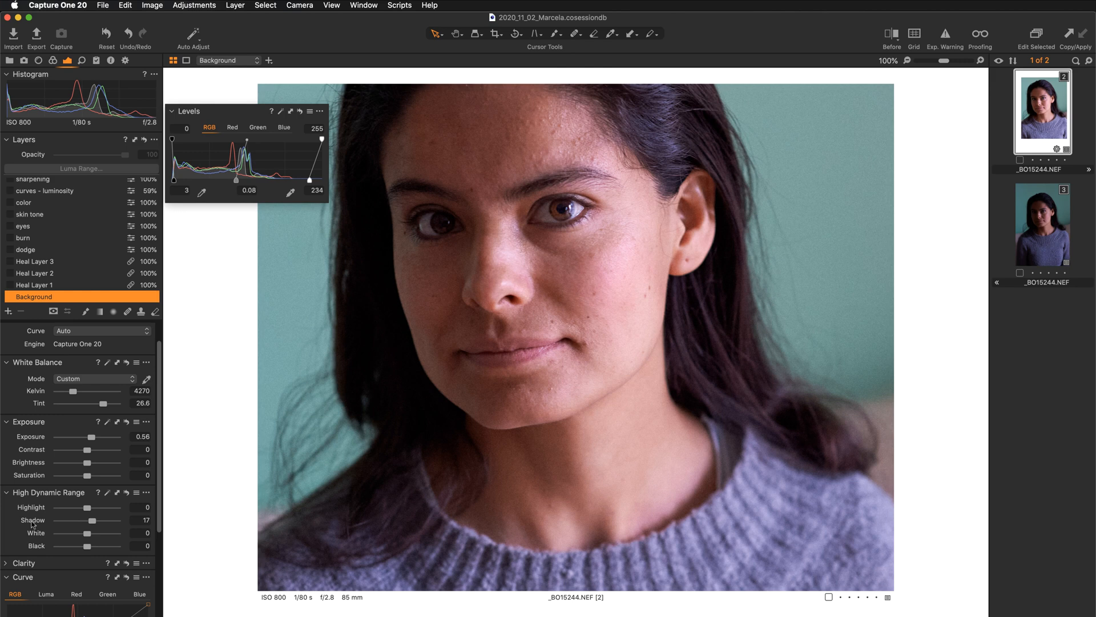
- Show the Luma channel of the Background layer's Curve
scroll(57, 542, "down", 5)
left_click(46, 462)
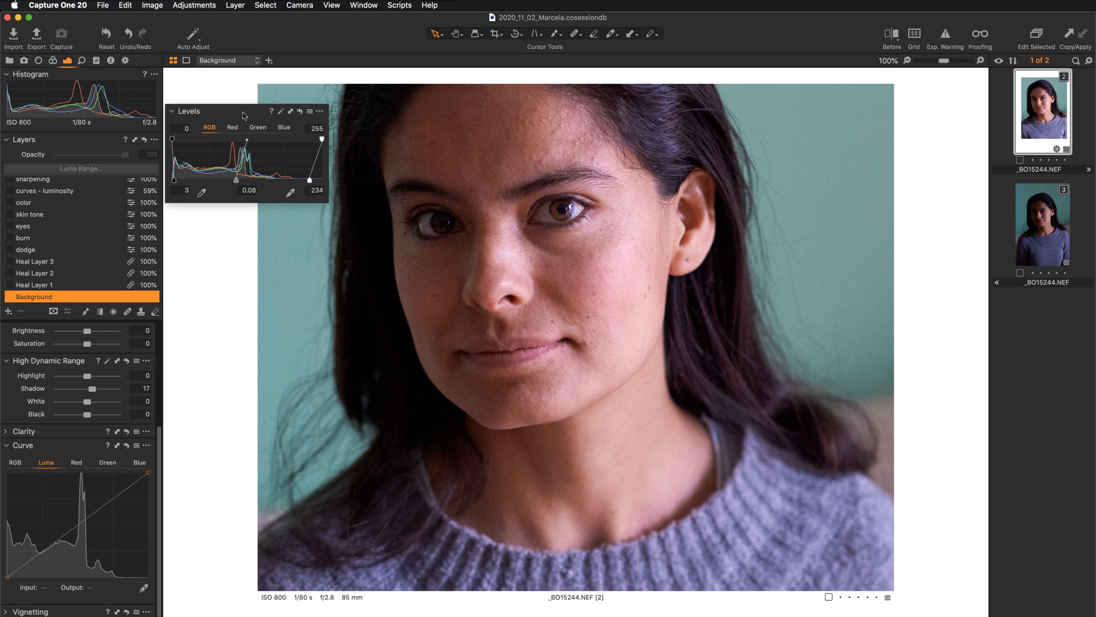
scroll(88, 392, "up", 5)
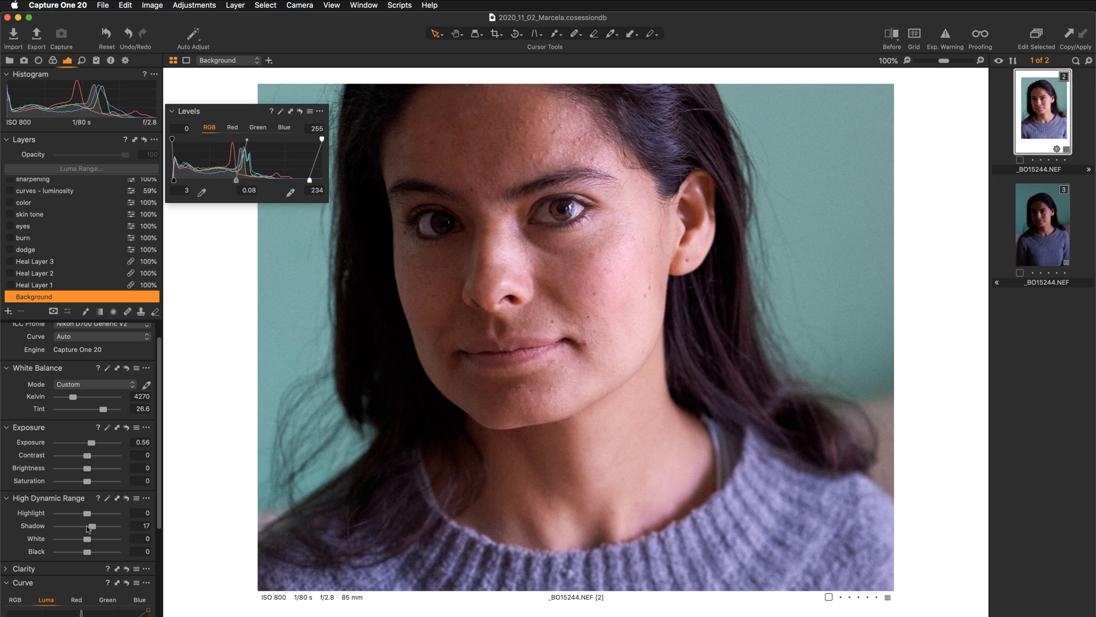
- Compare the portrait without and with its White Balance adjustment by repeatedly resetting and restoring it
scroll(87, 525, "up", 1)
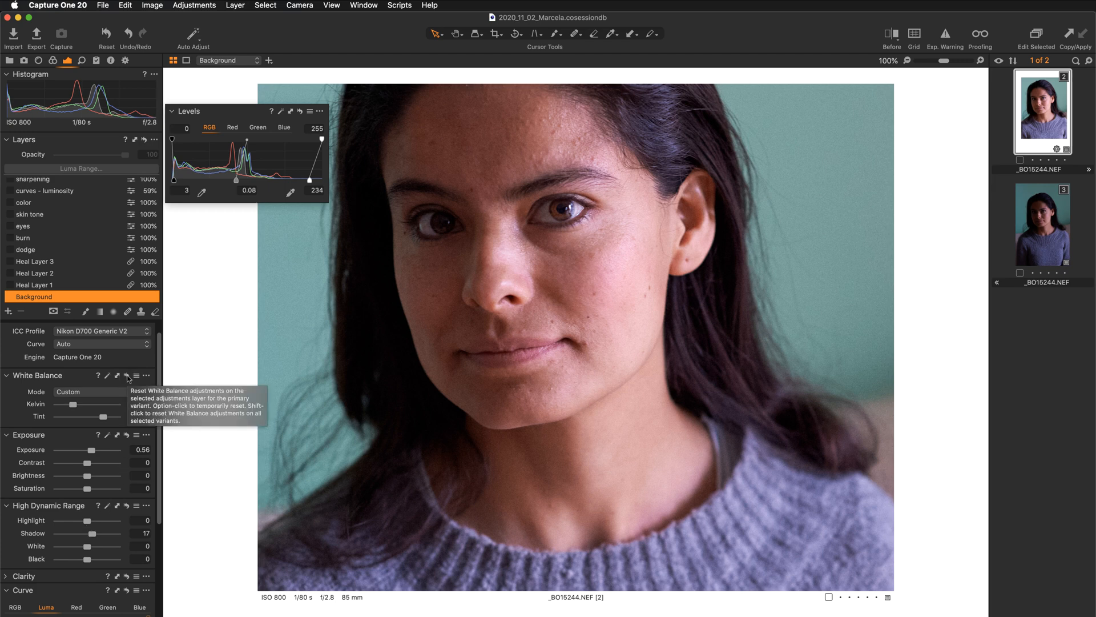
left_click(127, 376)
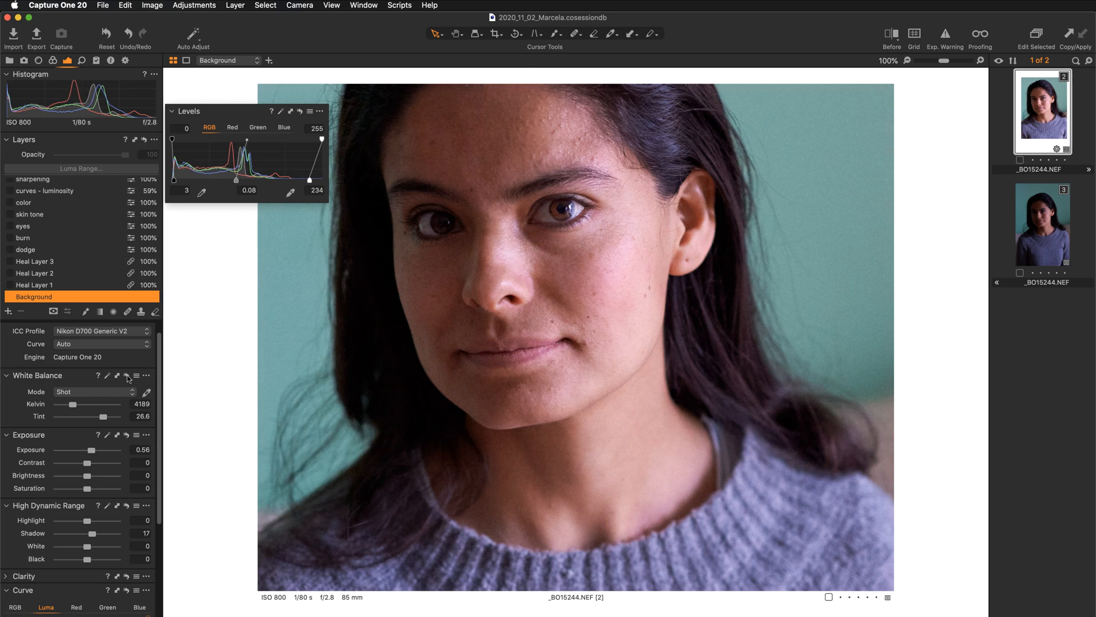
key("super+z")
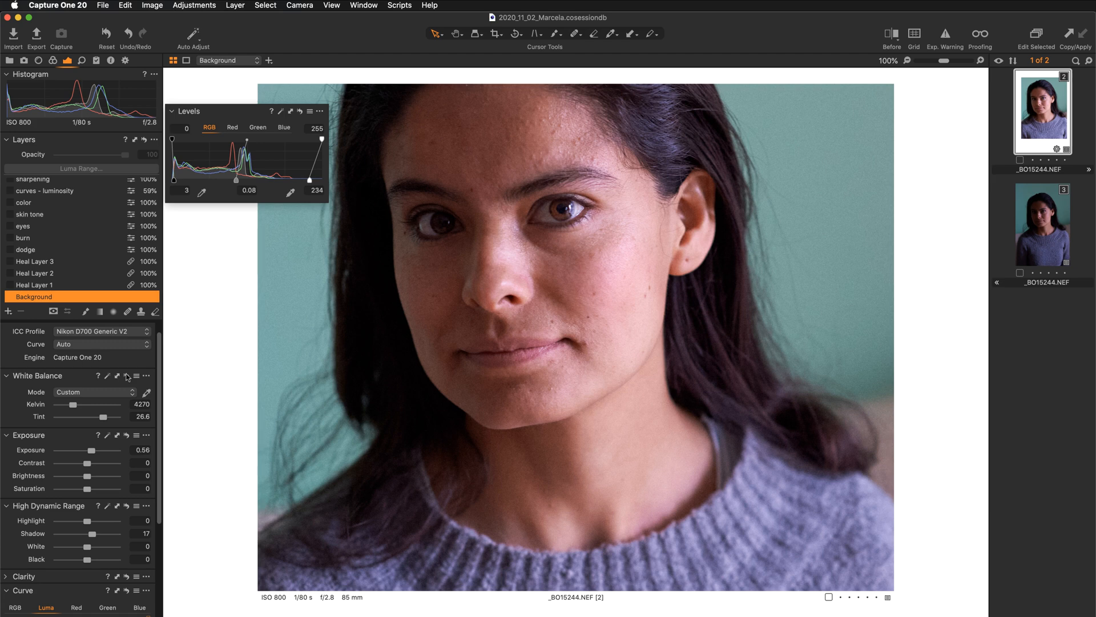
left_click(127, 376)
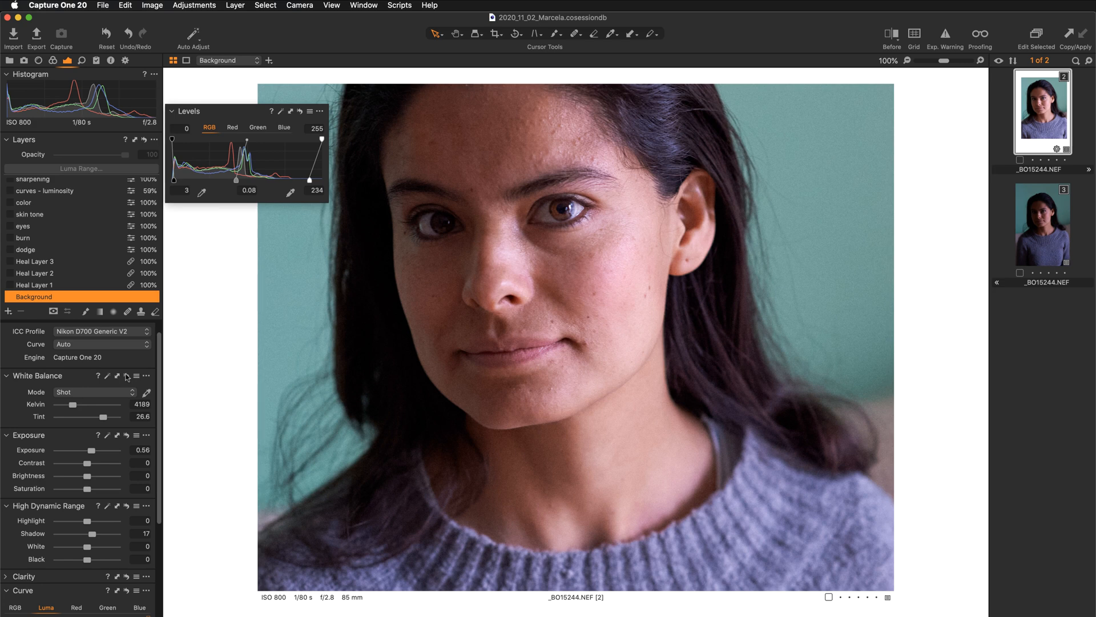
left_click(127, 377, "alt")
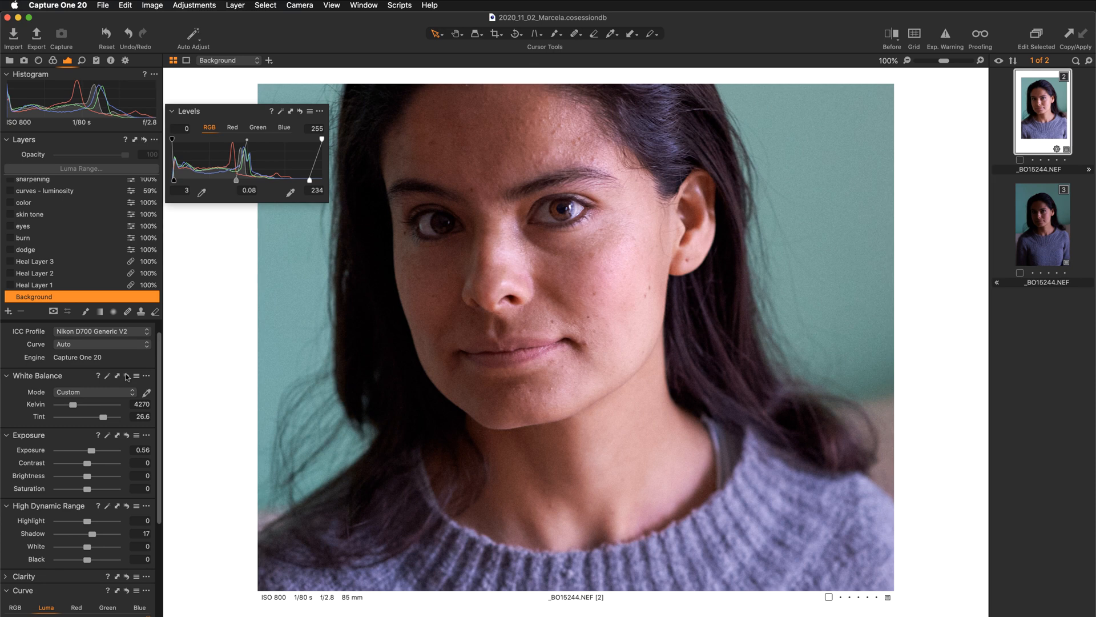
- Fit the whole portrait in view and compare it without and with its Exposure adjustment by resetting it and undoing the reset
key("comma")
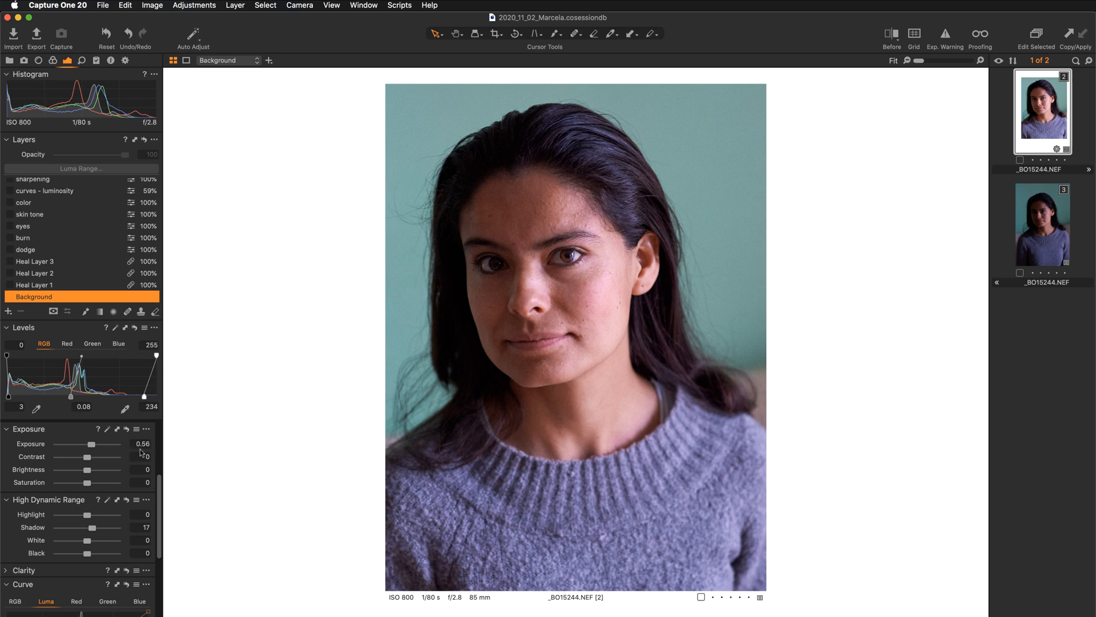
double_click(31, 445)
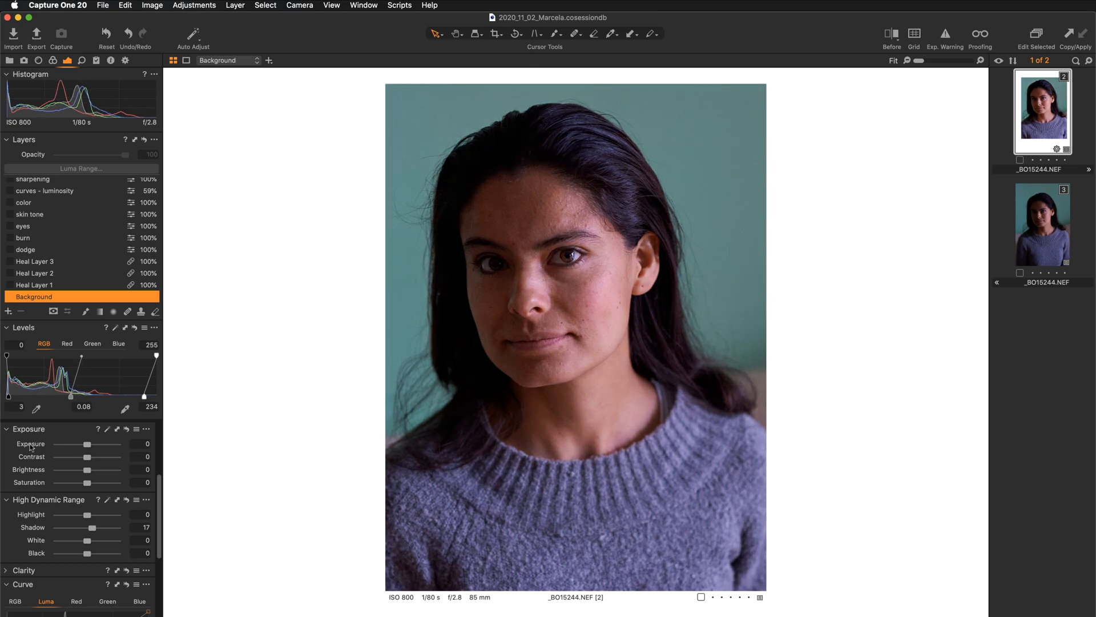
key("super+z")
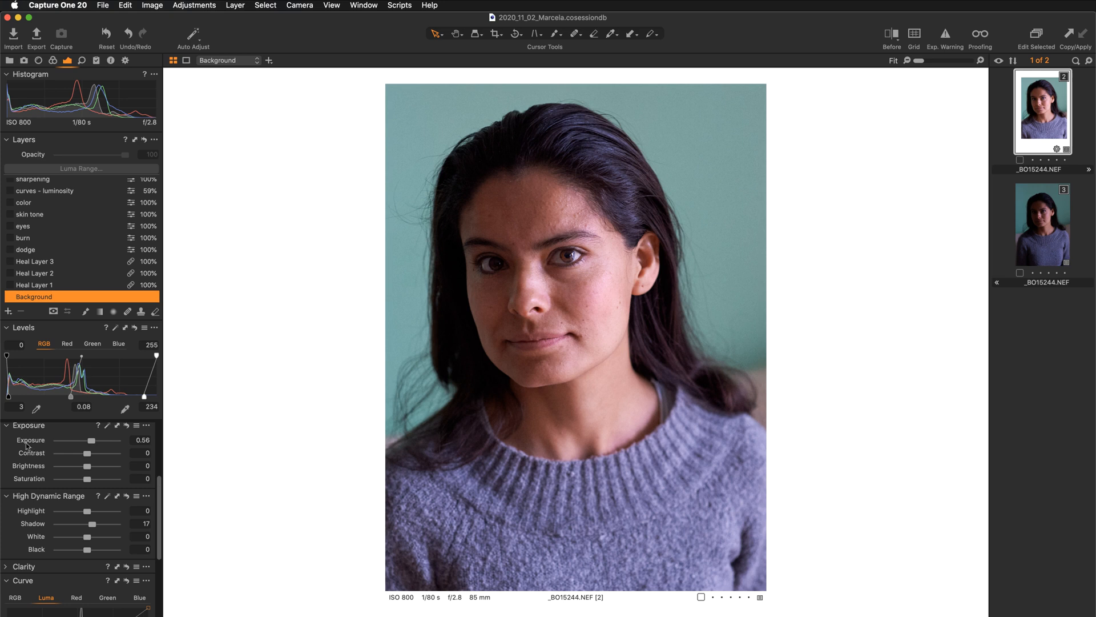
- Review the Background layer's base adjustments and compare the whole portrait without and with its Shadow adjustment, restoring it after the reset
scroll(52, 460, "down", 2)
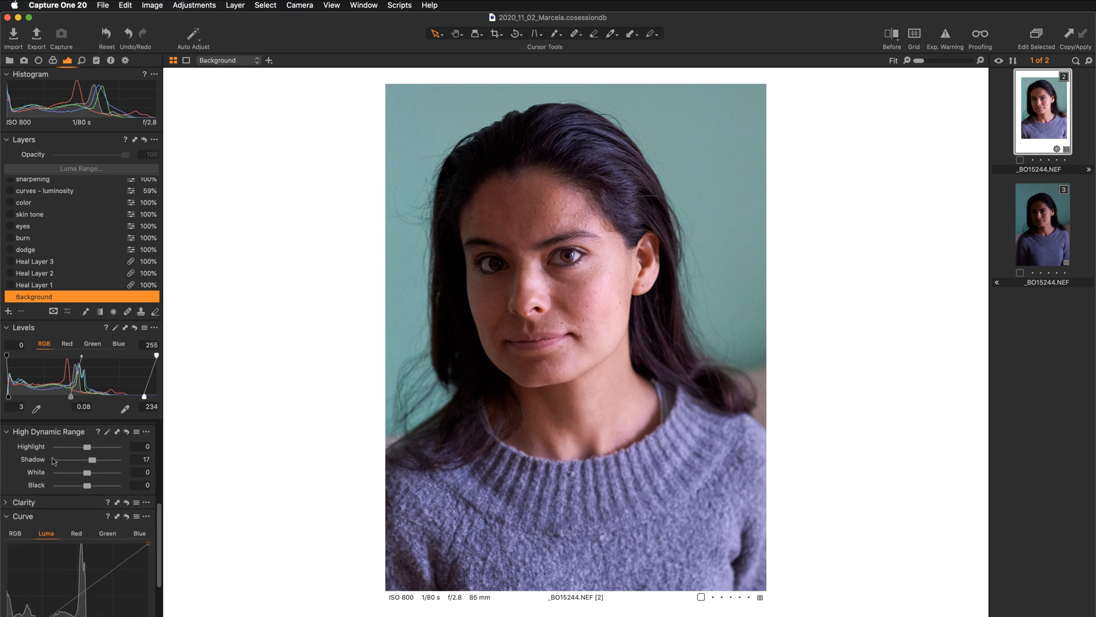
scroll(52, 460, "up", 6)
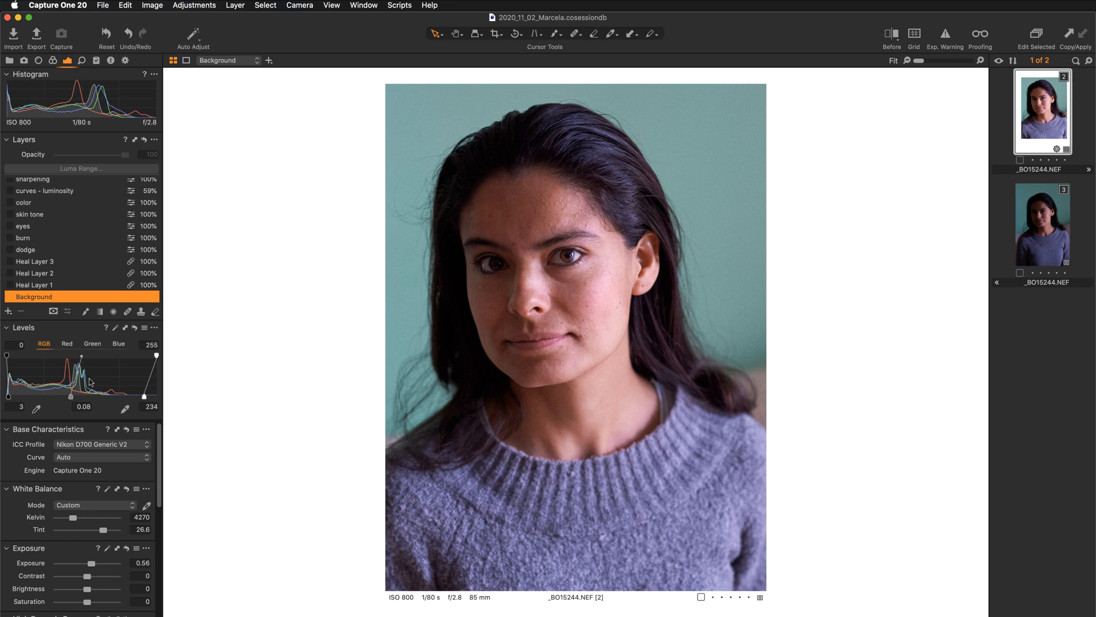
scroll(87, 489, "down", 2)
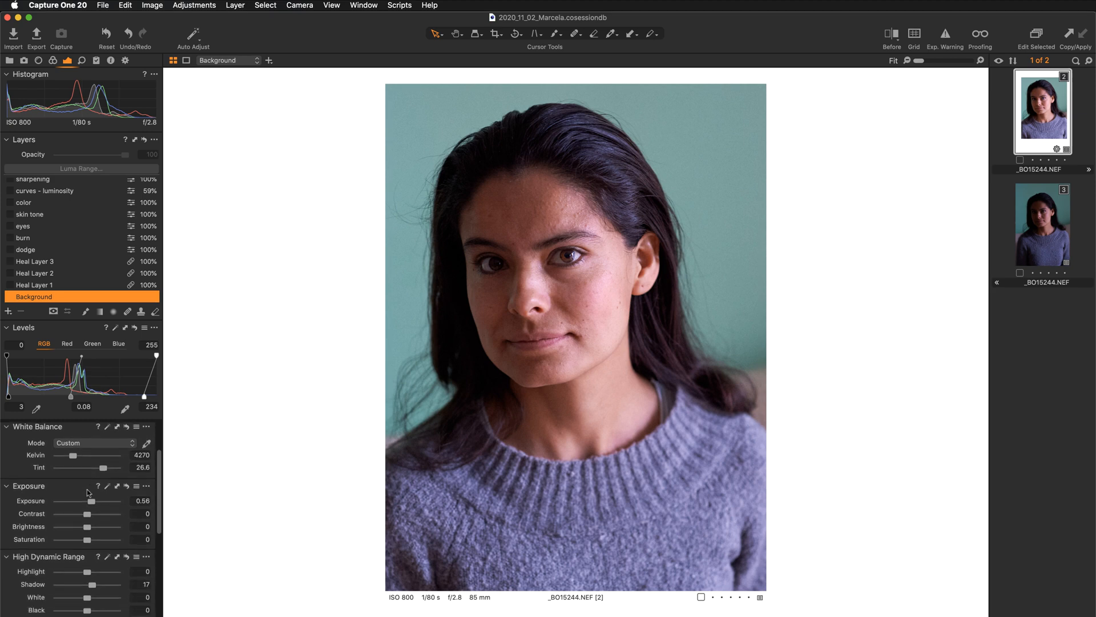
scroll(86, 489, "down", 3)
double_click(33, 452)
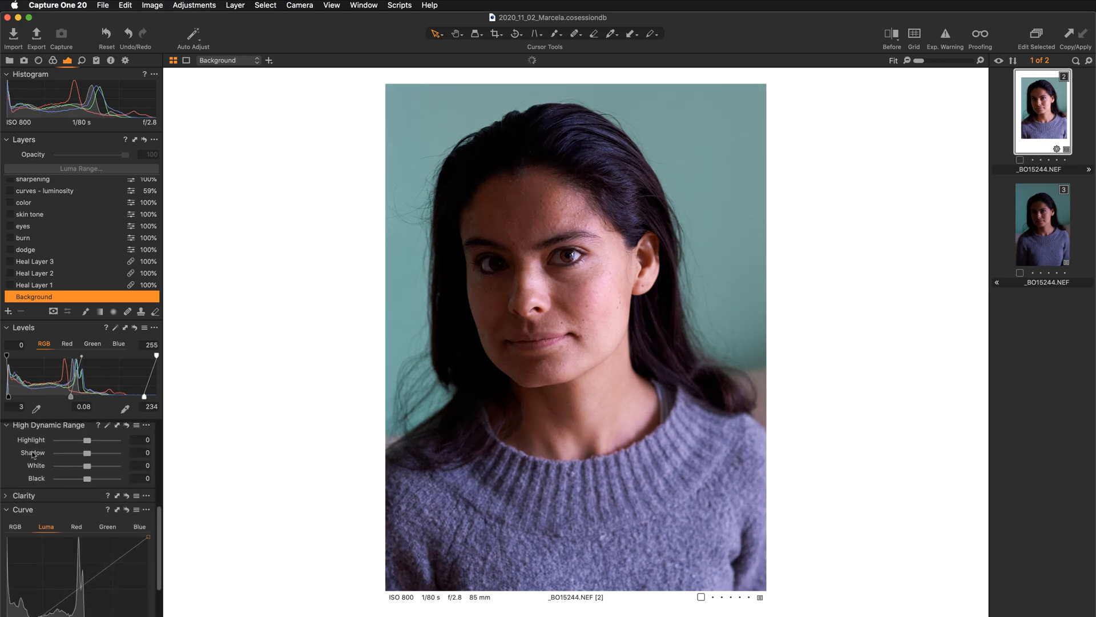
key("super+z")
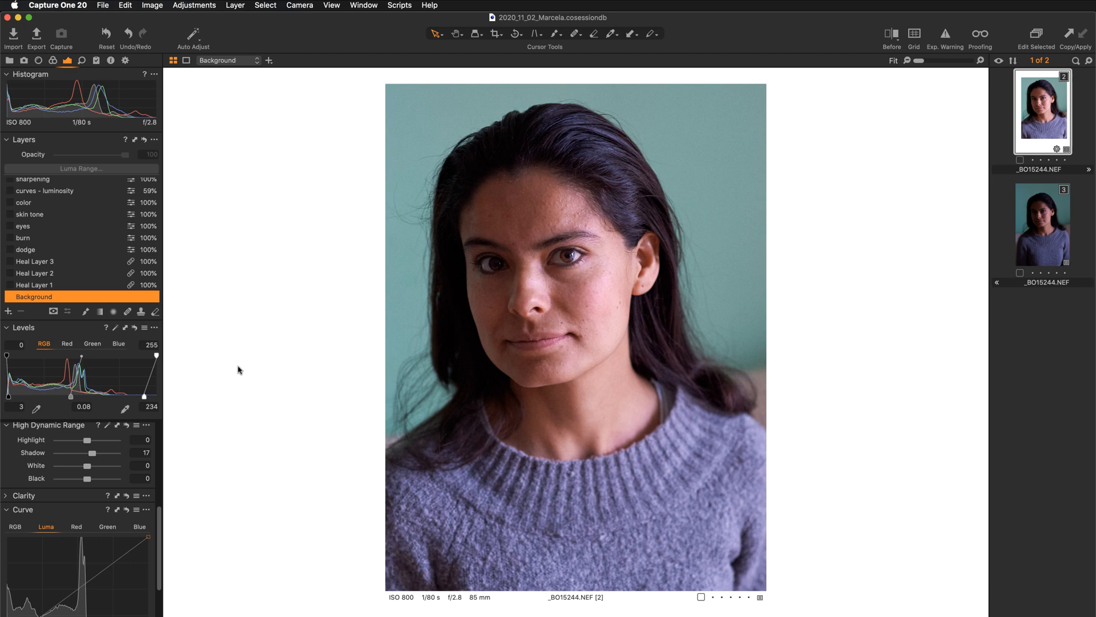
- Take the Heal brush to the forehead at 200% zoom, set its size to 15 and raise its flow
key("super+alt+0")
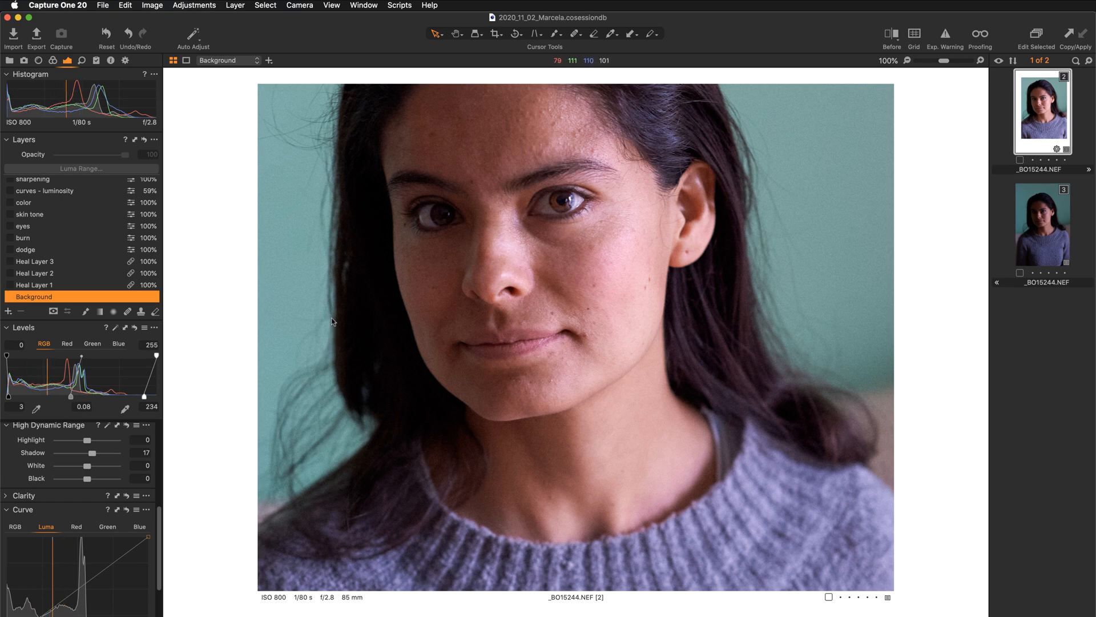
left_click_drag(330, 310, 335, 338)
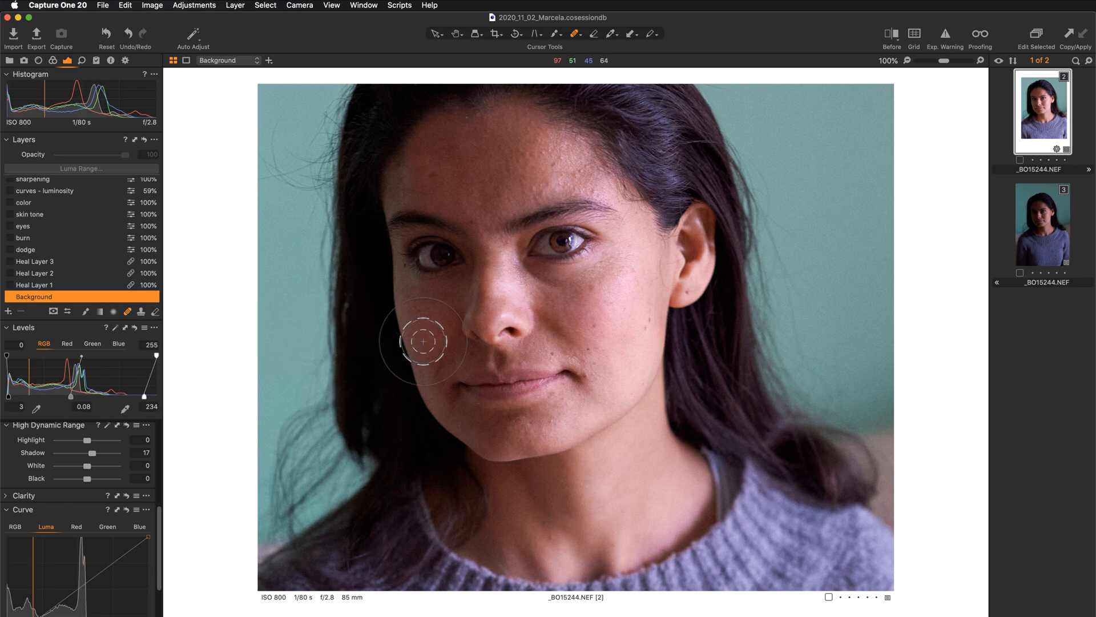
key("super+plus")
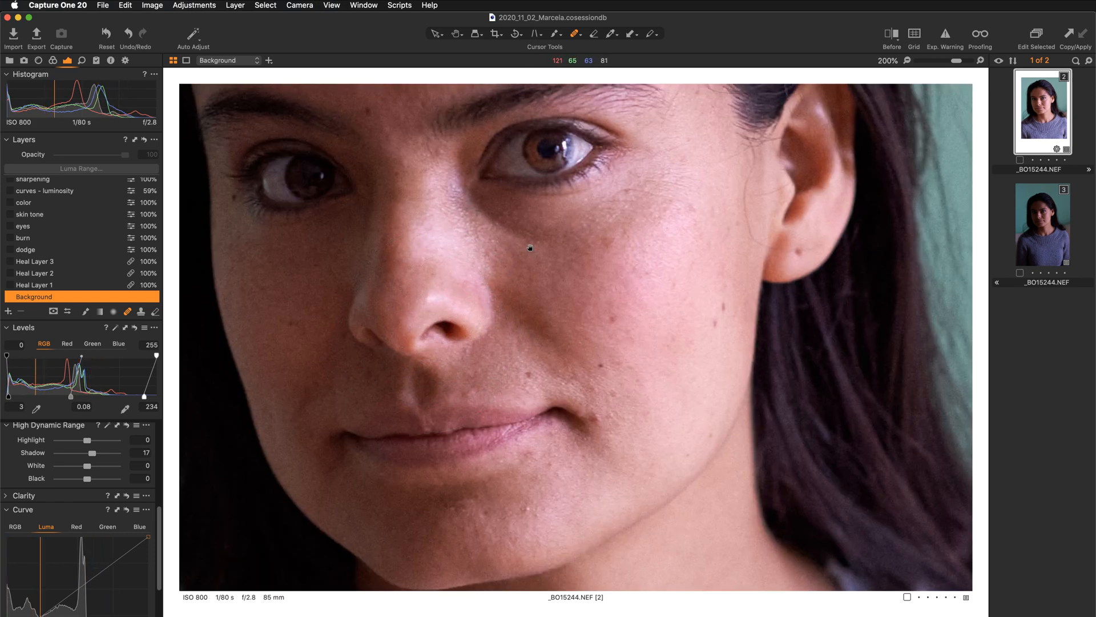
left_click_drag(513, 189, 581, 359)
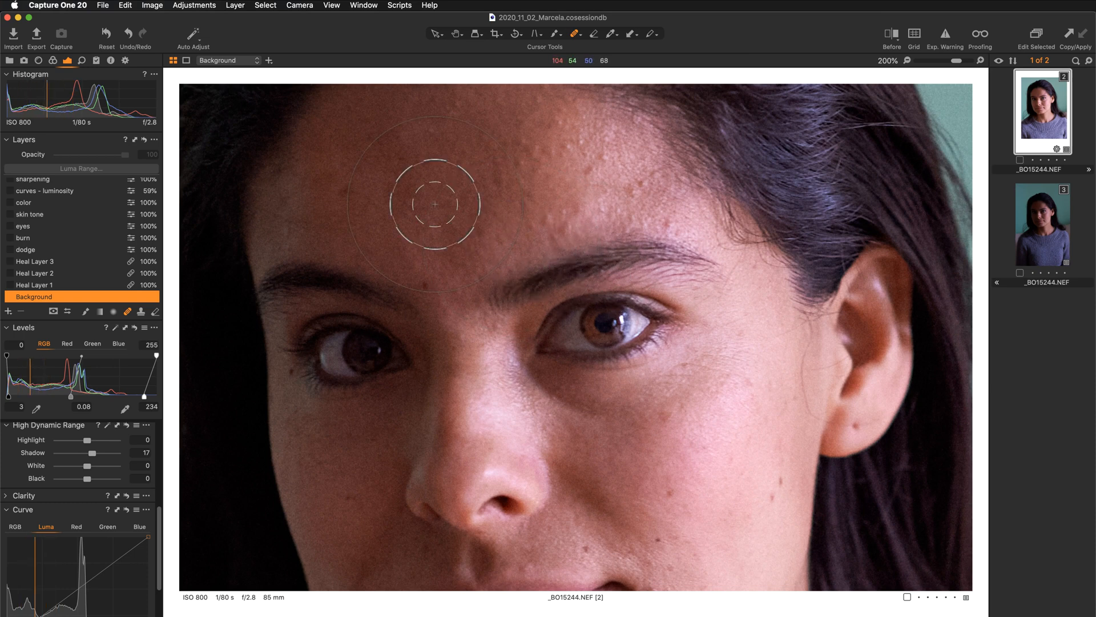
right_click(433, 235)
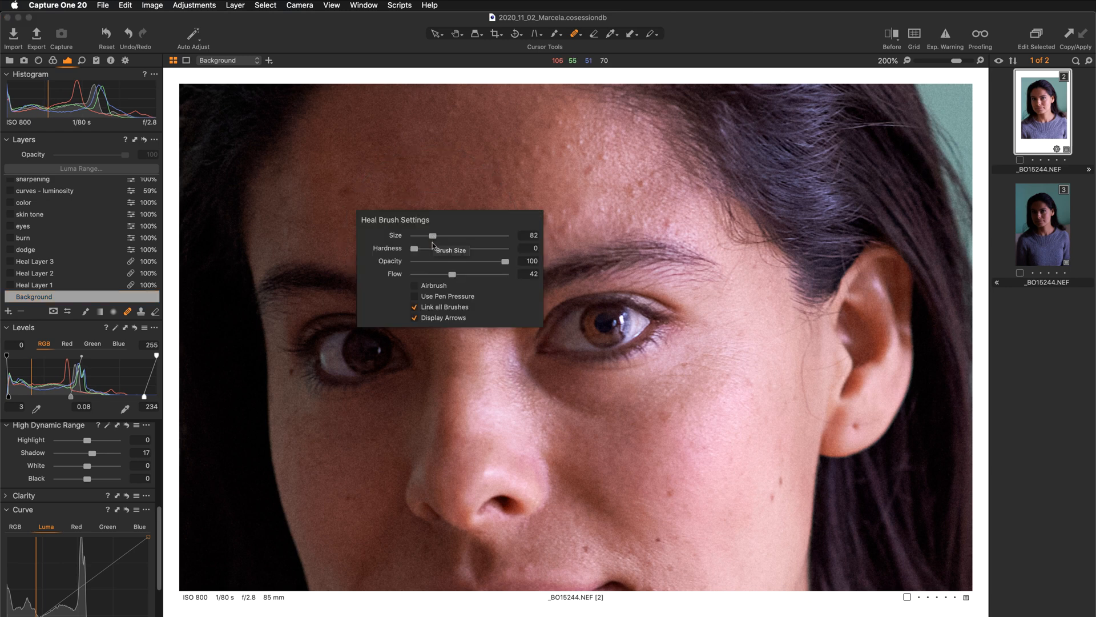
left_click_drag(433, 235, 423, 235)
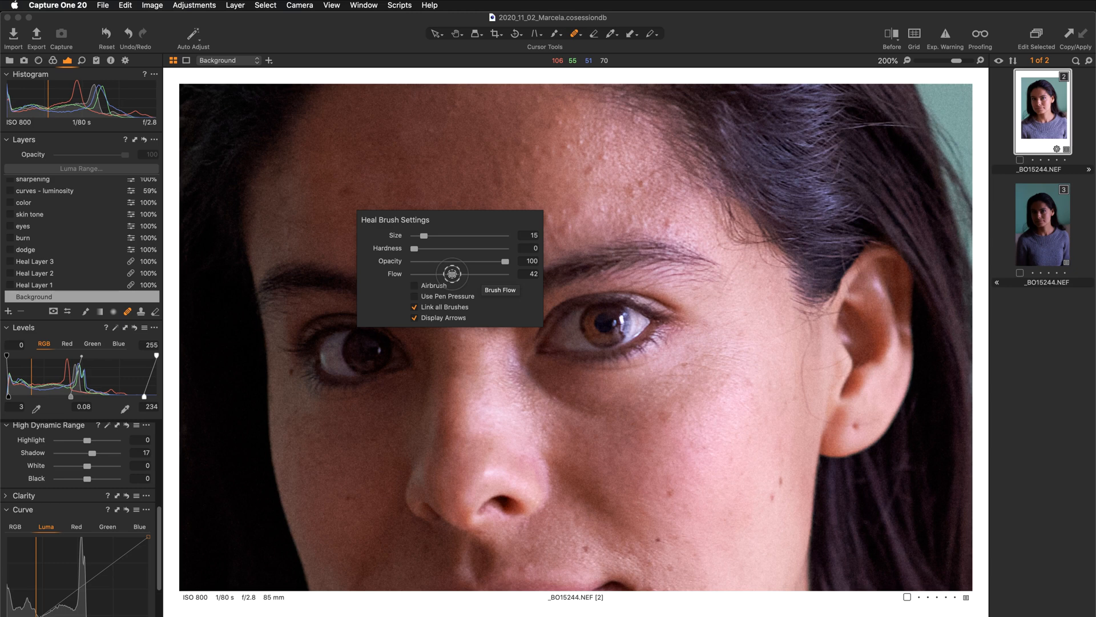
left_click_drag(452, 274, 511, 275)
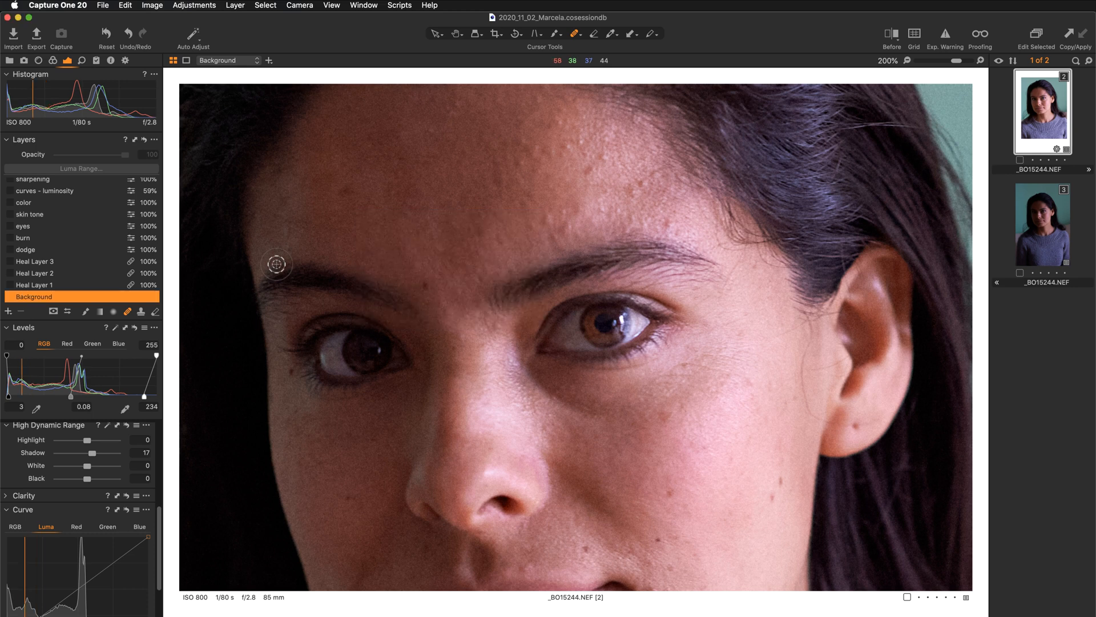
- Compare the forehead and lower face with and without the blemish healing by enabling Heal Layer 1 and disabling it again
left_click(10, 285)
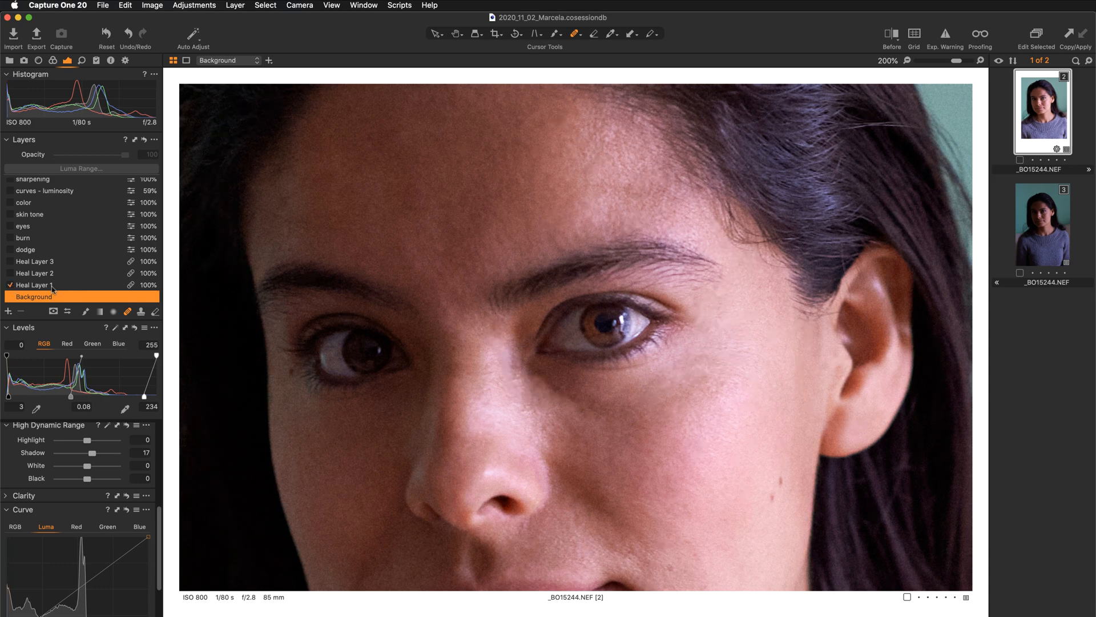
scroll(394, 344, "down", 3)
scroll(394, 344, "down", 5)
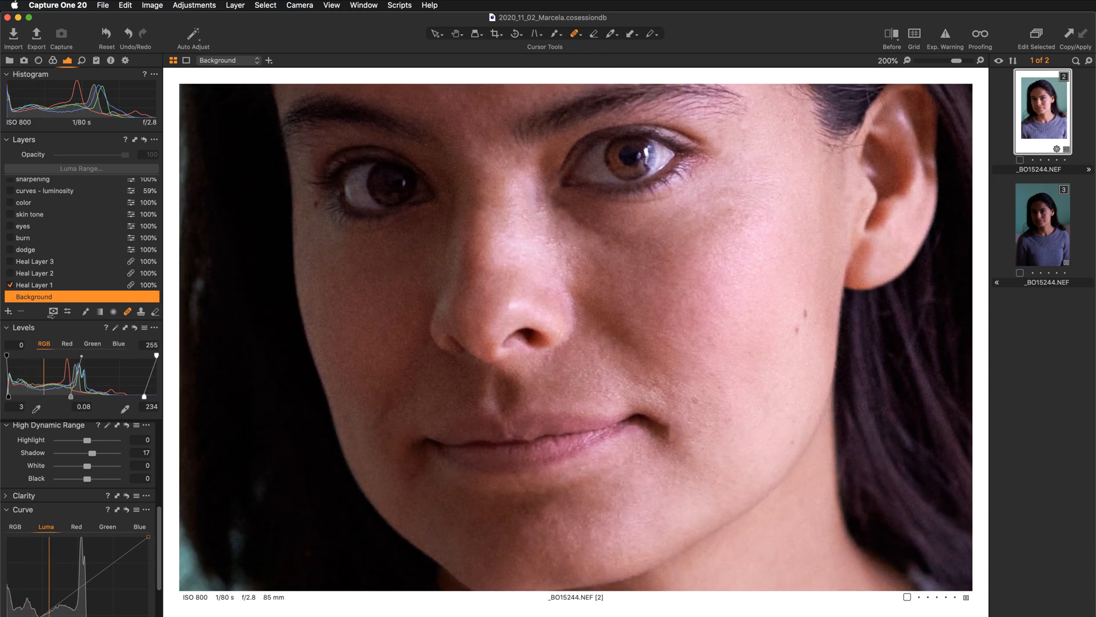
left_click(10, 285)
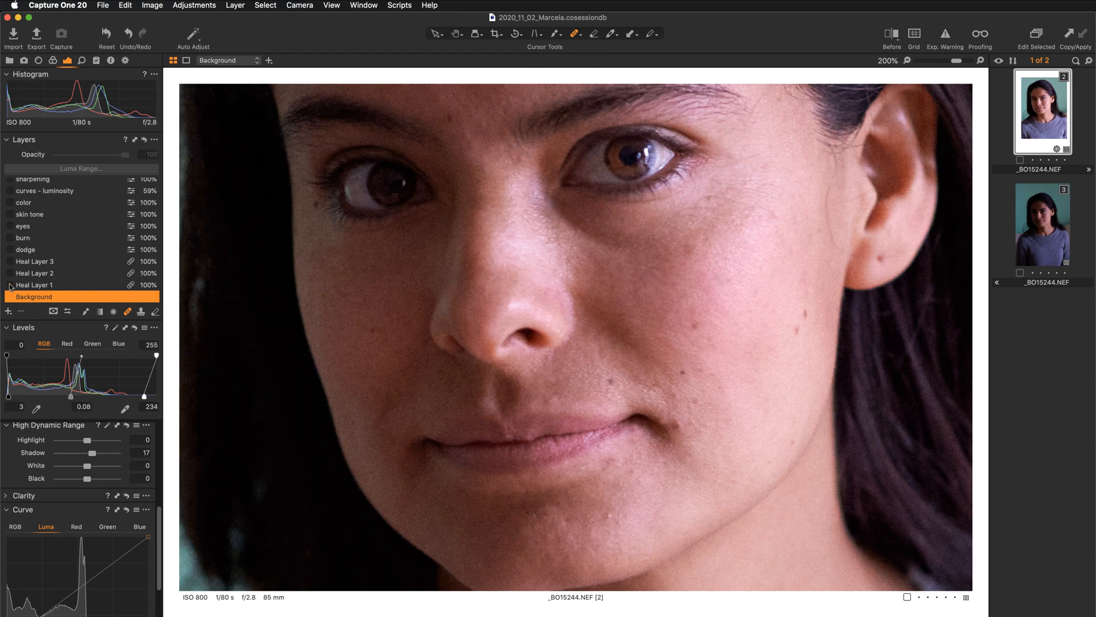
- Enable Heal Layer 1, select it and inspect its heal spots across the forehead, cheeks and chin
left_click(9, 285)
left_click(9, 285)
left_click(9, 285)
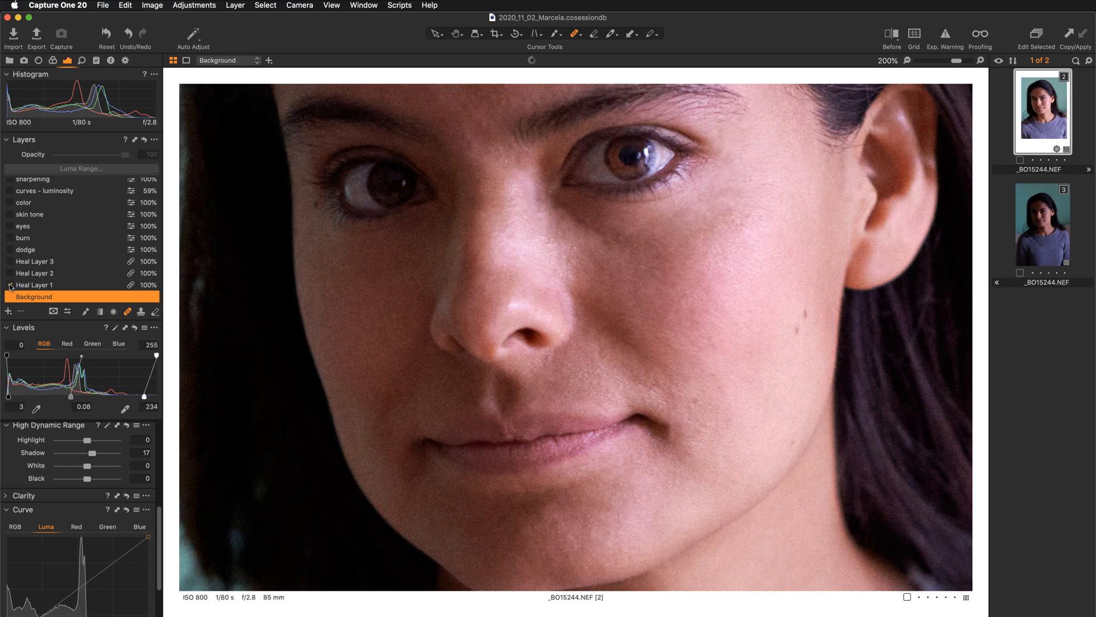
left_click(41, 286)
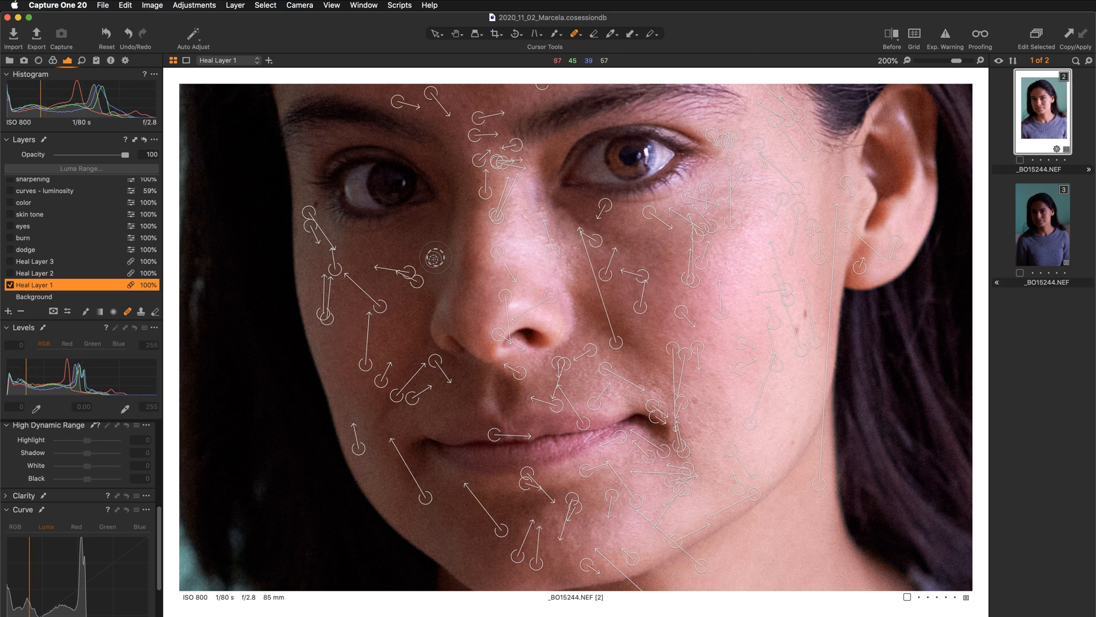
left_click_drag(429, 240, 408, 401)
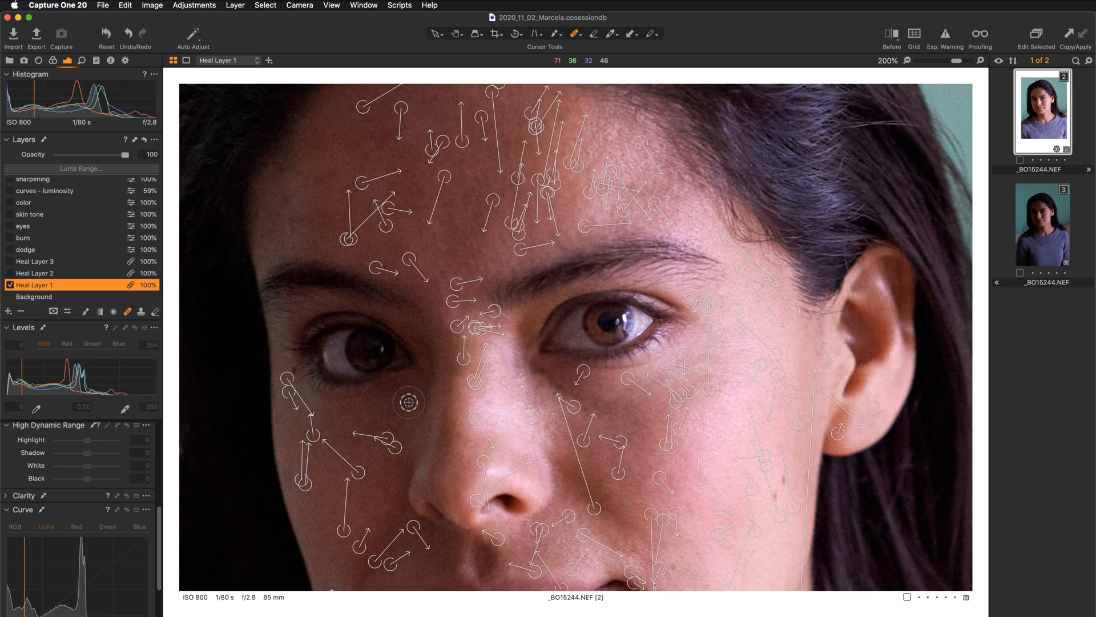
key("super+0")
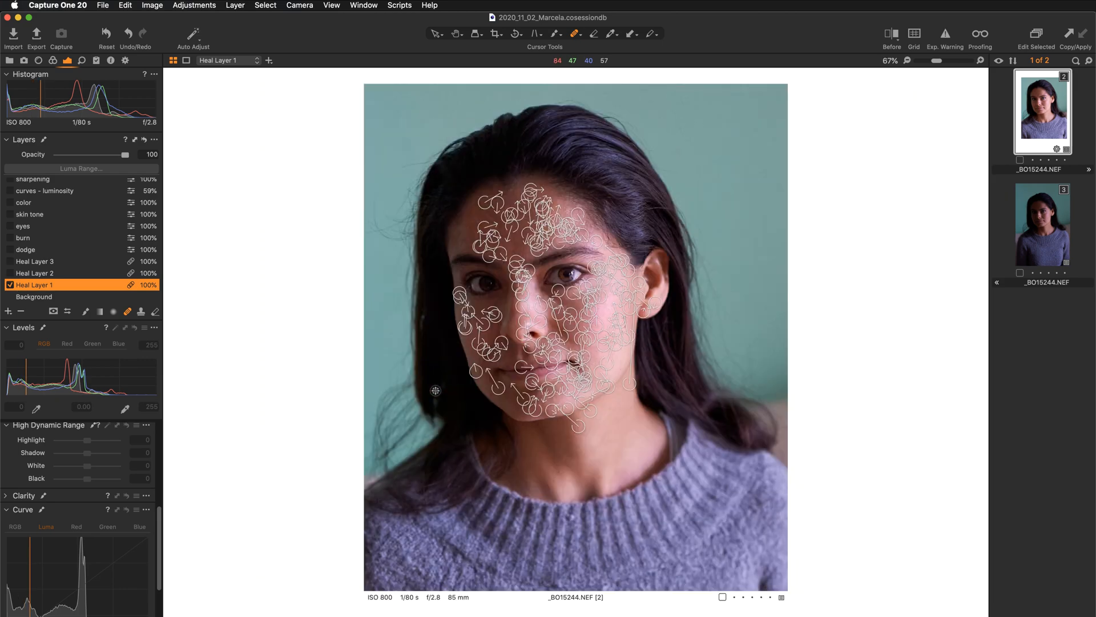
scroll(562, 399, "up", 3)
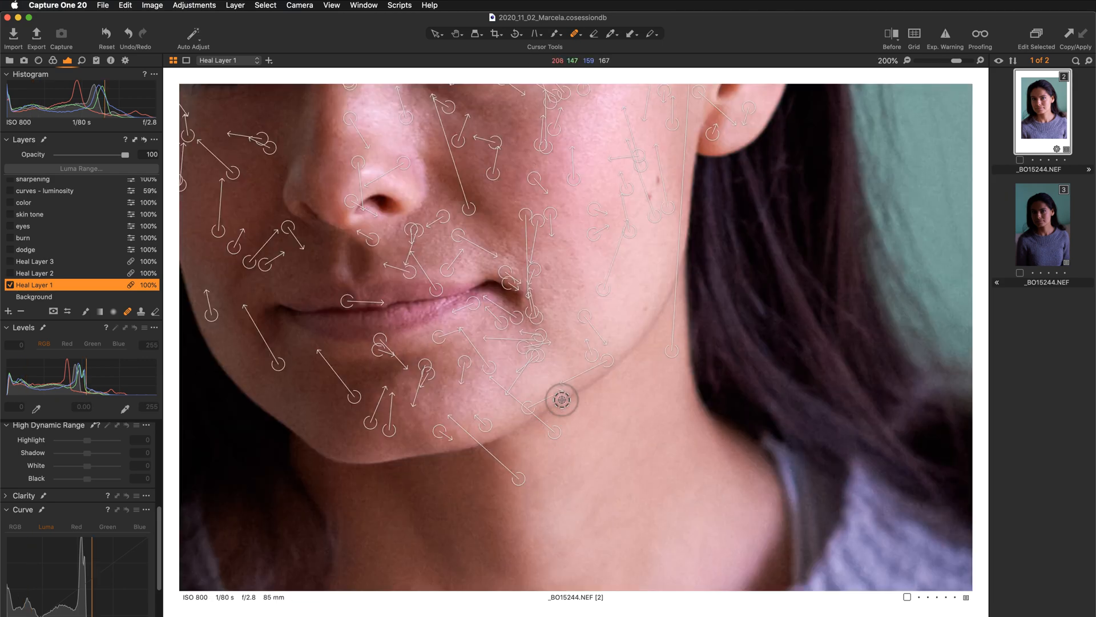
scroll(585, 355, "up", 5)
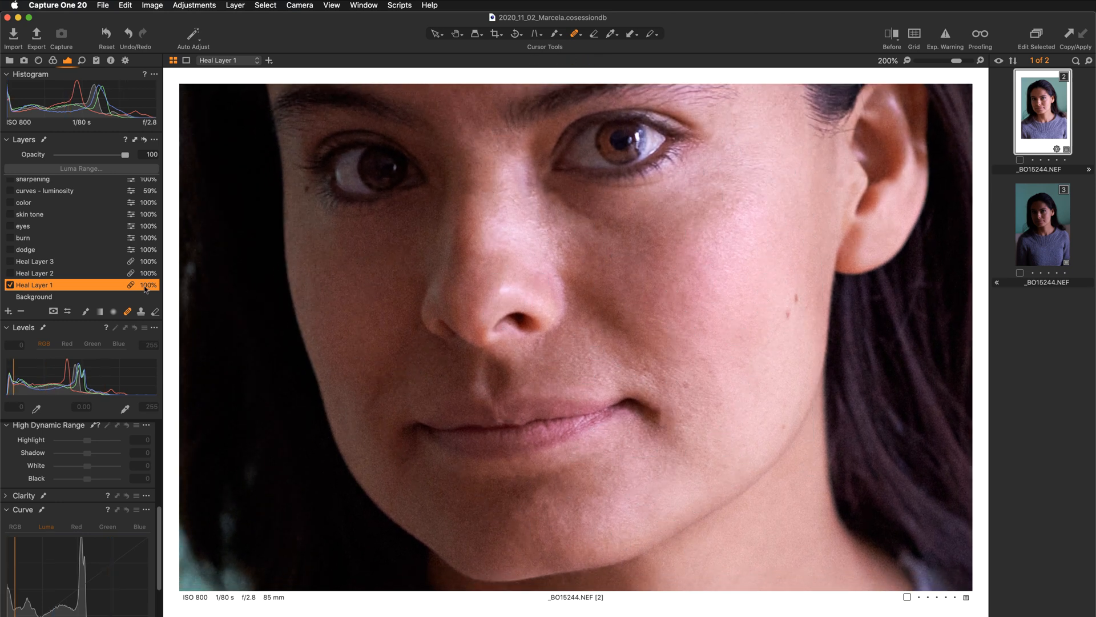
- Enable and select Heal Layer 2, compare the face with and without it, and inspect its heal spots from forehead to chin
left_click(10, 273)
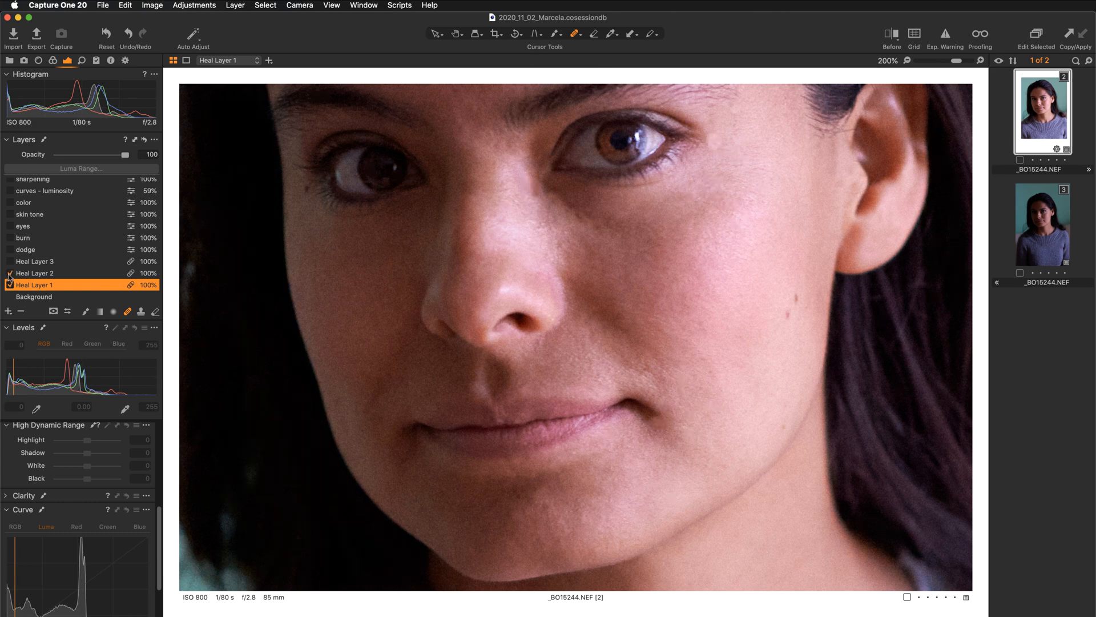
left_click(37, 275)
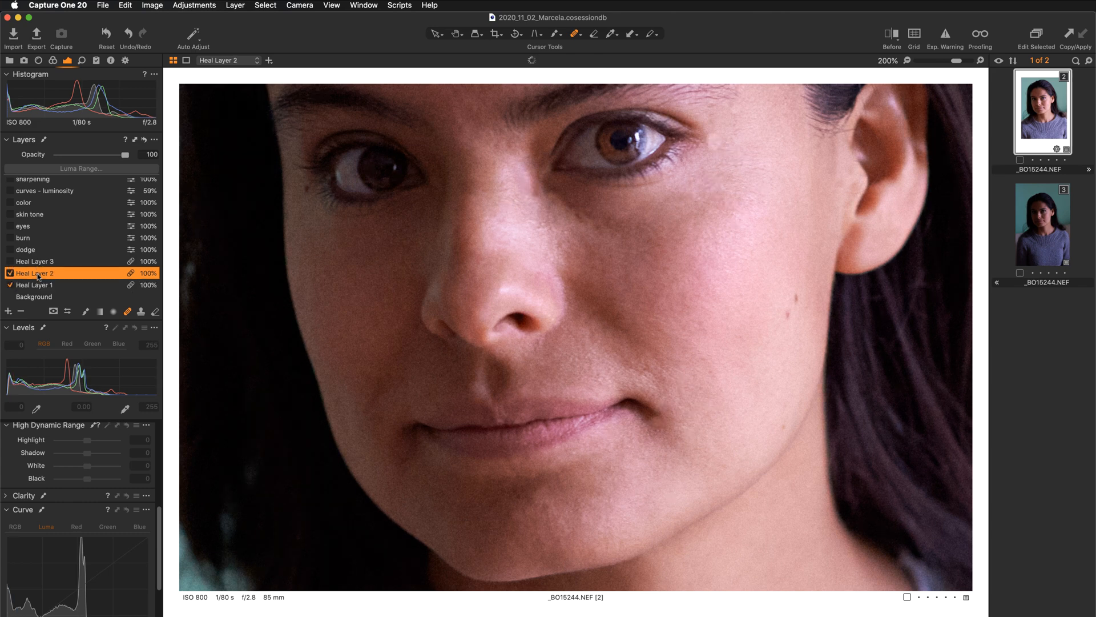
left_click(10, 273)
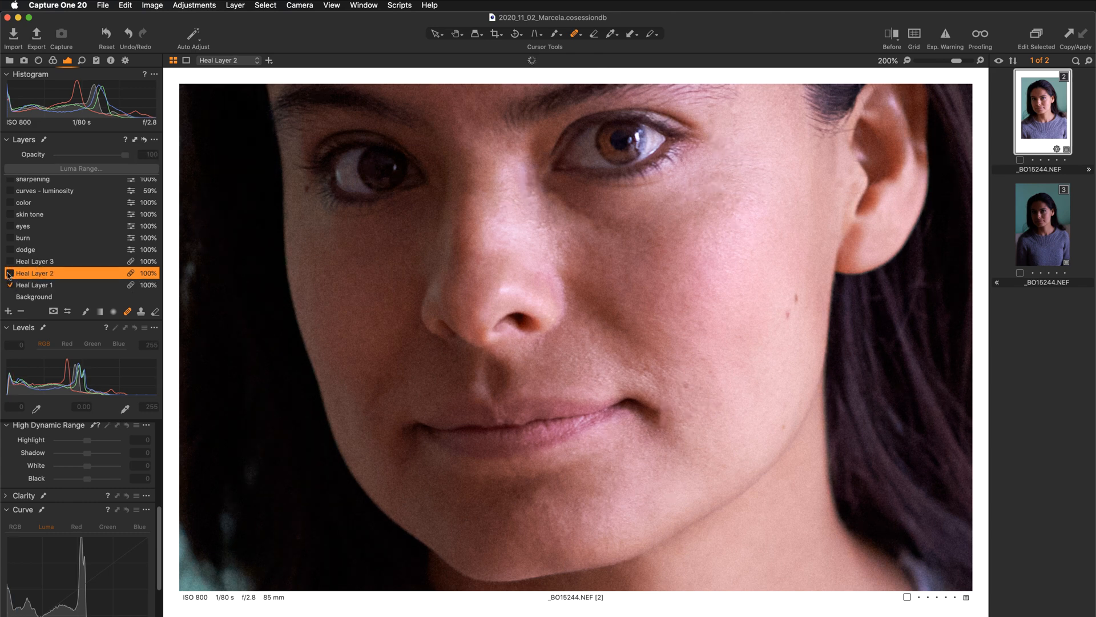
left_click(10, 273)
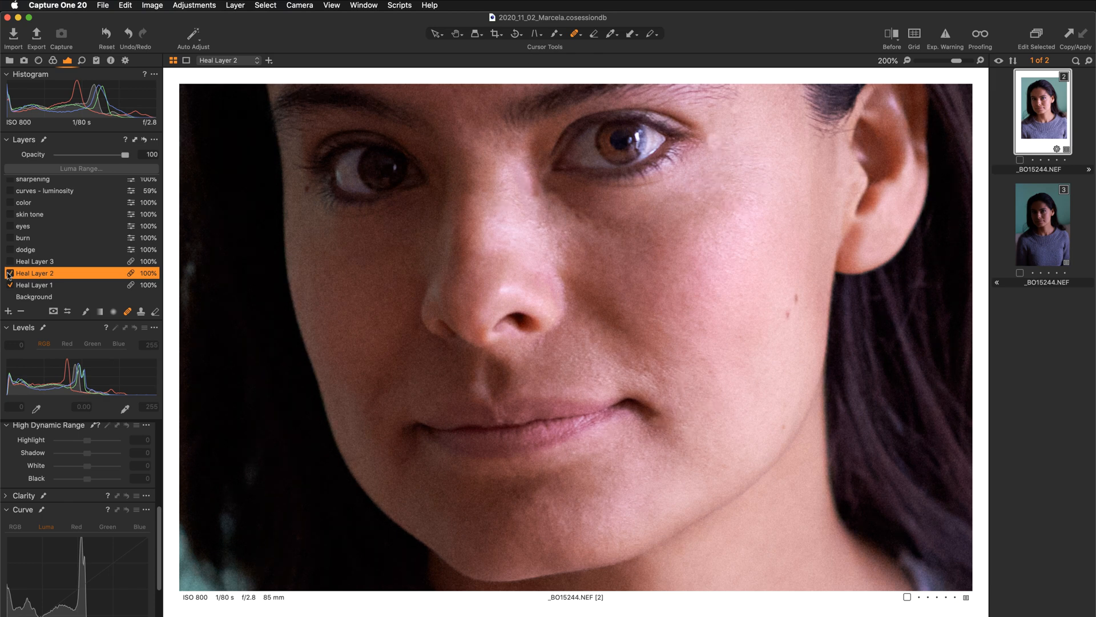
left_click(10, 273)
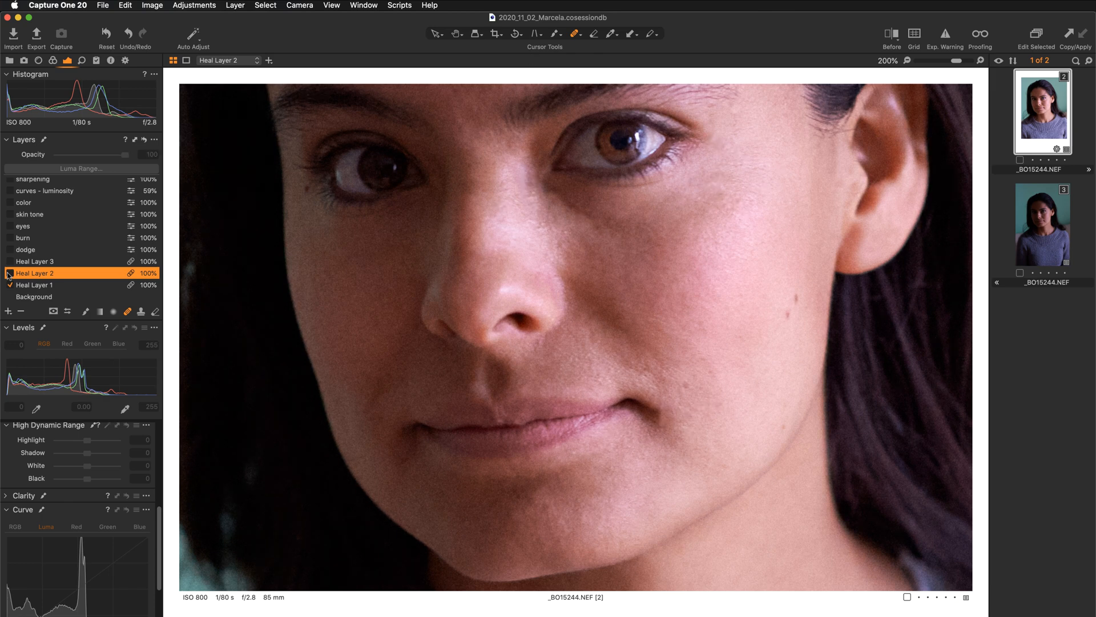
left_click(9, 273)
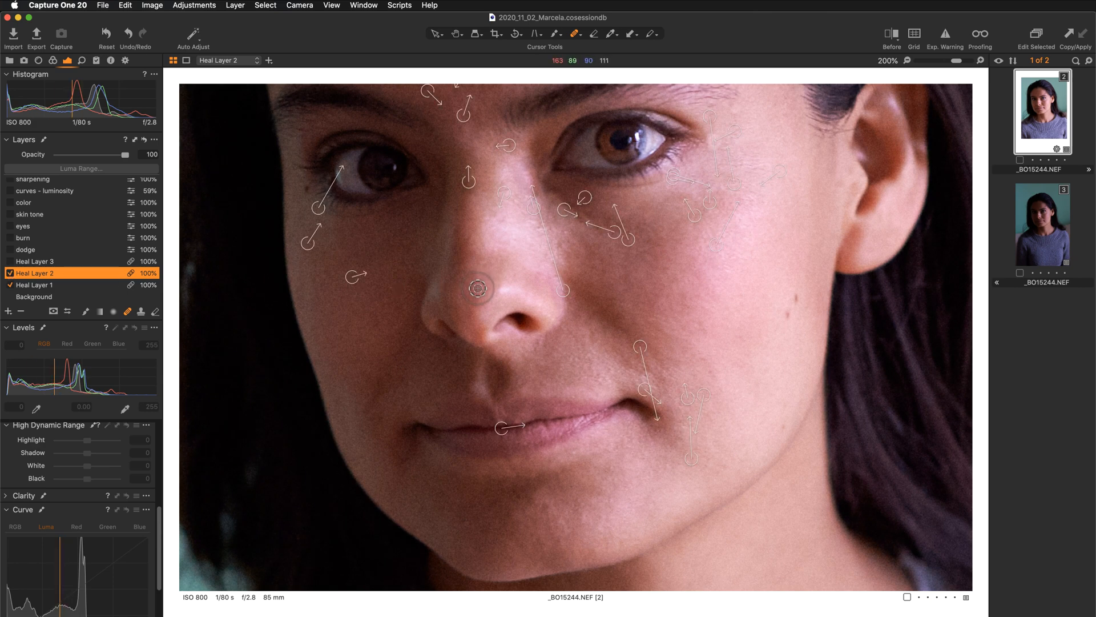
left_click_drag(489, 228, 484, 406)
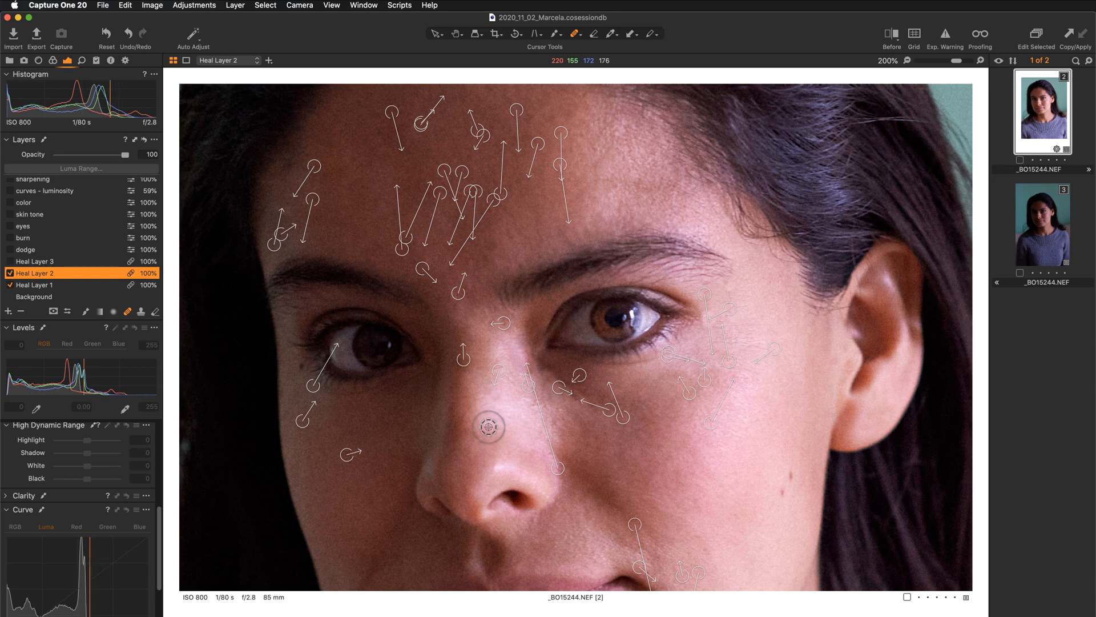
scroll(496, 440, "down", 8)
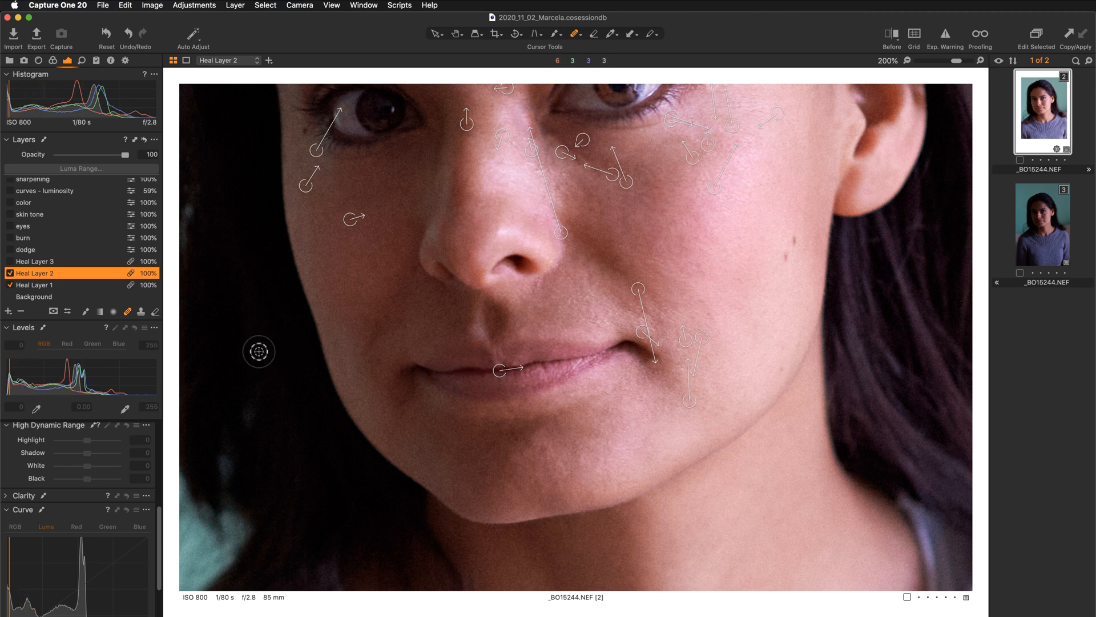
- Compare the lips without and with Heal Layer 2 at 300% zoom, then check its heal spots over the whole face
left_click(9, 274)
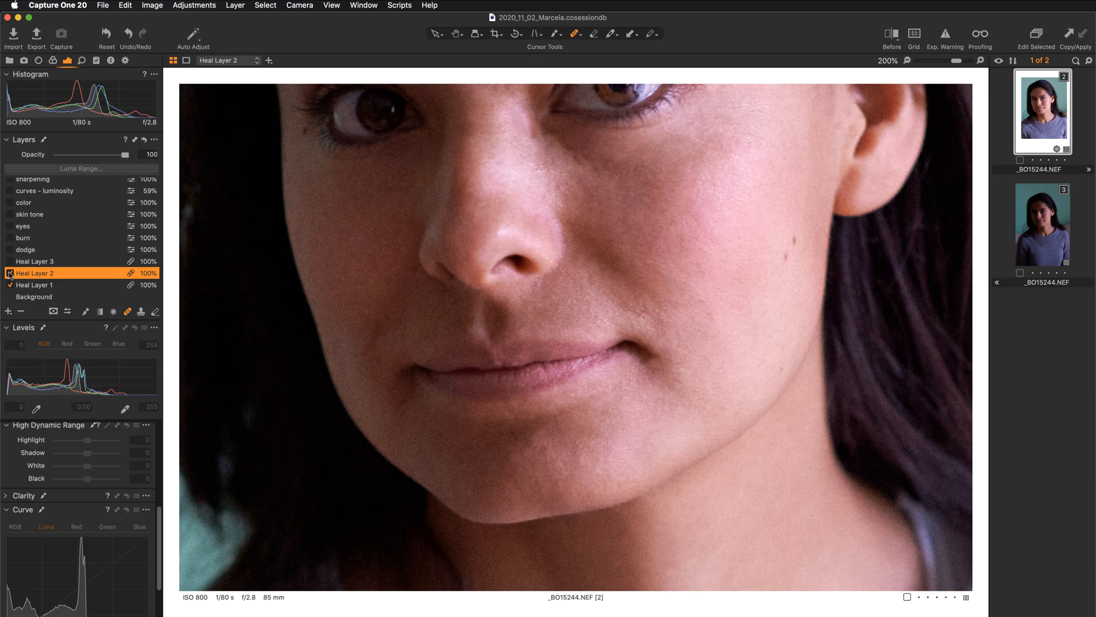
key("super+equal")
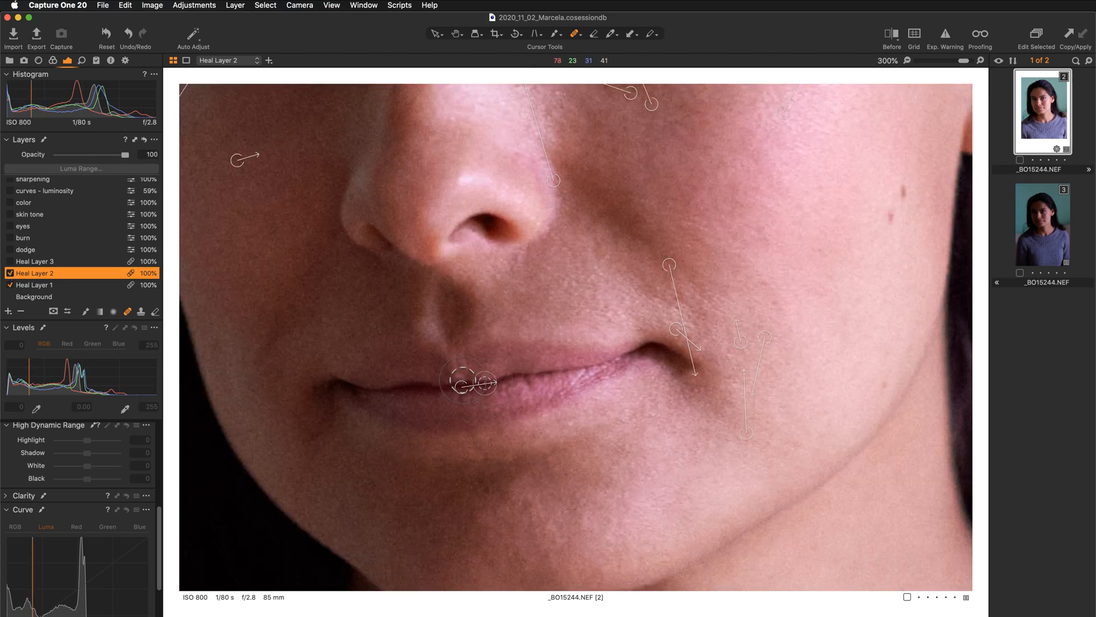
left_click(10, 274)
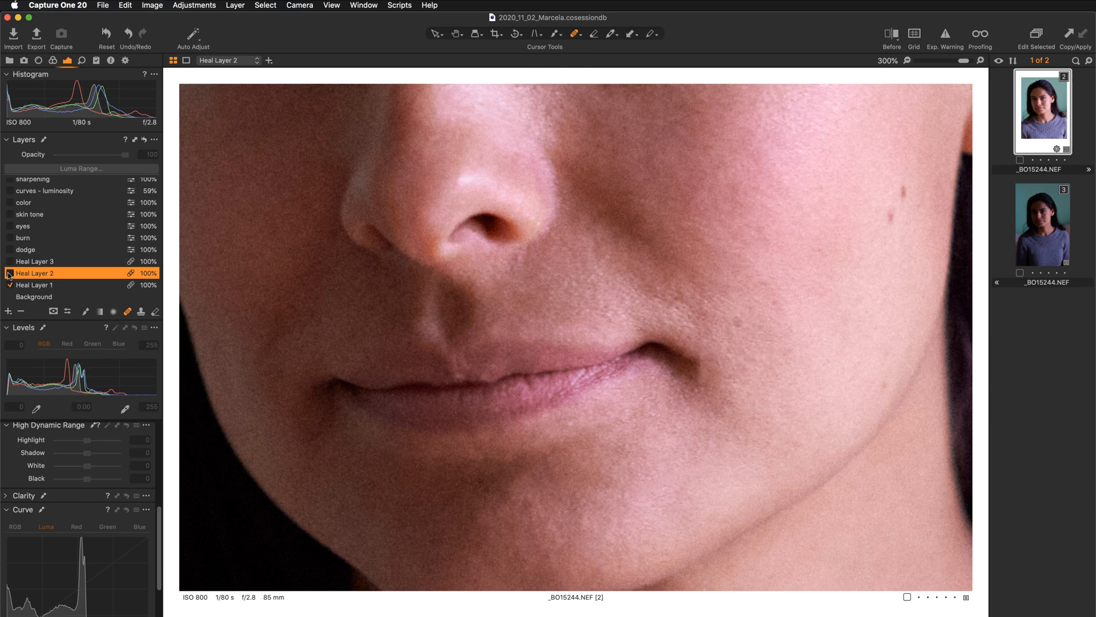
left_click(10, 274)
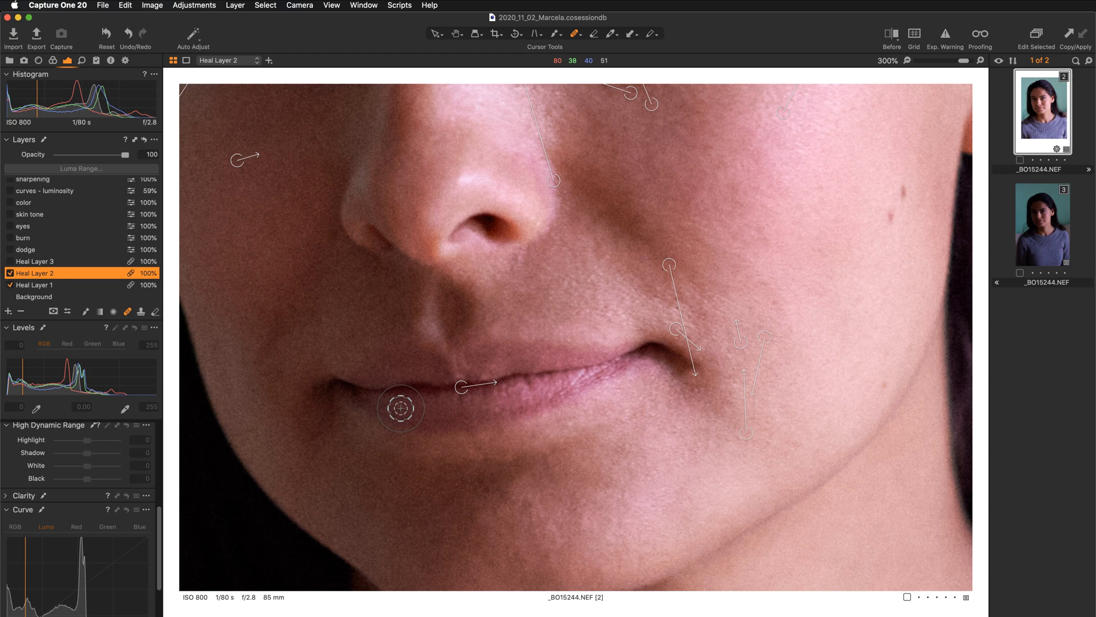
scroll(400, 408, "down", 3)
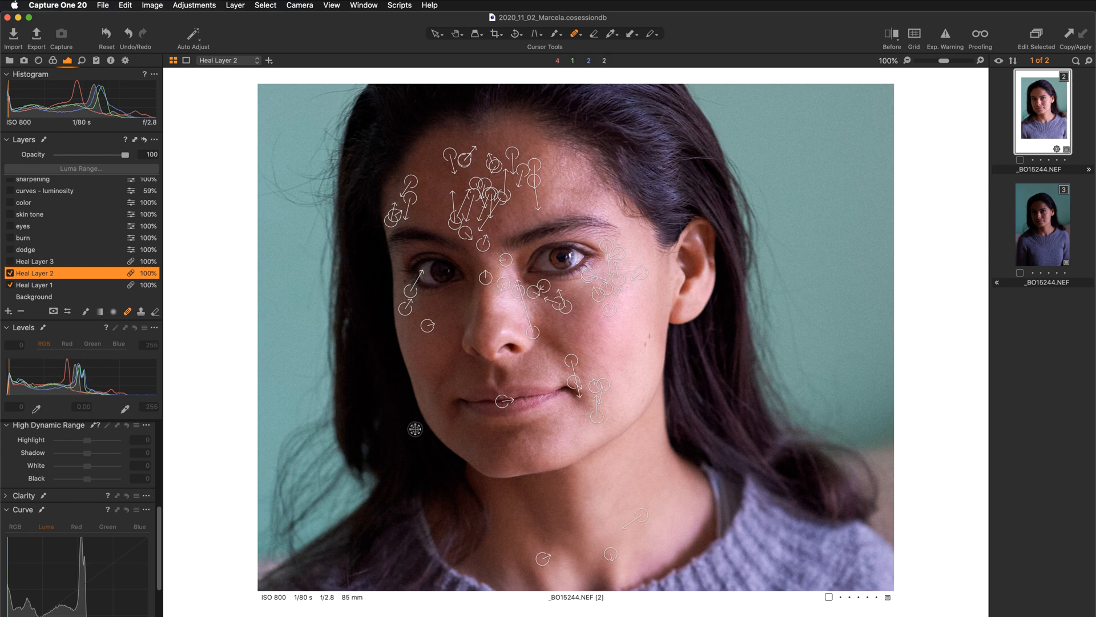
scroll(415, 429, "up", 2)
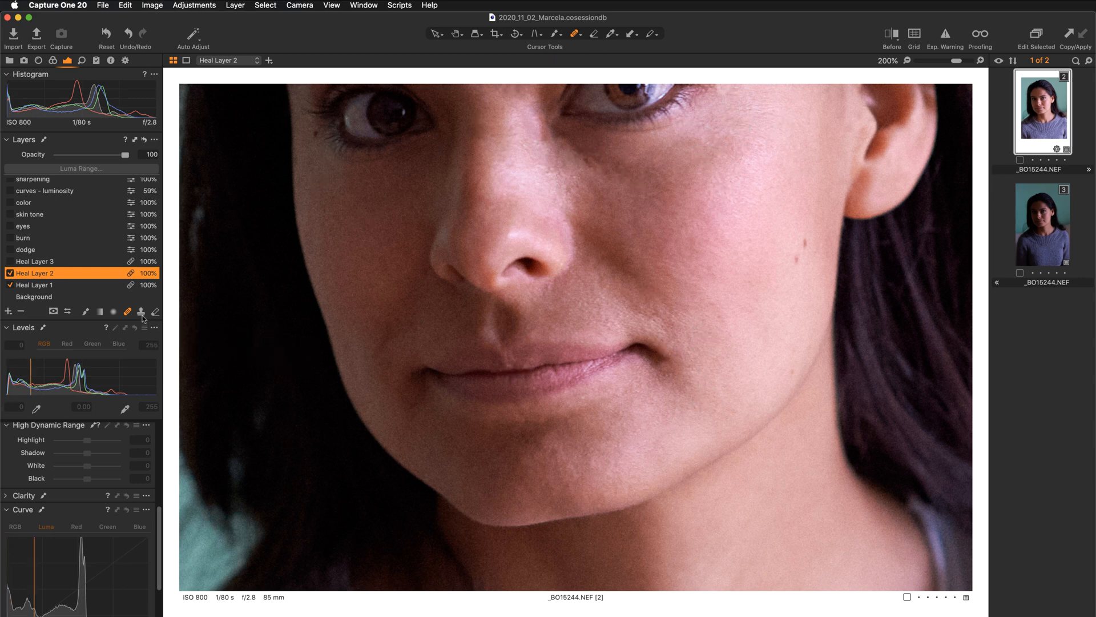
right_click(297, 364)
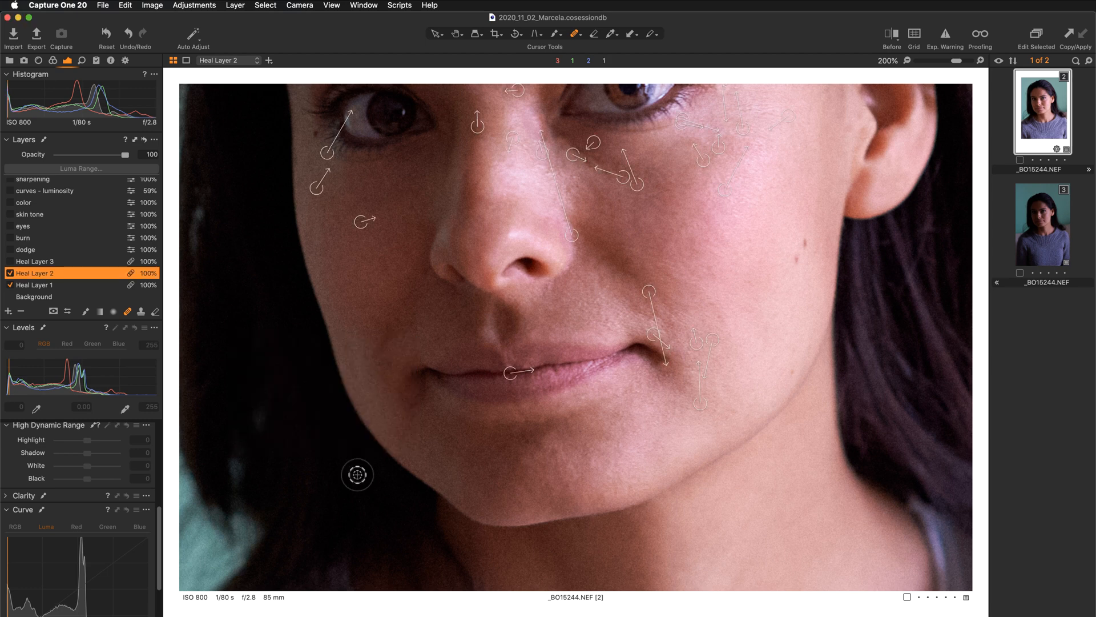
- Enable and select Heal Layer 3 and inspect its heal spots on the forehead, cheek and chin
mouse_move(384, 244)
left_mouse_down()
mouse_move(403, 363)
mouse_move(403, 351)
left_mouse_up()
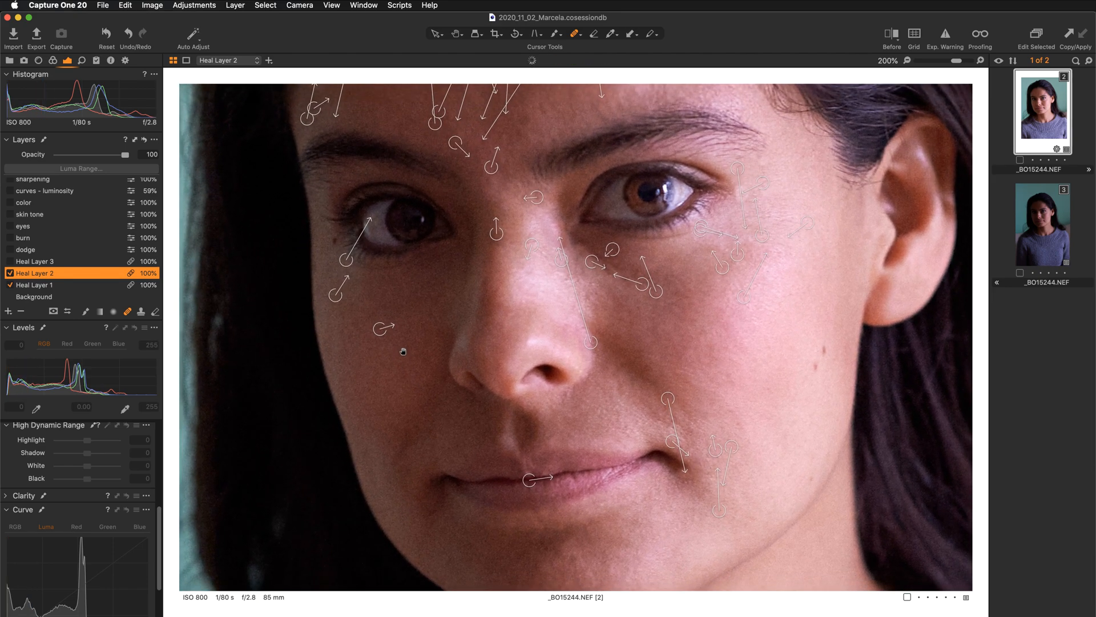
left_click(9, 262)
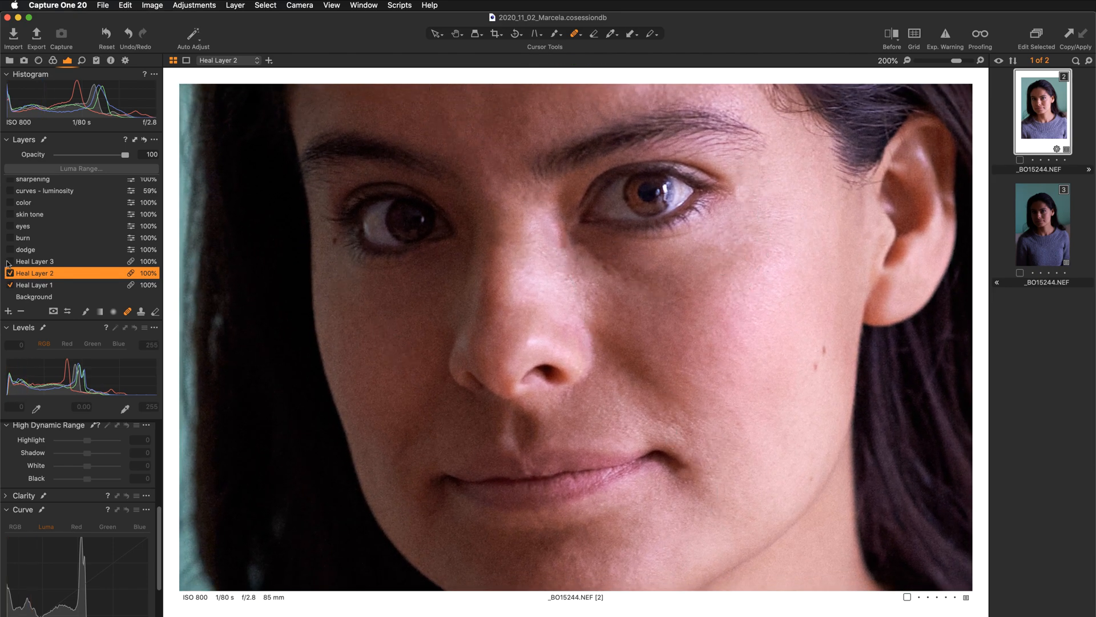
left_click(46, 262)
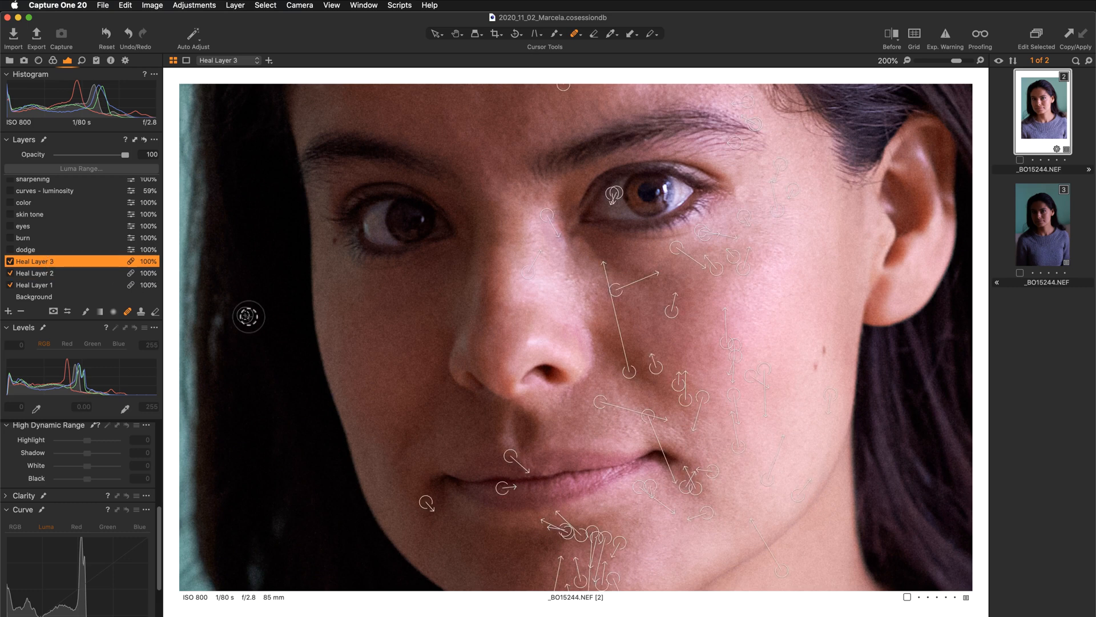
left_click_drag(430, 304, 367, 467)
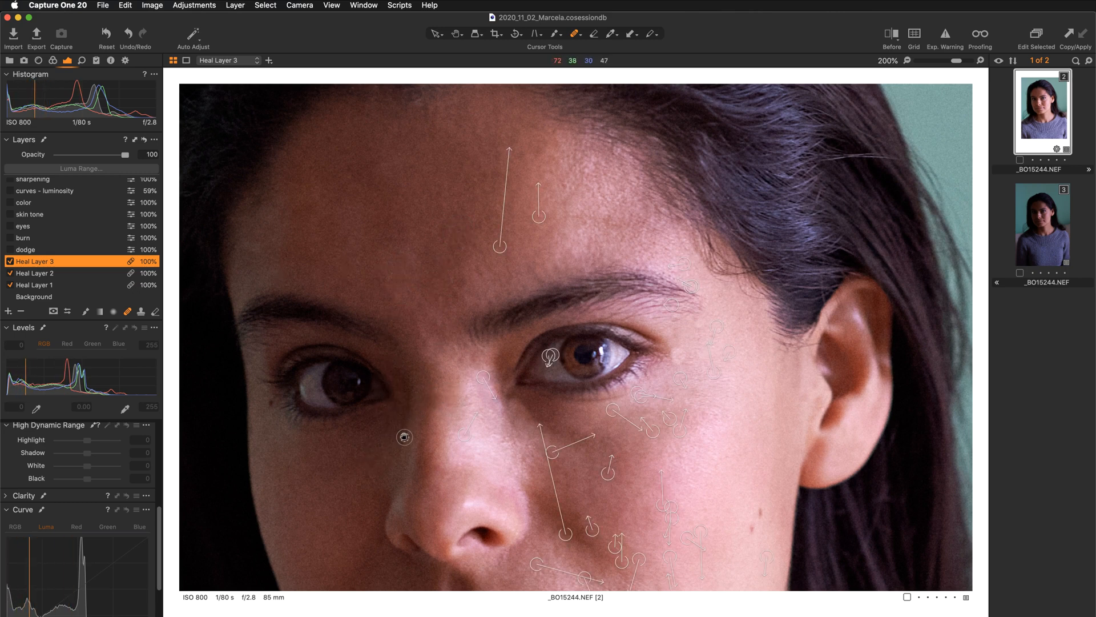
left_click_drag(403, 437, 420, 178)
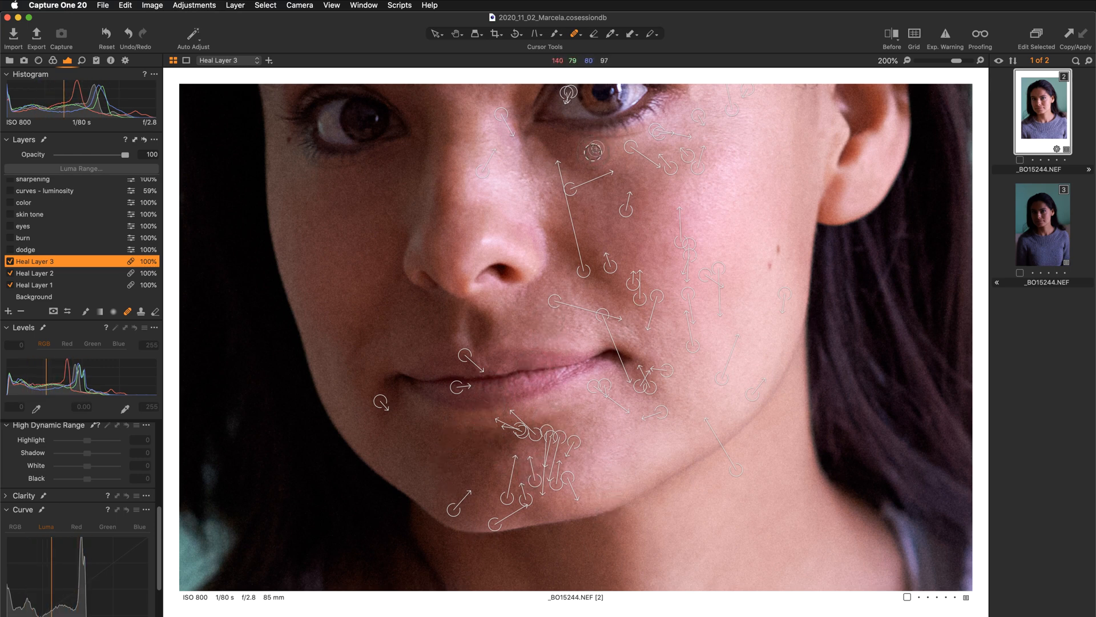
left_click_drag(355, 240, 369, 288)
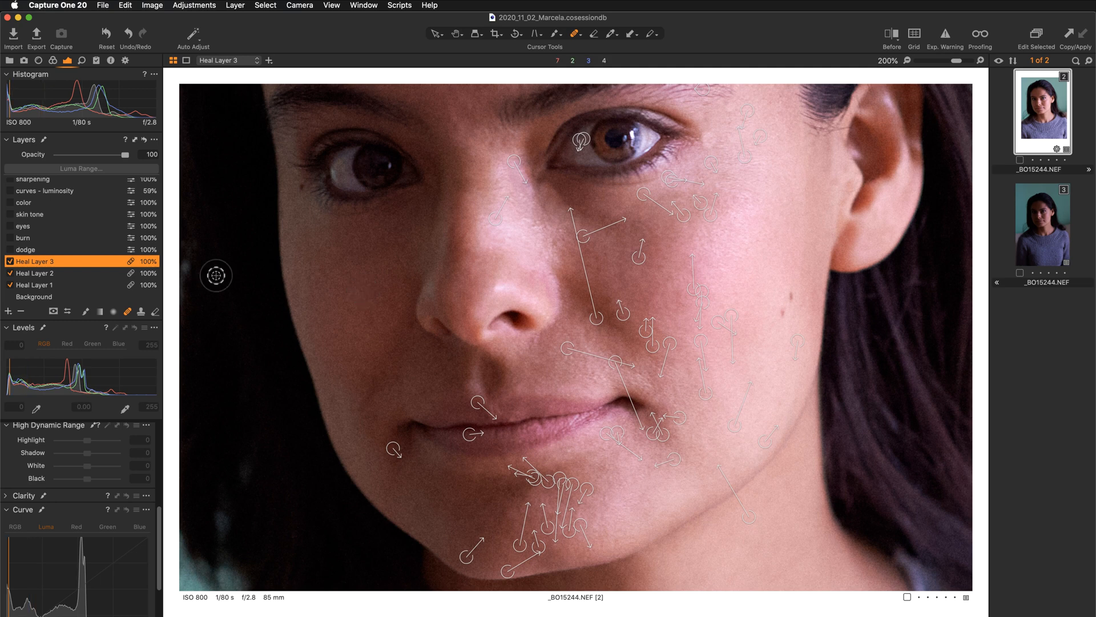
- Reselect Heal Layer 1 and examine the face with all three heal layers enabled, both close up and in the whole portrait
left_click(38, 287)
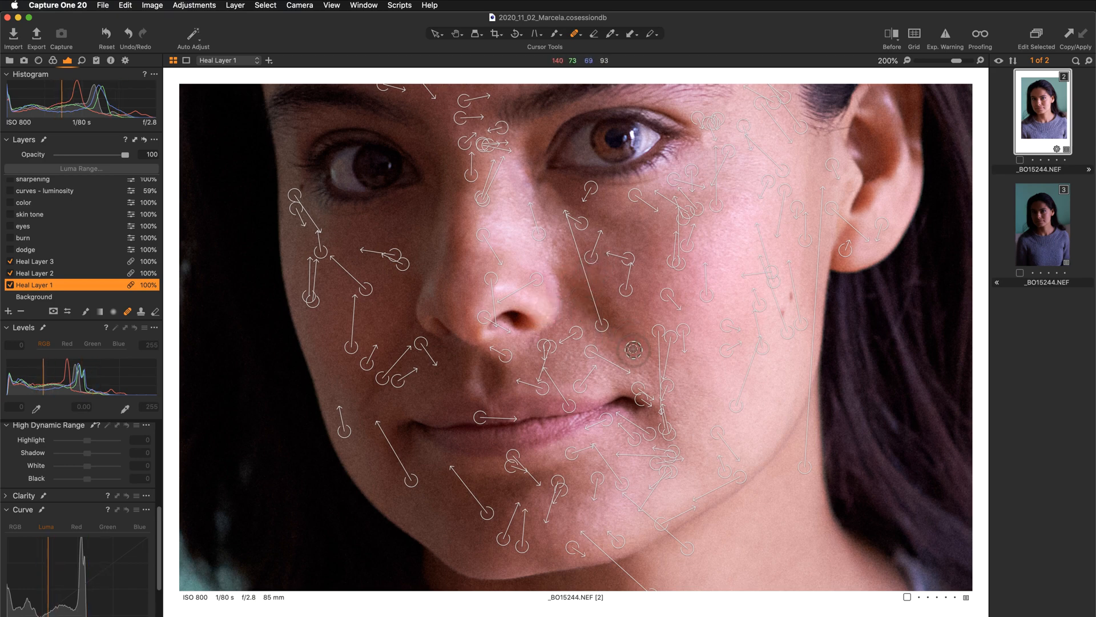
mouse_move(633, 349)
left_mouse_down()
mouse_move(636, 299)
mouse_move(651, 351)
left_mouse_up()
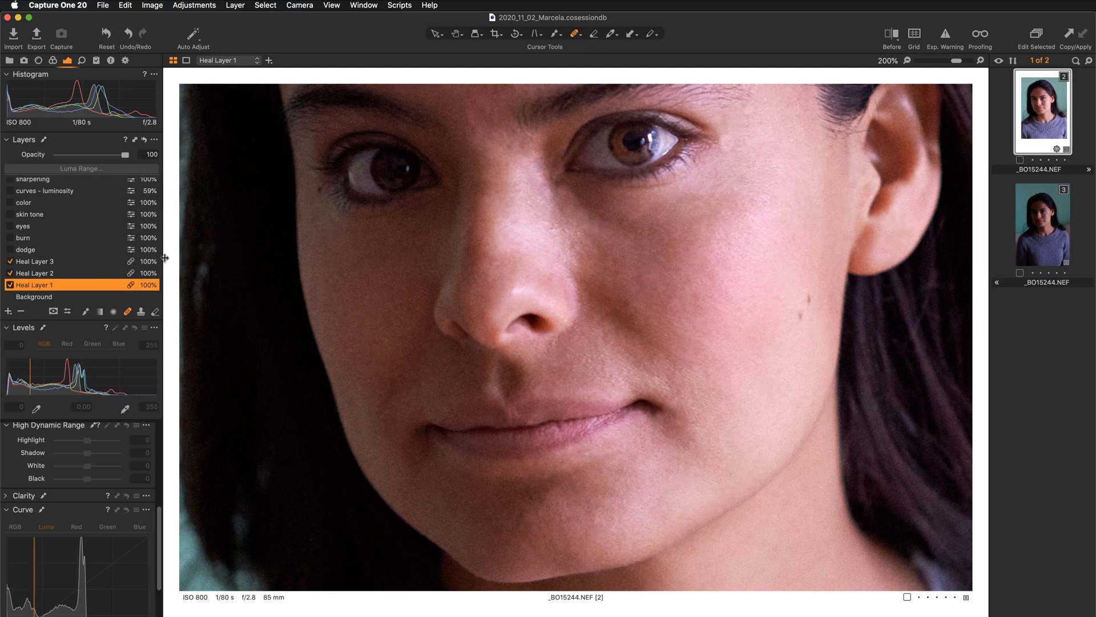
key("super+0")
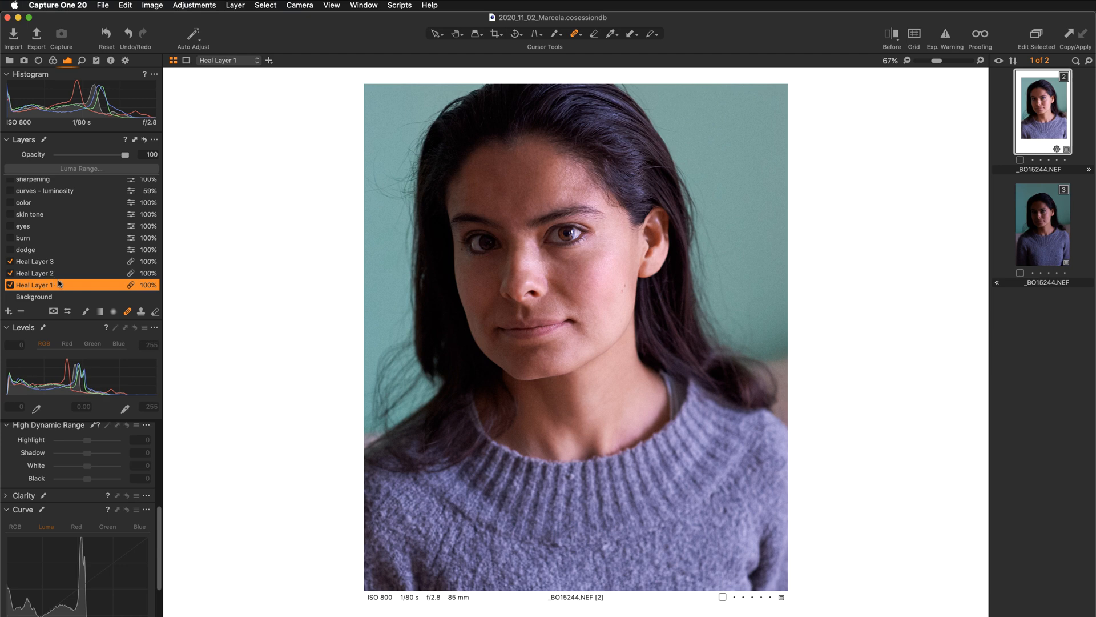
key("super+plus")
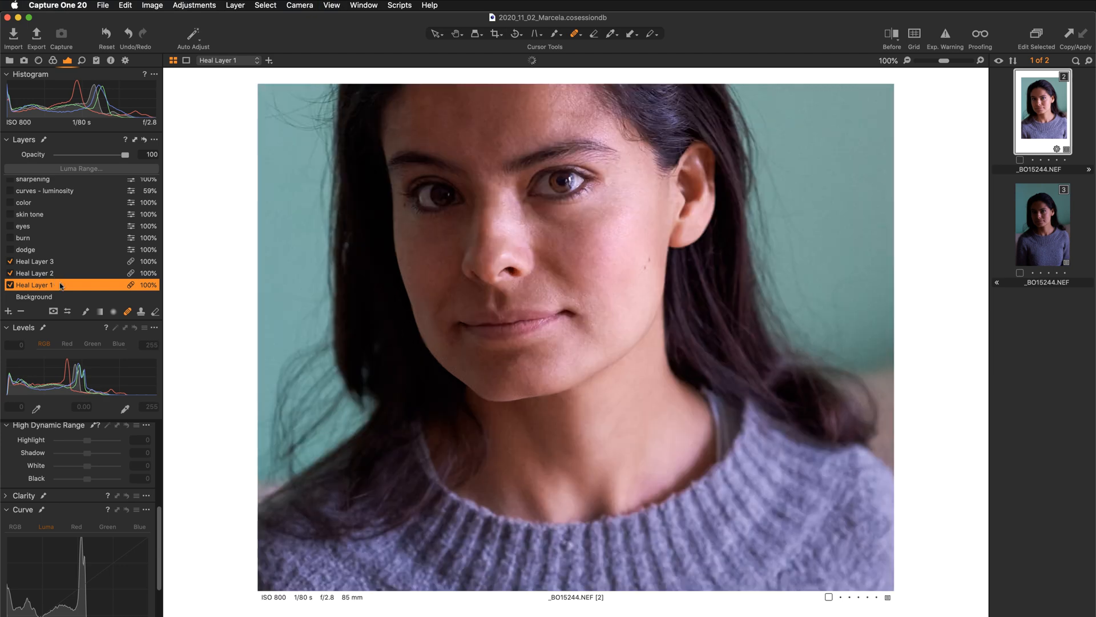
left_click_drag(342, 260, 341, 285)
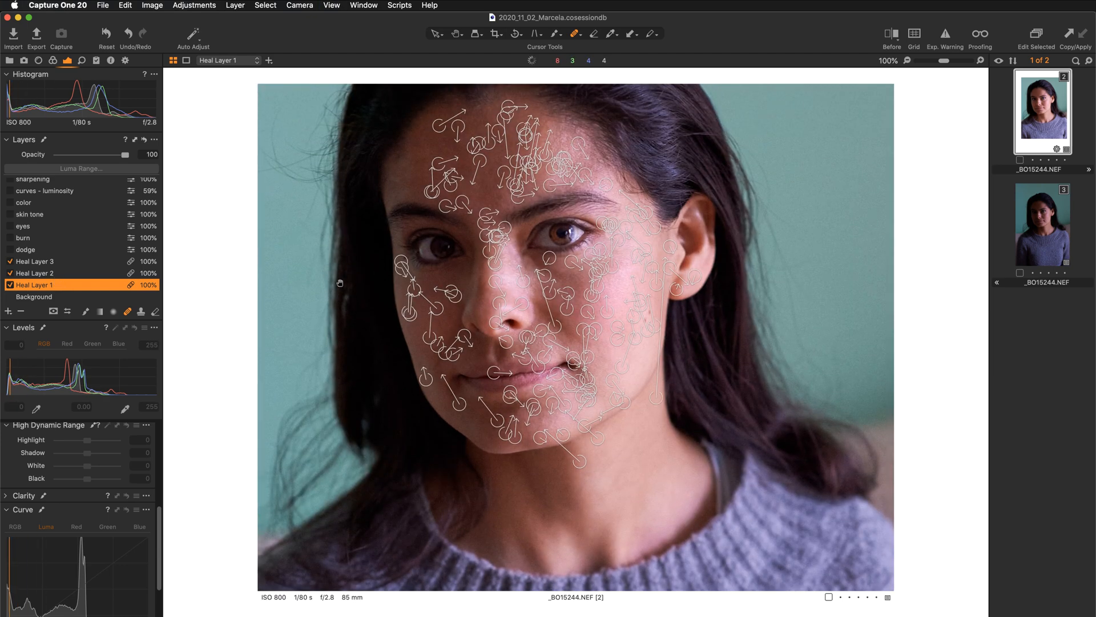
- Disable Heal Layers 3, 2 and 1 and examine the unhealed skin on the face and forehead at 200% zoom
left_click(10, 262)
left_click(10, 272)
left_click(10, 284)
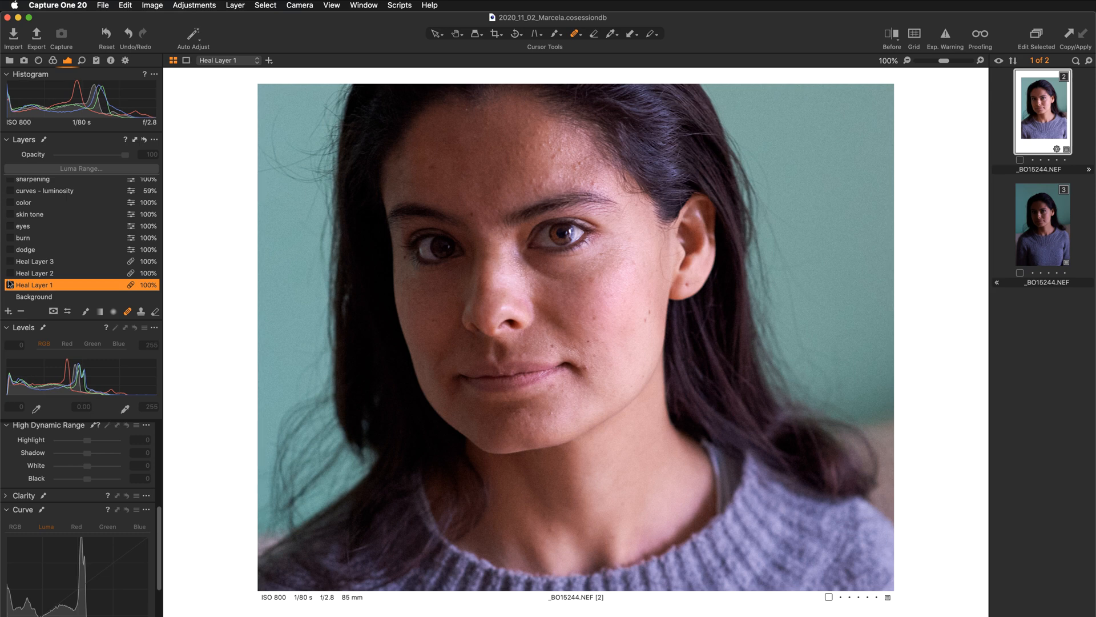
key("super+plus")
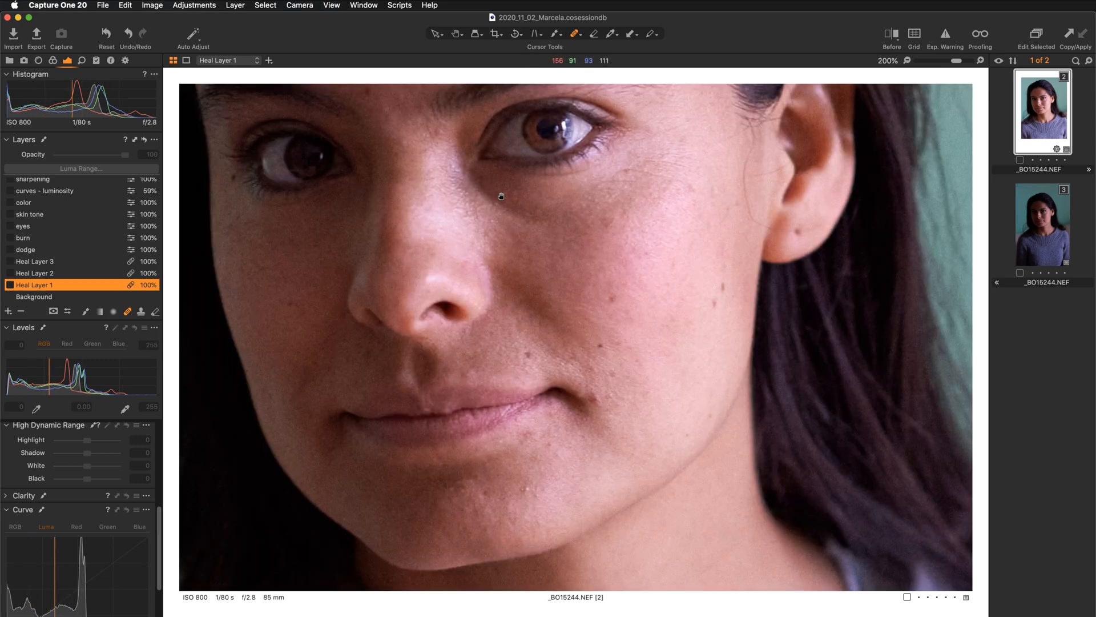
mouse_move(501, 196)
left_mouse_down()
mouse_move(547, 346)
mouse_move(562, 351)
left_mouse_up()
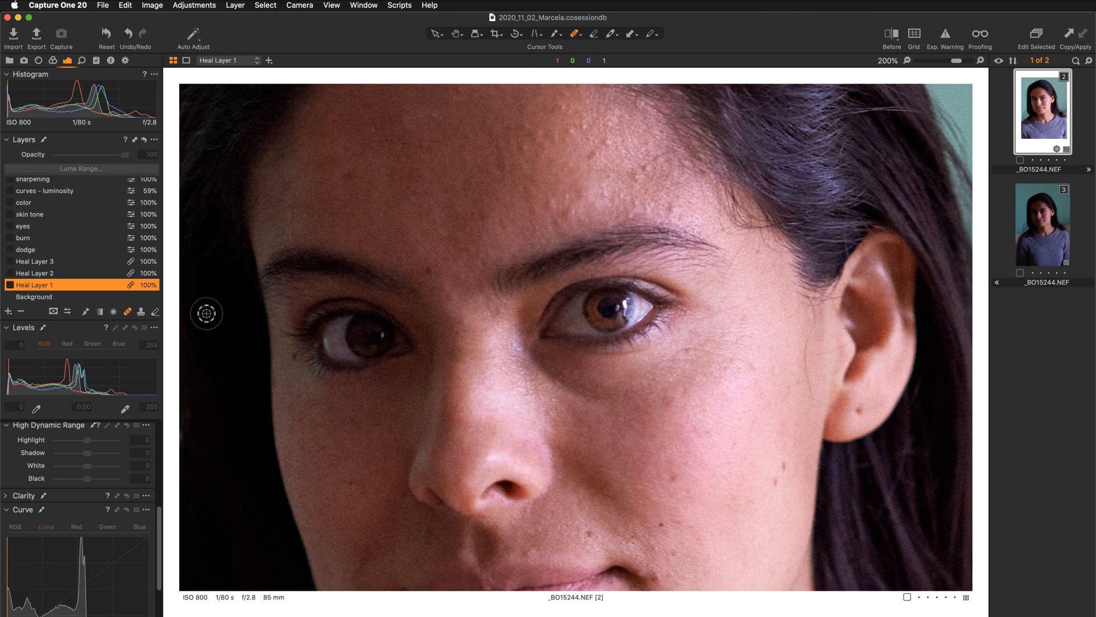
- Re-enable Heal Layers 1, 2 and 3 and view the healed portrait at 100% zoom
left_click(10, 285)
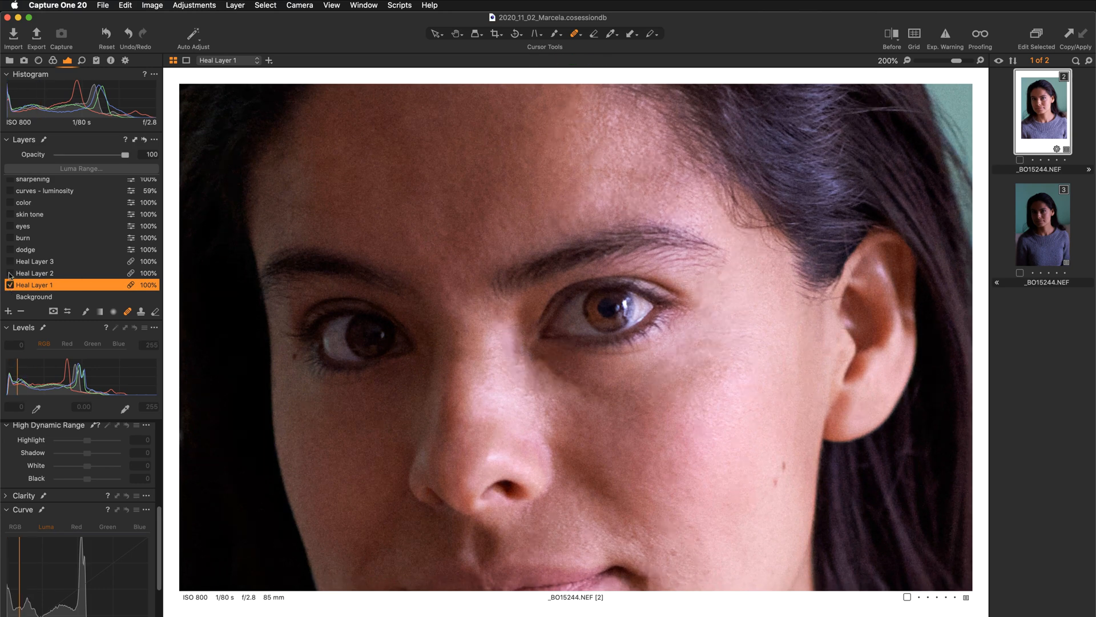
left_click(10, 273)
left_click(10, 262)
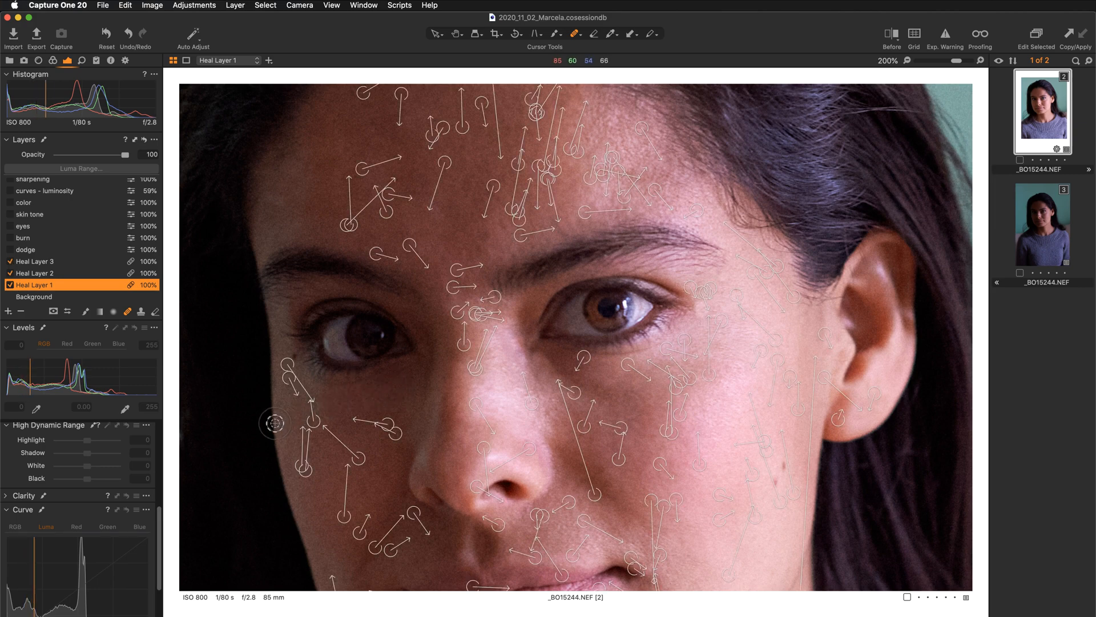
key("super+minus")
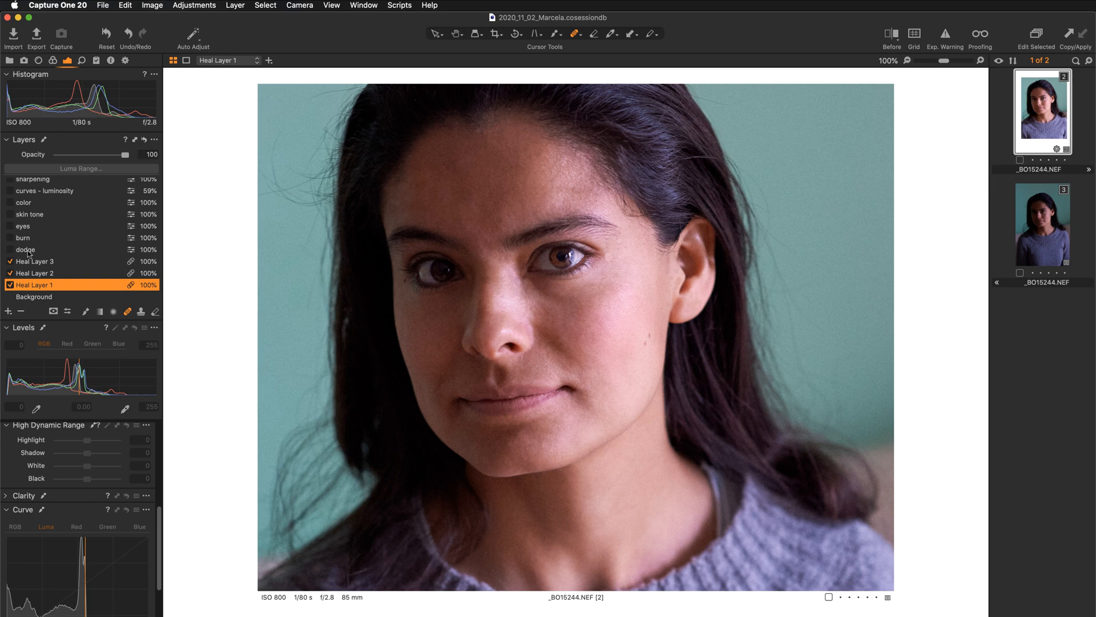
- Enable the dodge and burn layers and switch to the Select cursor
left_click(10, 251)
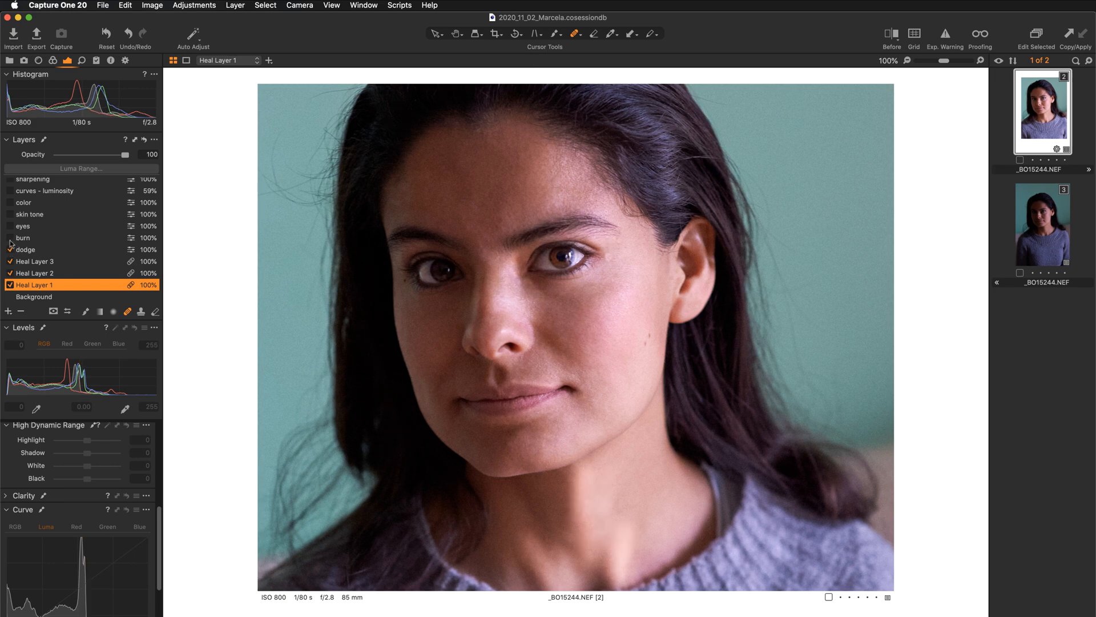
left_click(11, 239)
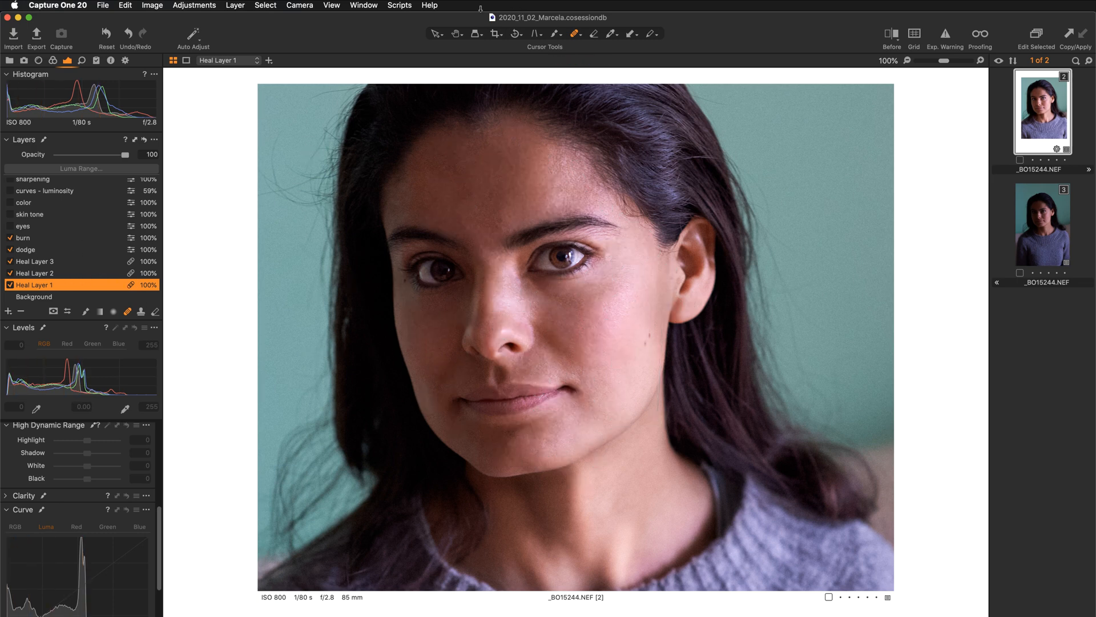
key("v")
- Compare the Luma curves of the dodge and burn layers by selecting each layer in turn
left_click(26, 250)
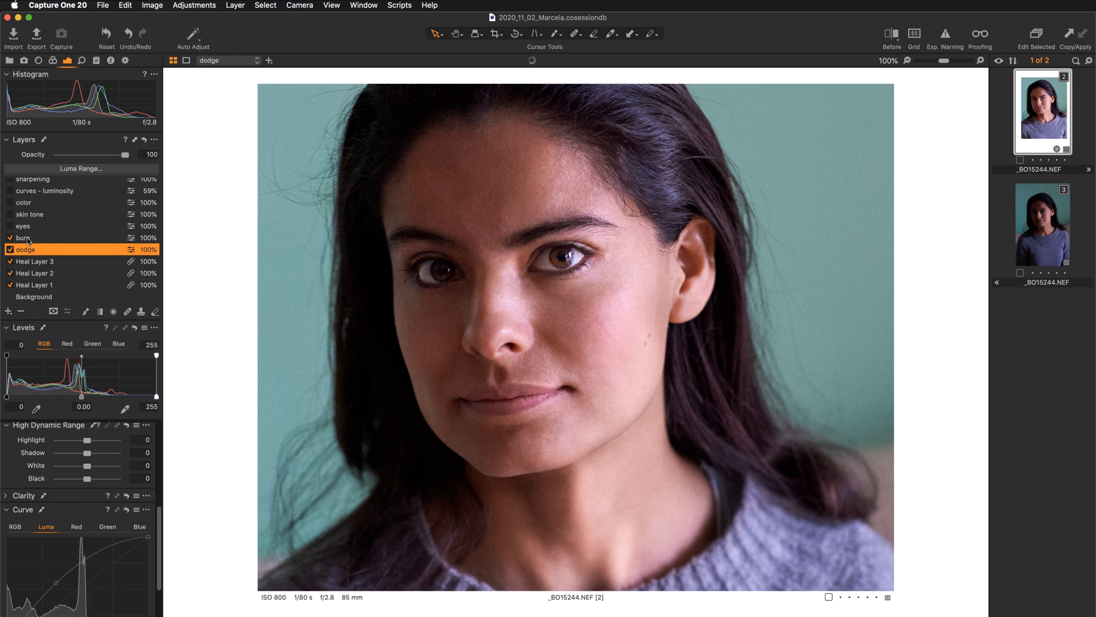
left_click(26, 238)
left_click(27, 251)
left_click(31, 240)
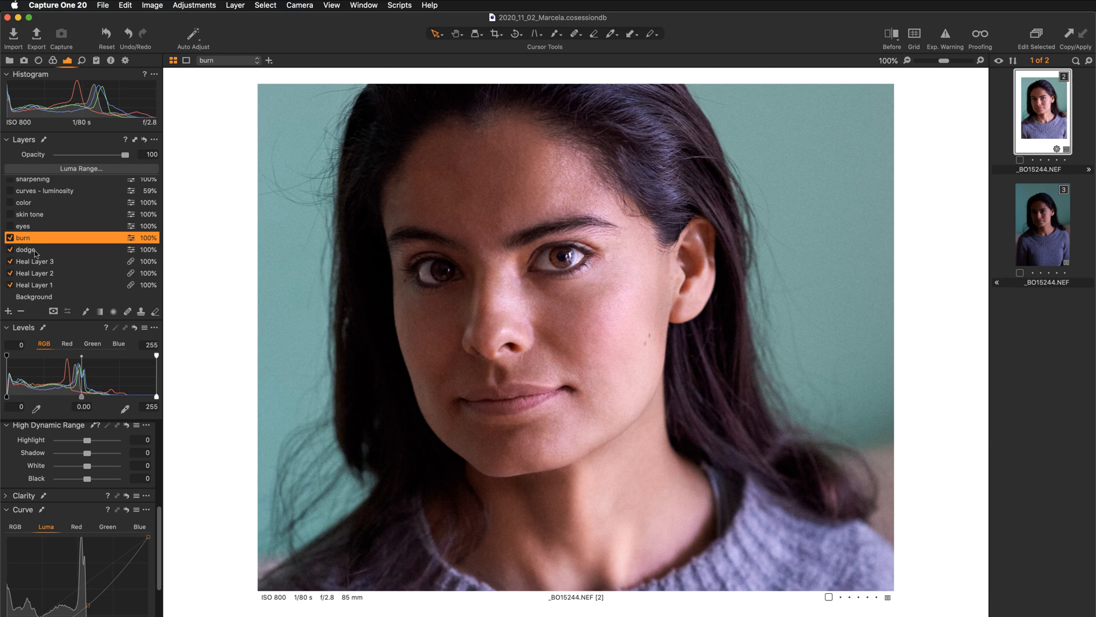
left_click(34, 251)
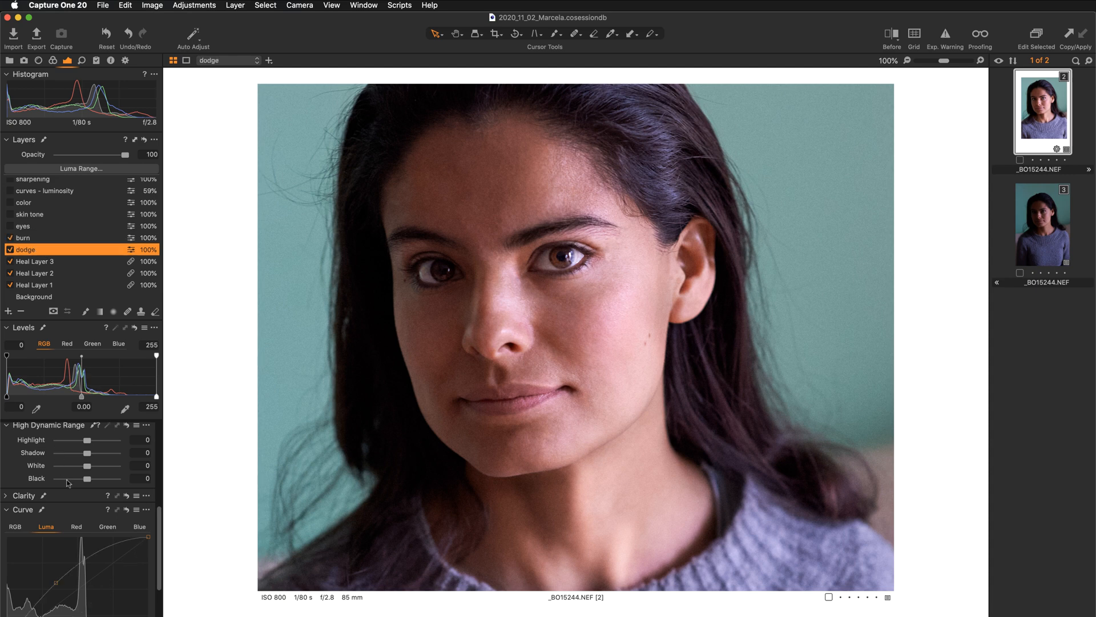
- Detach the Curve tool as an enlarged floating window showing the dodge layer's Luma curve
left_click_drag(79, 510, 224, 345)
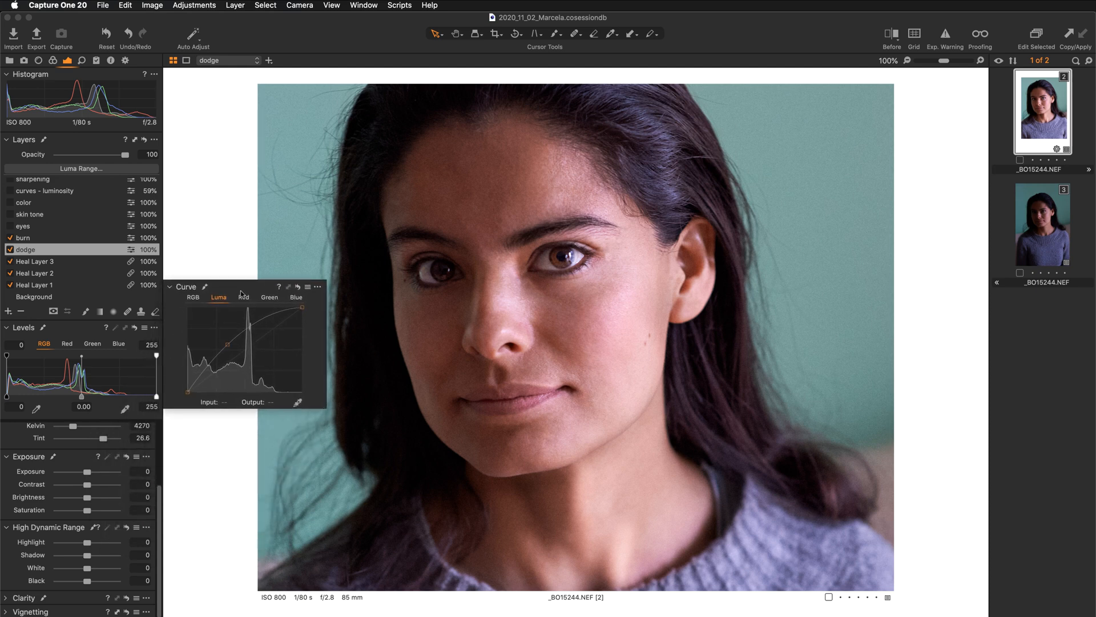
left_click_drag(322, 406, 329, 475)
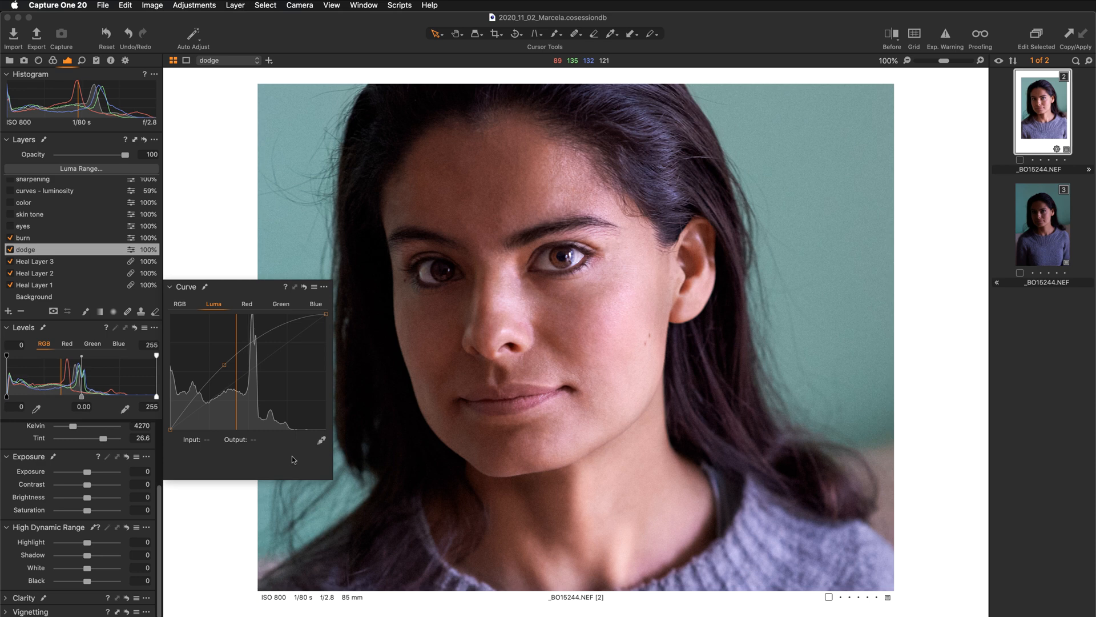
left_click(58, 247)
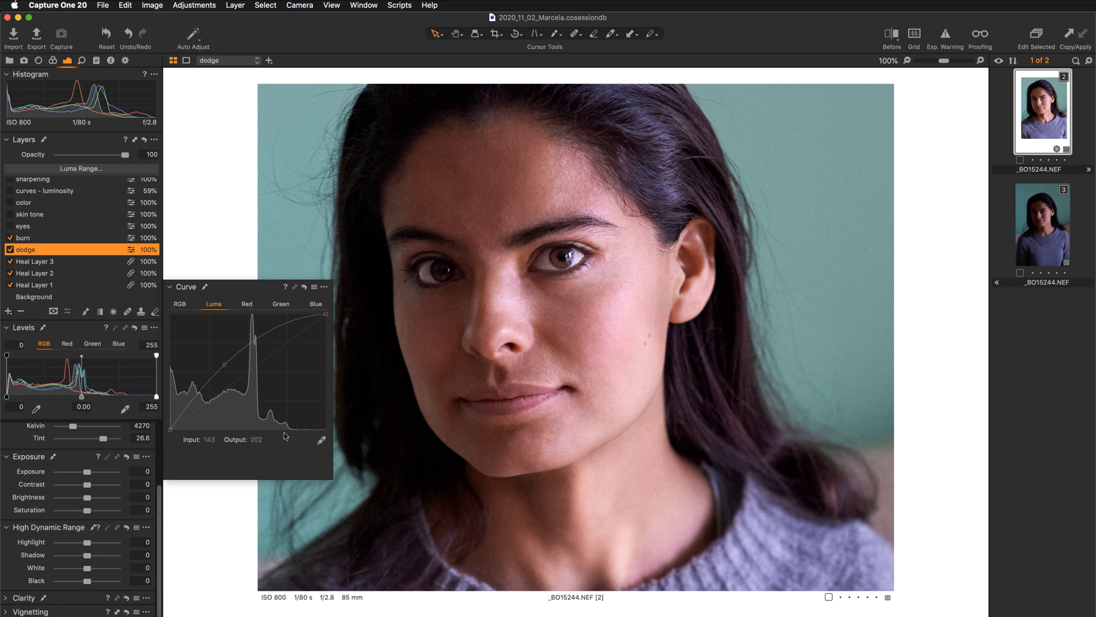
- Inspect the dodge layer's mask on the face, hair and sweater, both as a red overlay and in grayscale
key("m")
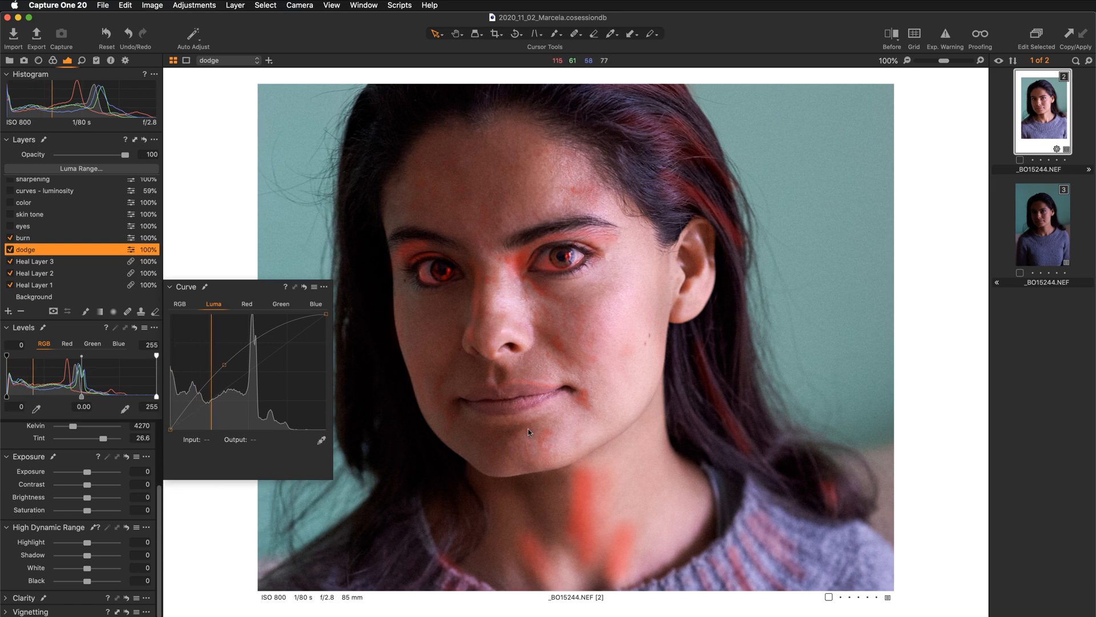
left_click_drag(640, 334, 641, 411)
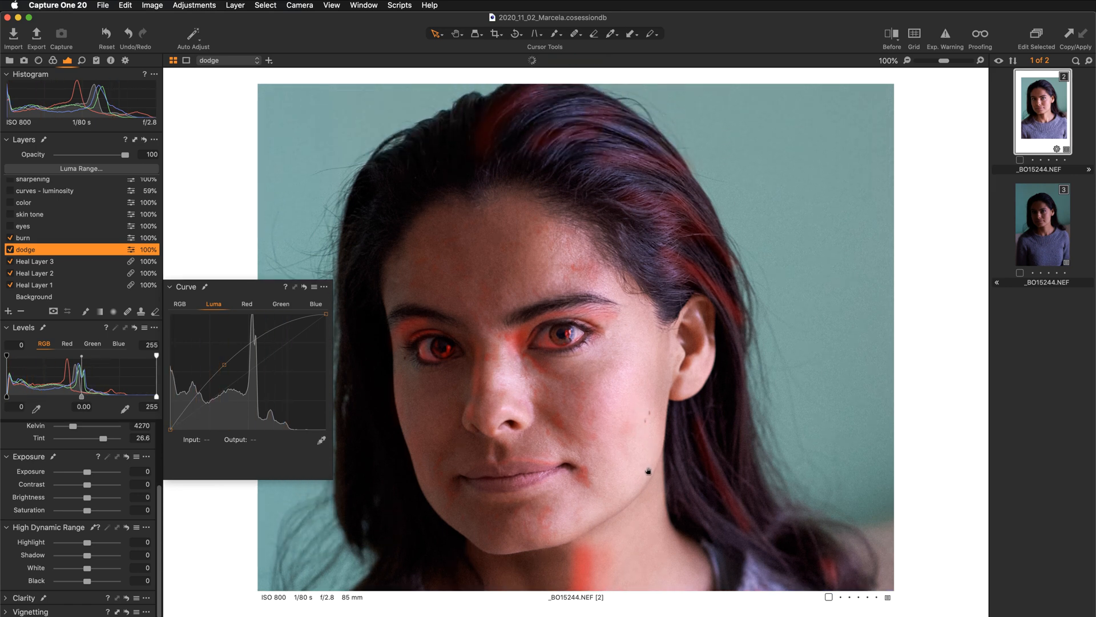
left_click_drag(649, 472, 674, 350)
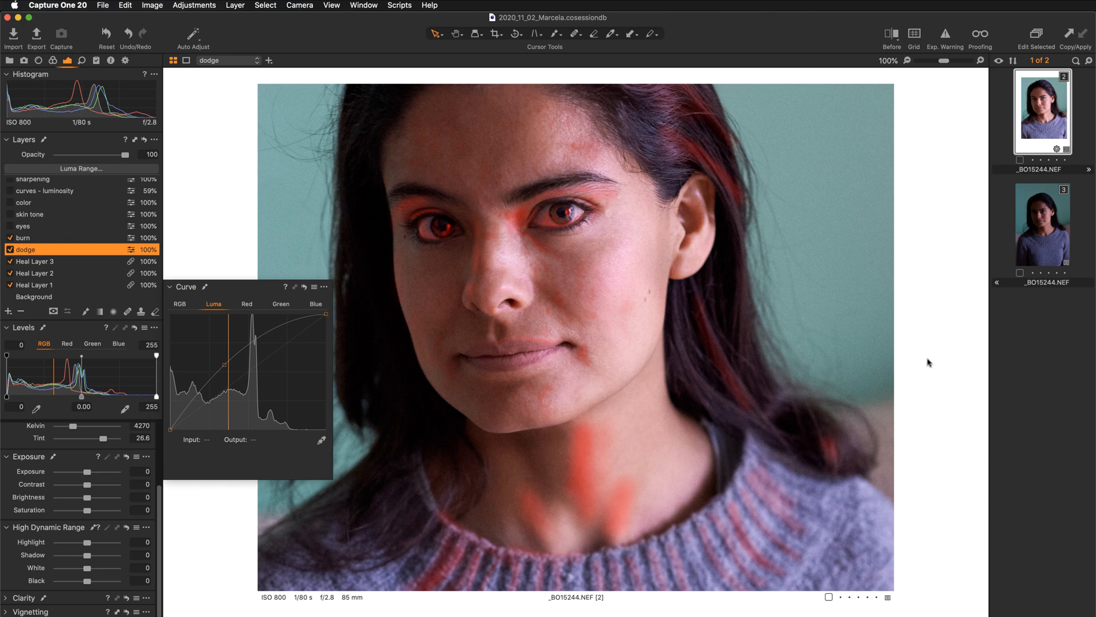
key("alt+m")
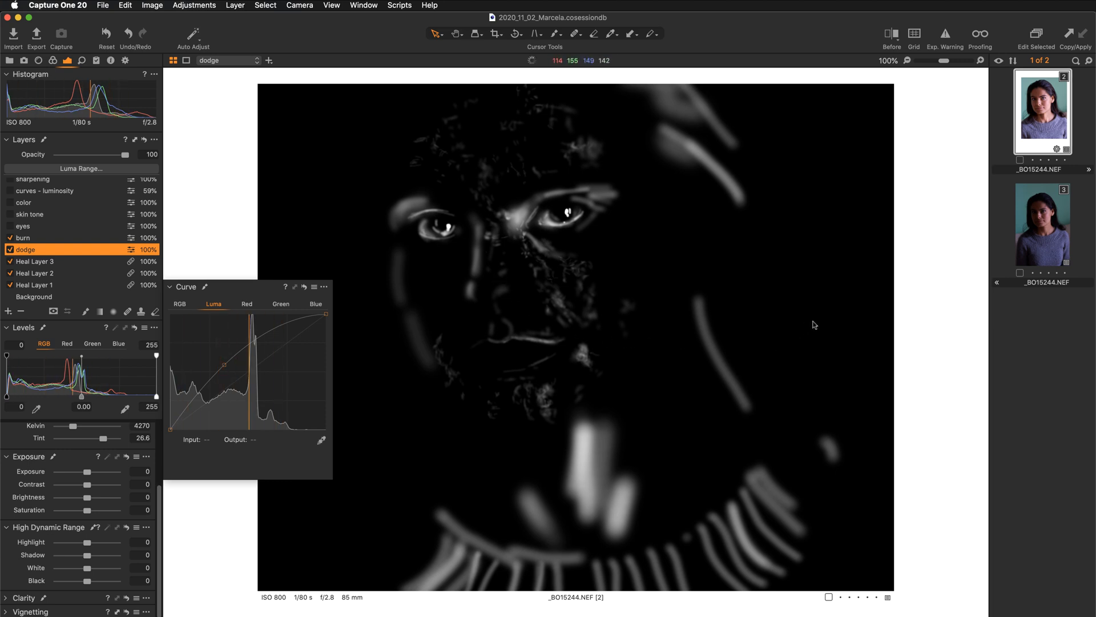
key("alt+m")
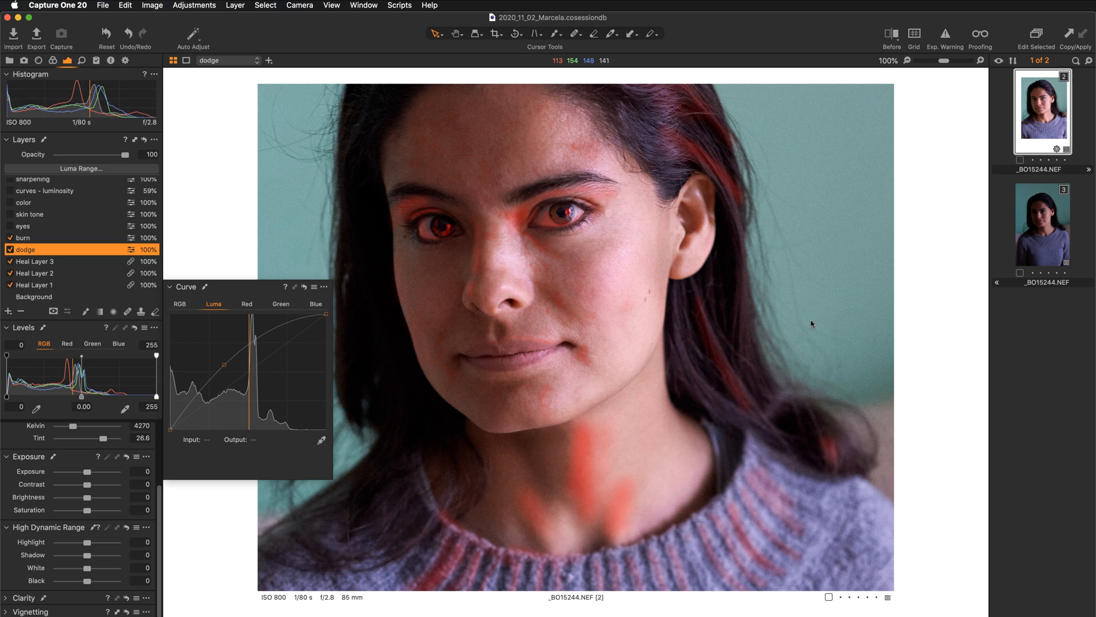
key("m")
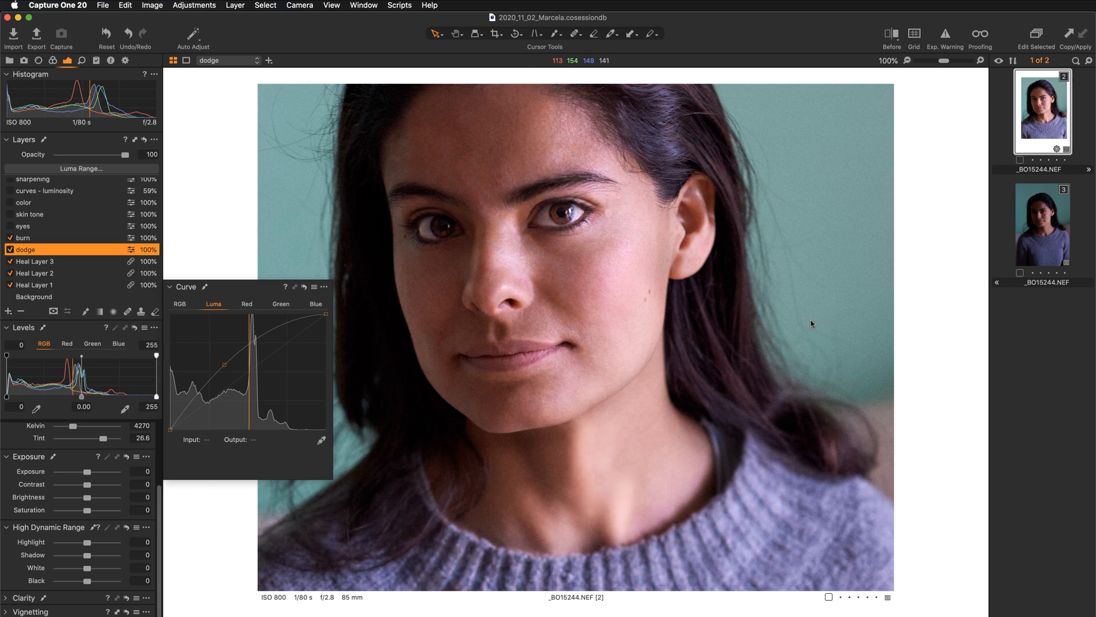
- Disable the burn layer and compare the portrait with and without the dodge layer
left_click(11, 237)
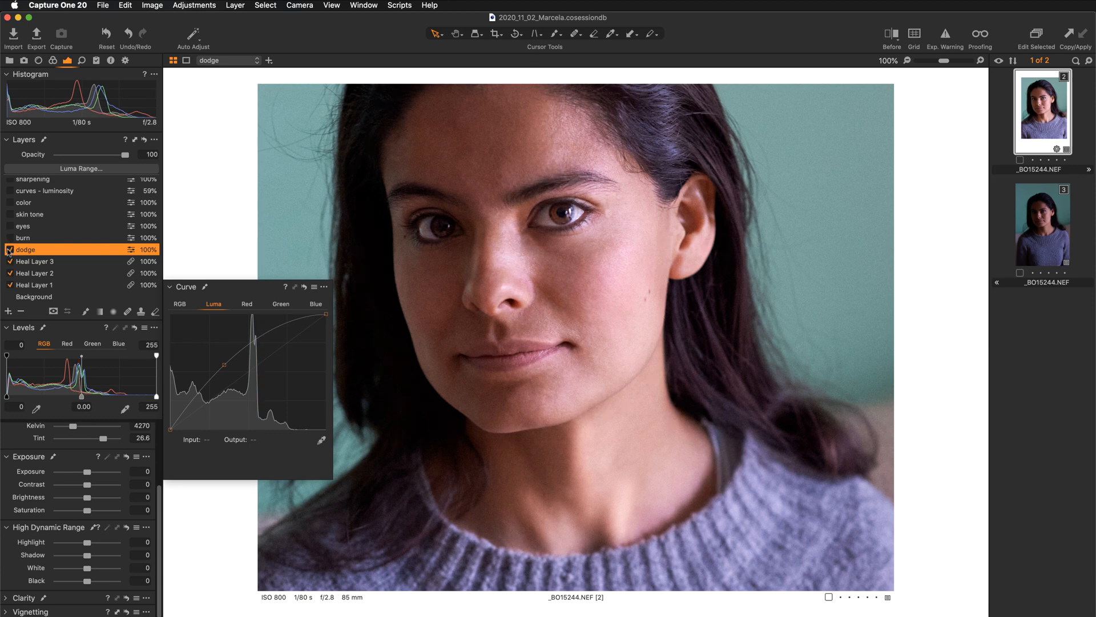
left_click(10, 249)
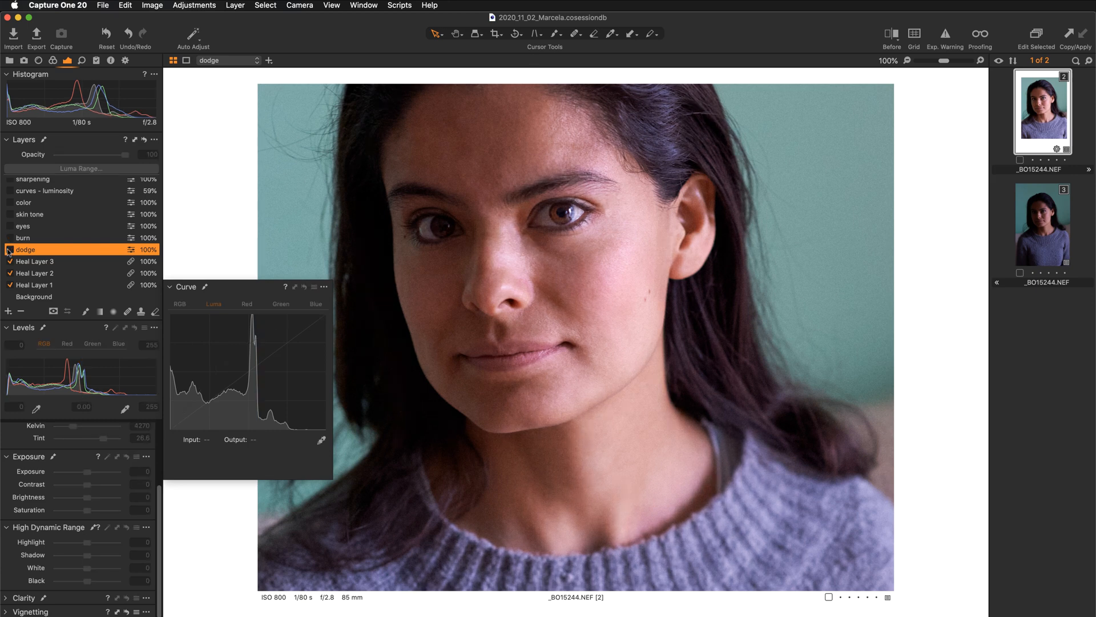
left_click(9, 249)
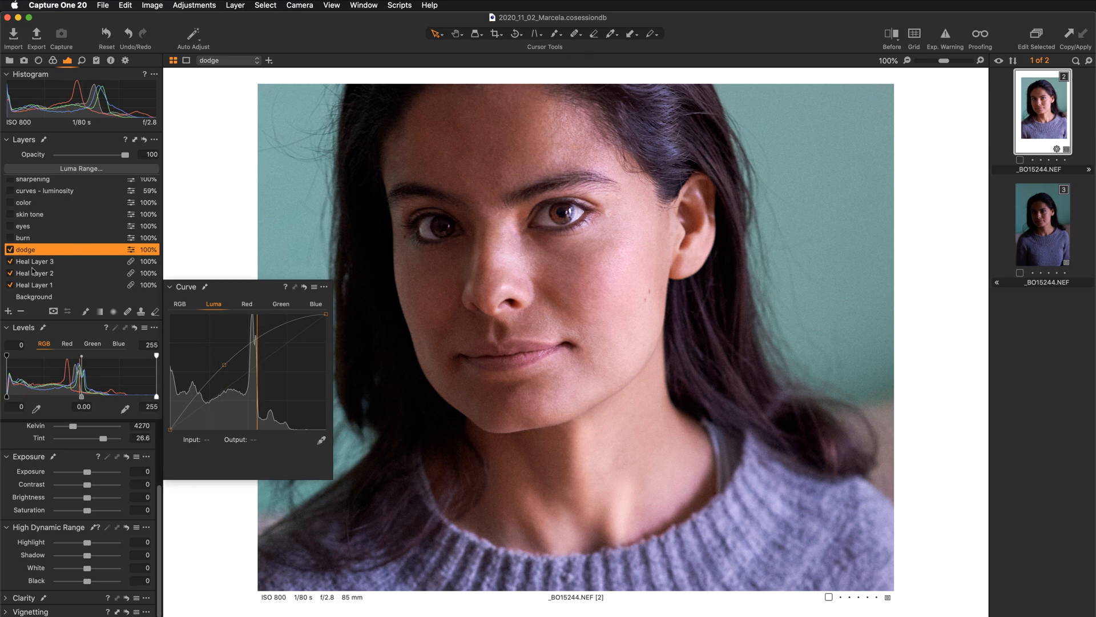
left_click(9, 251)
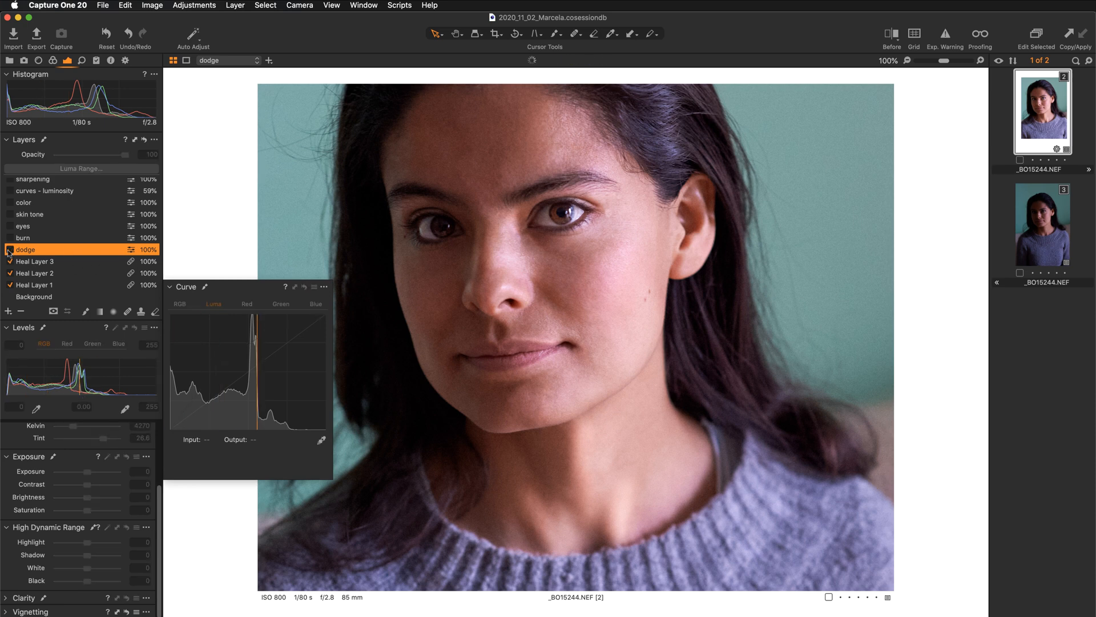
left_click(9, 250)
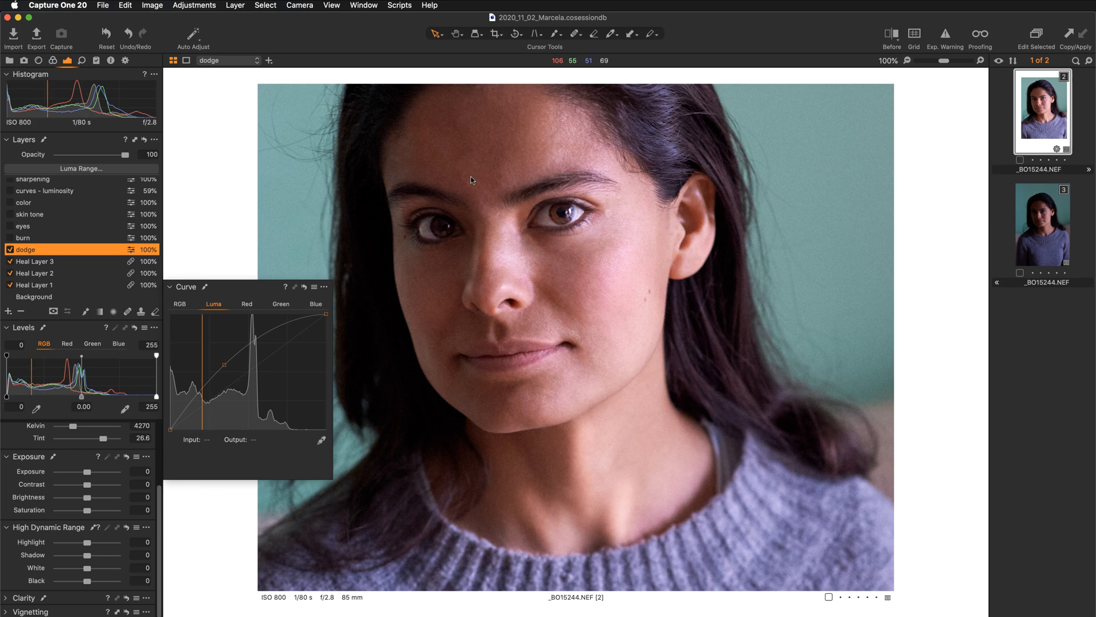
left_click(9, 249)
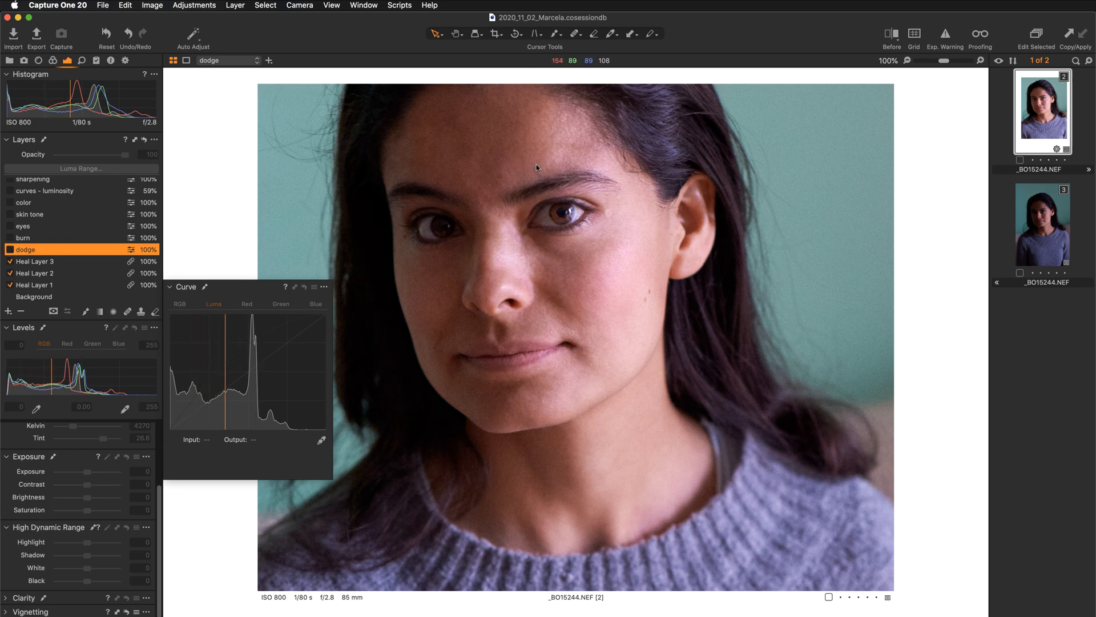
- Examine the undodged forehead and eyes at 200% zoom, then the face and neck at 100%
key("super+plus")
left_click_drag(521, 171, 614, 316)
left_click_drag(596, 262, 597, 284)
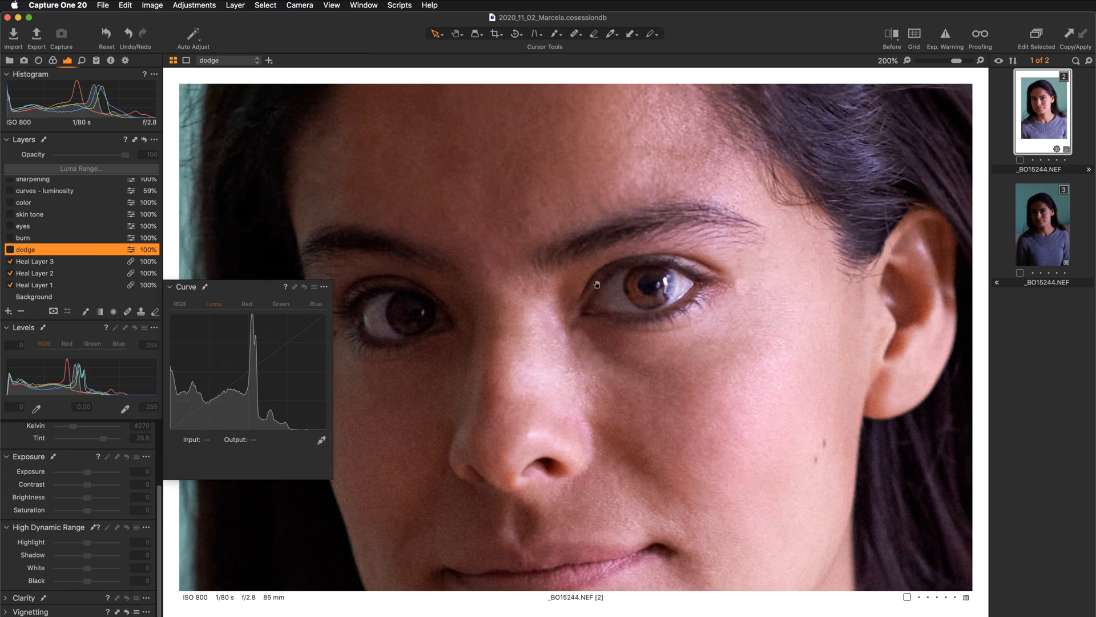
key("super+minus")
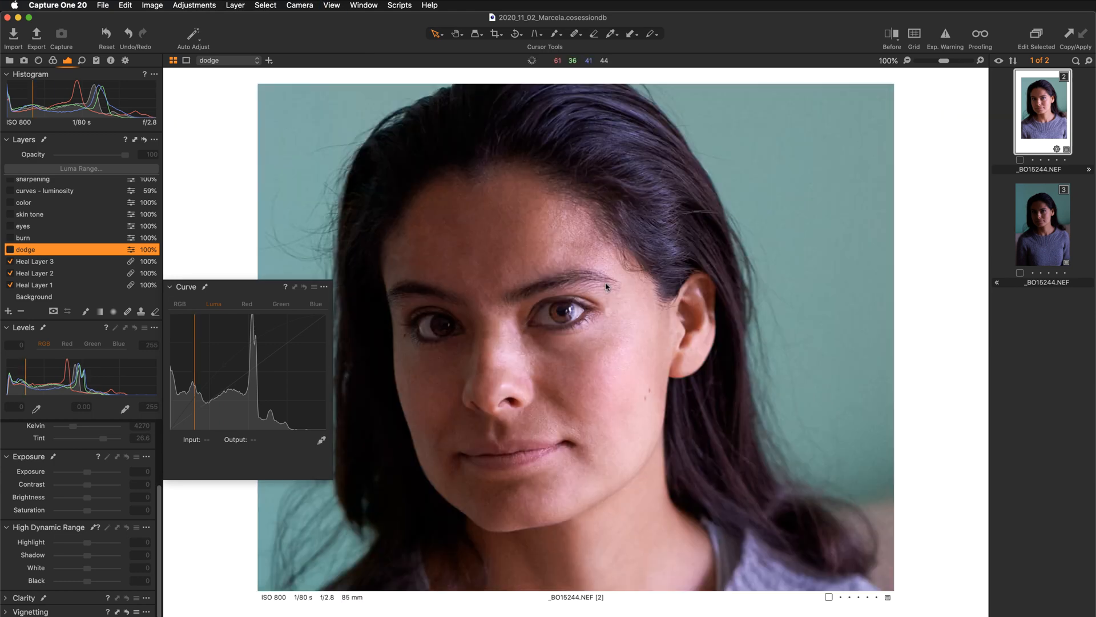
left_click_drag(567, 416, 566, 334)
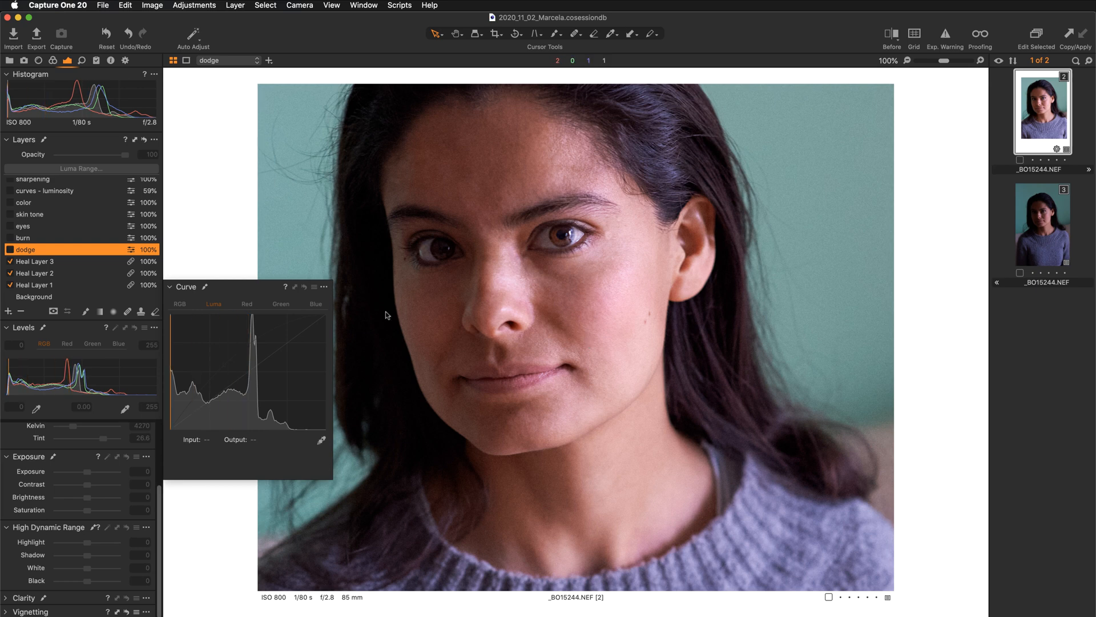
- Recheck the dodge layer's effect, leave it enabled, and enable and select the burn layer
left_click(10, 250)
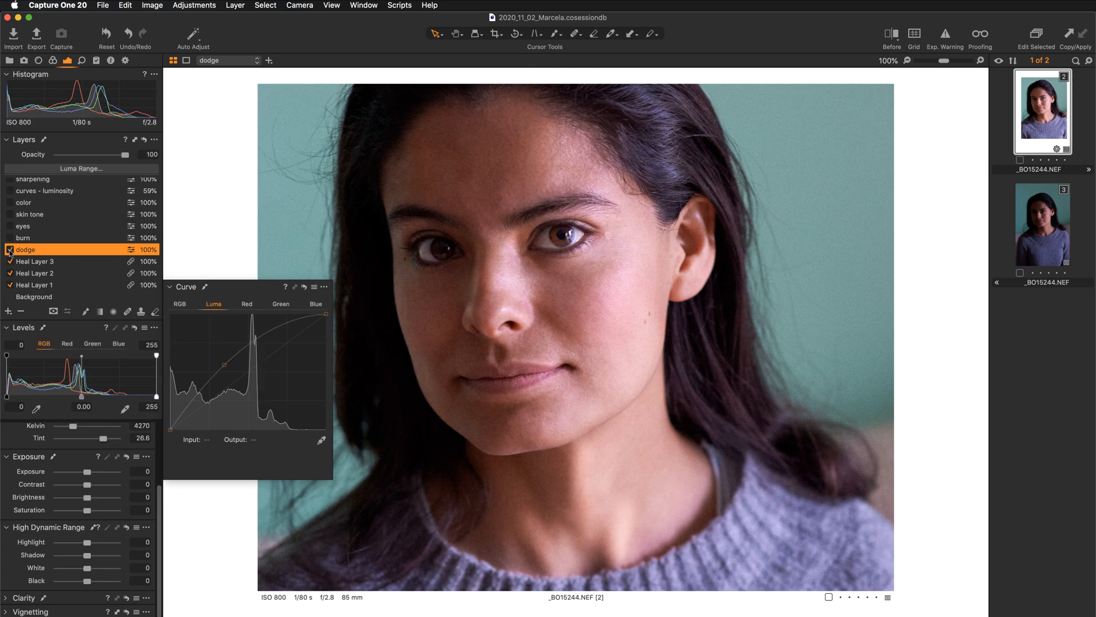
left_click(10, 250)
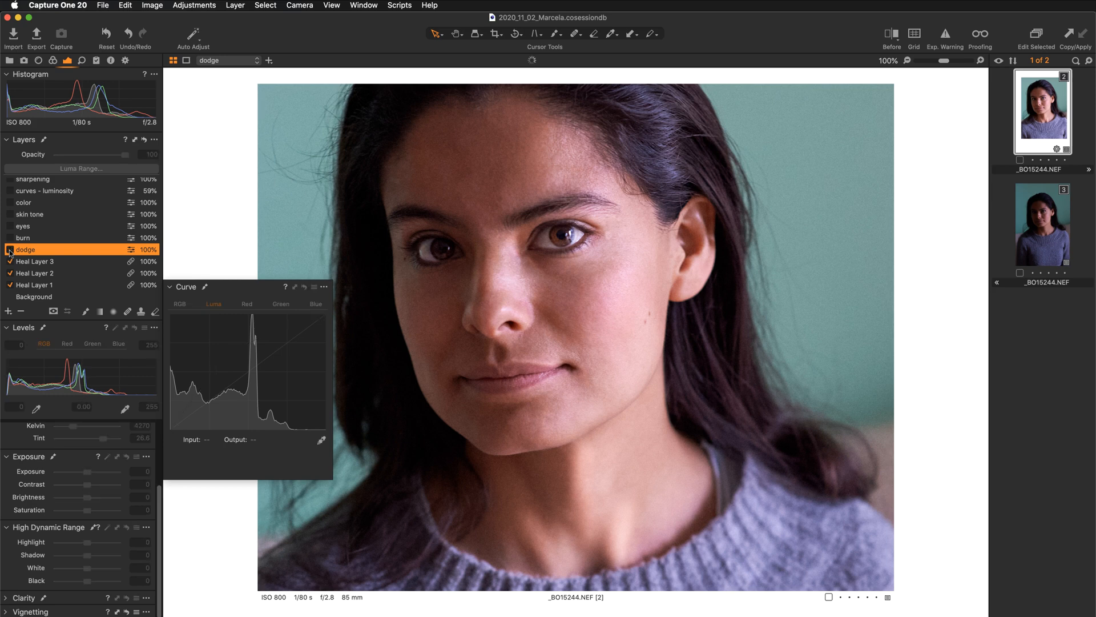
left_click(9, 250)
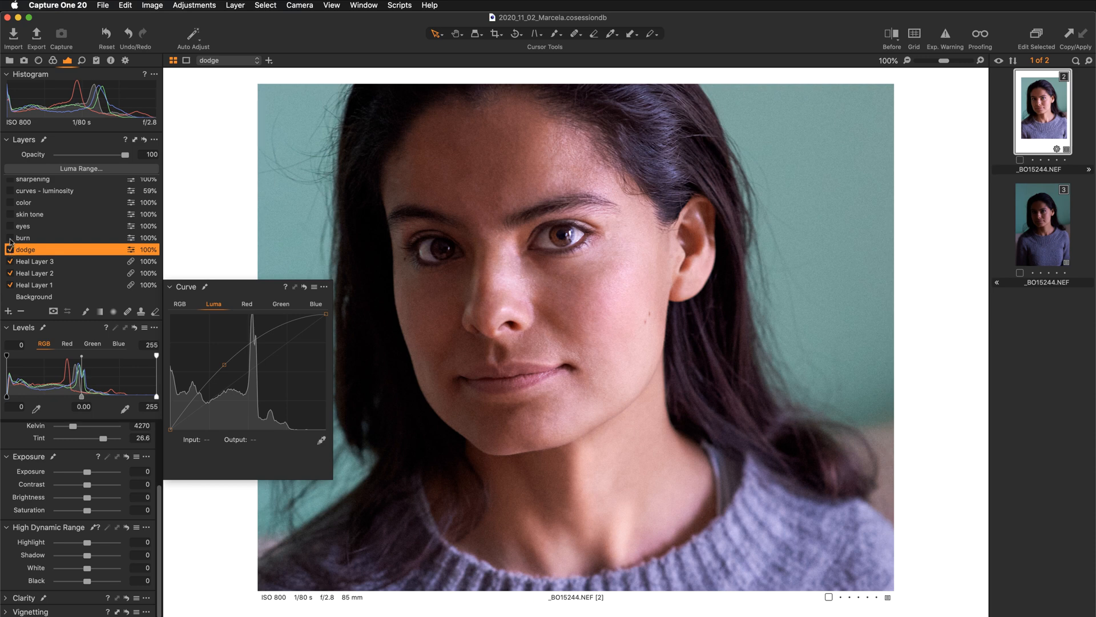
left_click(9, 238)
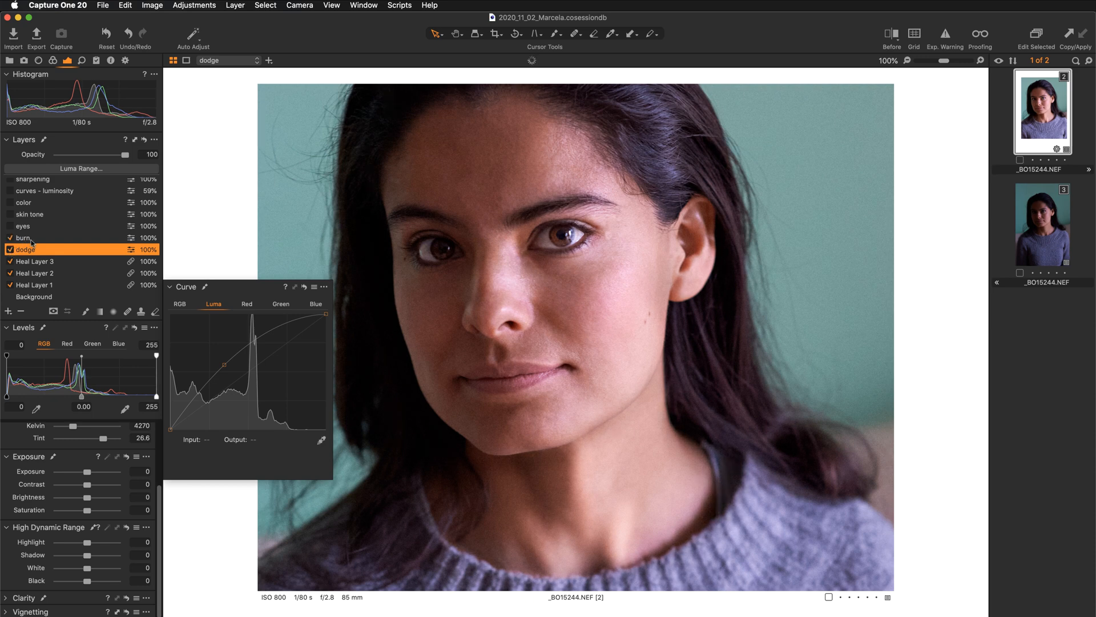
left_click(30, 240)
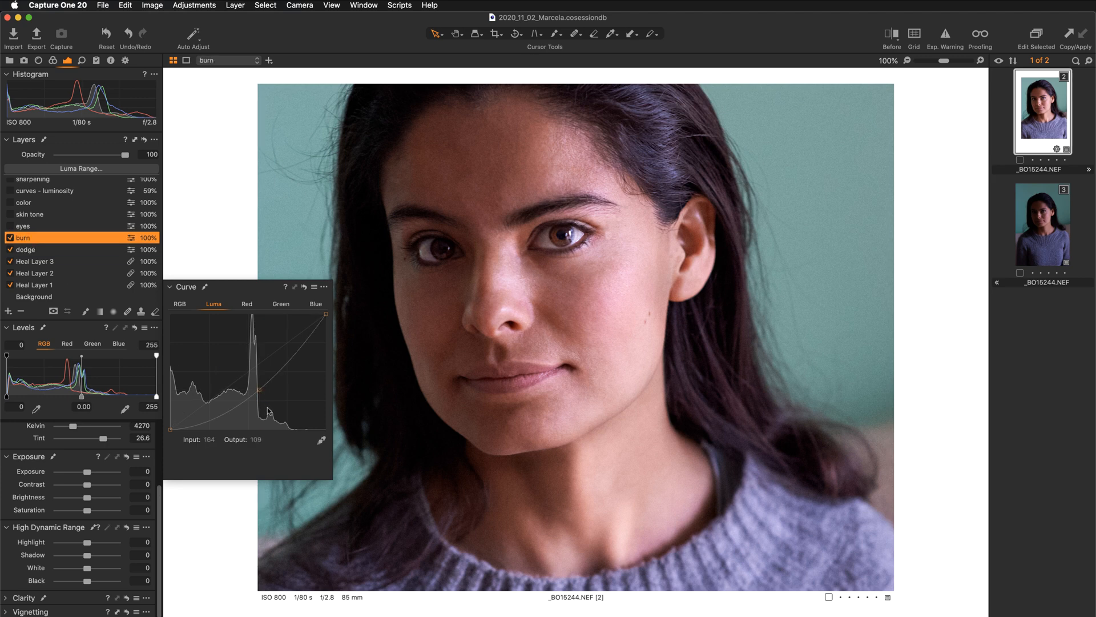
- Dock the floating Curve tool between Layers and Levels and expand the Layers tool to show its full list
left_click_drag(252, 291, 128, 397)
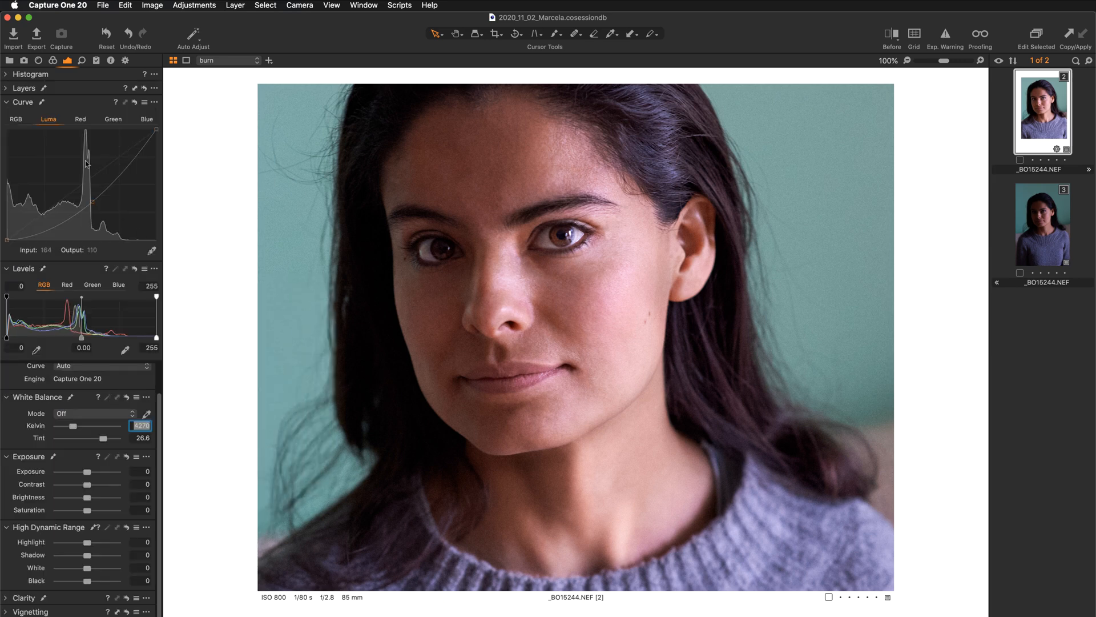
left_click(71, 87)
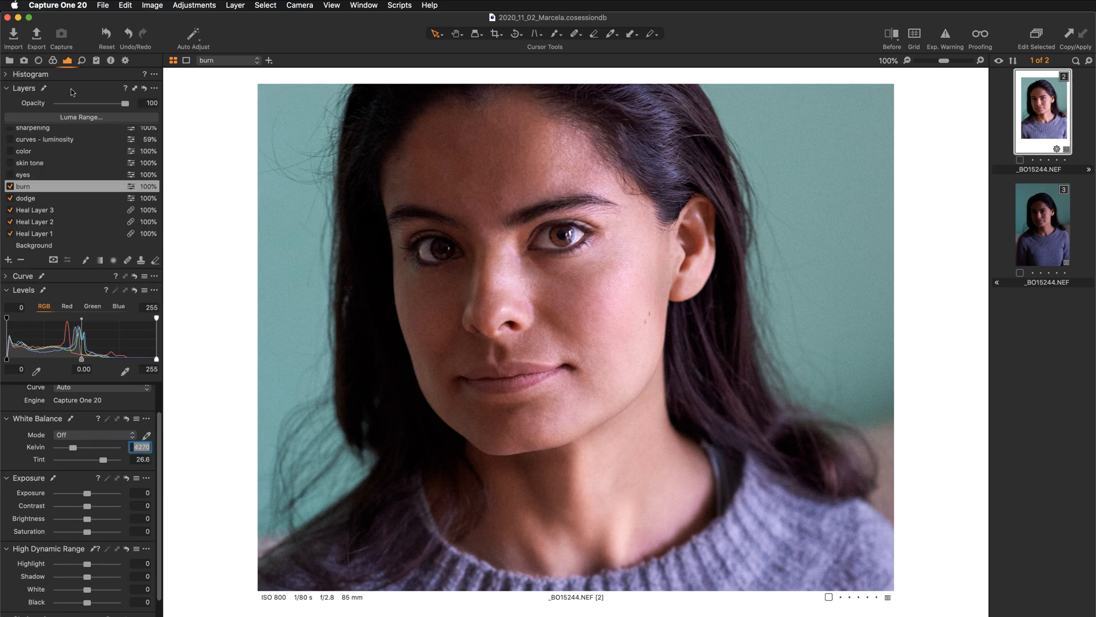
scroll(99, 211, "up", 1)
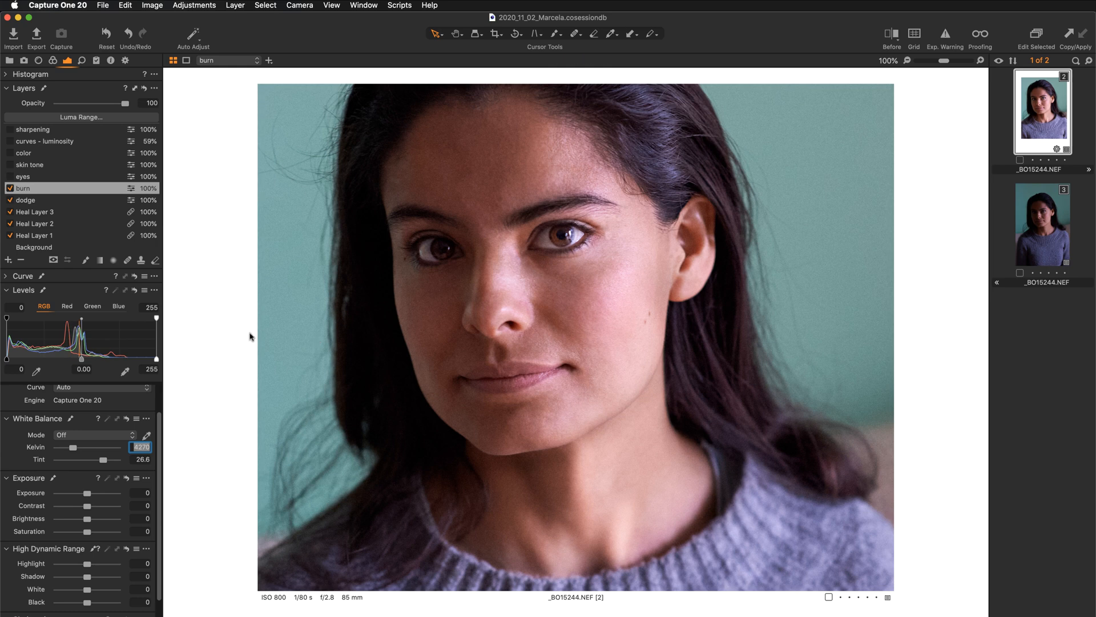
- Examine the burn layer's mask as a red overlay and in grayscale around the brows, jaw and neckline, then hide it
key("m")
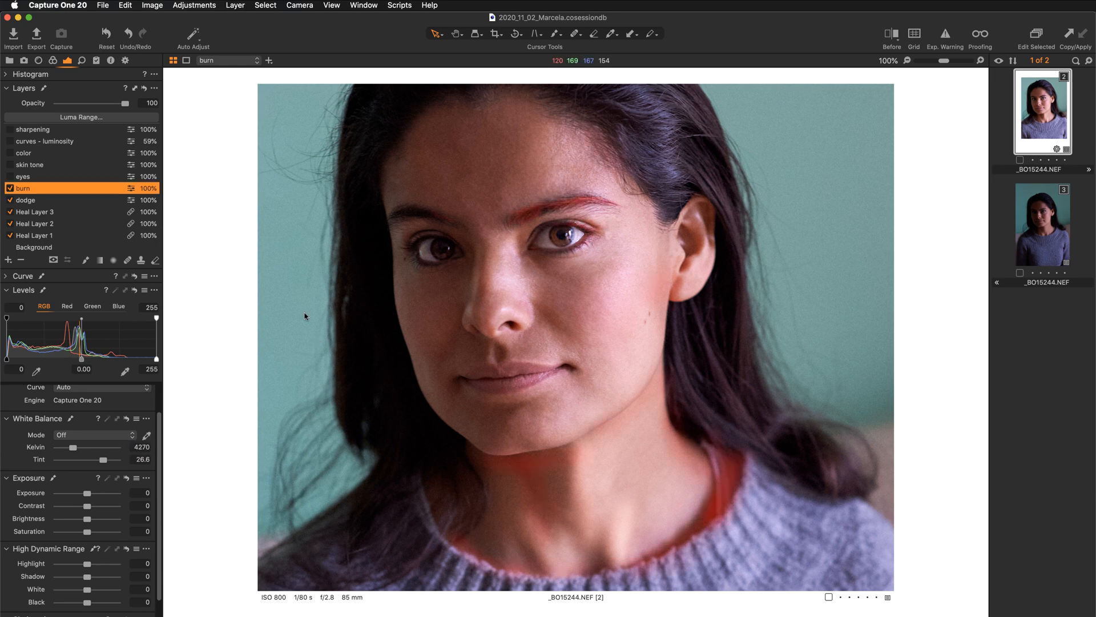
key("super+0")
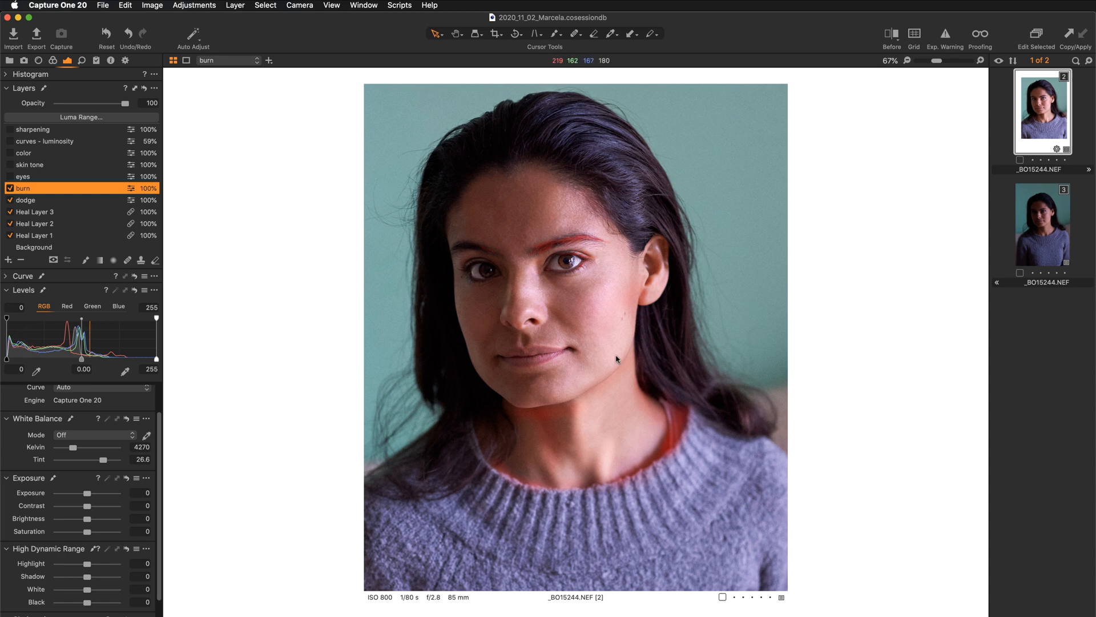
key("alt+super+0")
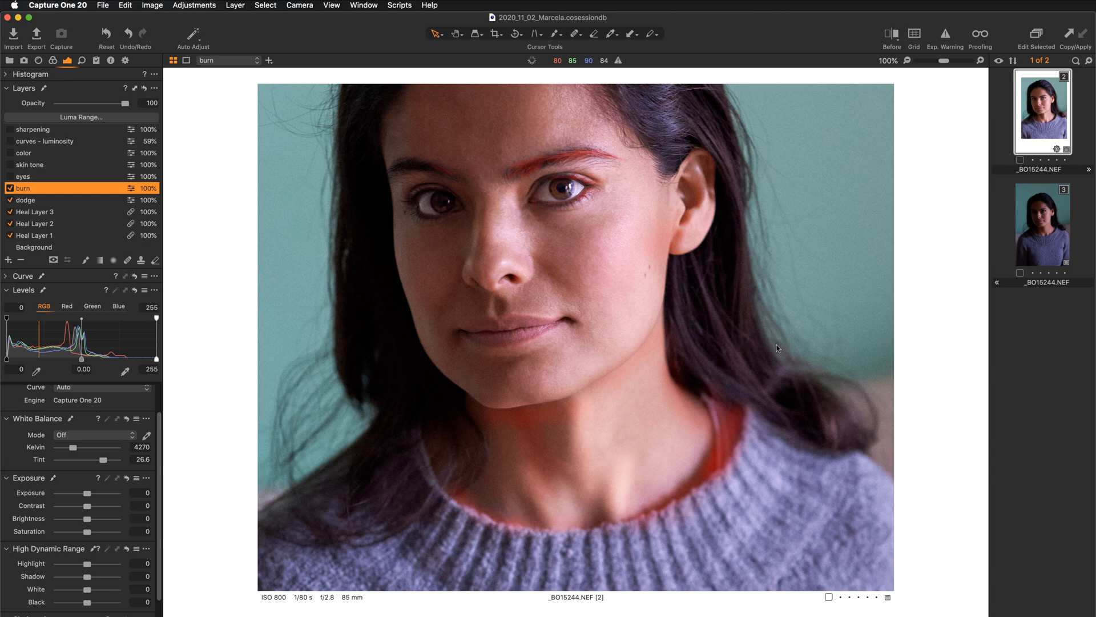
key("m")
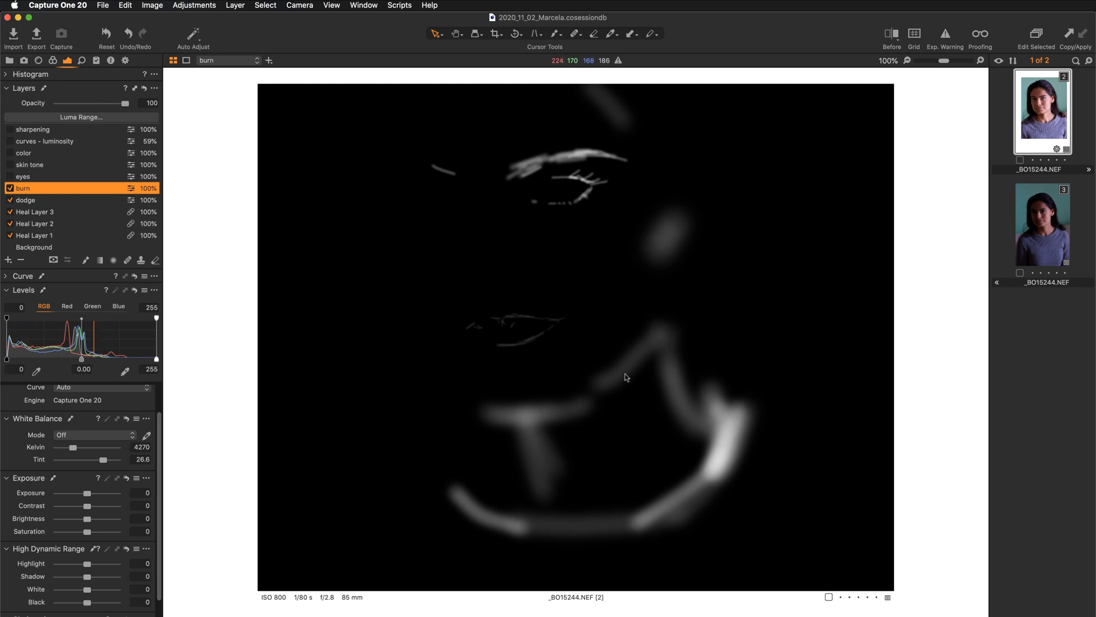
key("m")
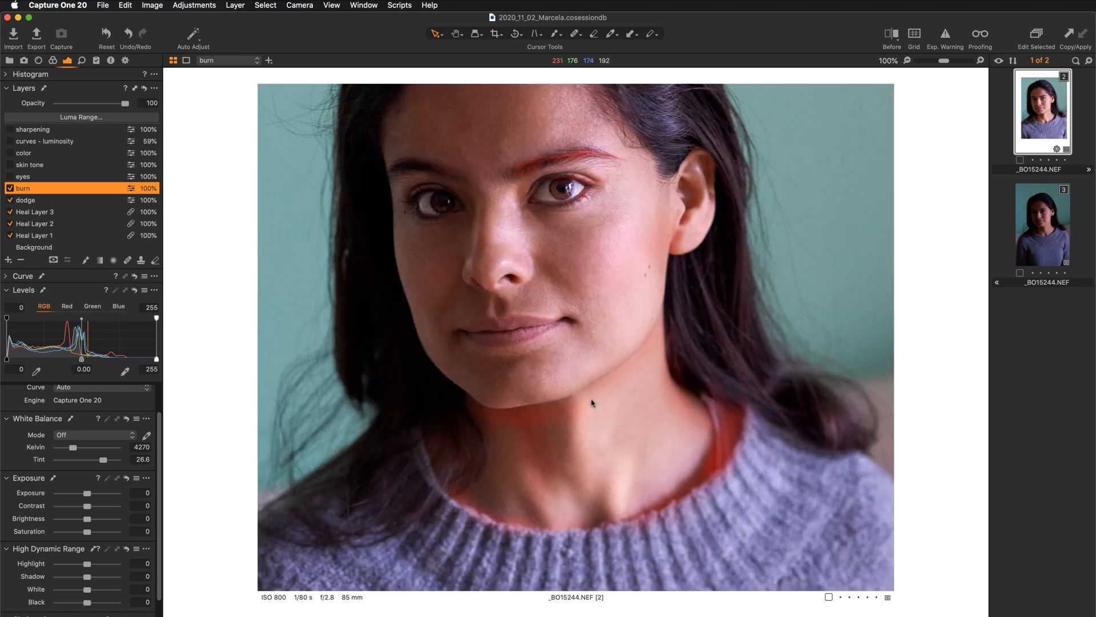
key("m")
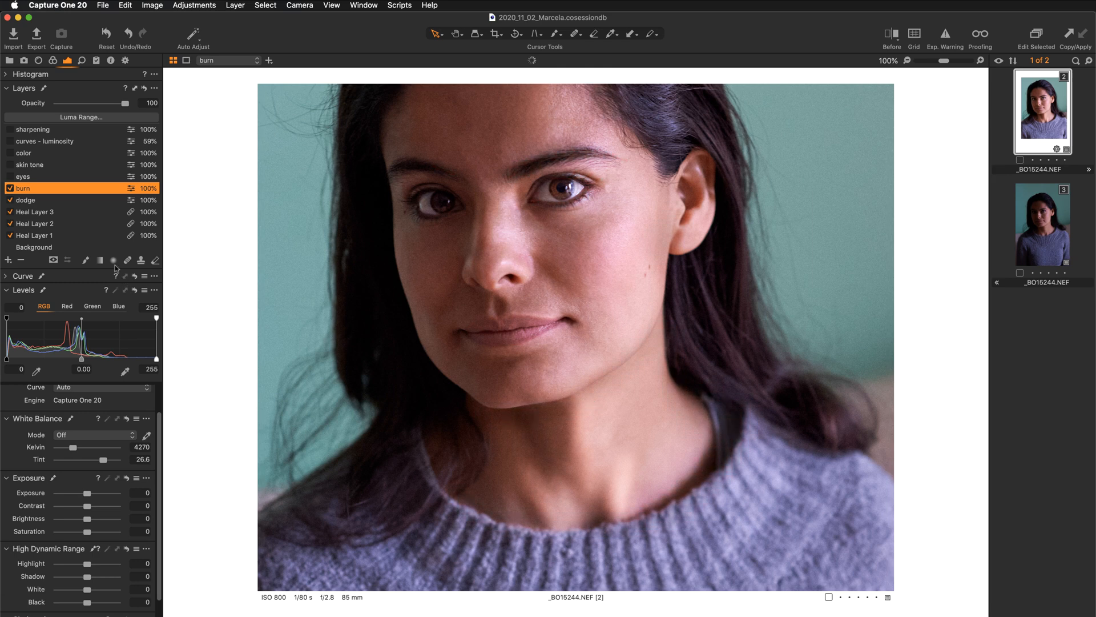
- Compare the face and neck with and without the burn layer, leaving the layer enabled
left_click(10, 189)
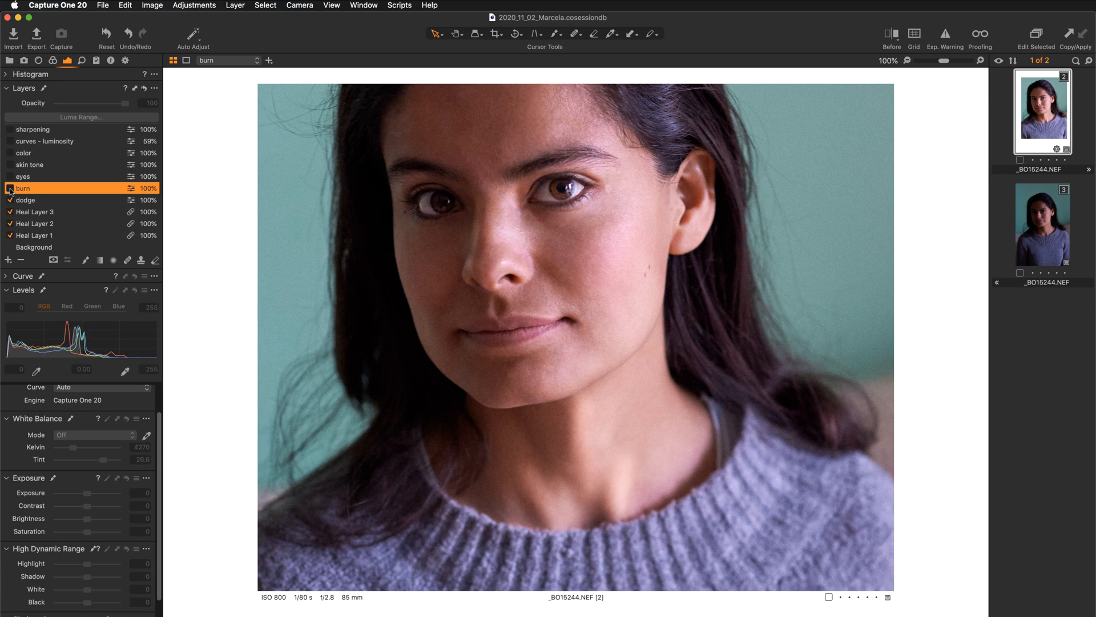
left_click(10, 189)
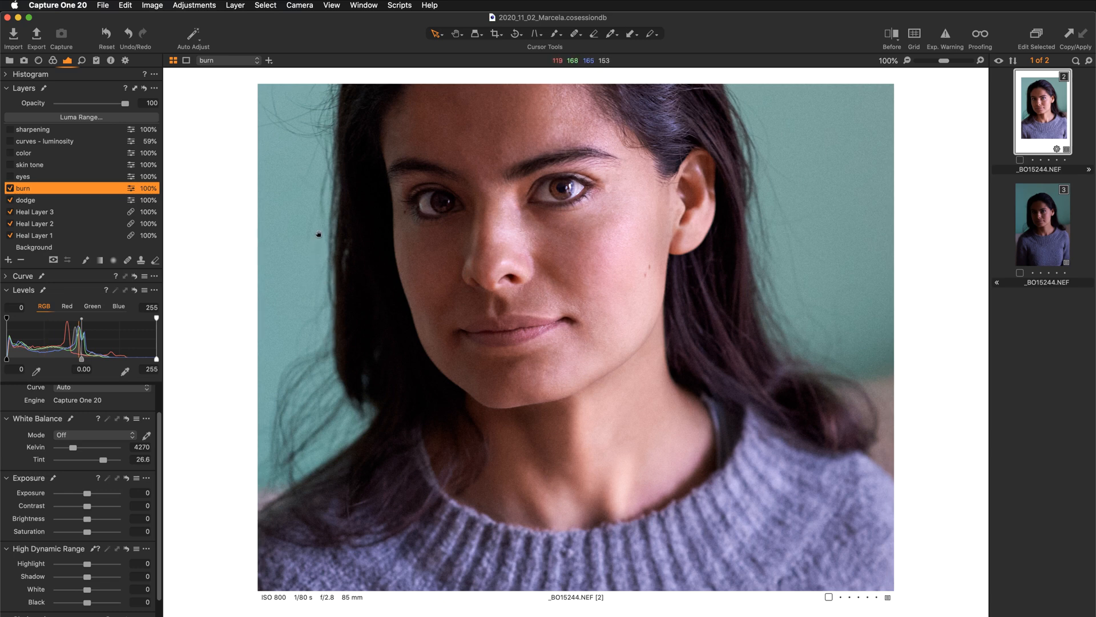
mouse_move(317, 235)
left_mouse_down()
mouse_move(316, 352)
mouse_move(330, 251)
left_mouse_up()
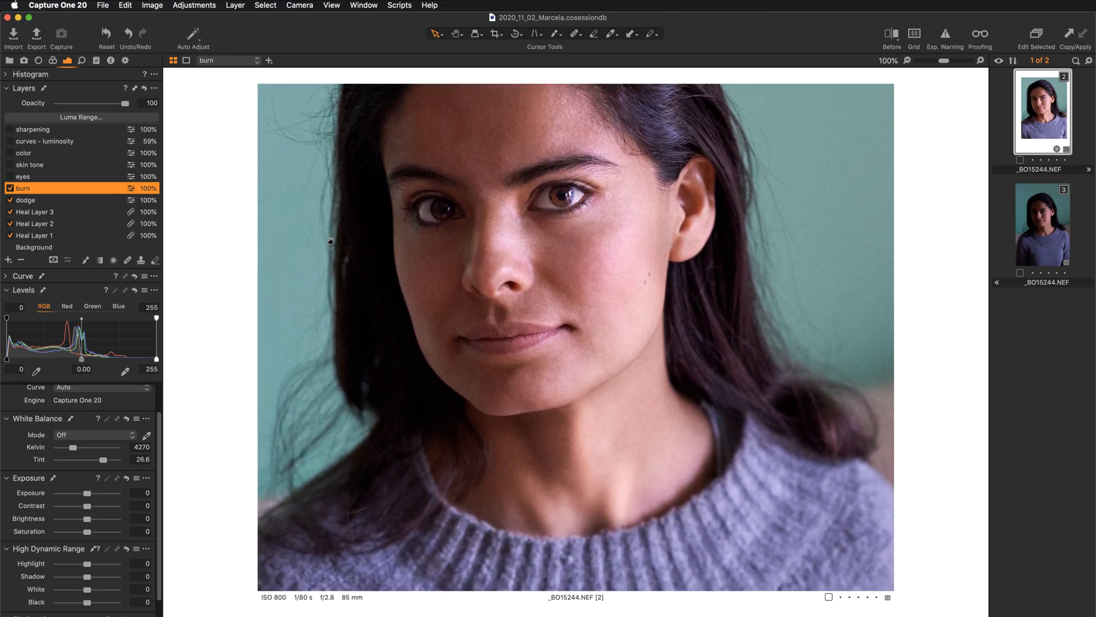
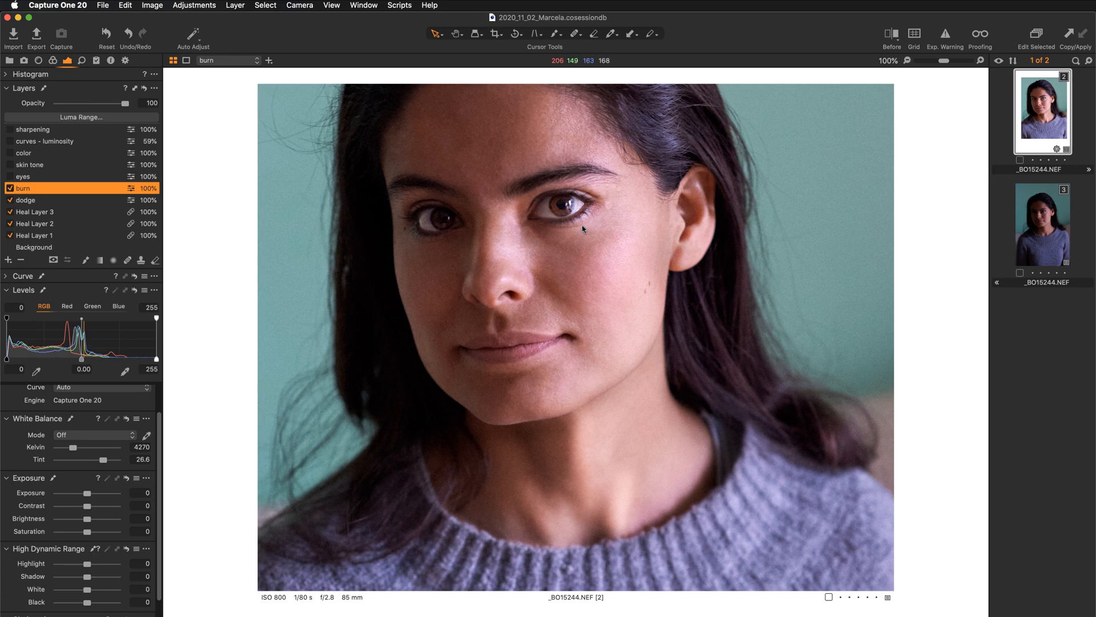
- Enable and select the eyes layer, check its mask over the irises, and hide the mask again
left_click(10, 177)
left_click(38, 177)
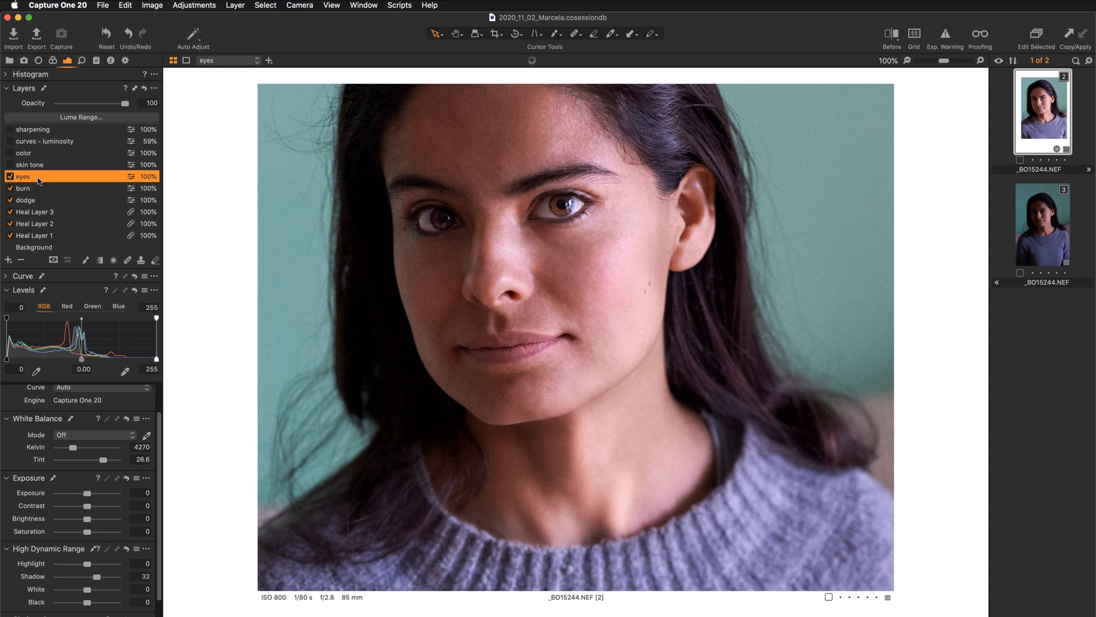
key("m")
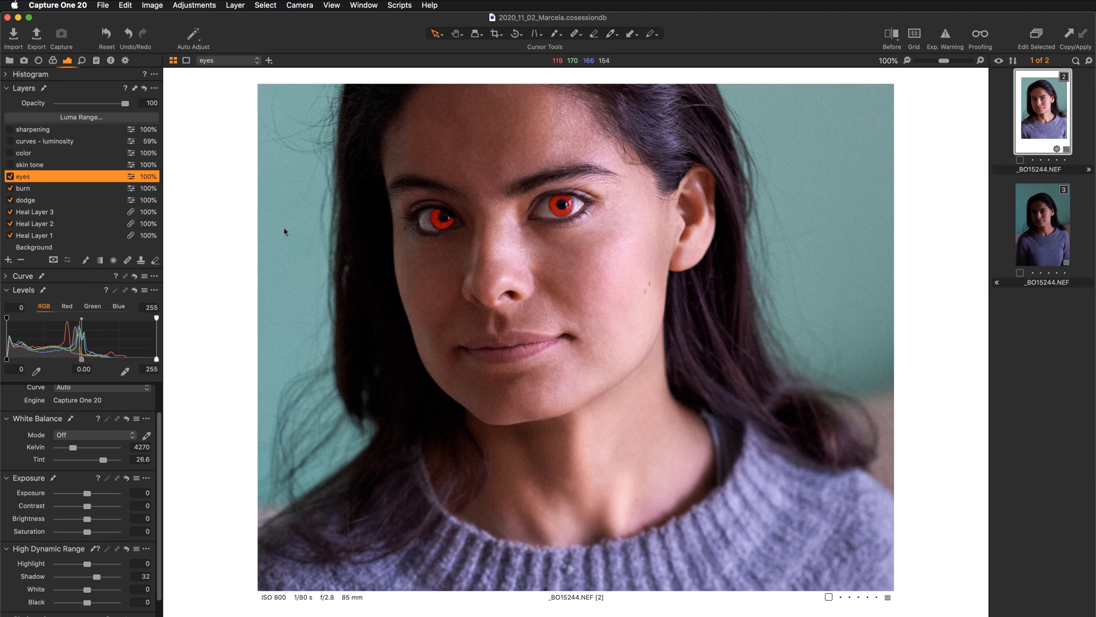
key("m")
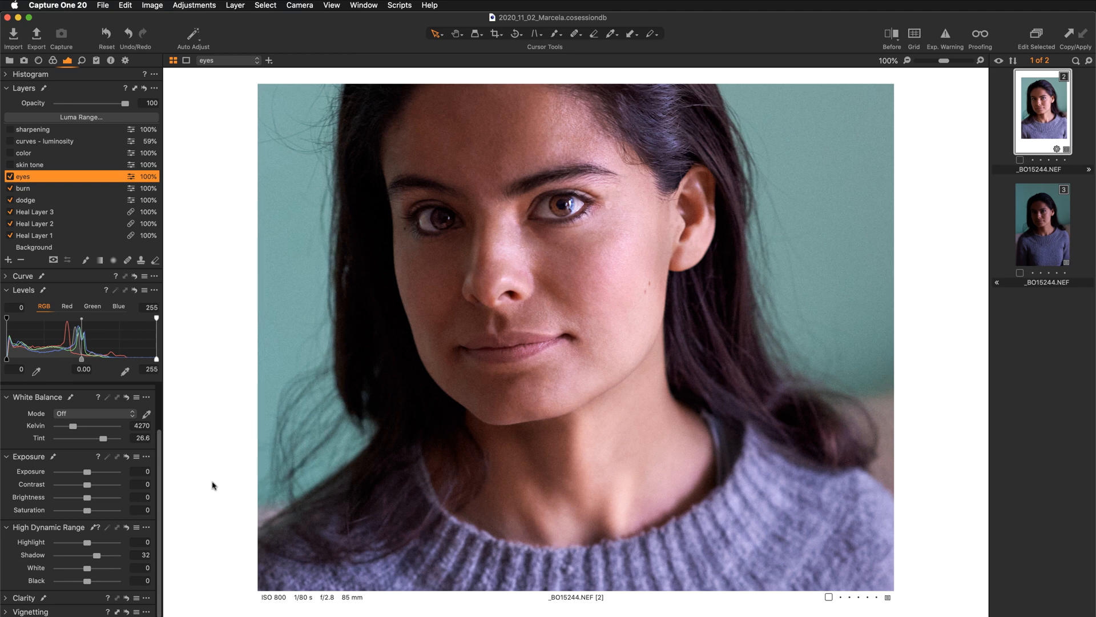
- Inspect the eyes at 200% zoom with the eyes layer's Shadow adjustment reset and then restored to 32
key("super+plus")
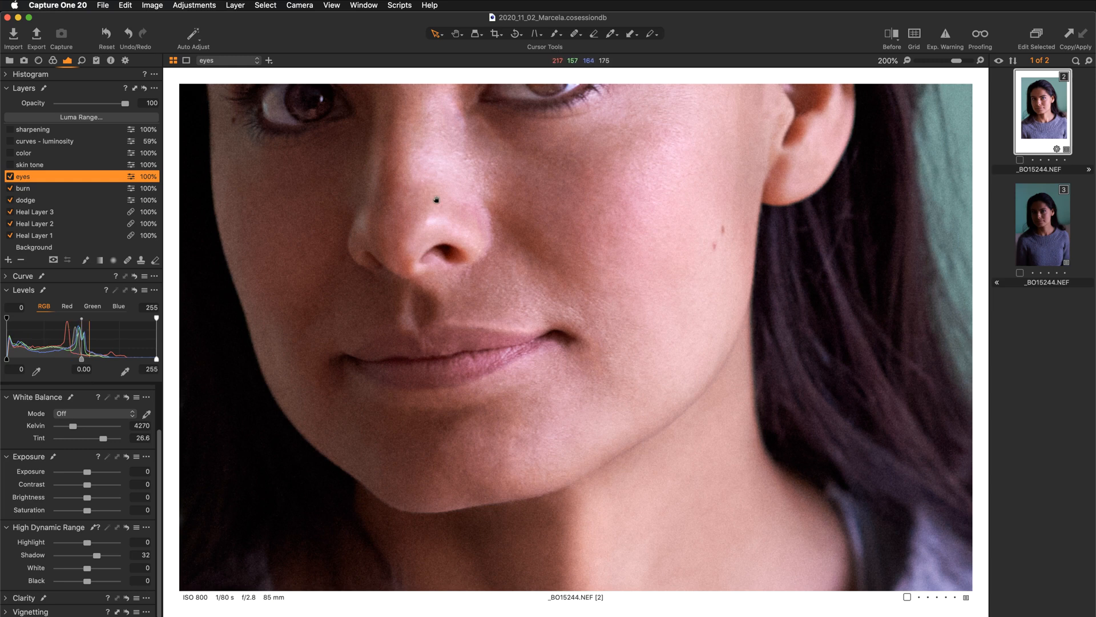
left_click_drag(435, 196, 529, 271)
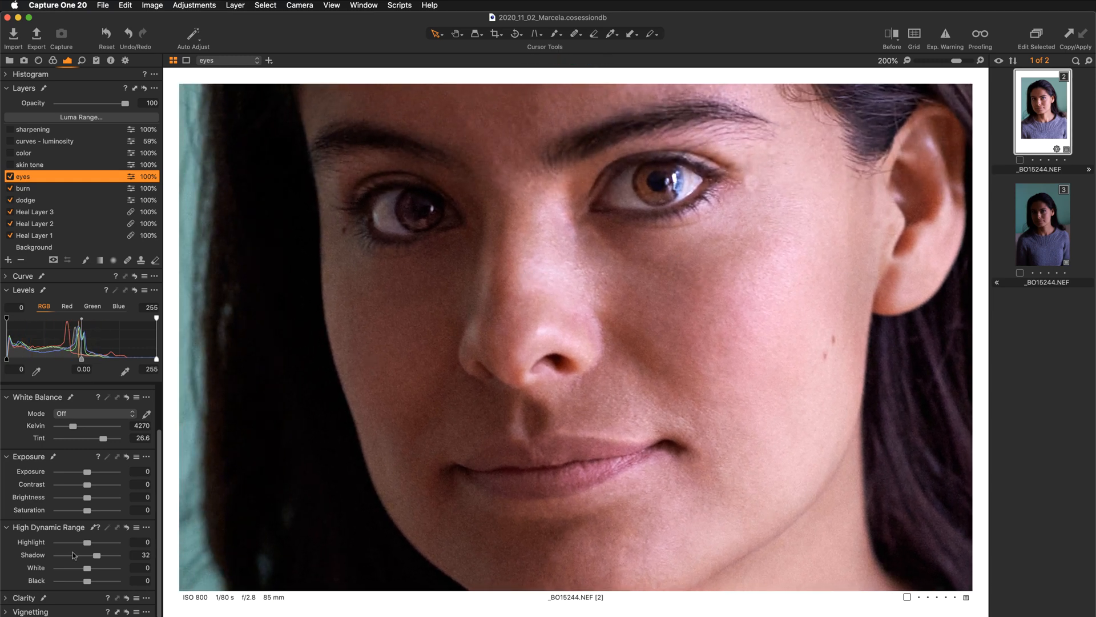
double_click(35, 555)
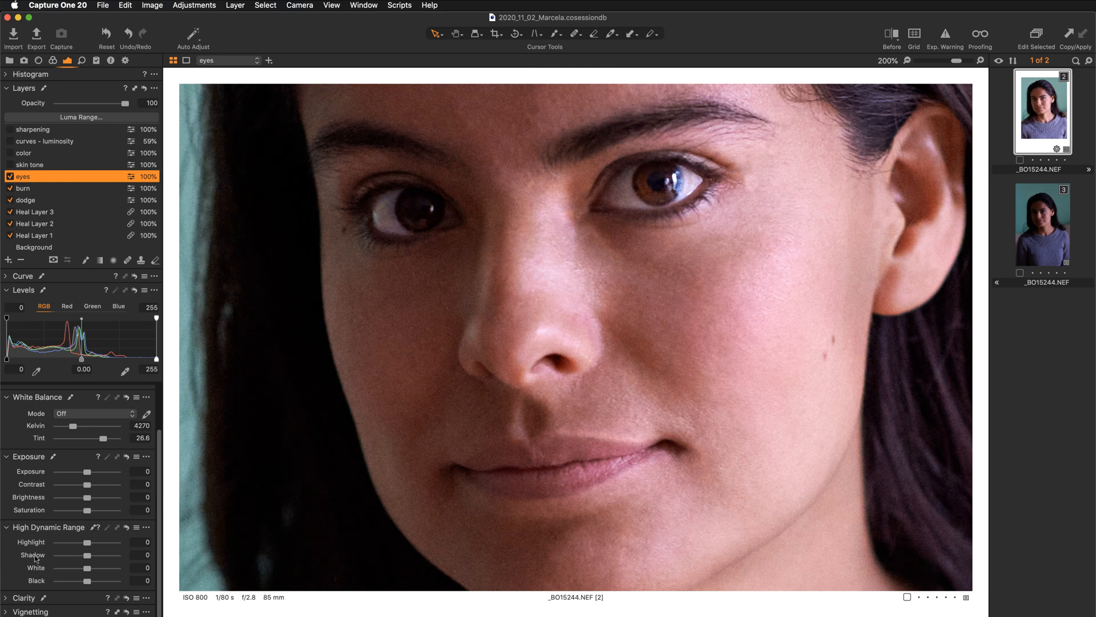
double_click(34, 555)
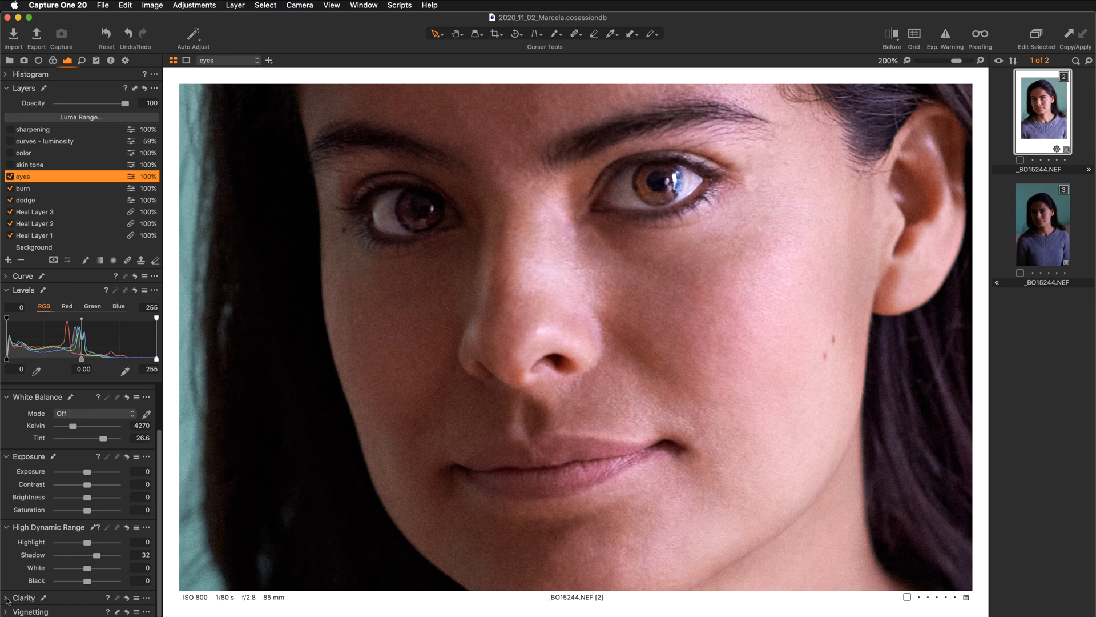
- Expand the Clarity tool and compare the eyes with the layer's Clarity reset and then restored to 52
left_click(55, 598)
scroll(56, 597, "down", 3)
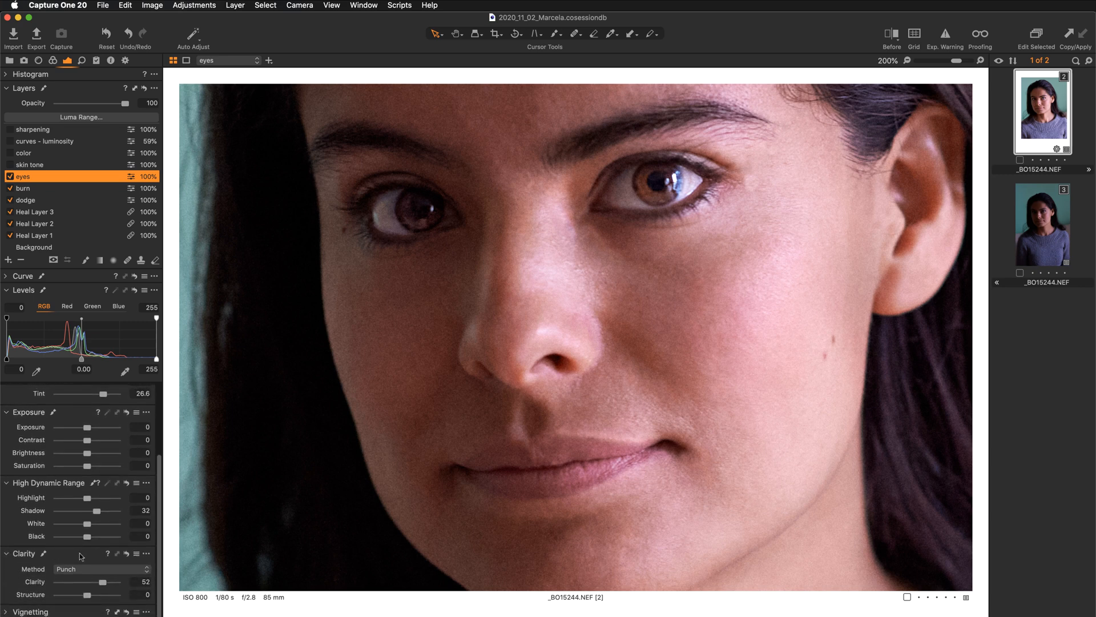
double_click(35, 583)
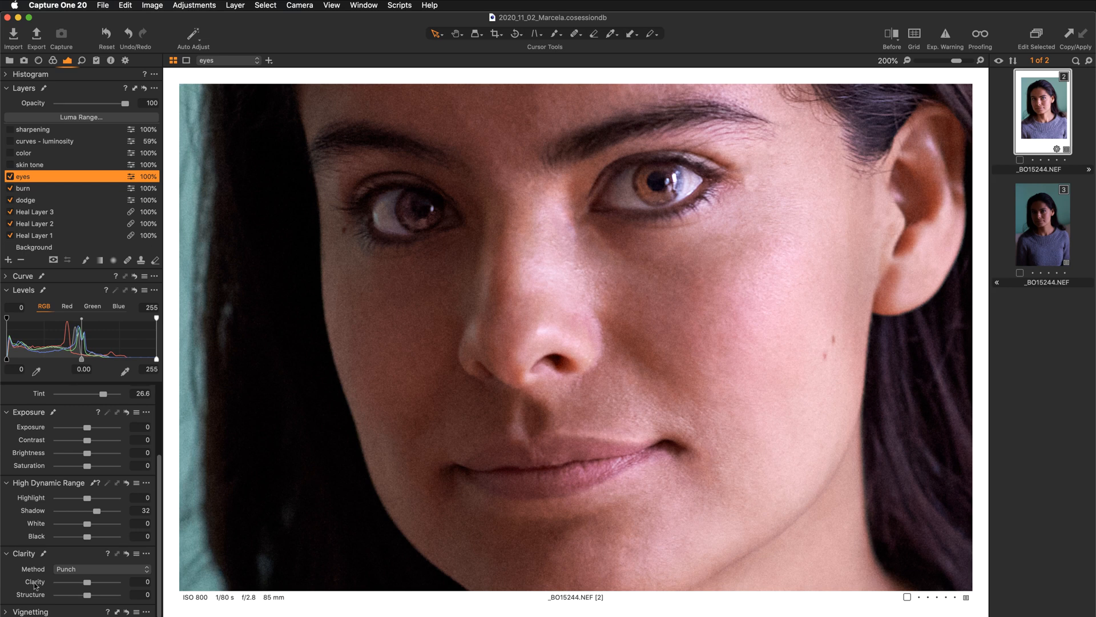
key("super+z")
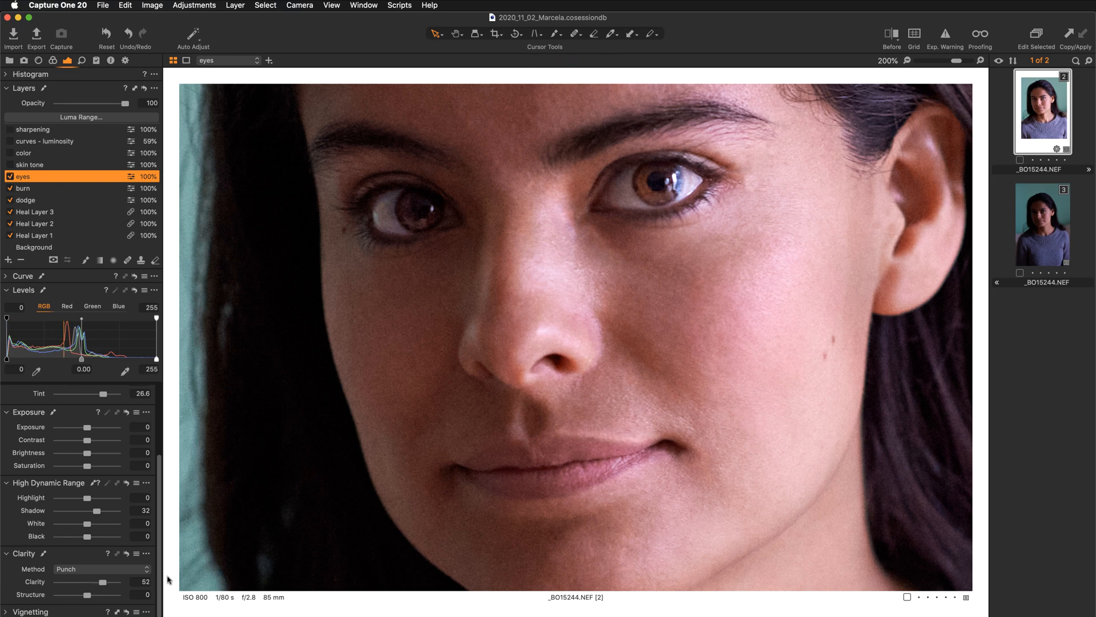
- Try the Natural clarity method on the eyes layer, then return the method to Punch
left_click(87, 567)
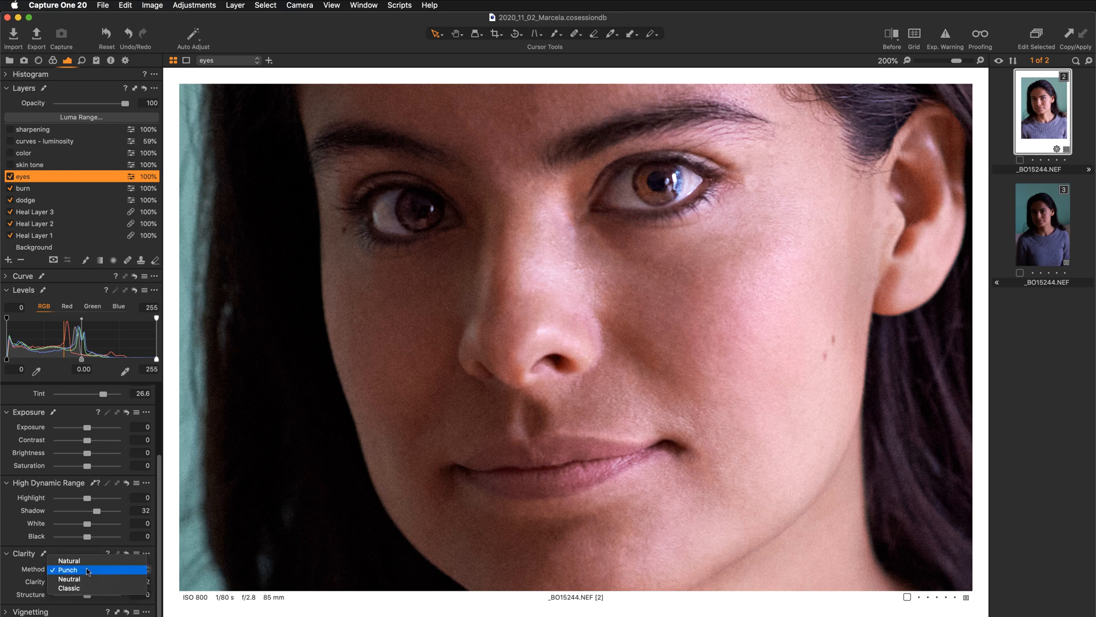
left_click(90, 561)
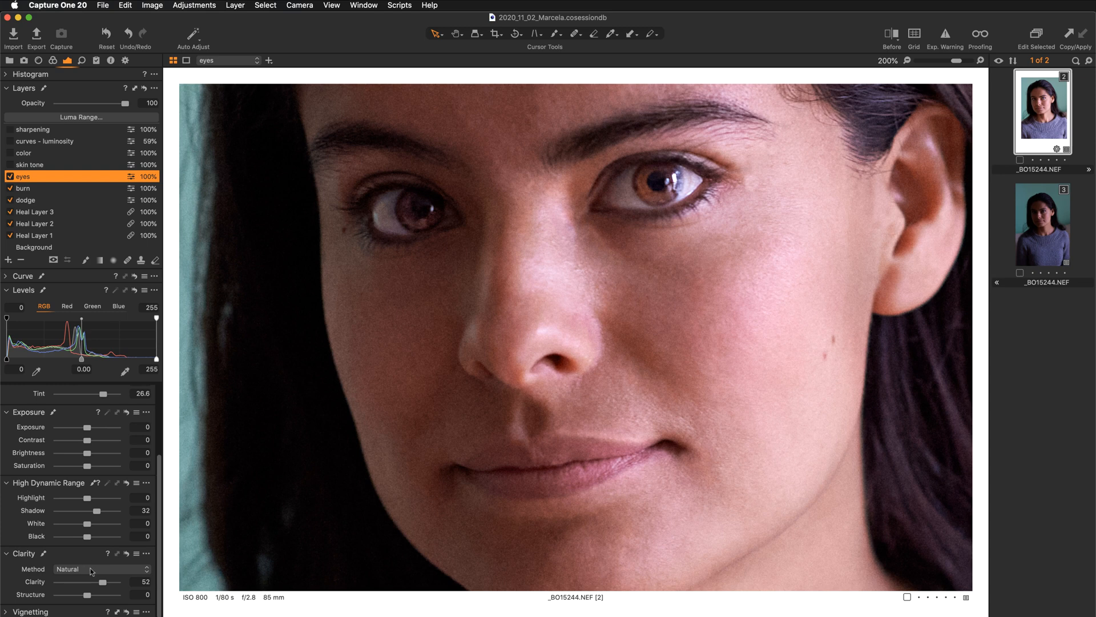
left_click(88, 563)
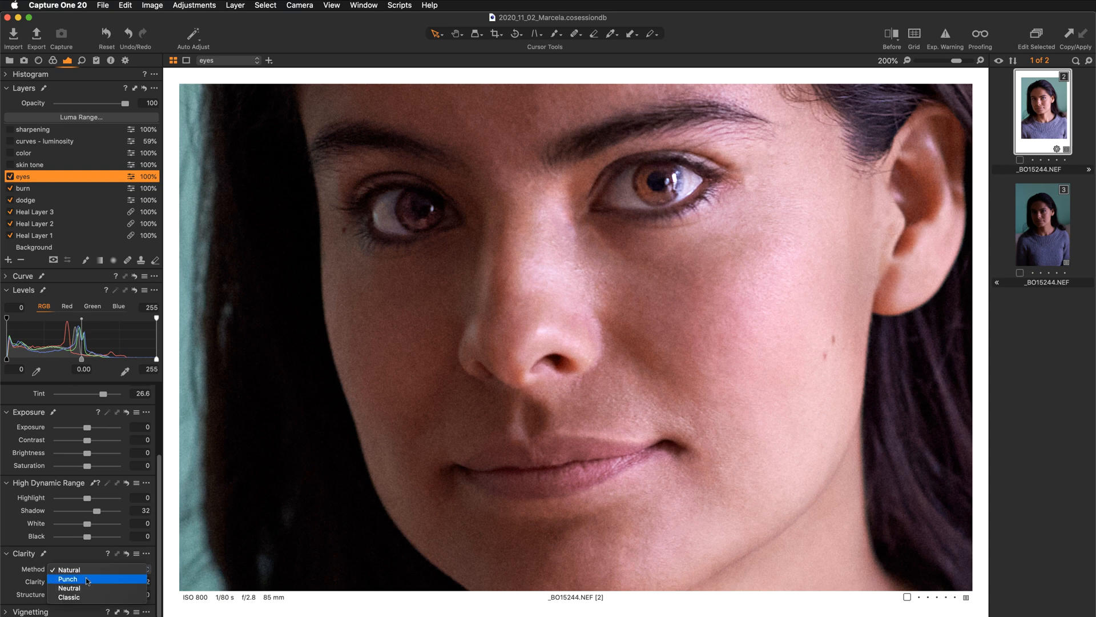
left_click(87, 579)
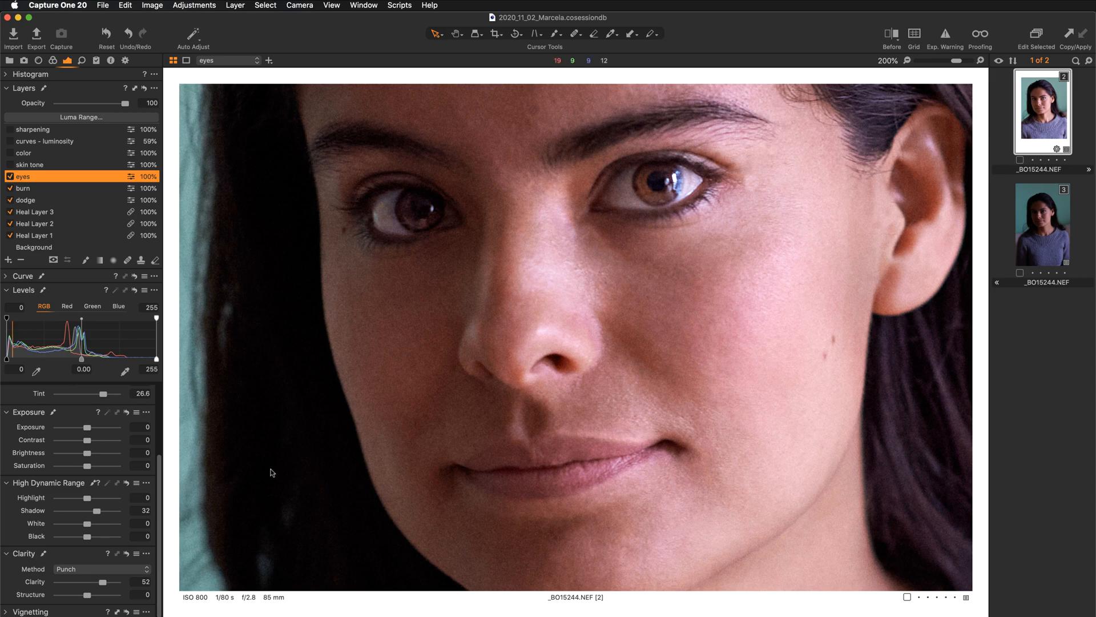
- Compare the whole portrait with and without the eyes layer, leaving it enabled at 100 opacity
scroll(348, 358, "down", 2)
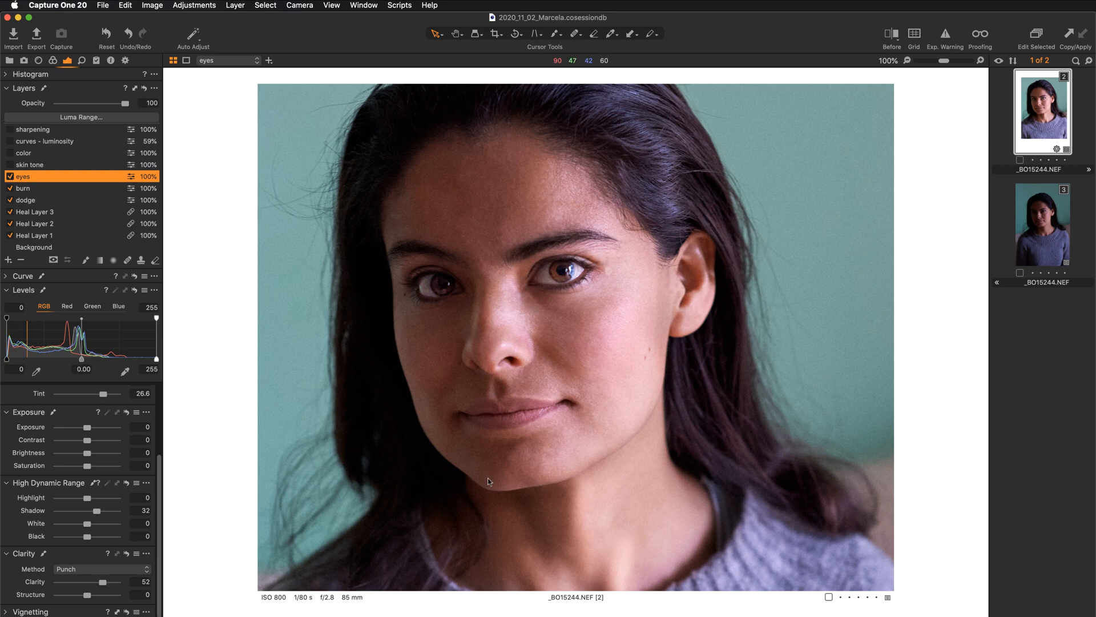
left_click_drag(424, 493, 439, 443)
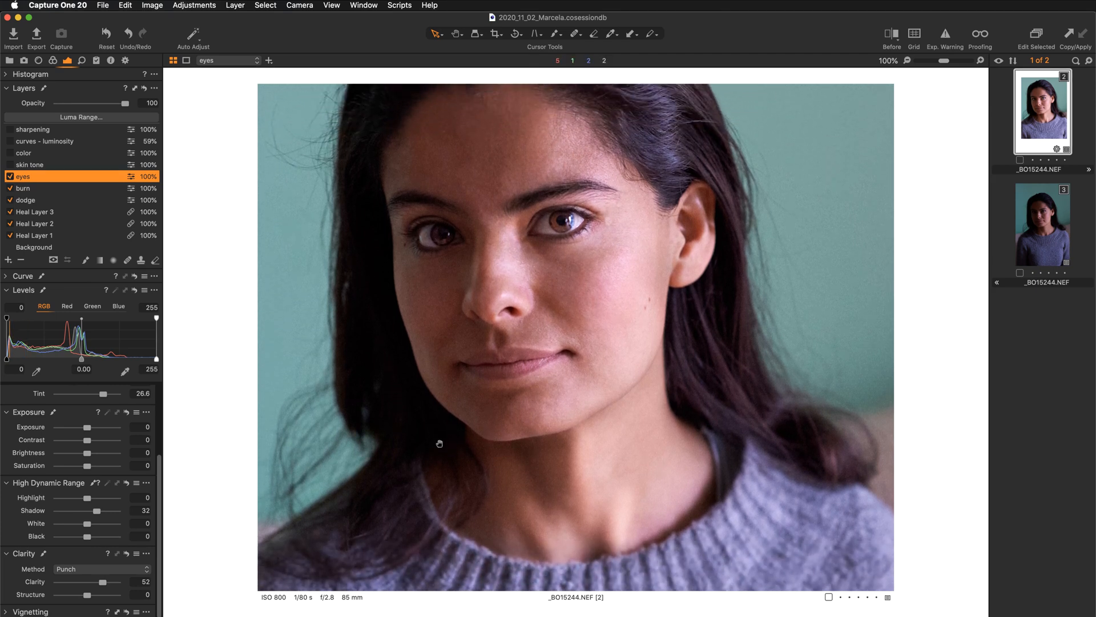
double_click(440, 444)
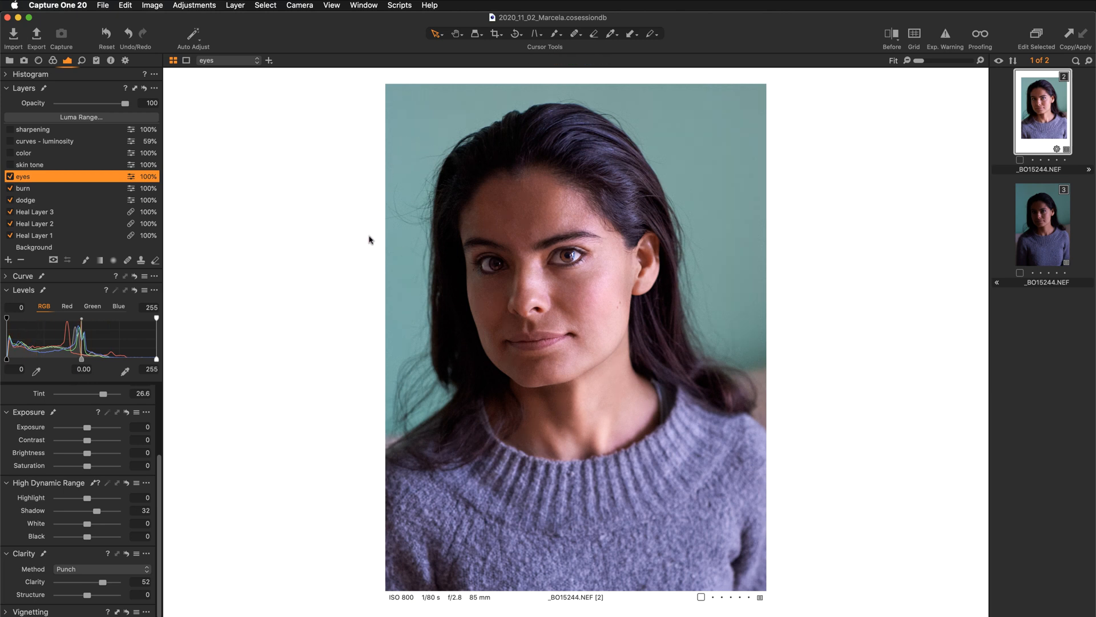
left_click(10, 176)
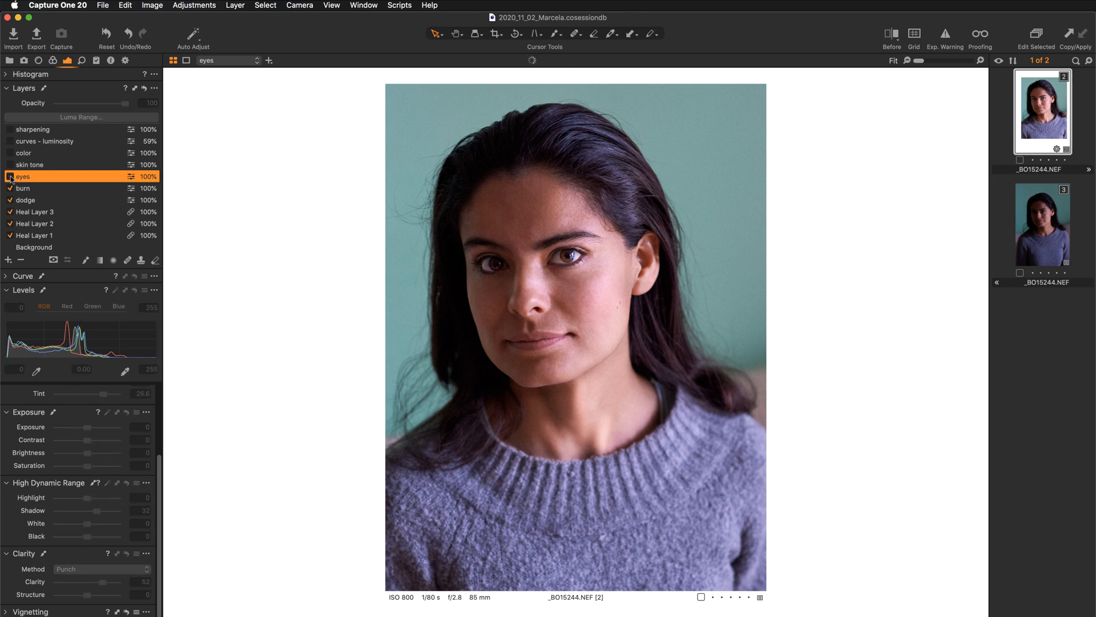
left_click(9, 177)
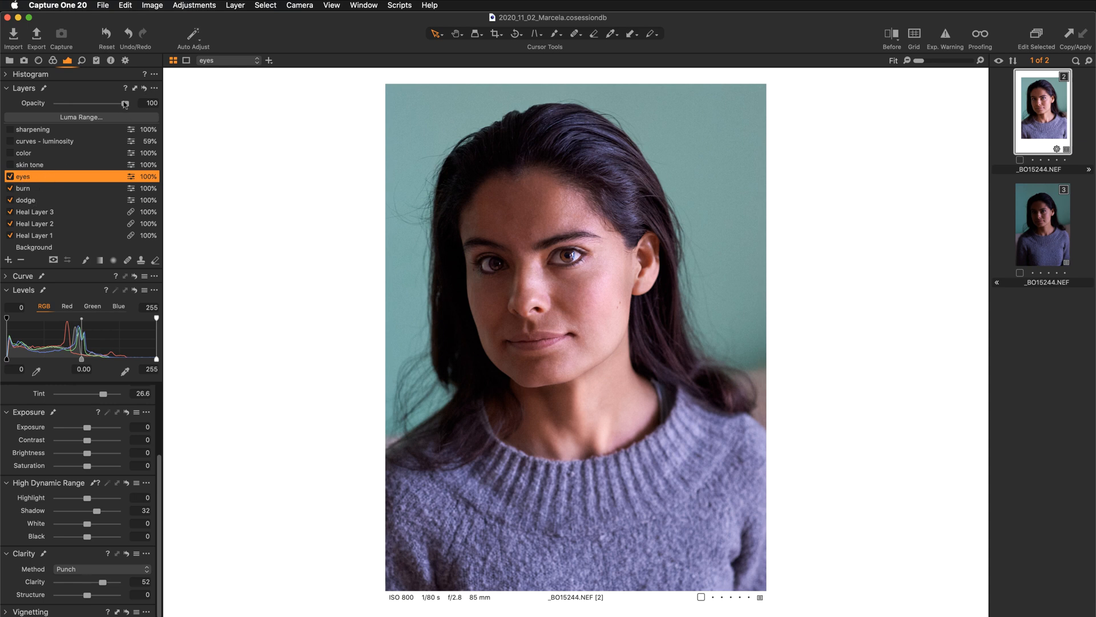
mouse_move(125, 103)
left_mouse_down()
mouse_move(92, 104)
mouse_move(127, 104)
left_mouse_up()
left_click(9, 176)
left_click(10, 177)
- Enable the skin tone, color, curves - luminosity and sharpening layers, with the skin tone layer selected
left_click(9, 165)
left_click(34, 165)
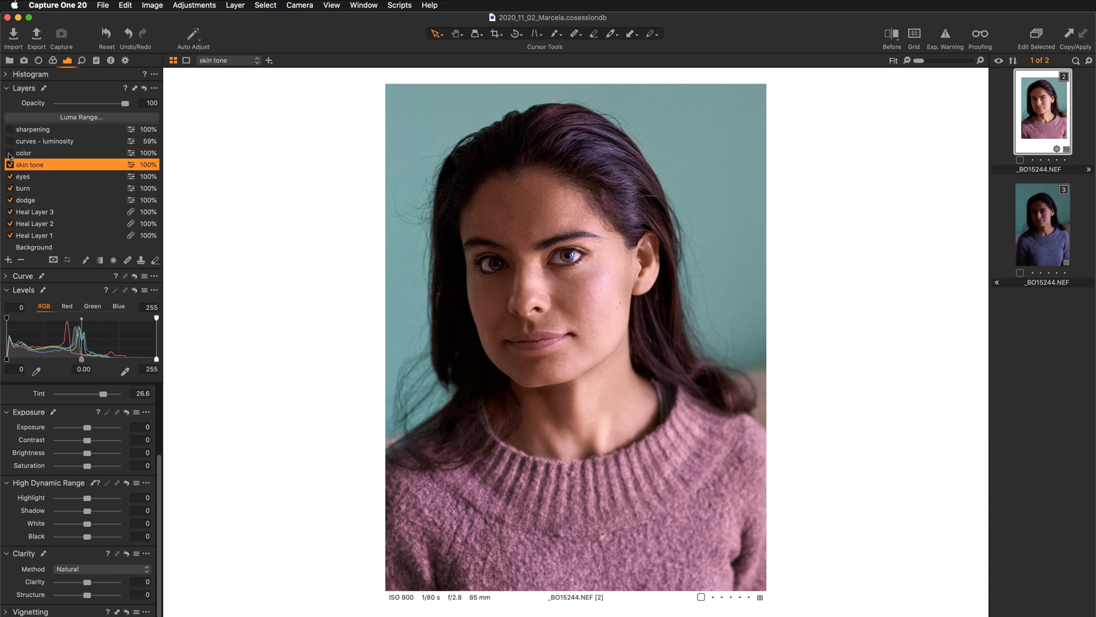
left_click(9, 153)
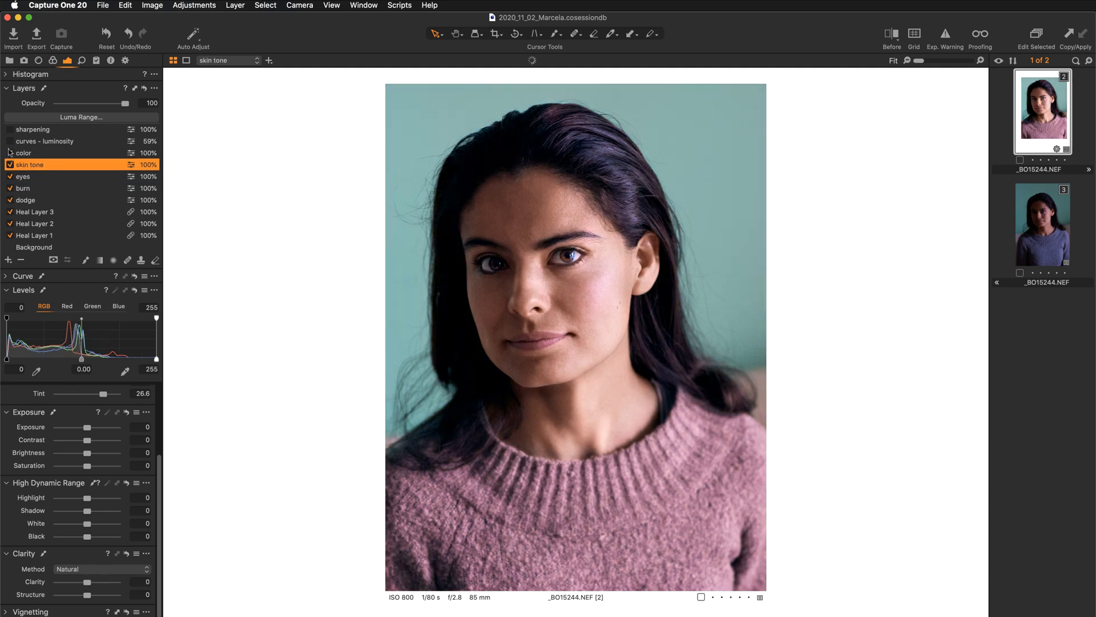
left_click(10, 142)
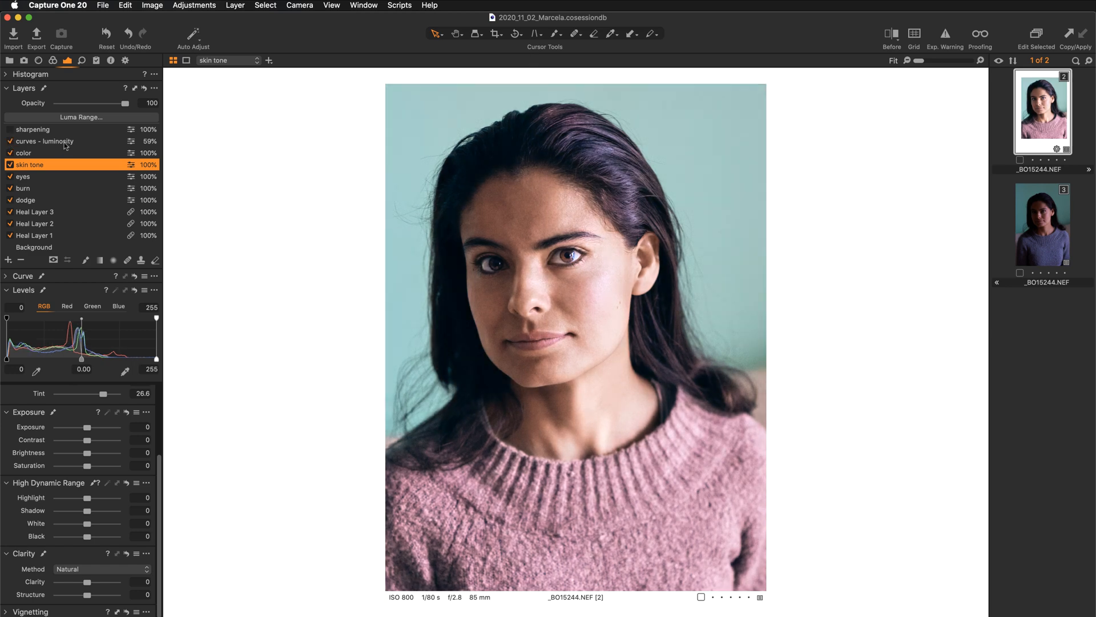
left_click(10, 129)
scroll(76, 171, "down", 1)
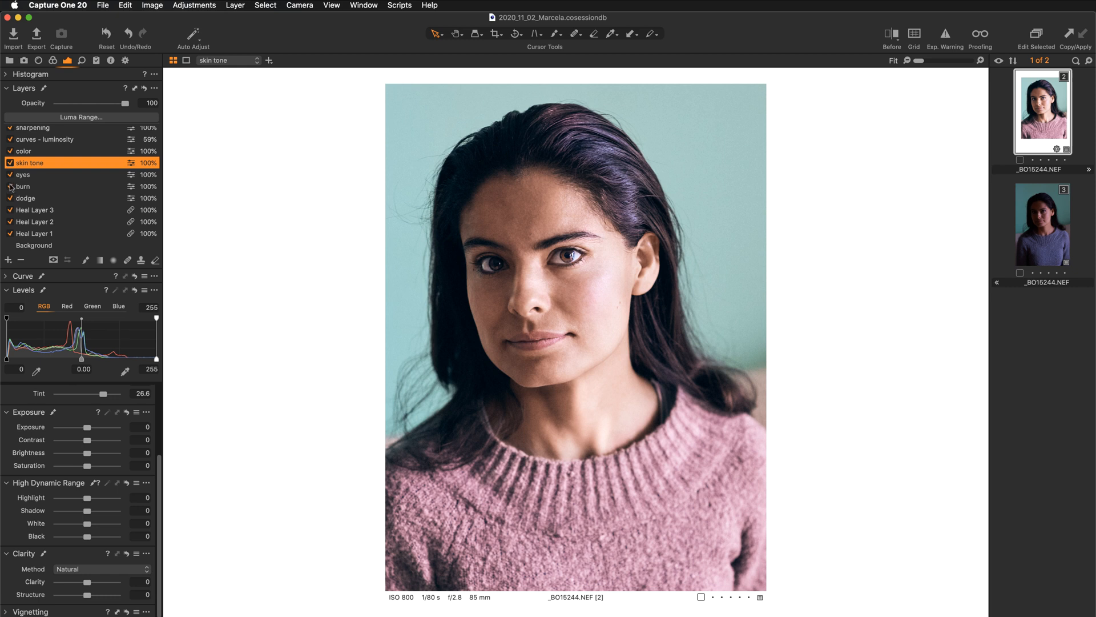
- Disable Heal Layers 1, 2 and 3 and inspect the unhealed skin on the face at 100% zoom
left_click(10, 233)
left_click(10, 221)
left_click(9, 210)
key("super+plus")
key("super+plus")
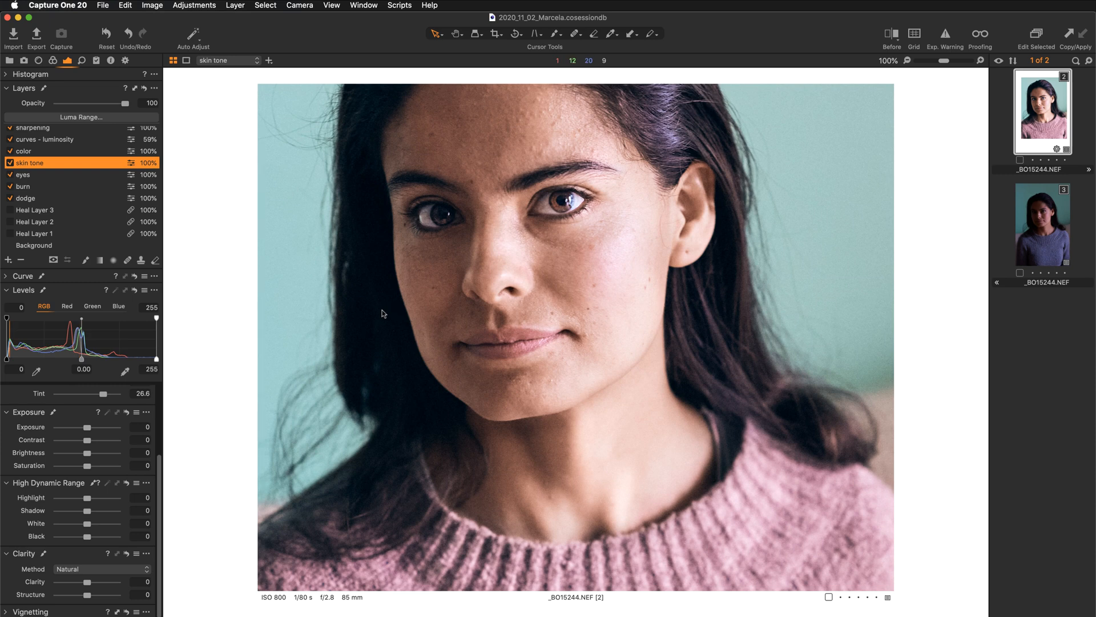
left_click_drag(363, 273, 376, 328)
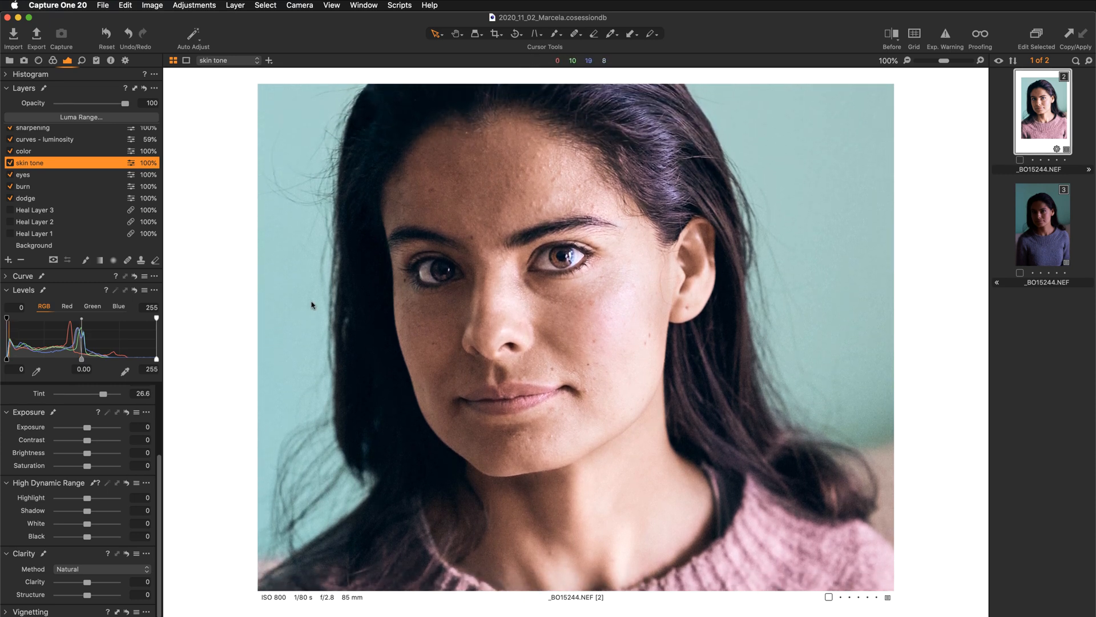
- Disable the dodge and burn layers and re-enable Heal Layers 1, 2 and 3 to view the healing alone
left_click(10, 198)
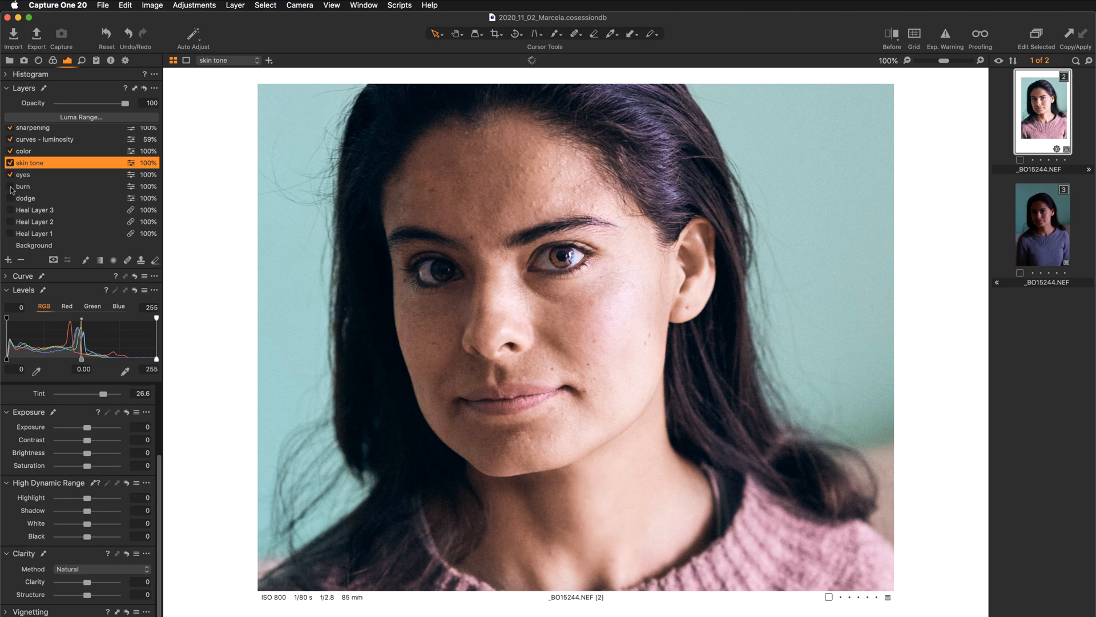
left_click(10, 187)
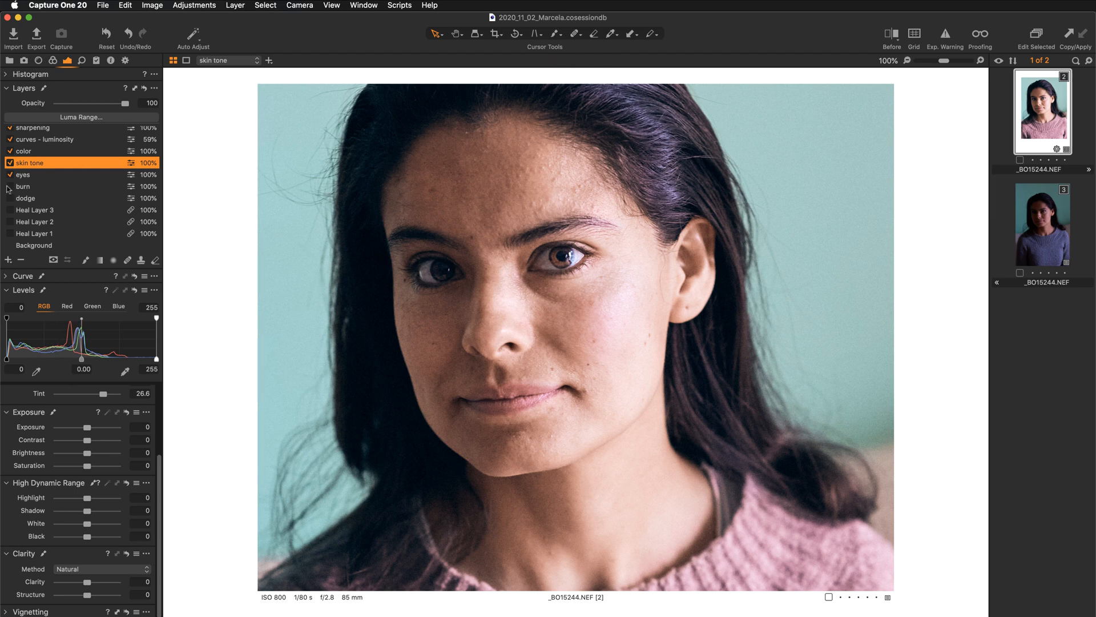
mouse_move(11, 210)
left_mouse_down()
mouse_move(12, 235)
mouse_move(12, 213)
left_mouse_up()
left_click_drag(12, 213, 11, 233)
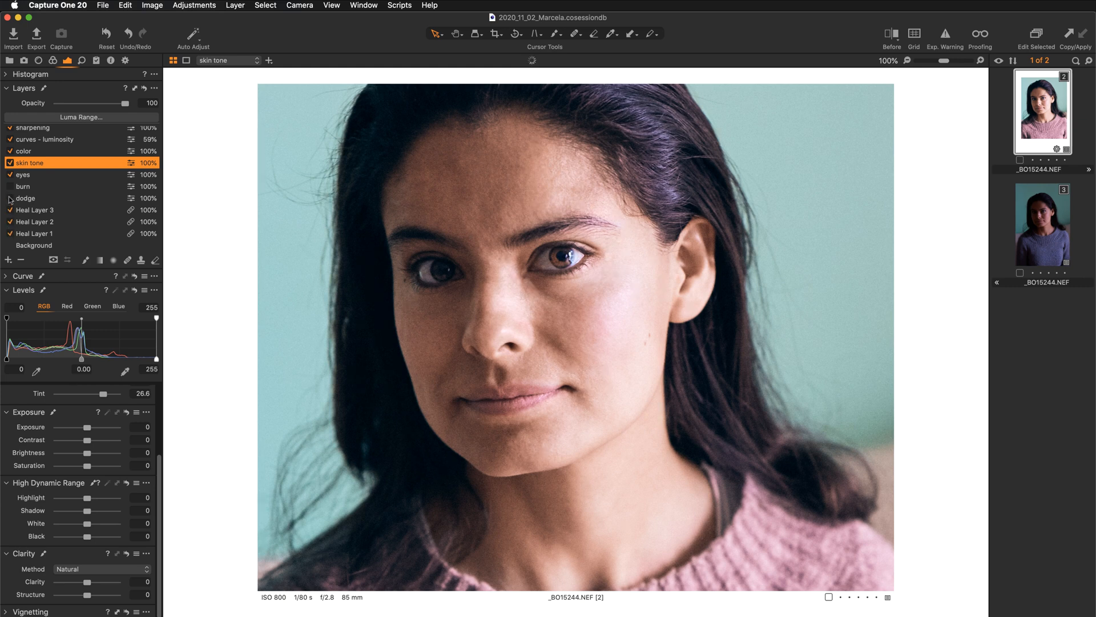
- Compare the face with and without the dodge and burn layers, leaving both layers enabled
left_click_drag(11, 199, 11, 188)
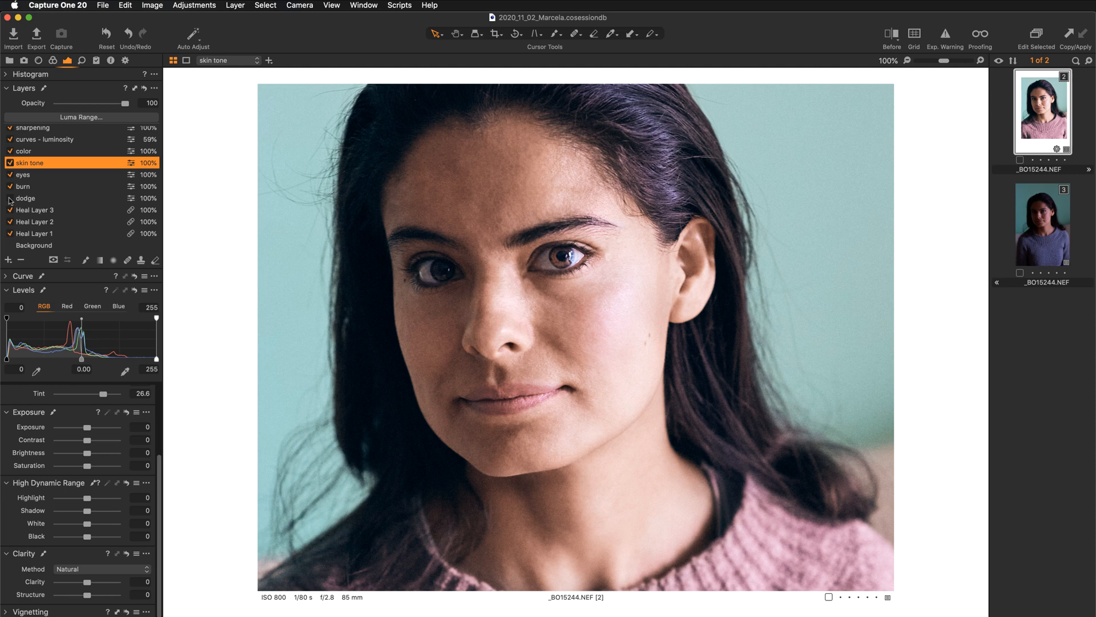
left_click(10, 198)
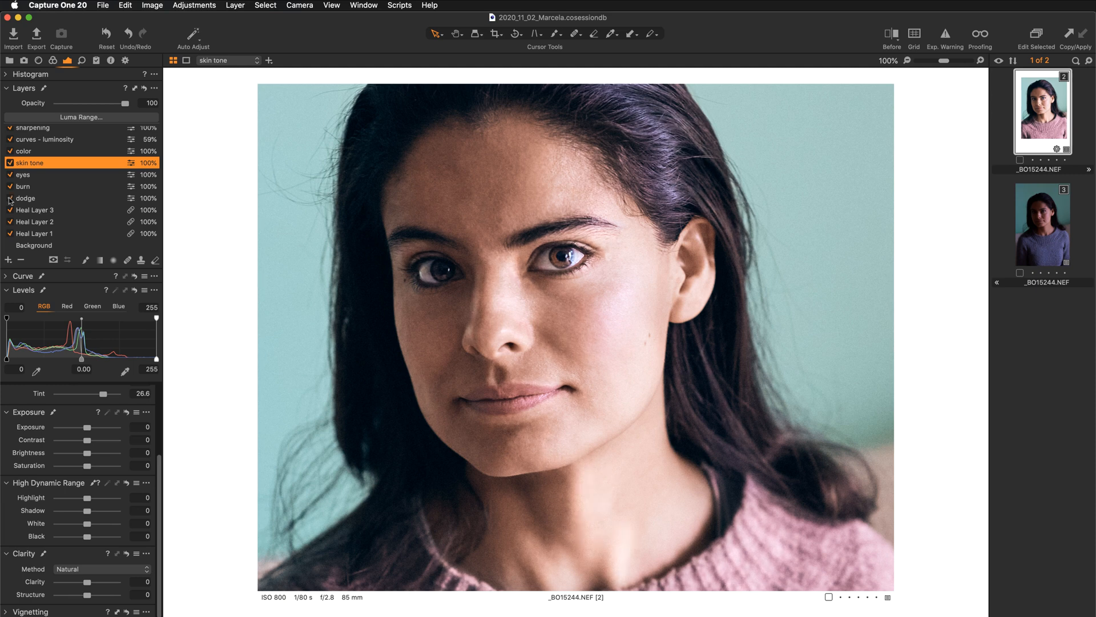
left_click(10, 199)
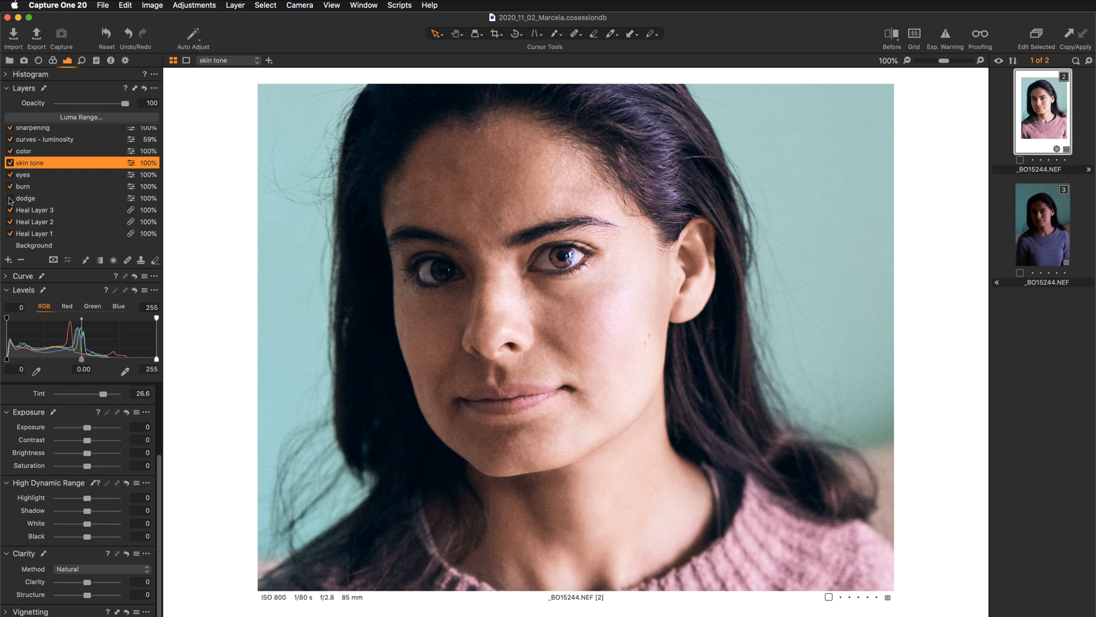
left_click(10, 198)
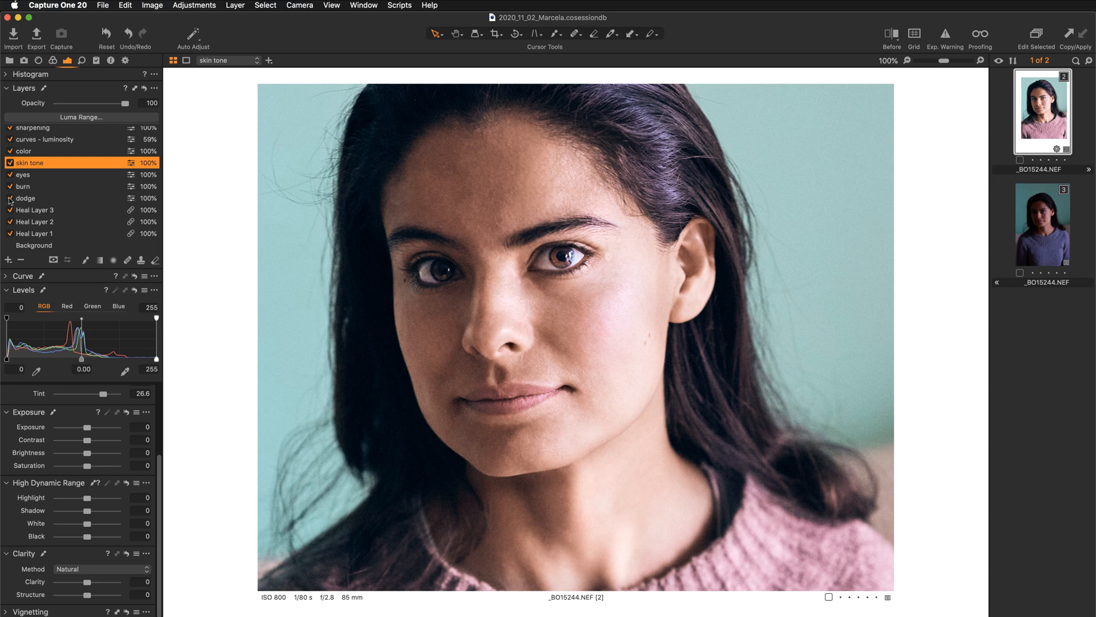
left_click(10, 198)
left_click(10, 186)
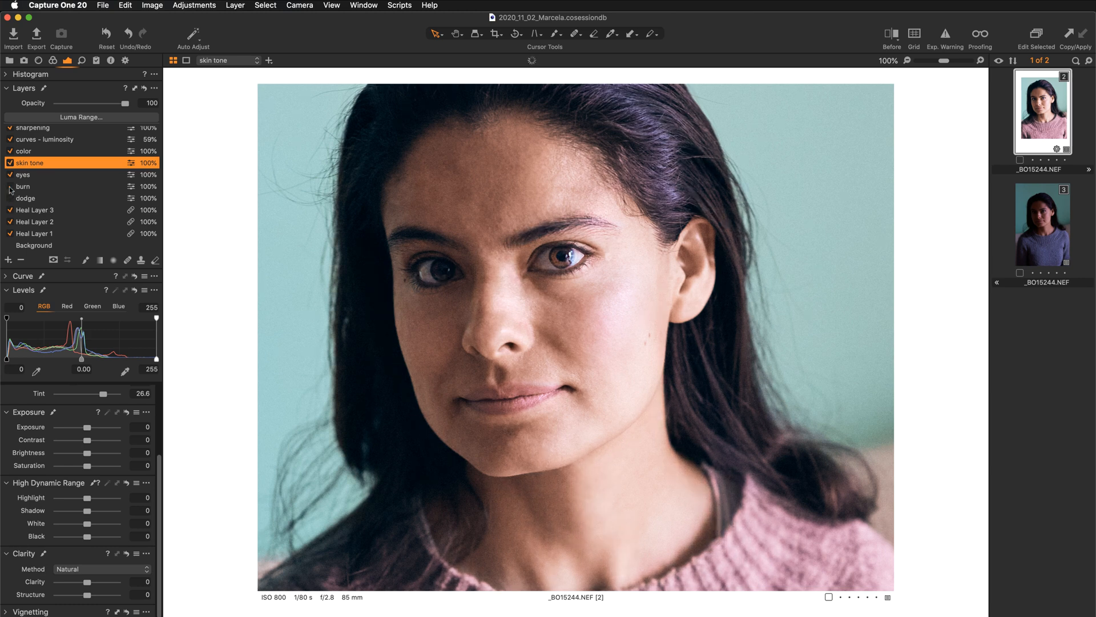
left_click(10, 187)
left_click(10, 198)
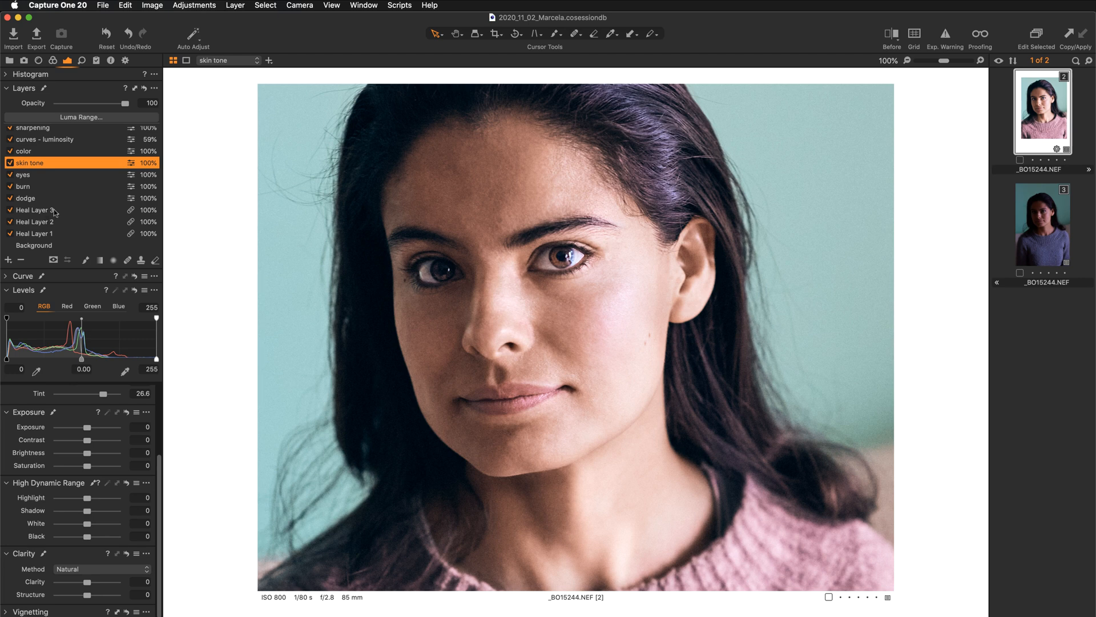
- Clone the fully retouched portrait variant and delete the unedited dark variant
scroll(54, 213, "up", 1)
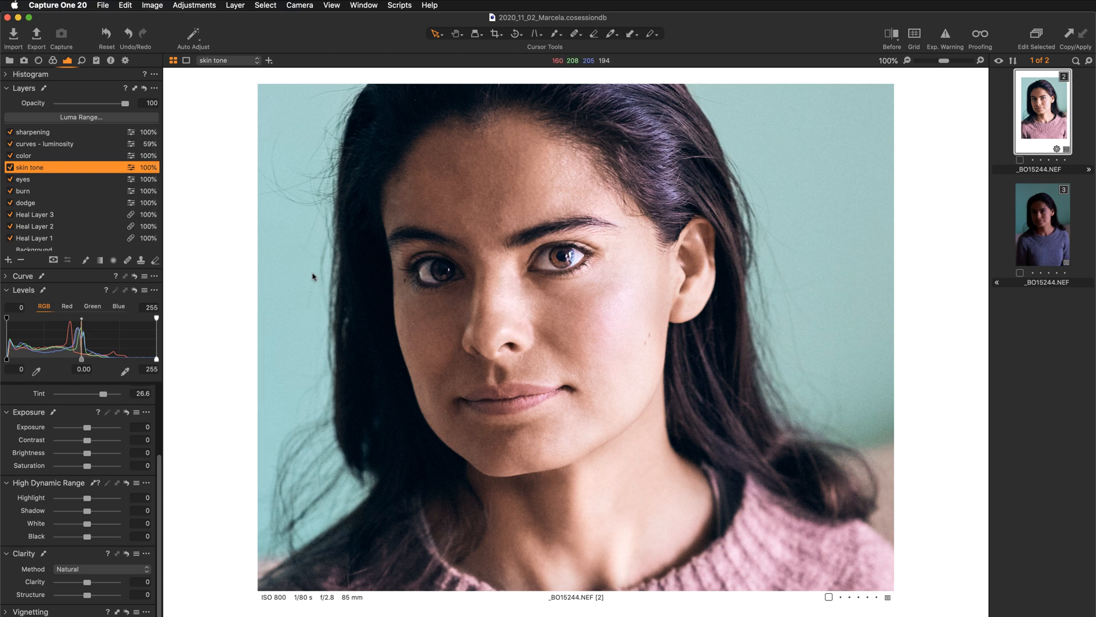
right_click(531, 321)
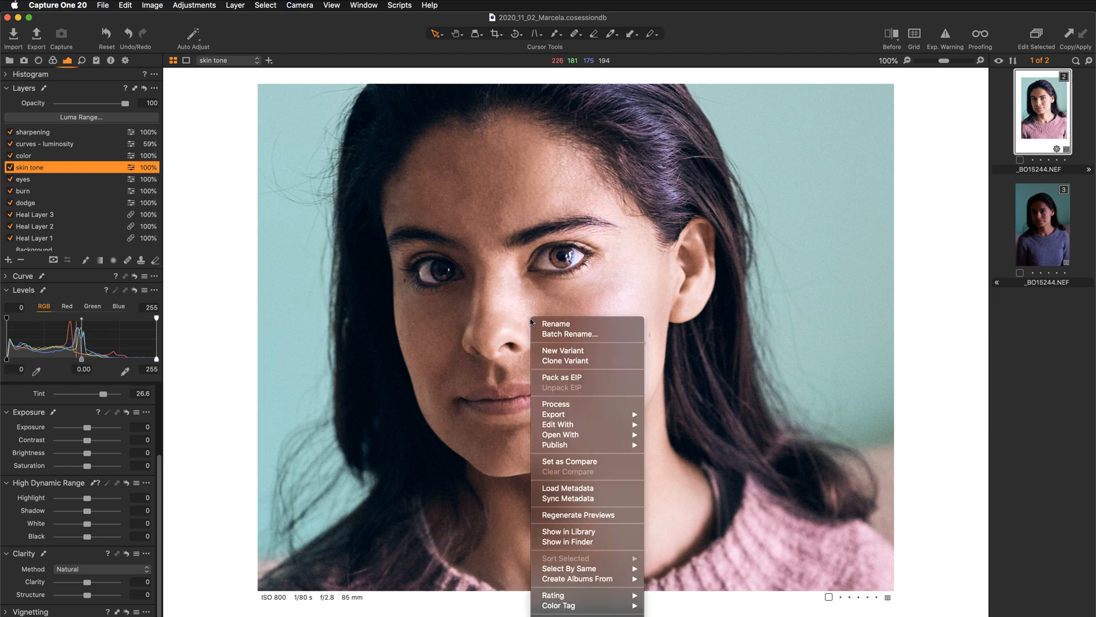
left_click(558, 362)
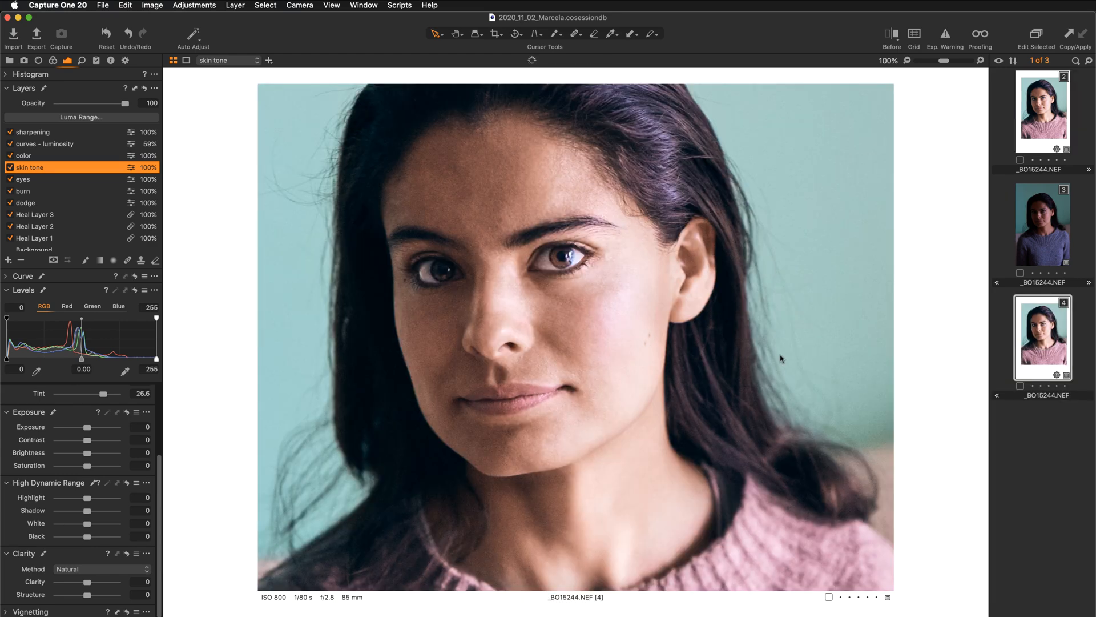
left_click(1032, 234)
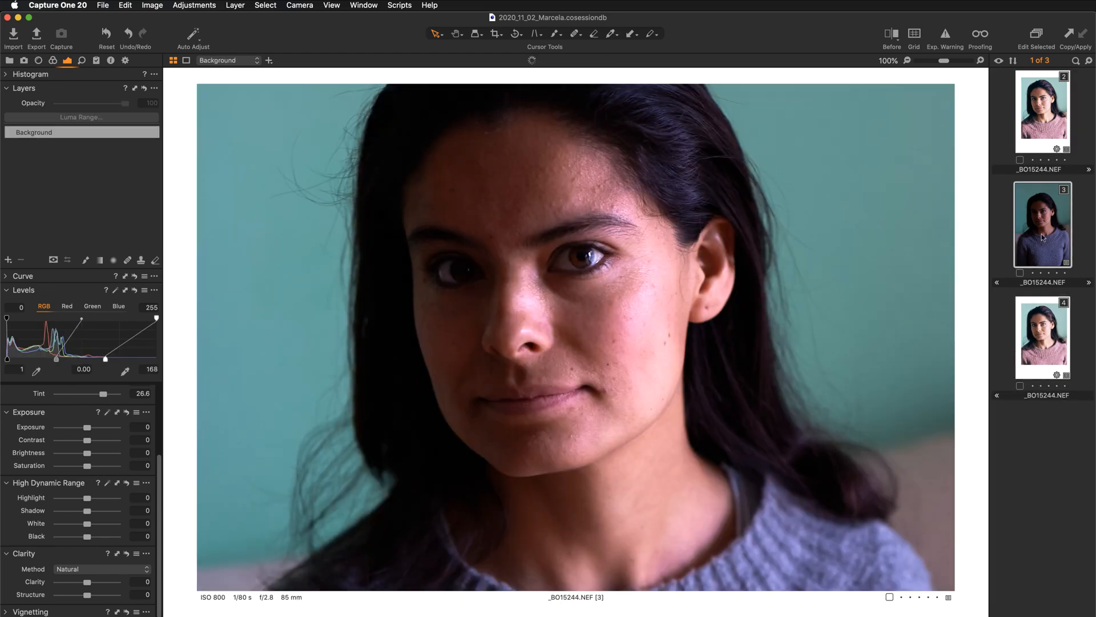
key("super+BackSpace")
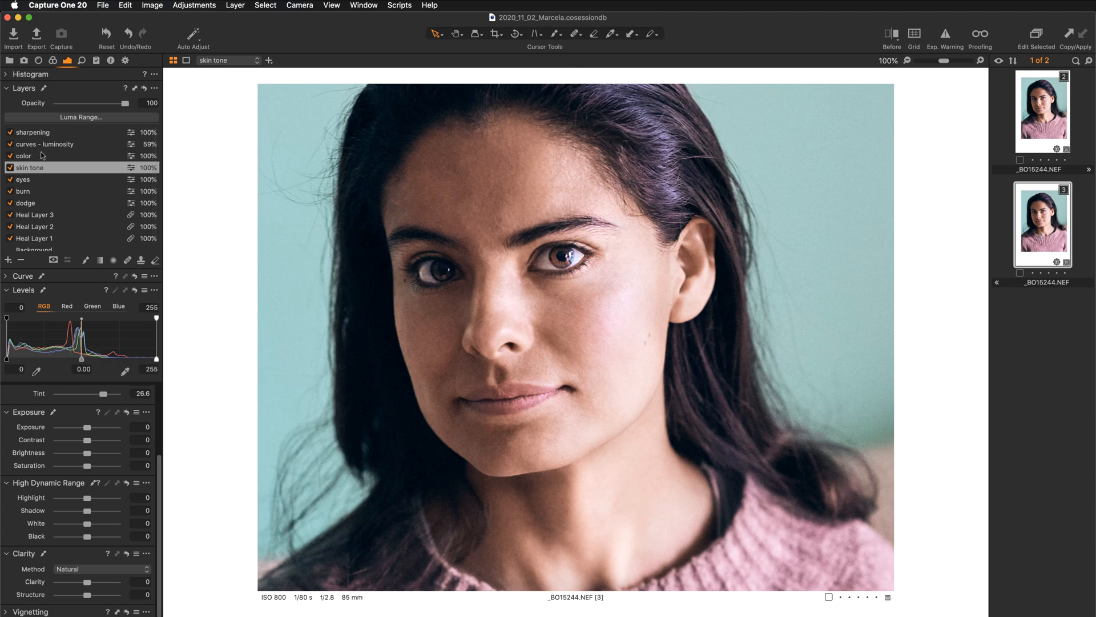
- Delete the skin tone, color, curves - luminosity and sharpening layers from the cloned variant
left_click(21, 261)
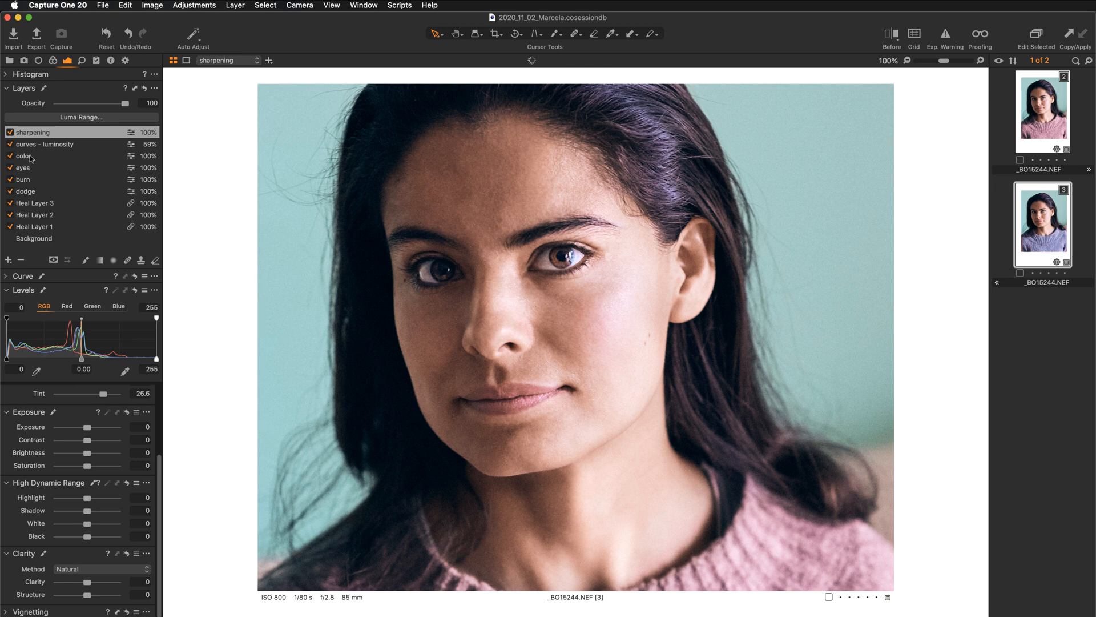
left_click(22, 261)
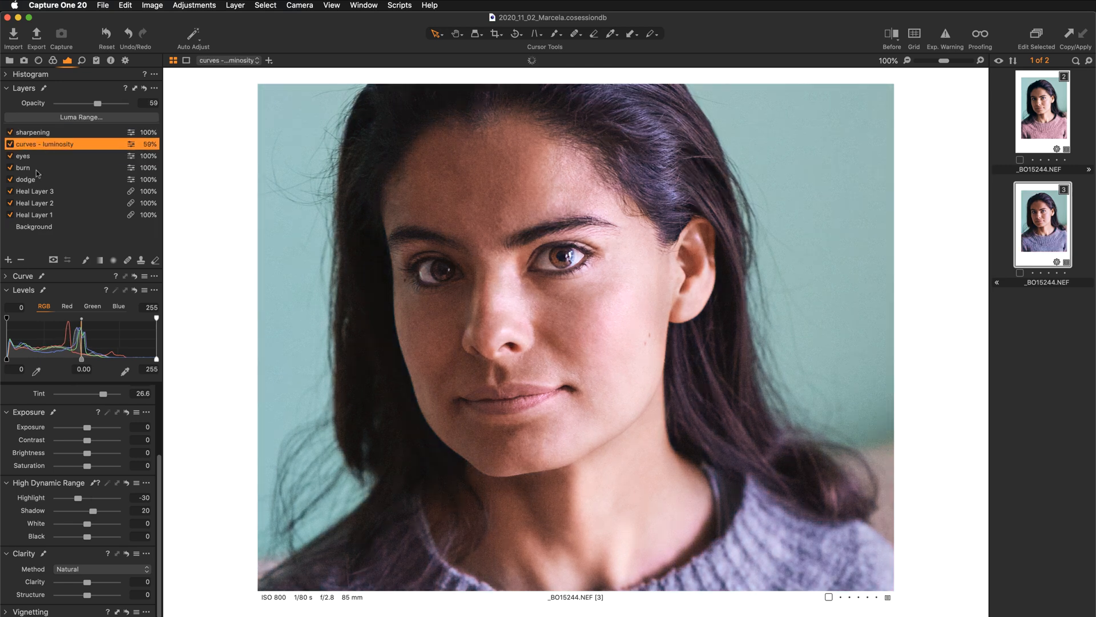
left_click(21, 261)
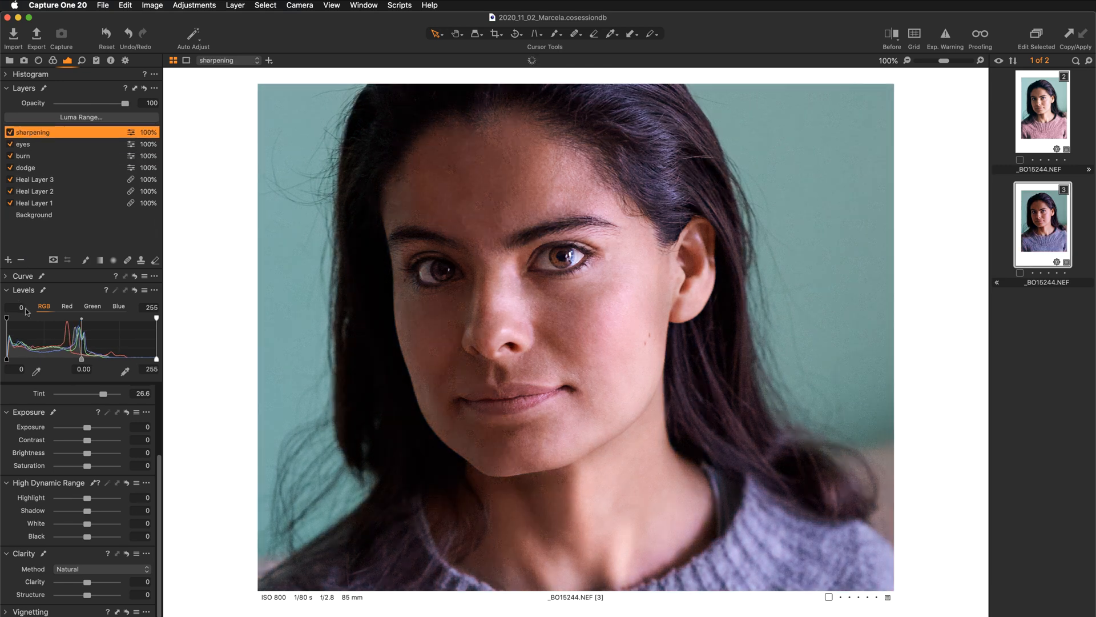
left_click(22, 261)
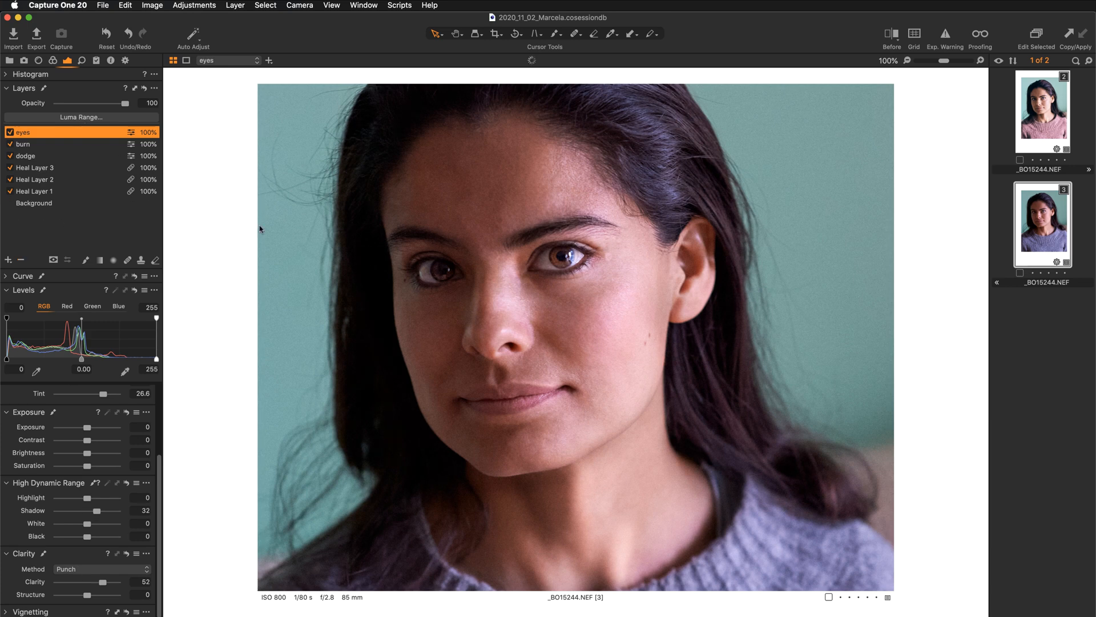
- Reset the Film Grain settings of the cloned variant and return to its exposure adjustments
left_click(83, 60)
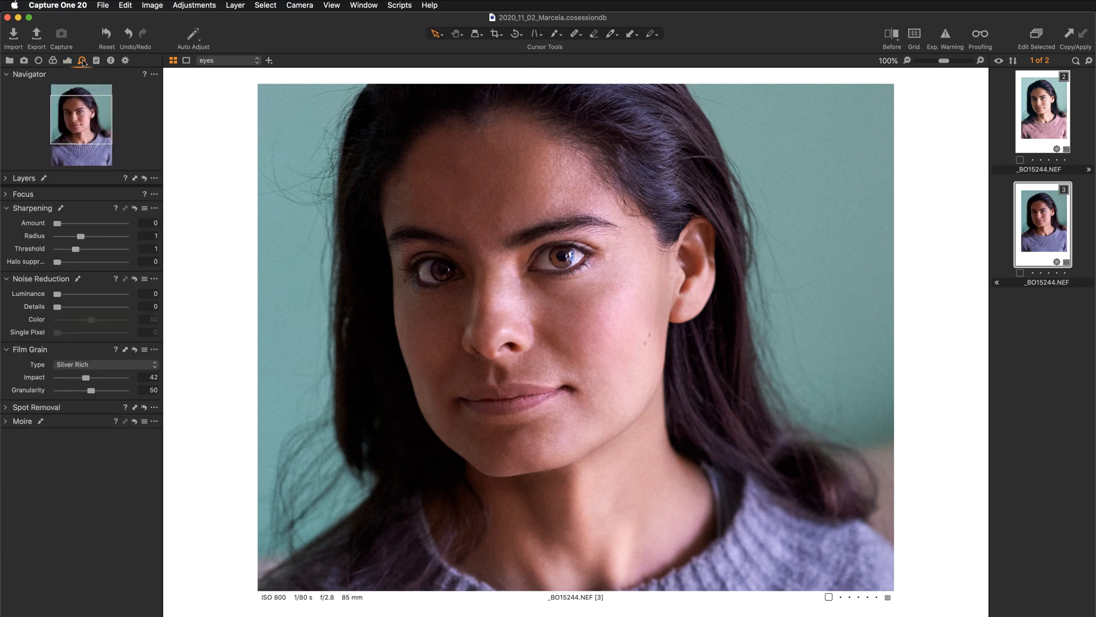
left_click(135, 351)
left_click(67, 60)
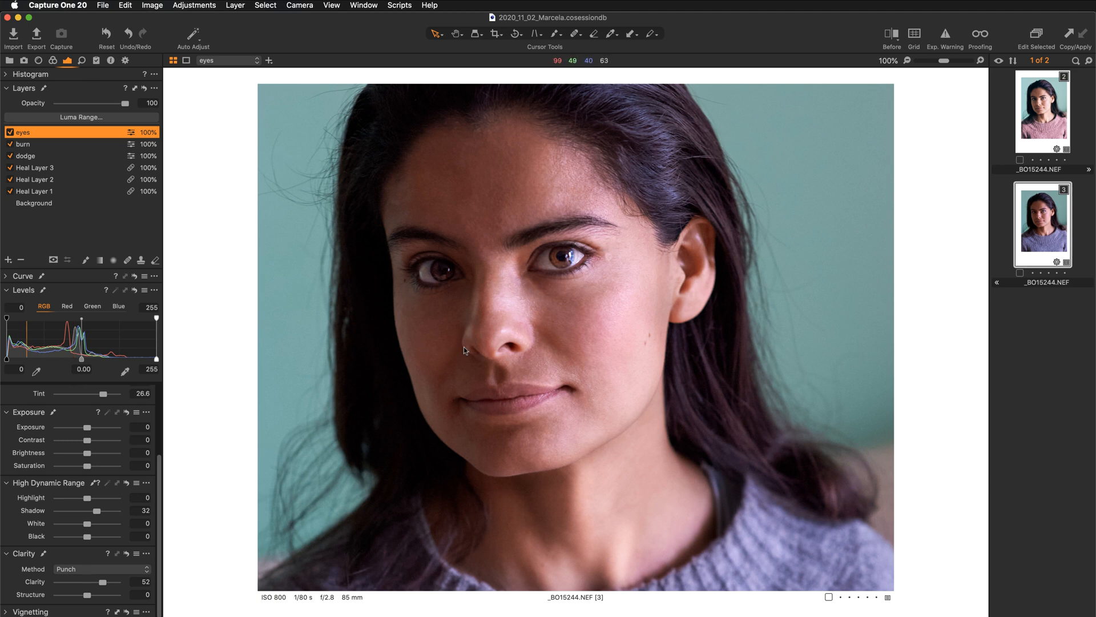
- Compare the finished variant and the stripped-down clone side by side, with both portraits fitted to view
left_click(1035, 121, "super")
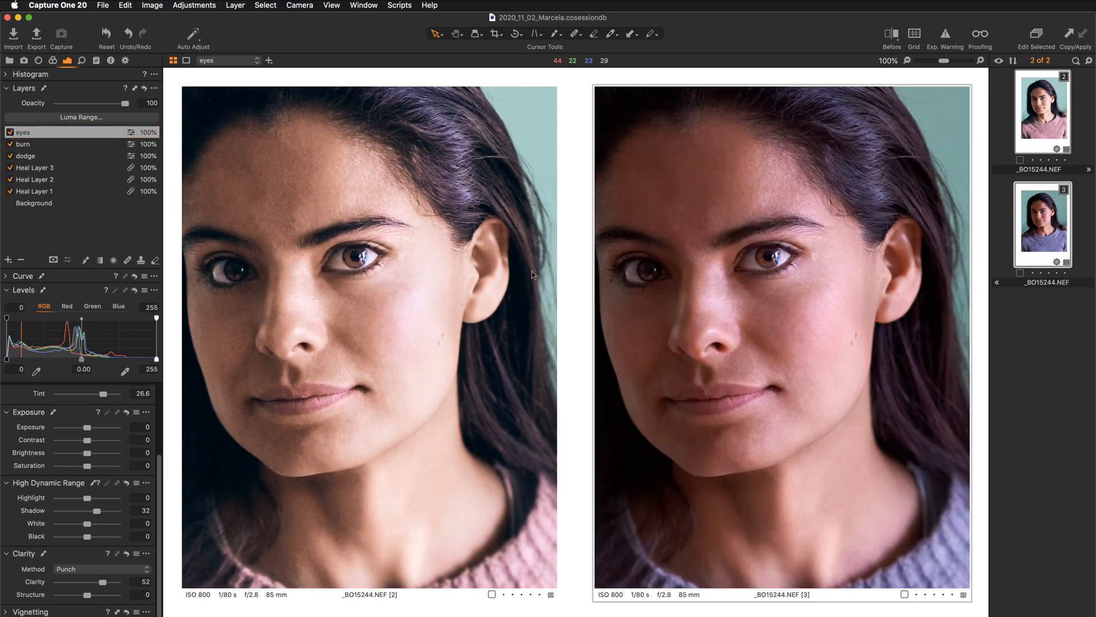
left_click_drag(330, 271, 357, 273)
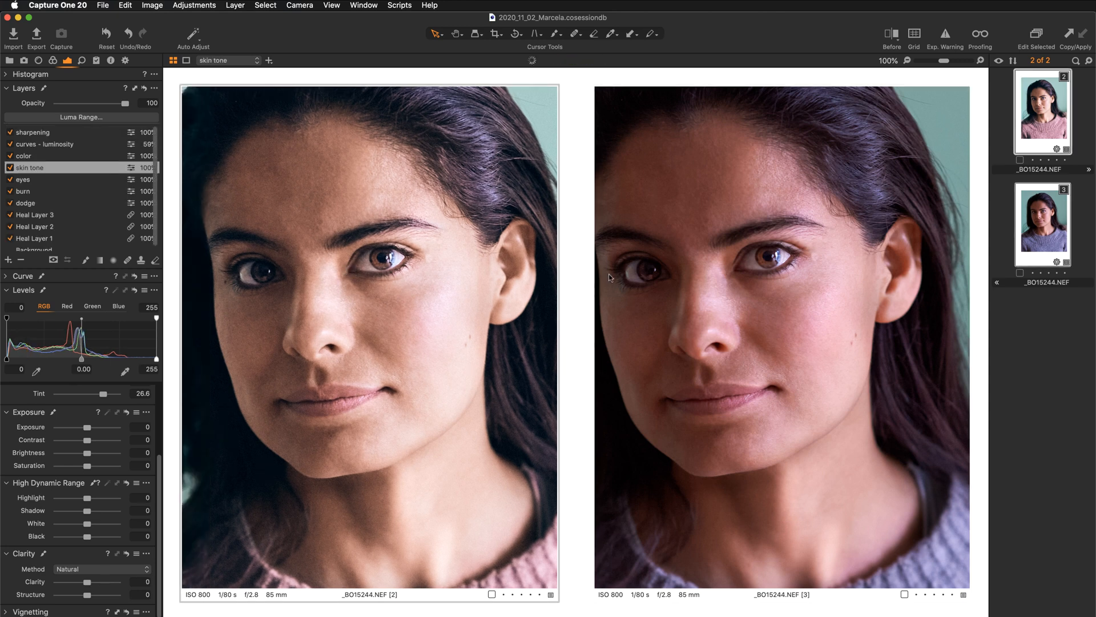
left_click(1045, 219)
left_click_drag(1048, 119, 1003, 276)
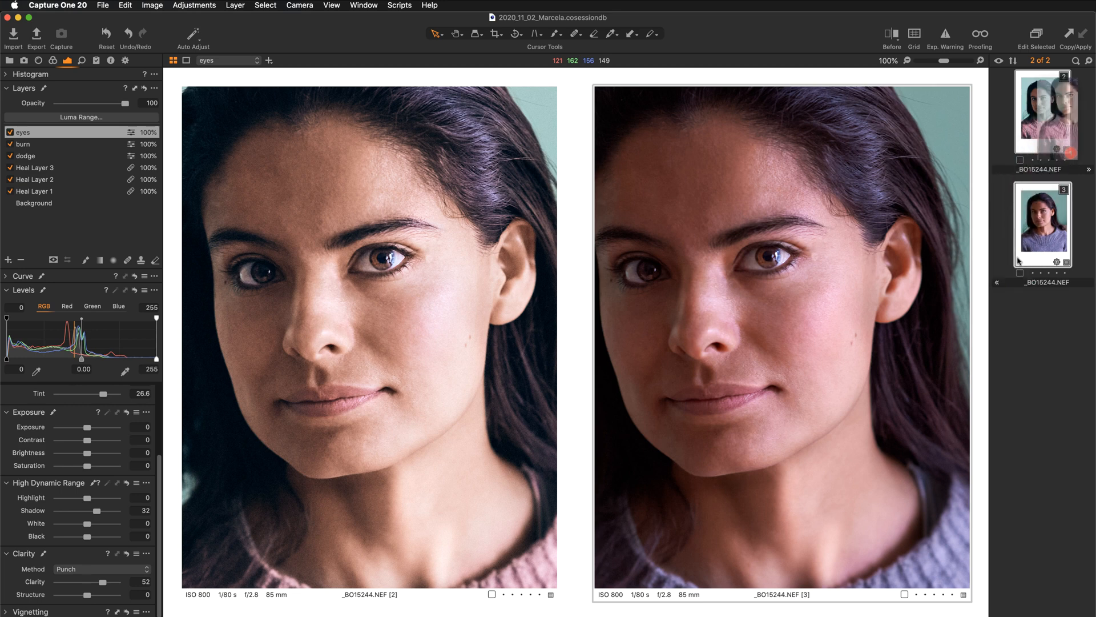
double_click(783, 279)
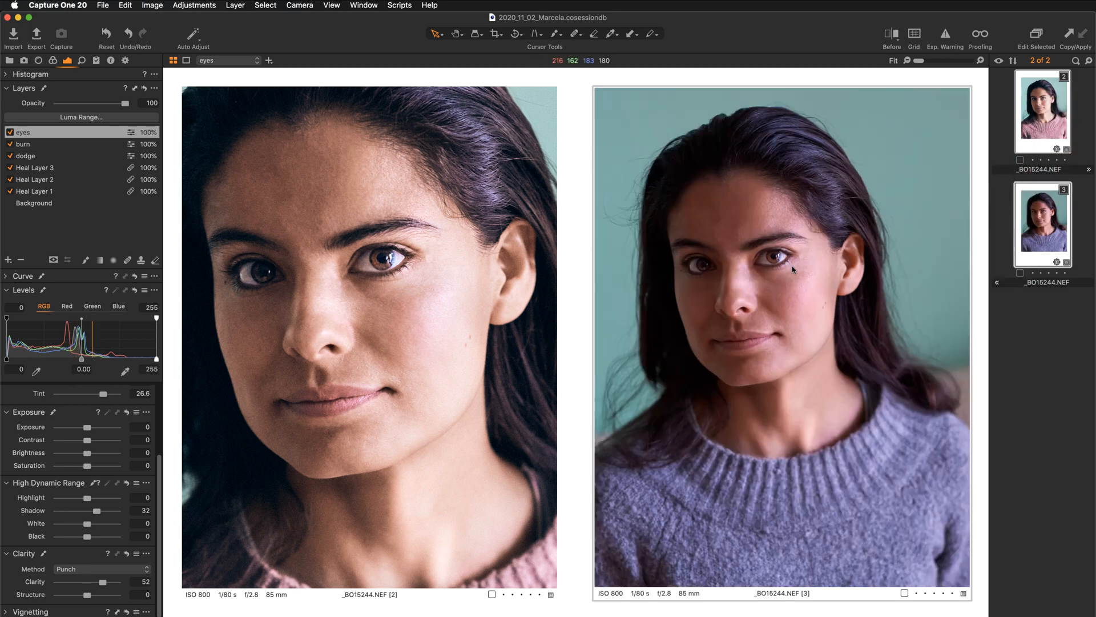
double_click(496, 257)
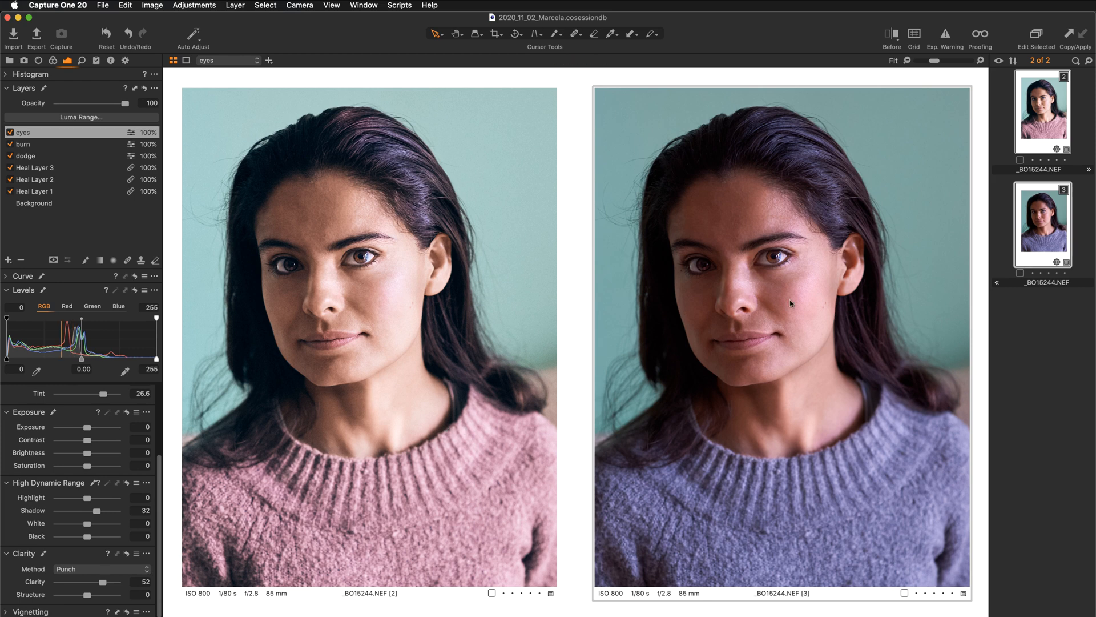
- Display only the cloned variant, hide the browser and frame the face at 100% zoom
left_click(1050, 347)
left_click(1047, 208)
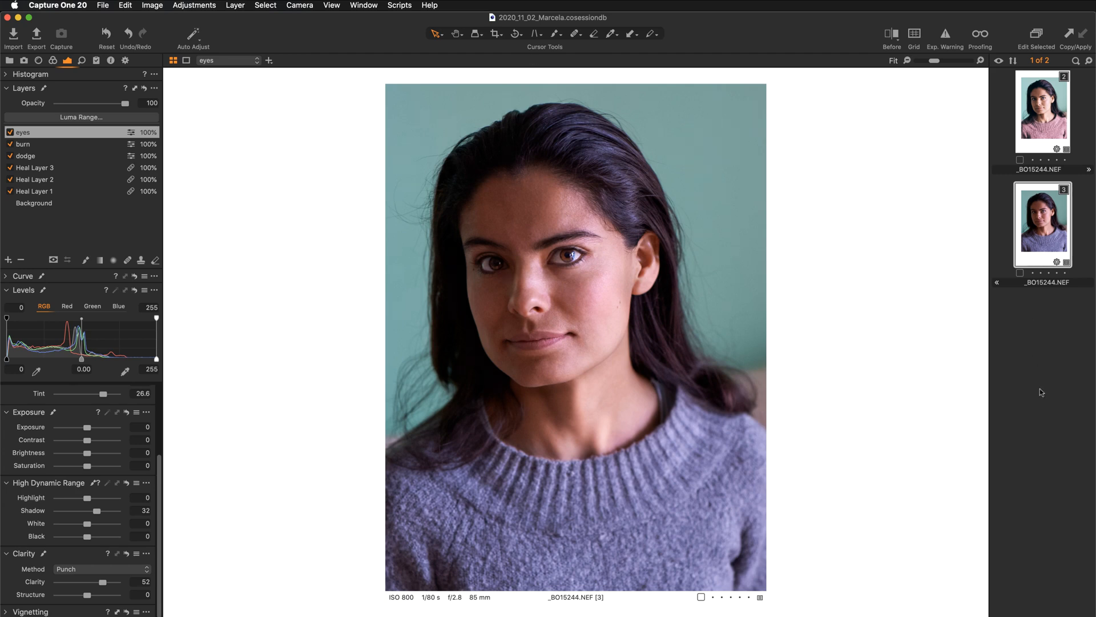
key("super+b")
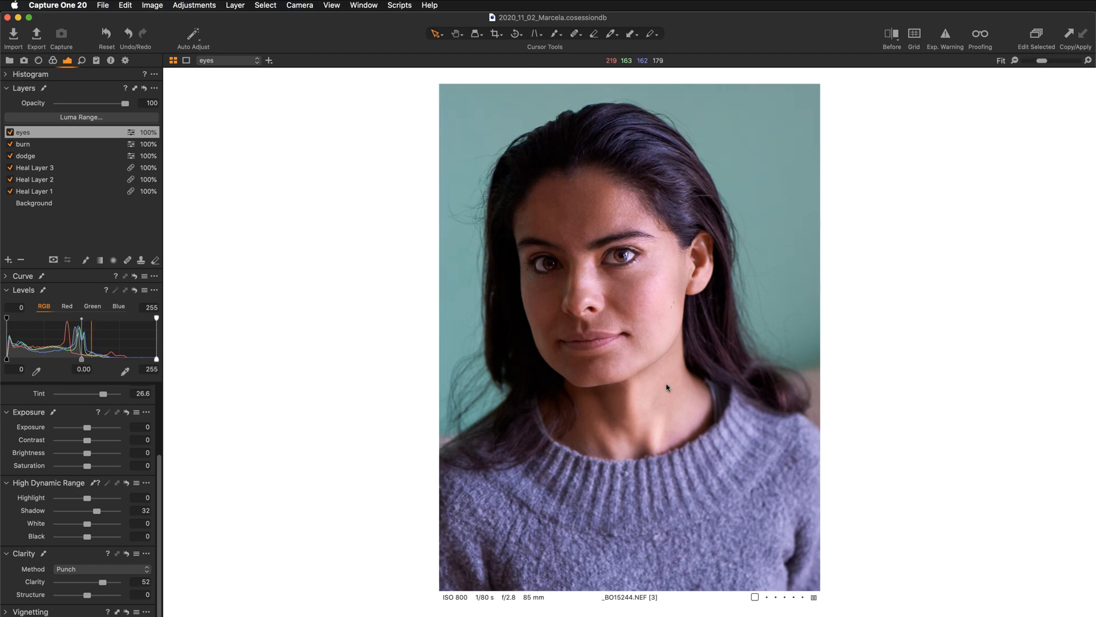
scroll(667, 386, "up", 2)
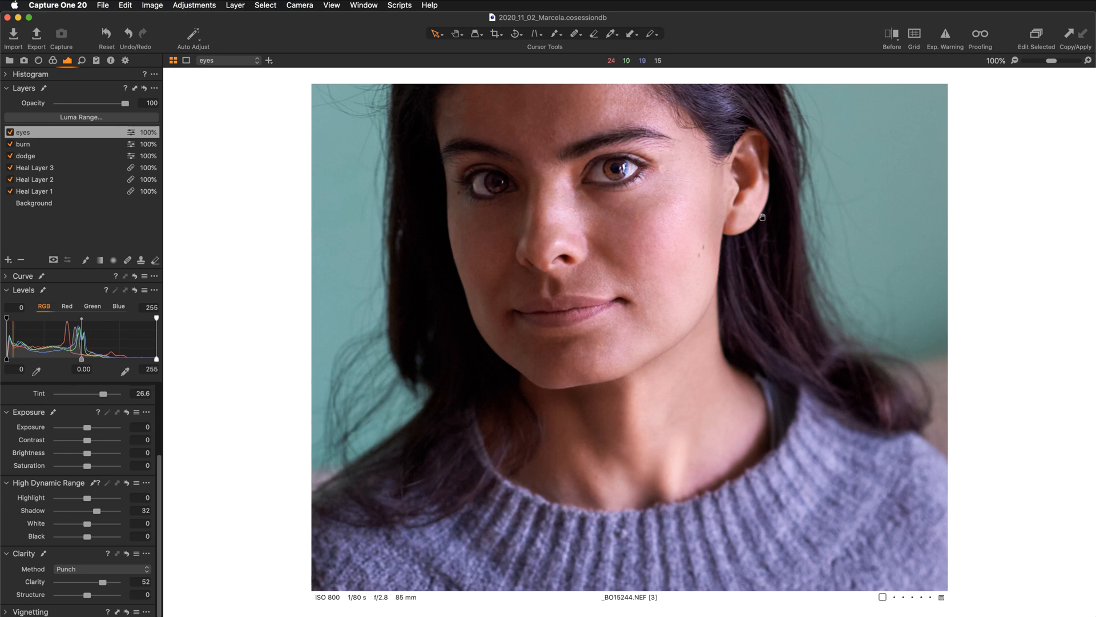
left_click_drag(754, 220, 769, 274)
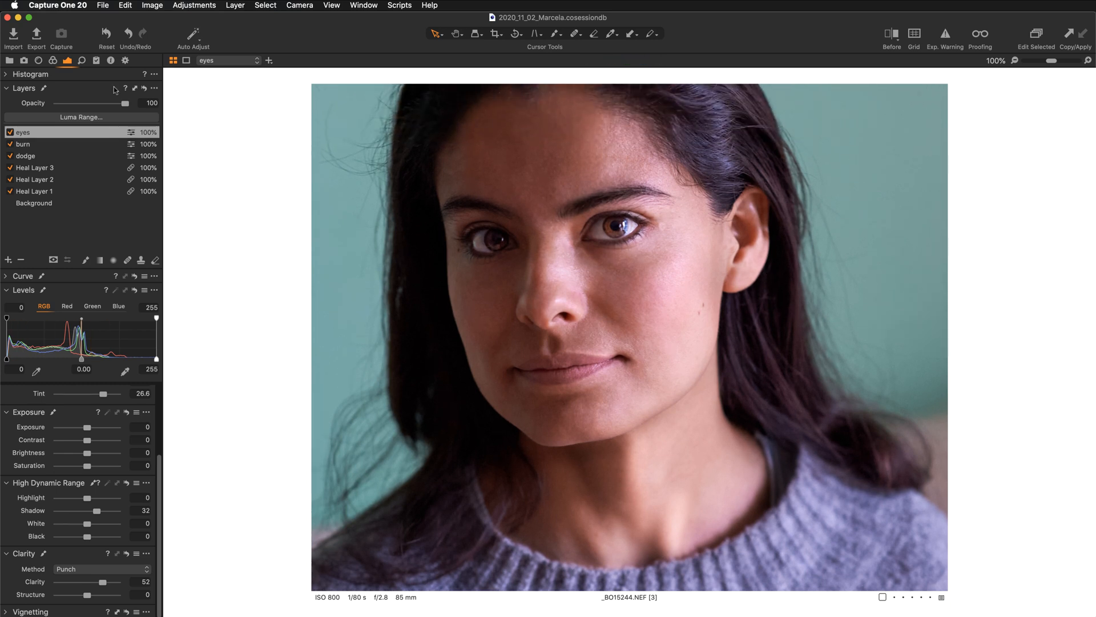
- Float the Color Editor over the viewer in Skin Tone mode and set the Layers tool to Medium Size
left_click(52, 60)
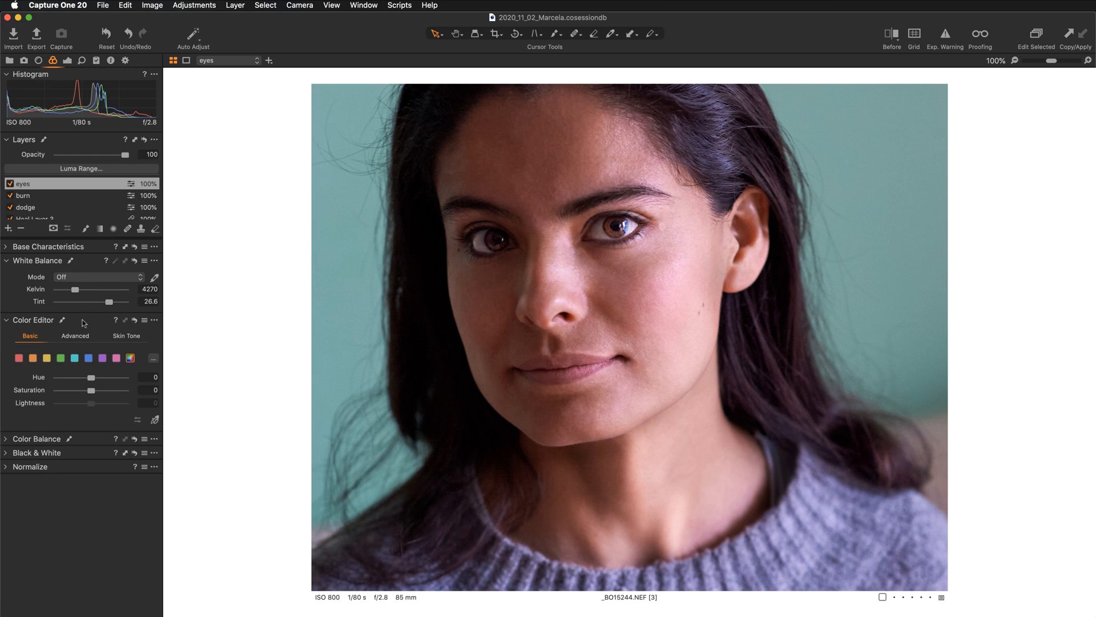
left_click_drag(84, 323, 250, 86)
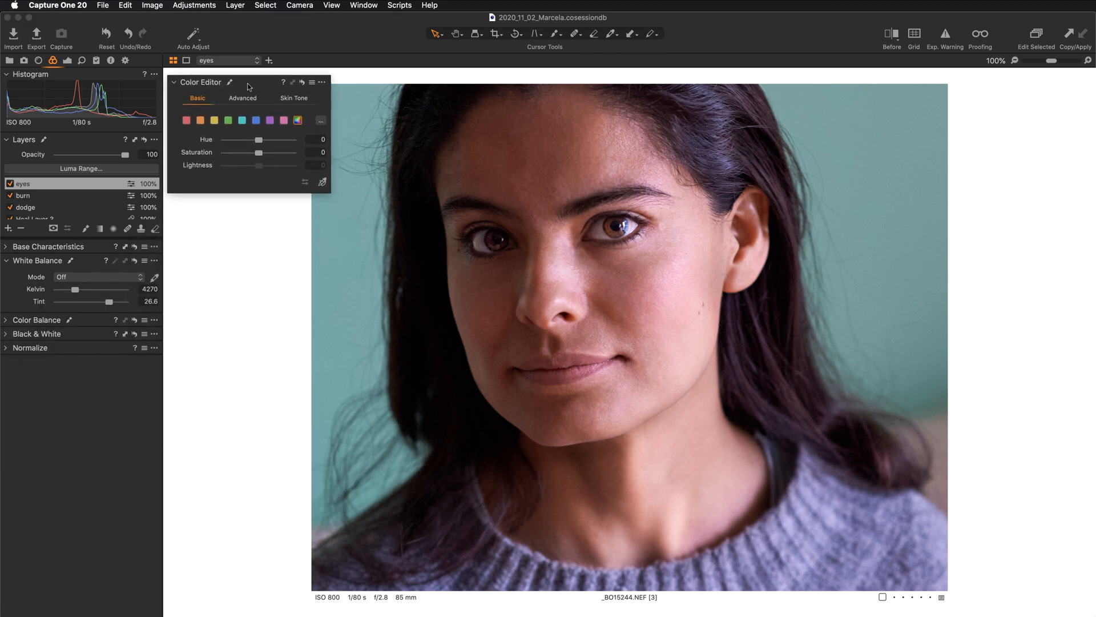
left_click(292, 98)
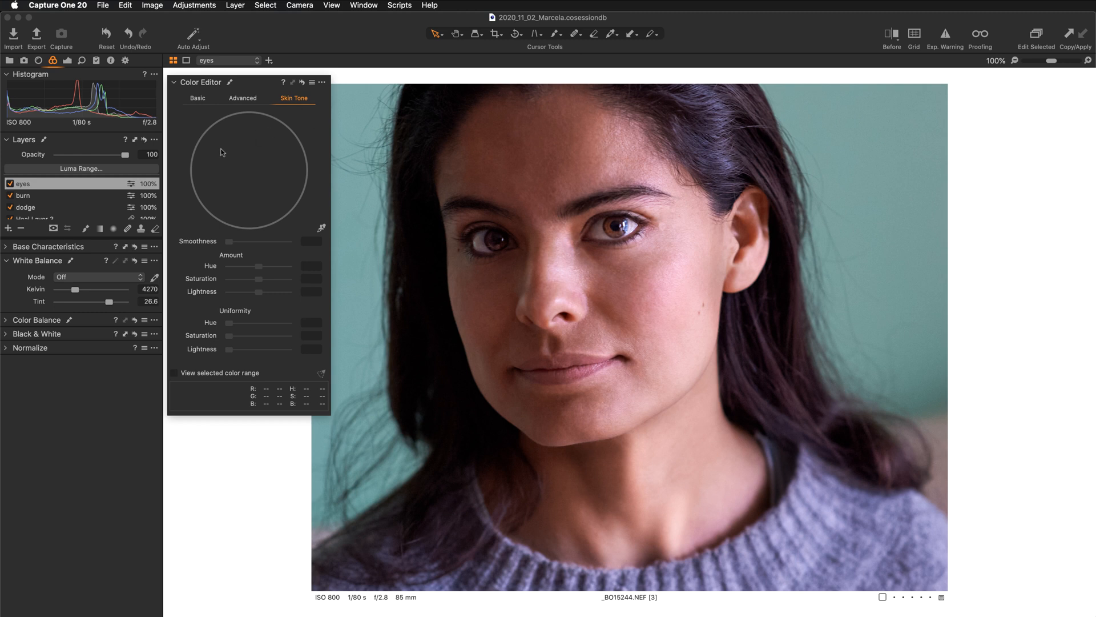
left_click(154, 140)
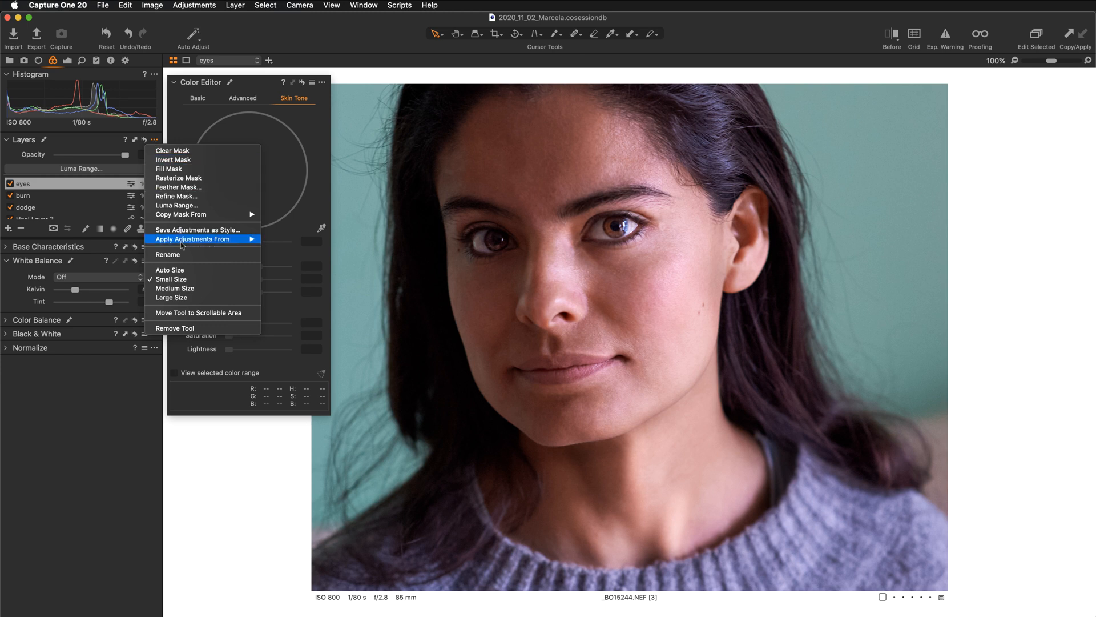
left_click(196, 289)
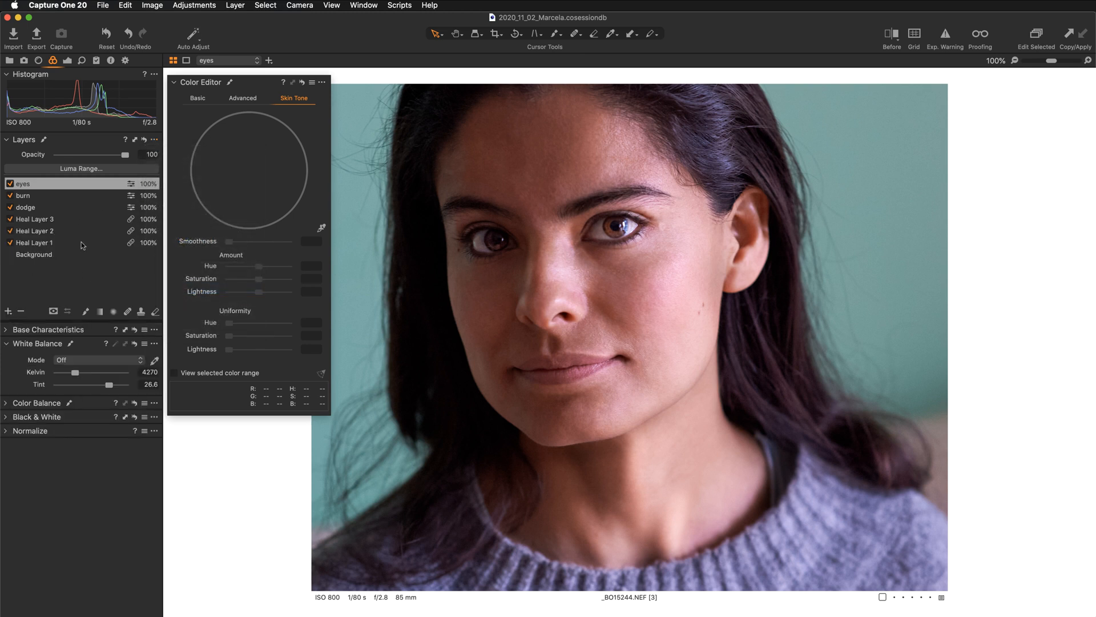
- Add a new adjustment layer above the eyes layer and name it "skin tone"
left_click(9, 312)
left_click(23, 326)
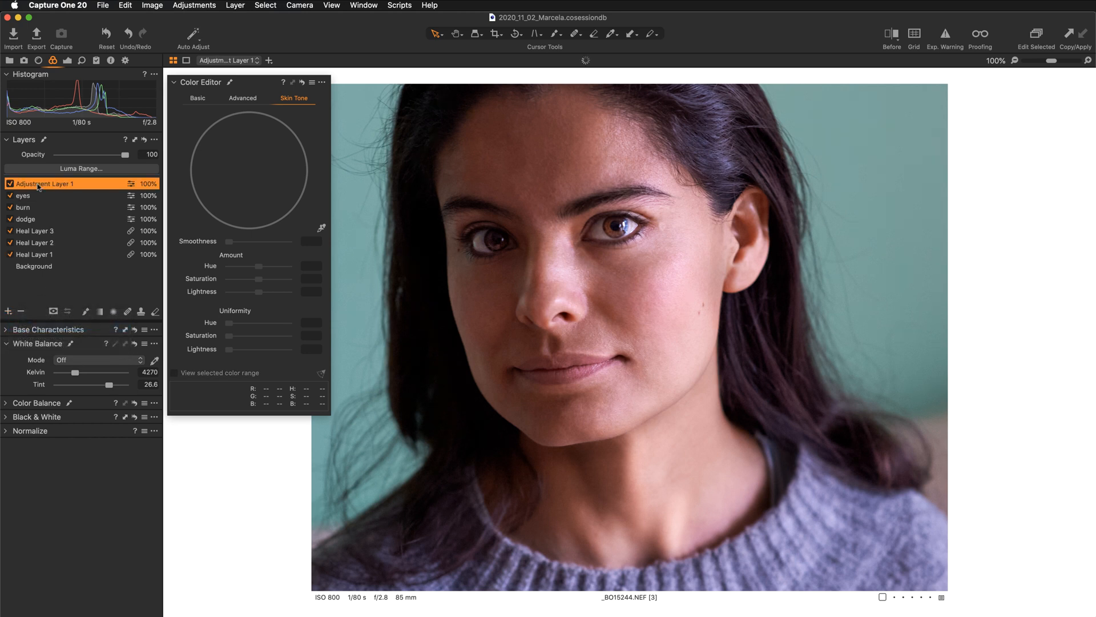
type("ss")
key("BackSpace")
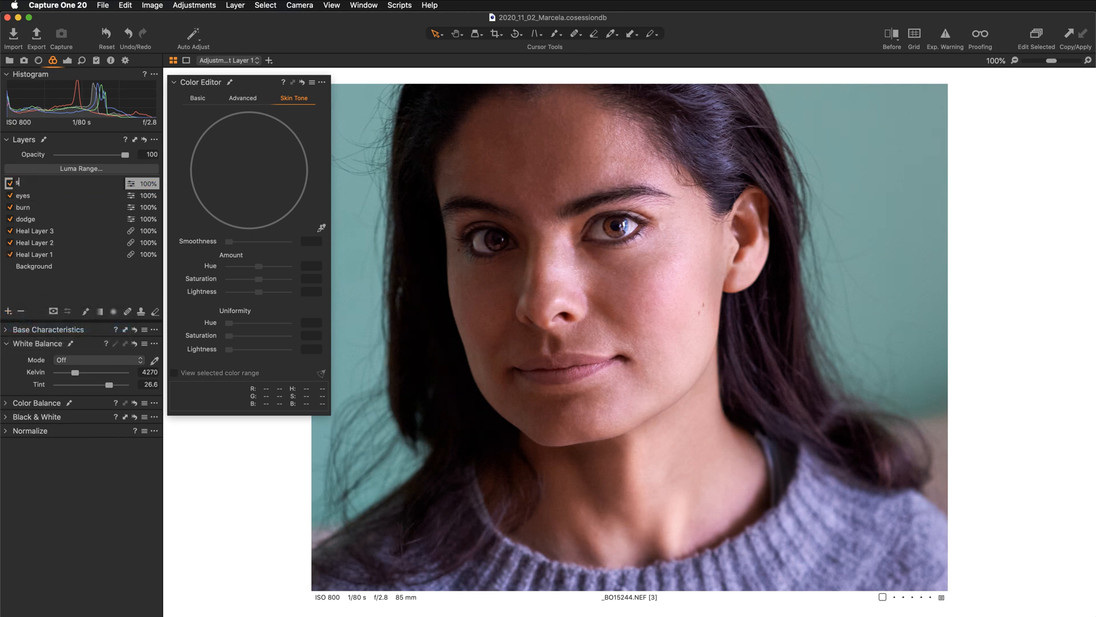
type("kin tone")
key("Return")
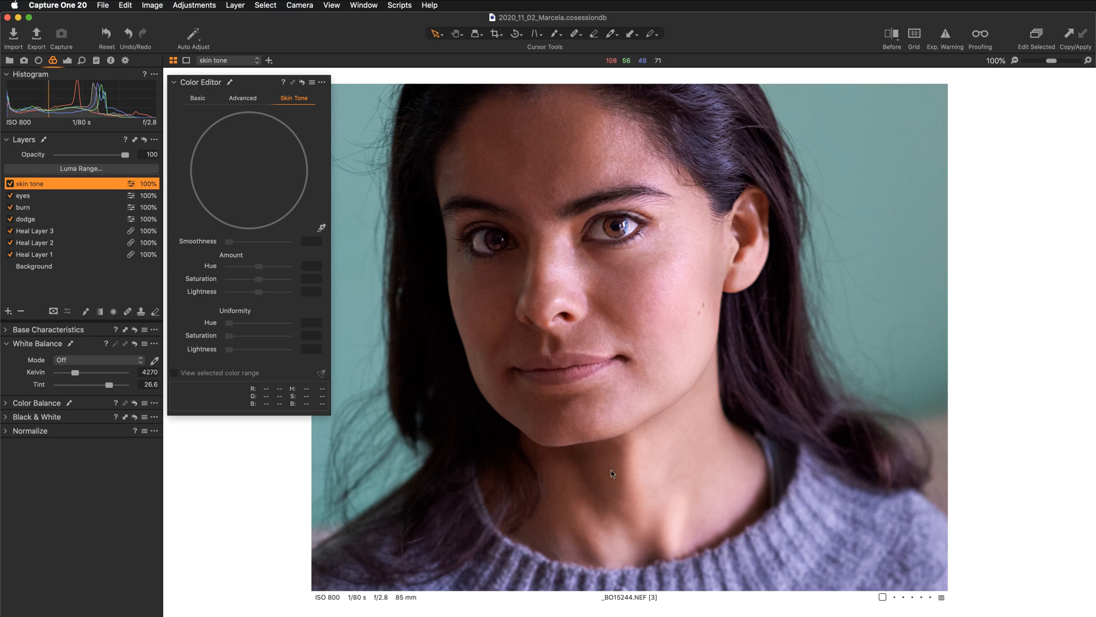
mouse_move(611, 471)
left_mouse_down()
mouse_move(628, 399)
mouse_move(618, 467)
left_mouse_up()
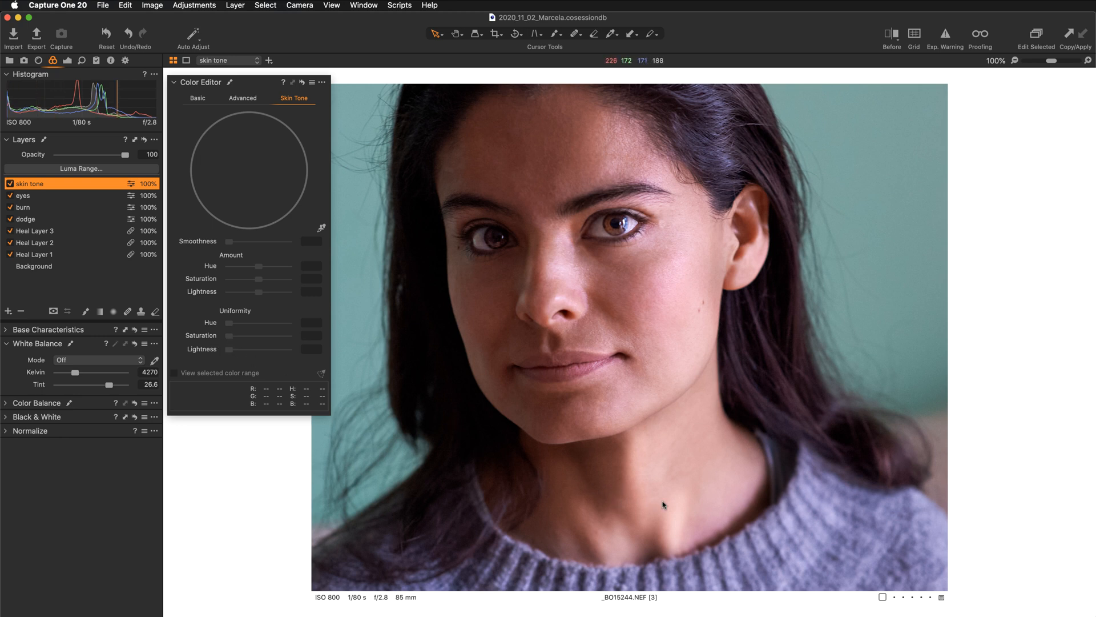
- Sample the skin color near the nose bridge for the skin tone layer and extend its range to full saturation
left_click_drag(714, 514, 729, 464)
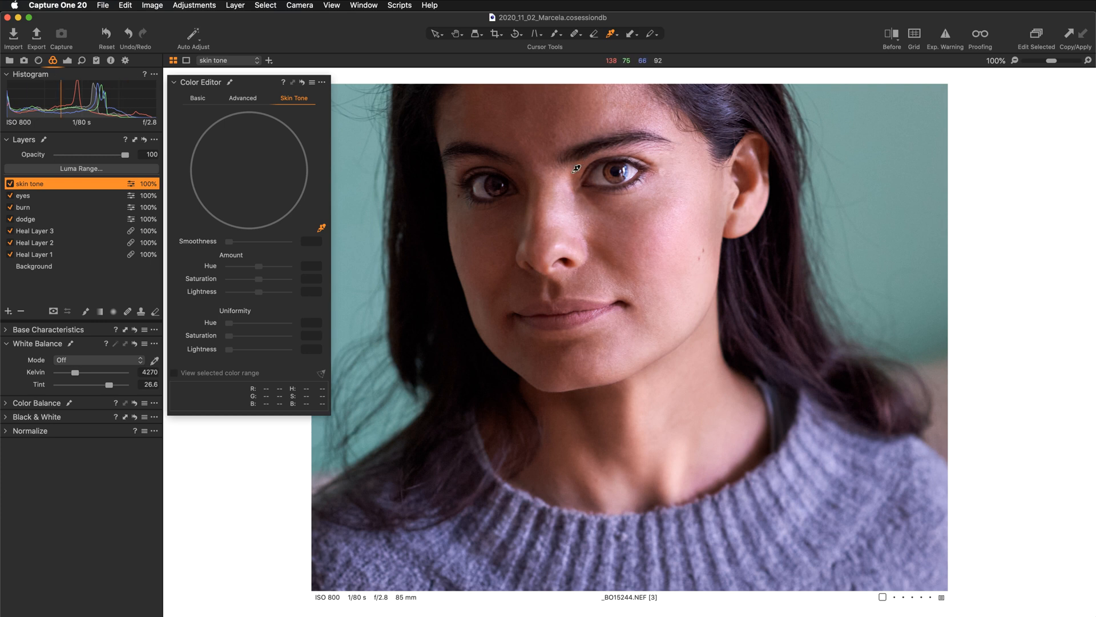
left_click(556, 179)
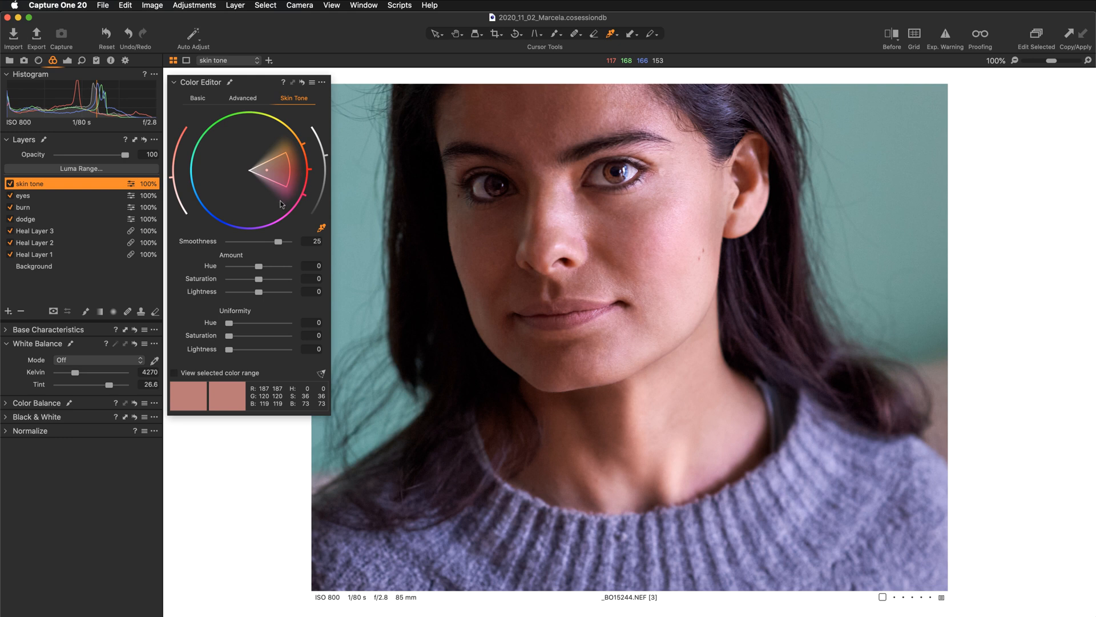
left_click(322, 374)
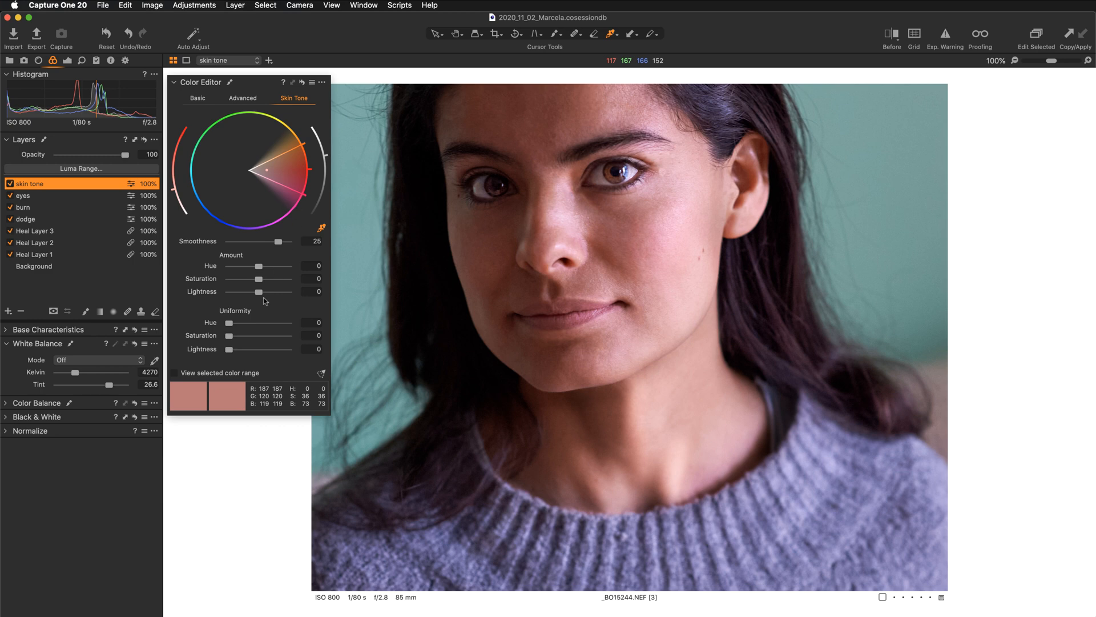
- Preview the selected color range over the whole portrait and compare it with the normal view
left_click(174, 372)
scroll(476, 356, "down", 1)
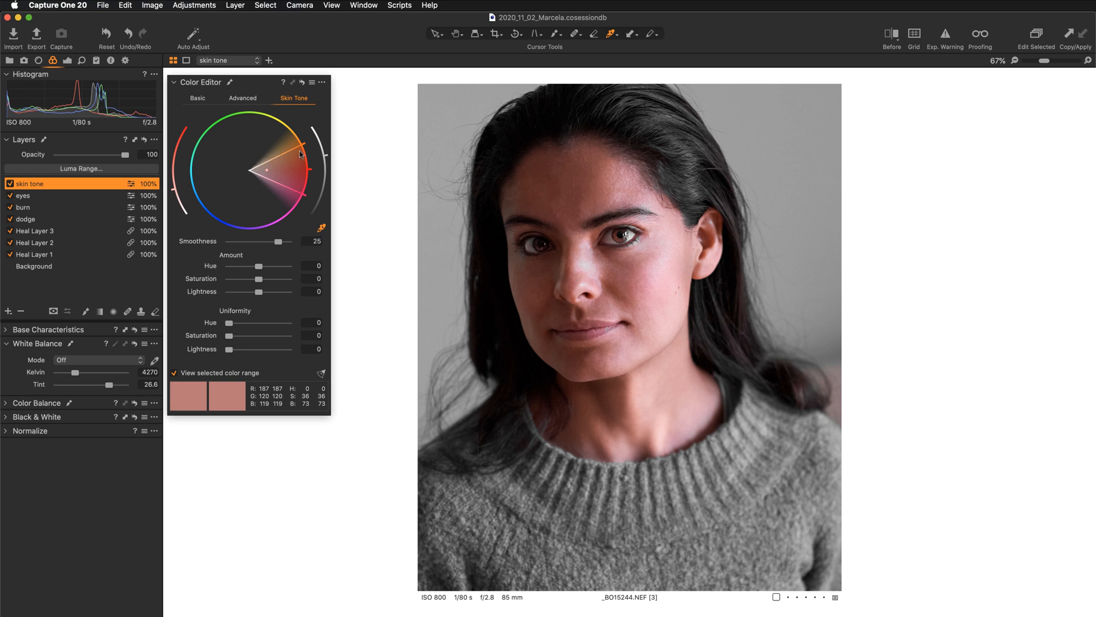
left_click(175, 375)
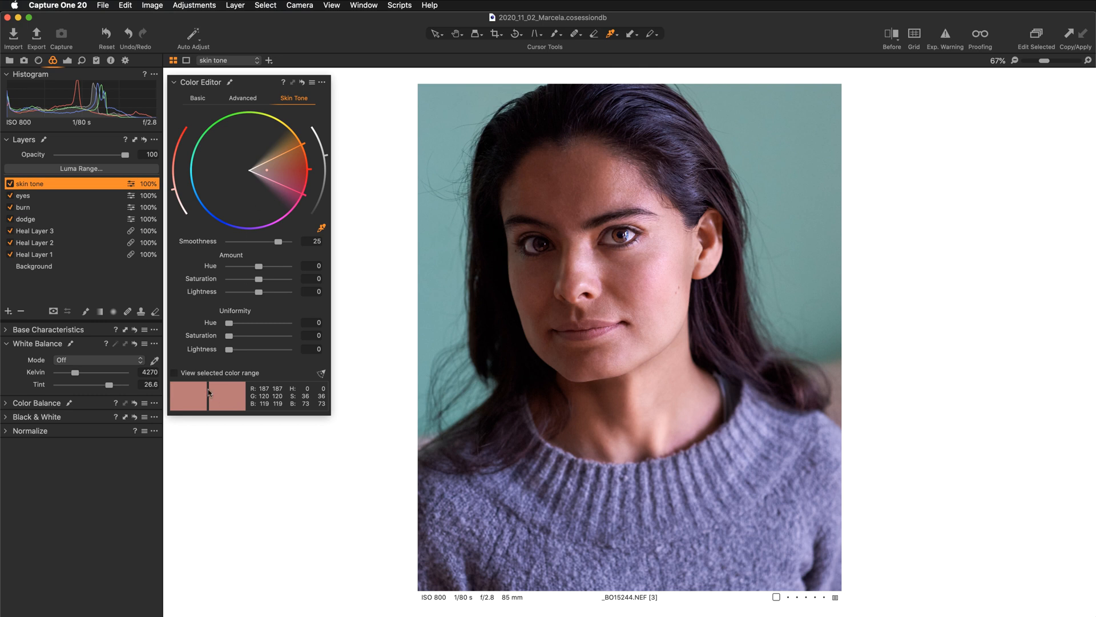
left_click(174, 373)
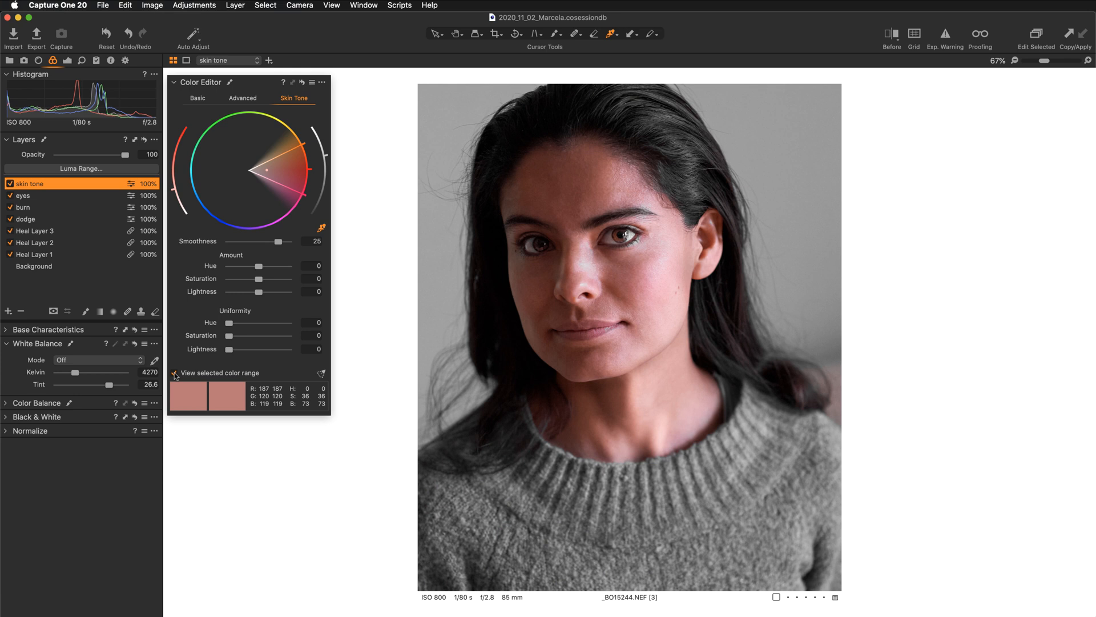
left_click(174, 374)
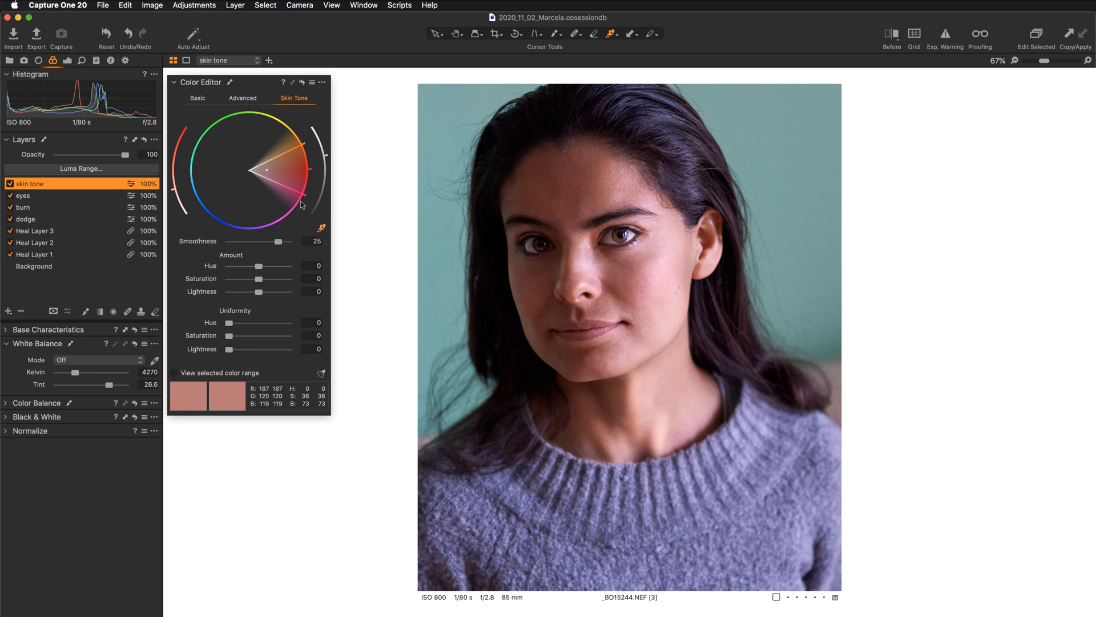
- Widen the selected hue range from red through magenta and blue as far as green
mouse_move(306, 196)
left_mouse_down()
mouse_move(273, 225)
mouse_move(222, 227)
mouse_move(190, 189)
mouse_move(197, 149)
left_mouse_up()
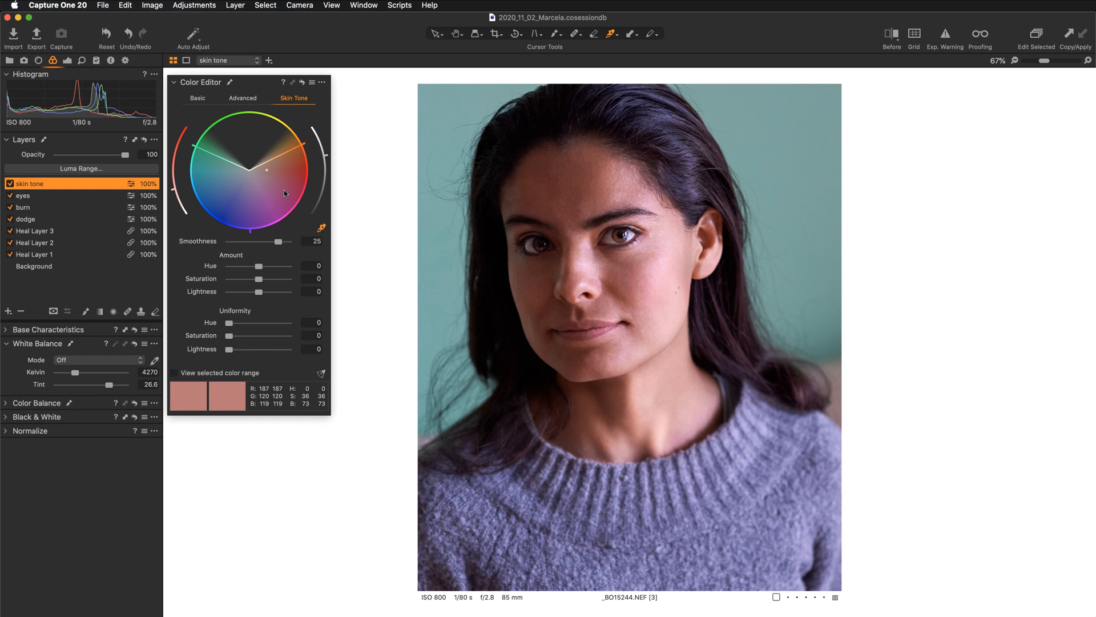
left_click_drag(193, 145, 196, 140)
left_click_drag(195, 141, 195, 142)
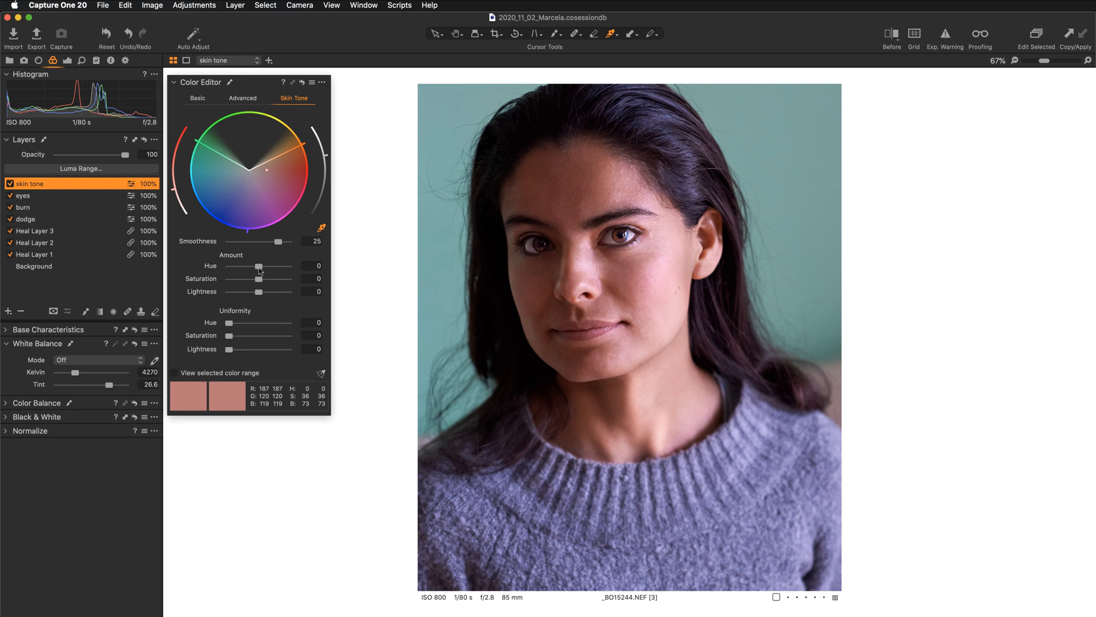
- Try shifting the skin tone's hue amount in both directions and reset it to 0
left_click_drag(258, 266, 309, 272)
left_click_drag(288, 269, 224, 268)
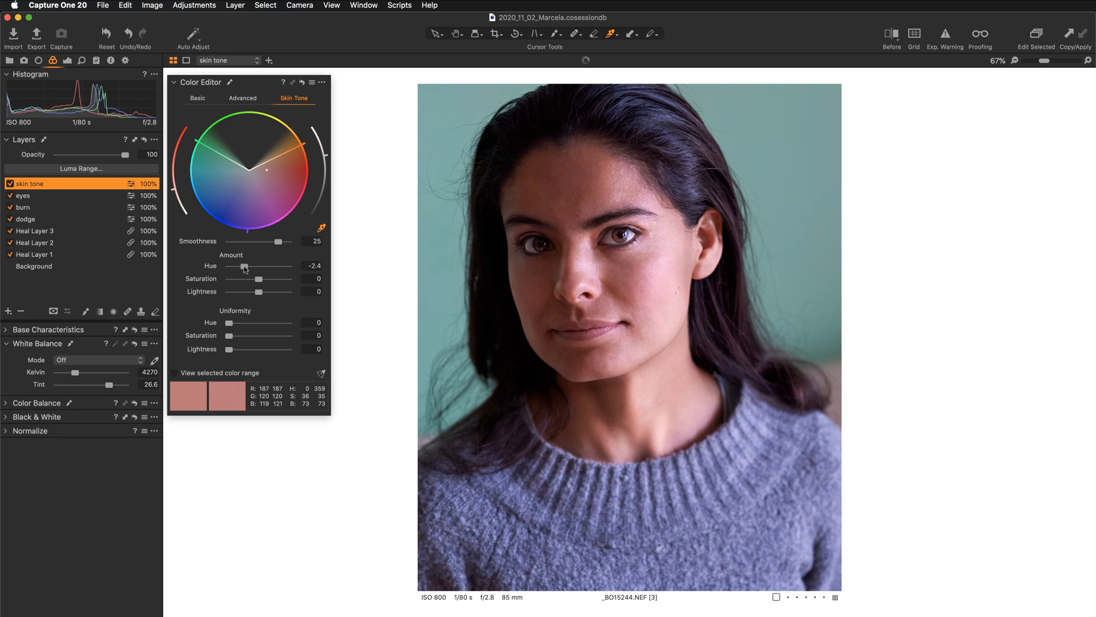
double_click(245, 267)
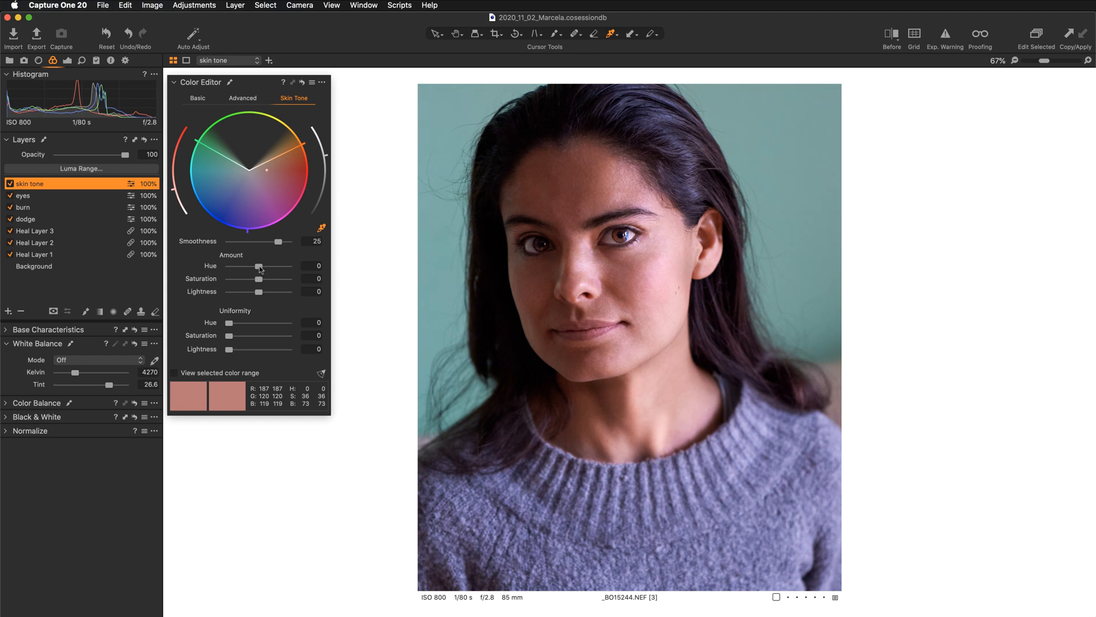
- Set the skin tone amounts to hue 0.9, saturation 8.1 and lightness 3.6
left_click_drag(260, 269, 264, 266)
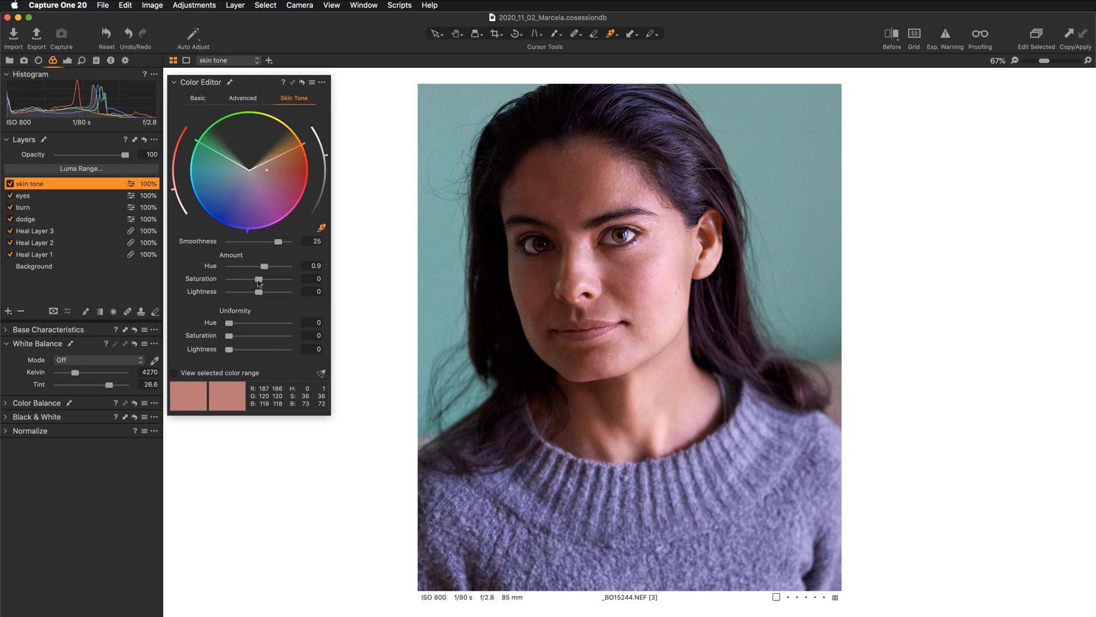
left_click_drag(258, 281, 267, 281)
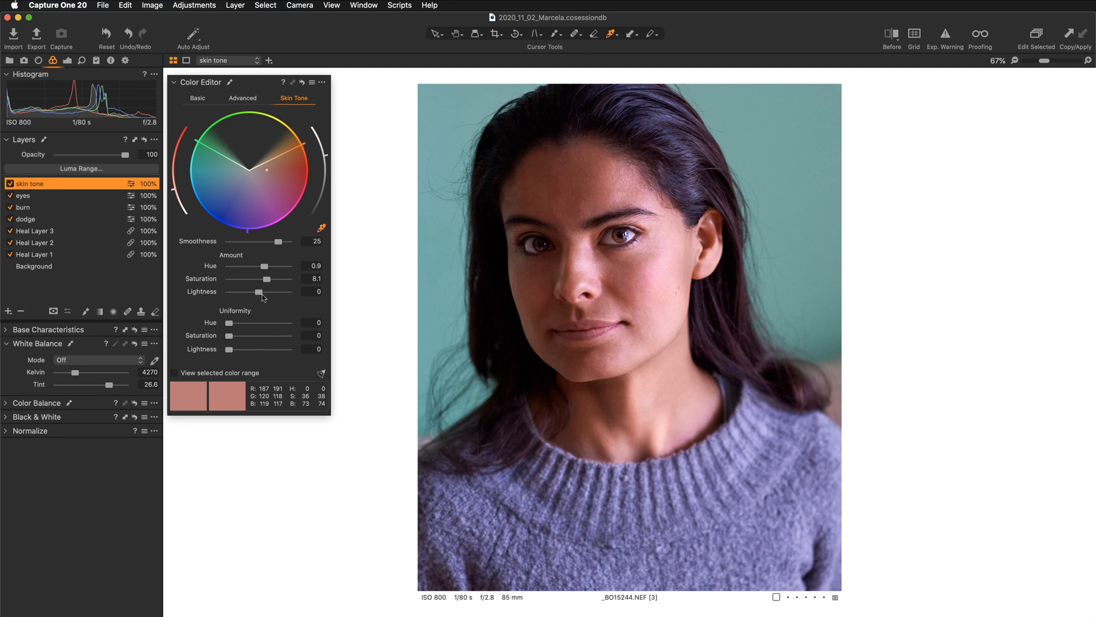
left_click_drag(260, 296, 271, 294)
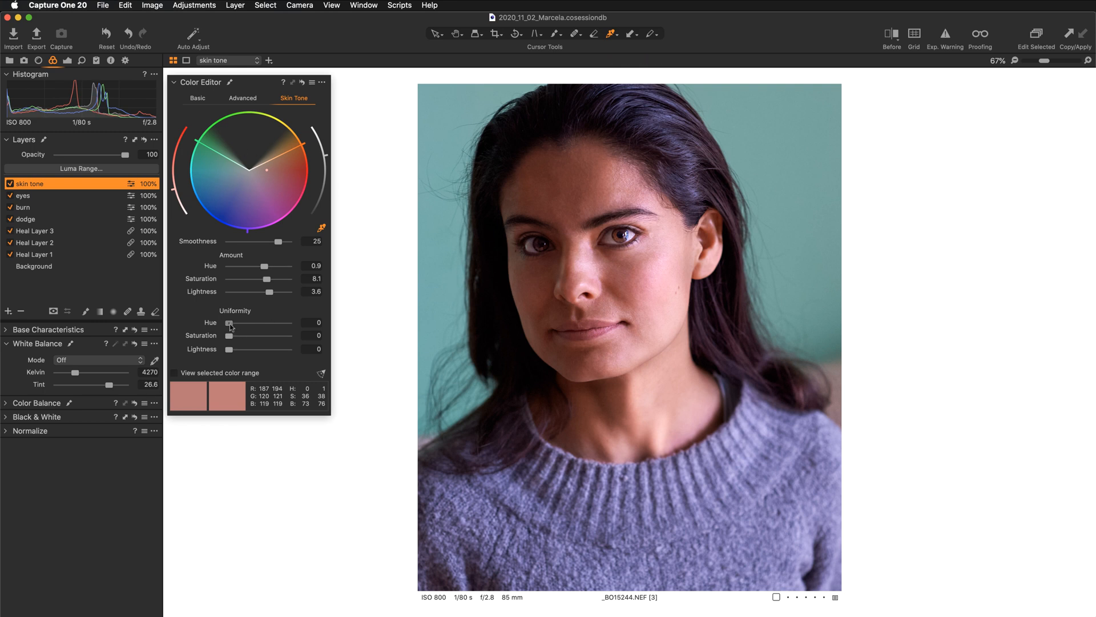
- Set the hue uniformity to 69.7 and shift the reference skin color slightly toward orange
left_click_drag(230, 324, 278, 326)
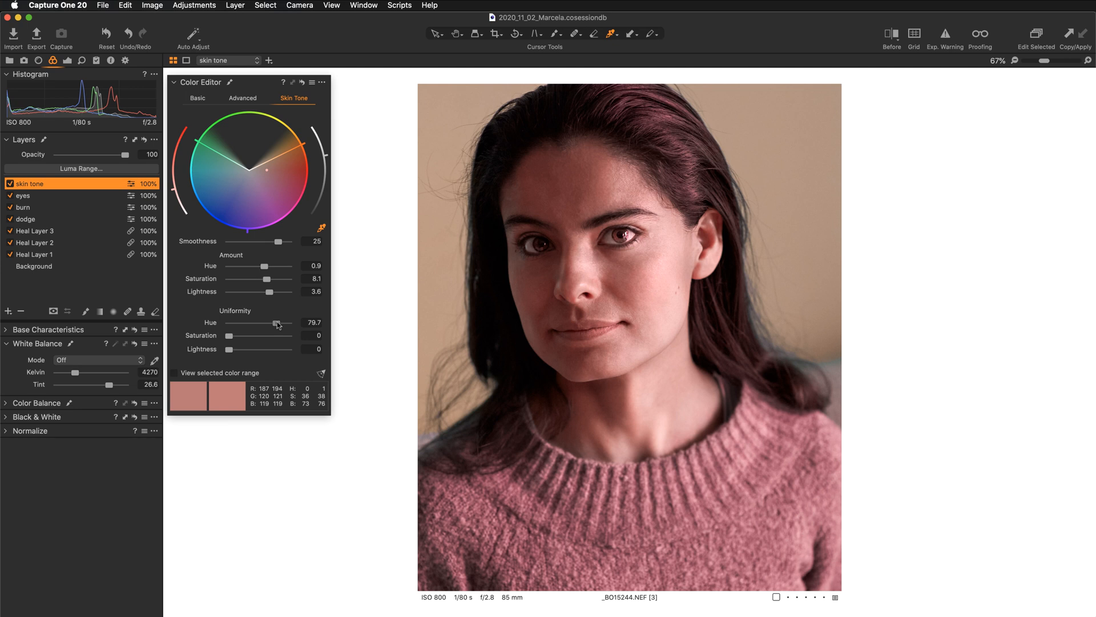
left_click_drag(278, 325, 272, 331)
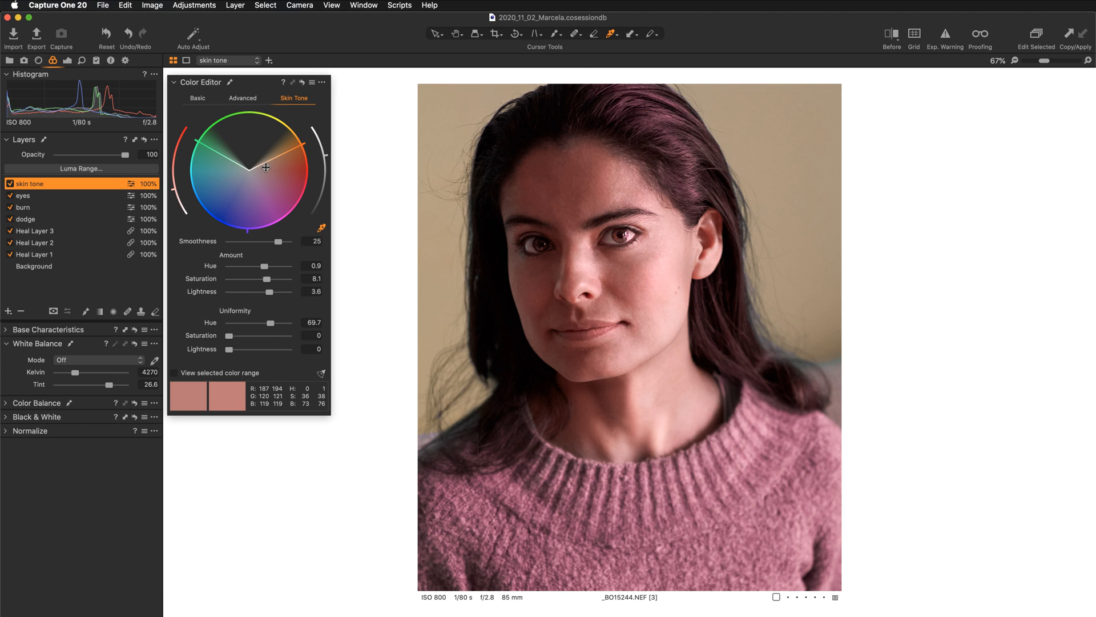
left_click_drag(266, 167, 267, 165)
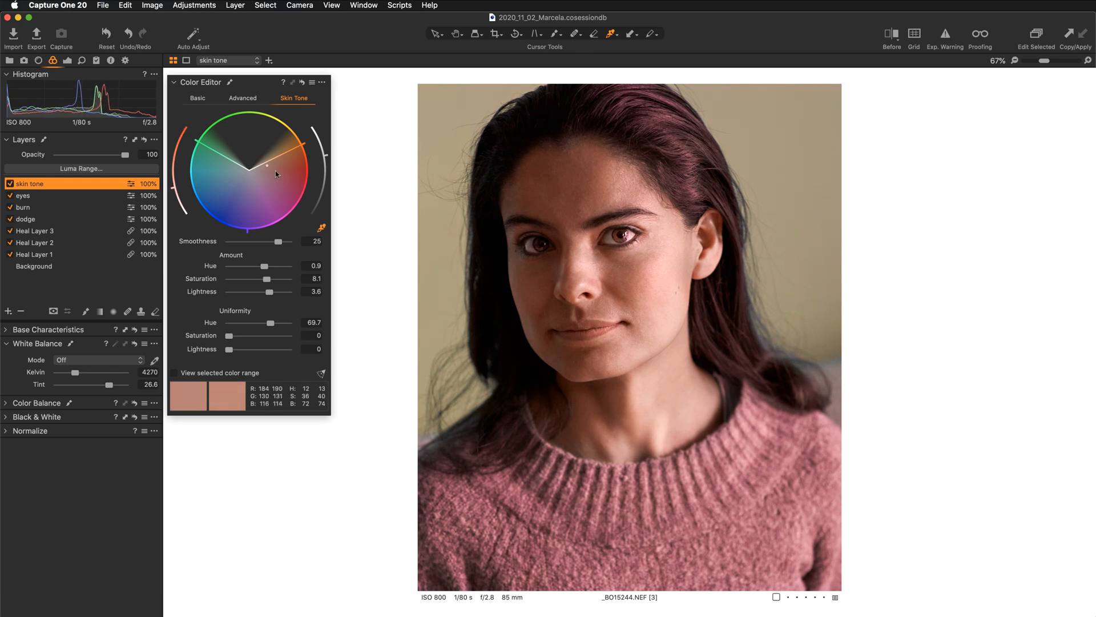
- Set the skin tone's saturation uniformity to 78.4
left_click(314, 279)
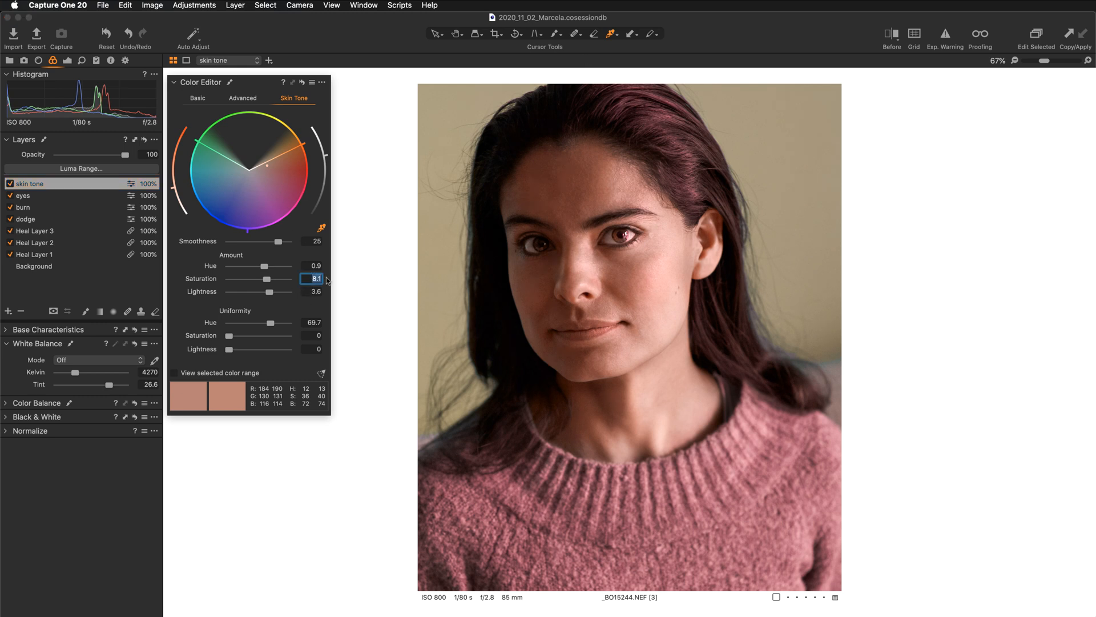
key("Down")
left_click_drag(230, 339, 243, 338)
left_click(335, 290)
left_click_drag(244, 337, 277, 337)
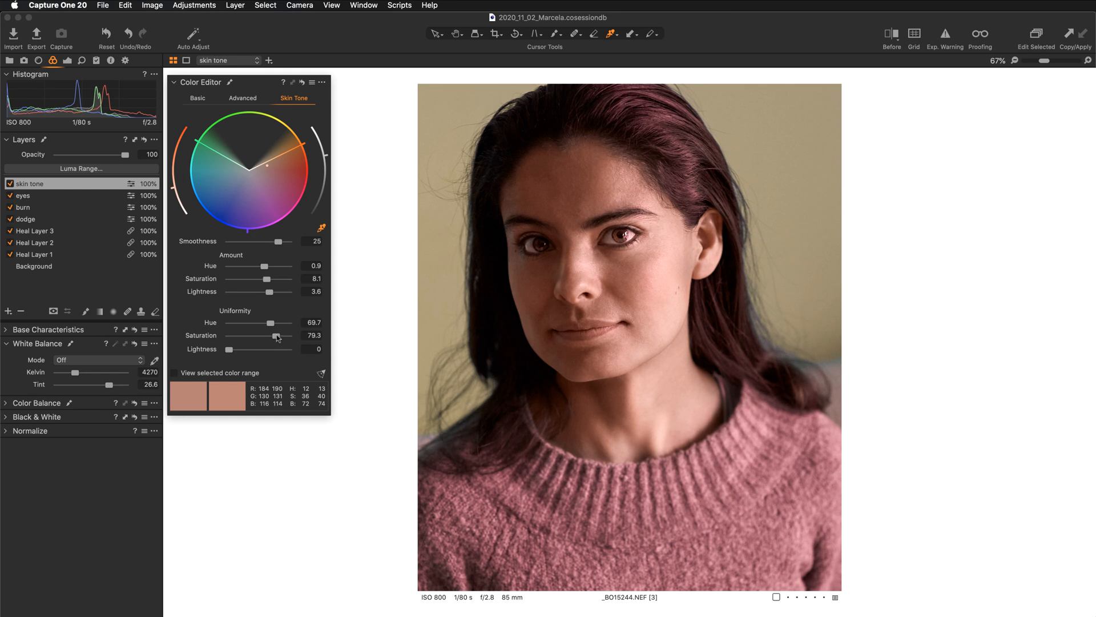
left_click_drag(277, 337, 276, 338)
- Limit the hue range to yellow through red to blue, excluding the teal background, and fine-tune the hue amount to 0.8 and saturation to 8.2
left_click_drag(306, 143, 289, 113)
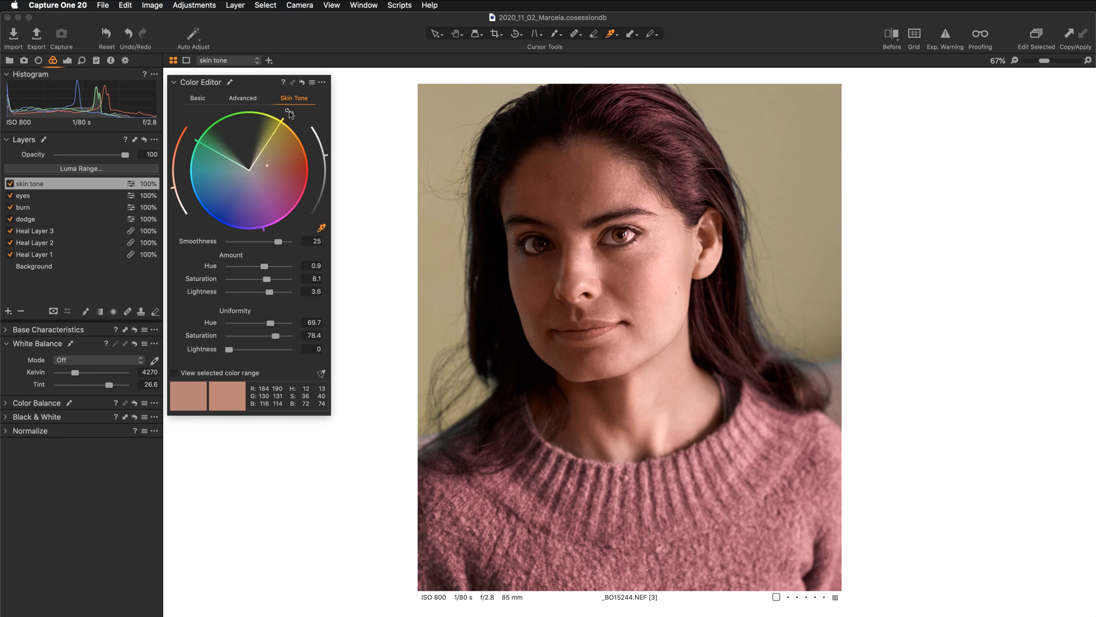
left_click_drag(290, 114, 291, 117)
left_click_drag(199, 139, 227, 242)
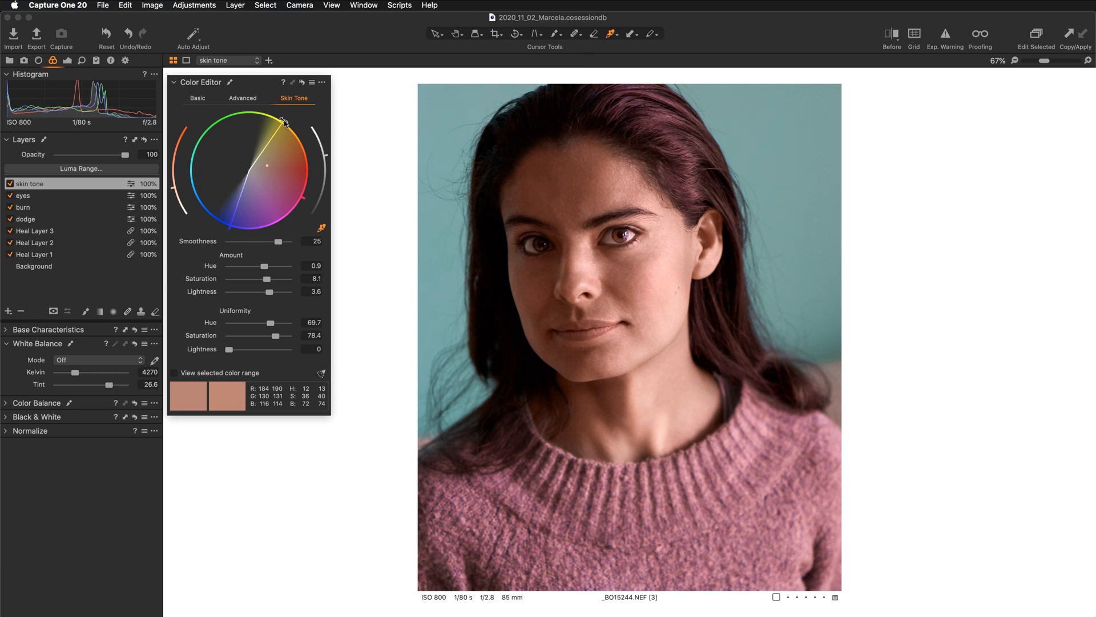
left_click_drag(286, 123, 289, 128)
mouse_move(291, 131)
left_mouse_down()
mouse_move(282, 111)
mouse_move(289, 120)
left_mouse_up()
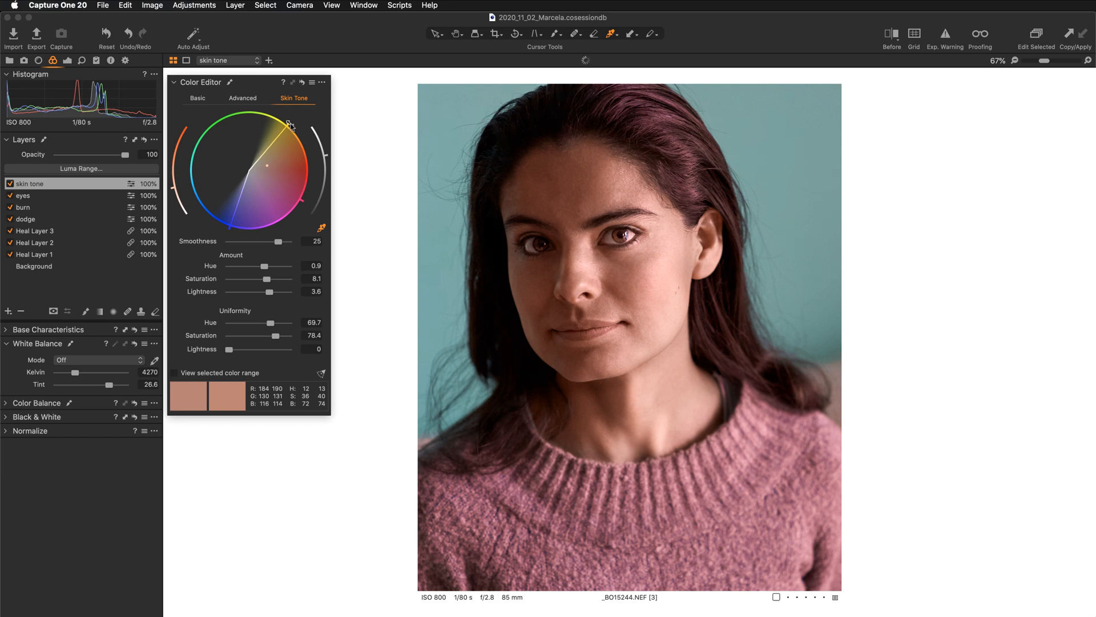
left_click_drag(290, 125, 292, 127)
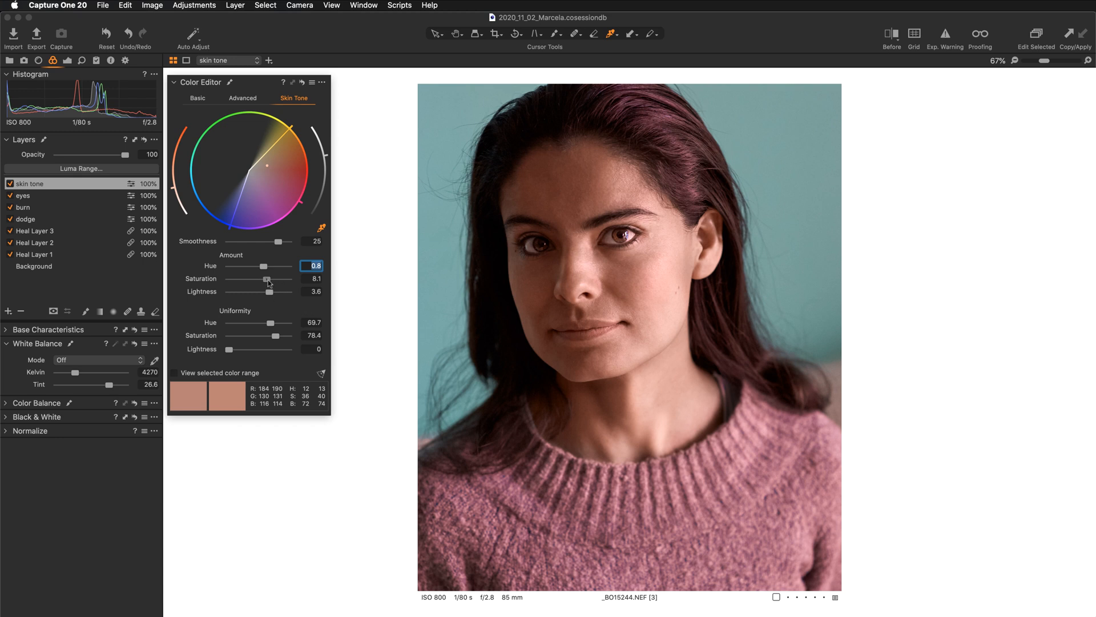
left_click_drag(295, 282, 270, 280)
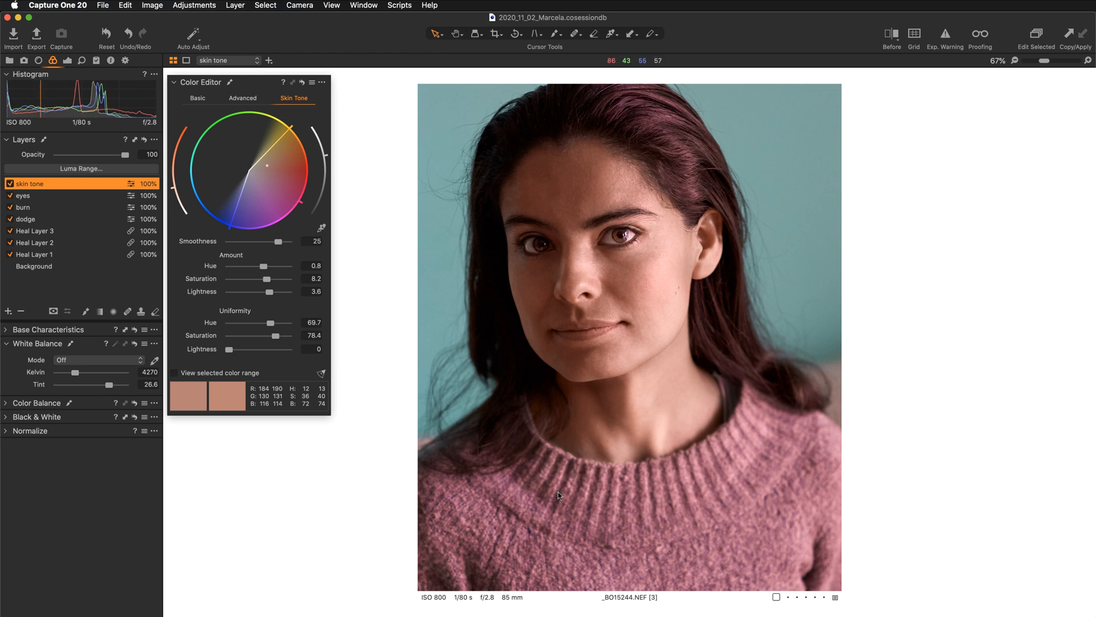
- Check the skin tone layer's mask and erase it over the irises and whites of both eyes at 200% zoom
key("m")
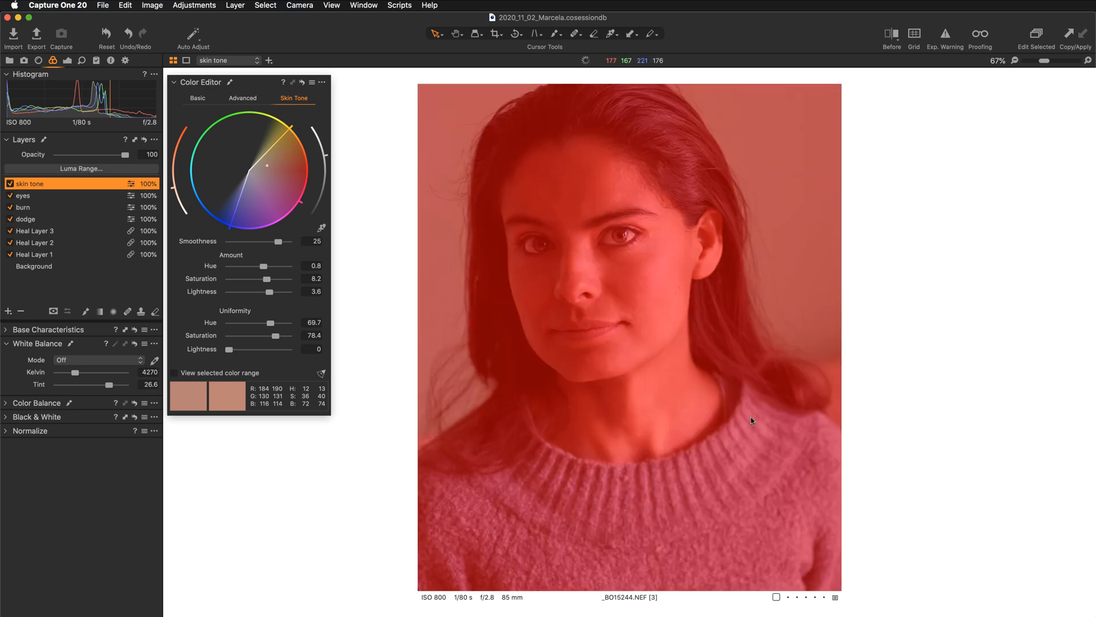
key("m")
key("super+plus")
key("super+plus")
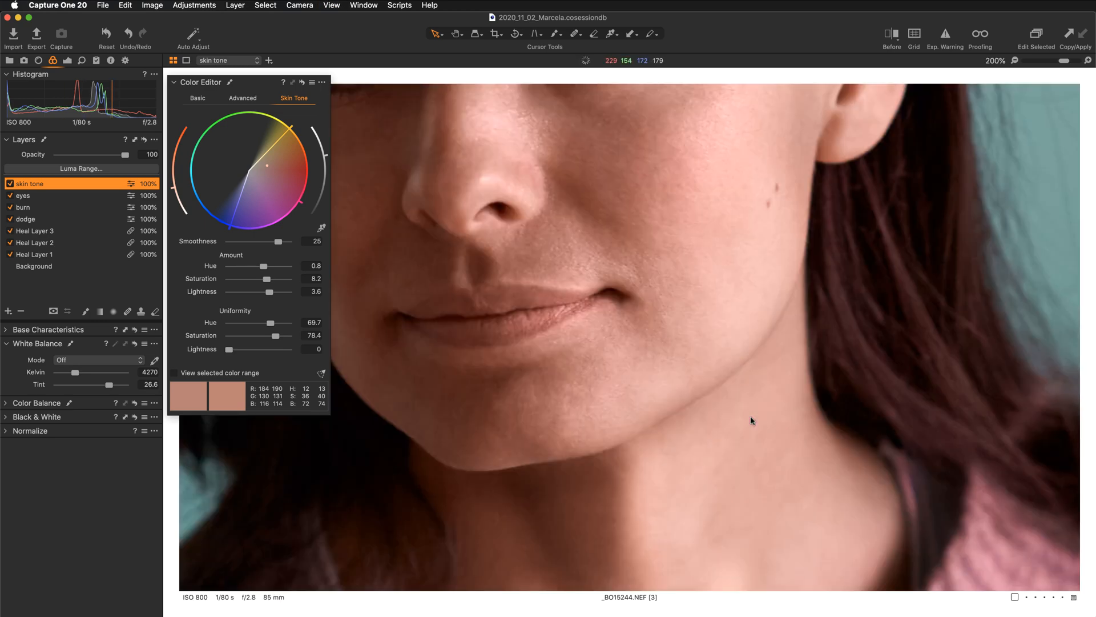
left_click_drag(597, 271, 702, 410)
left_click_drag(577, 321, 575, 356)
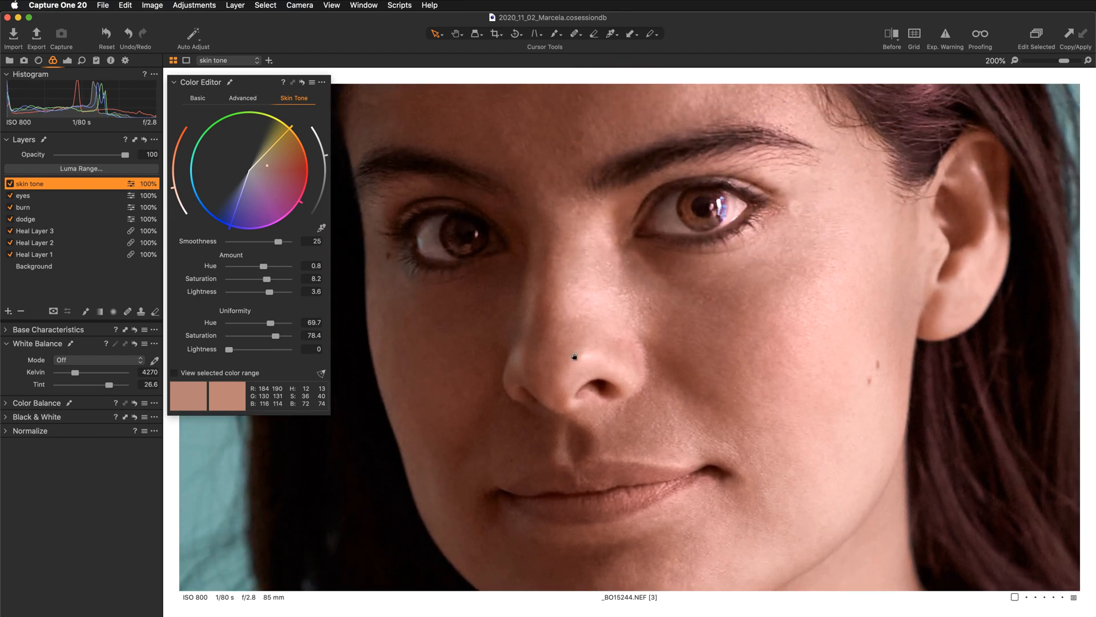
right_click(450, 344)
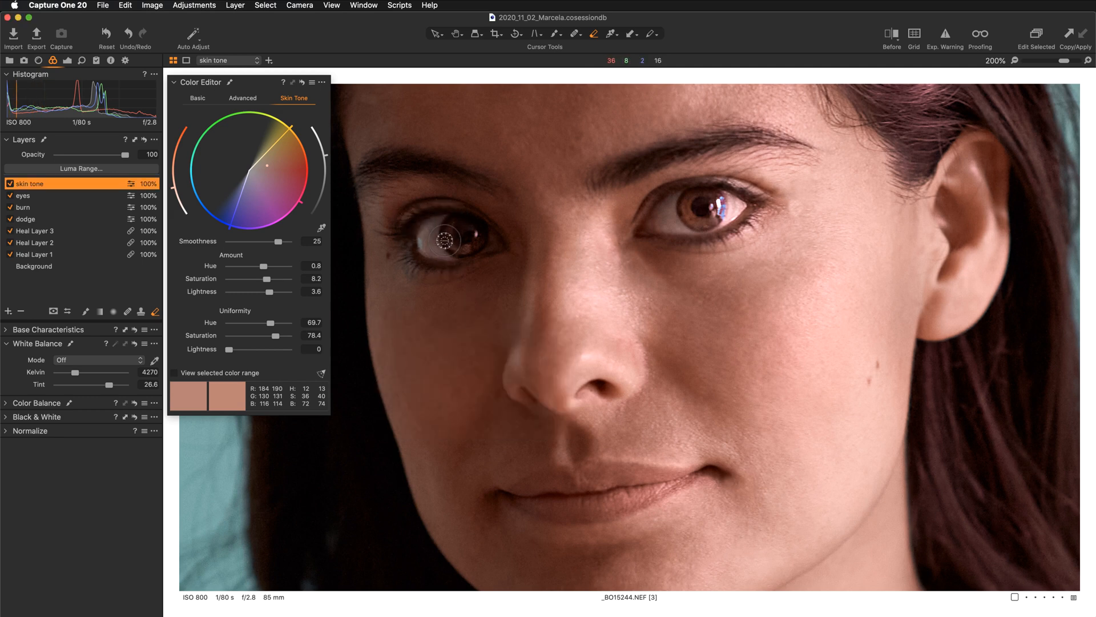
mouse_move(426, 236)
left_mouse_down()
mouse_move(455, 222)
mouse_move(459, 240)
mouse_move(419, 228)
mouse_move(446, 253)
mouse_move(479, 247)
mouse_move(458, 227)
mouse_move(489, 245)
mouse_move(429, 231)
mouse_move(480, 231)
left_mouse_up()
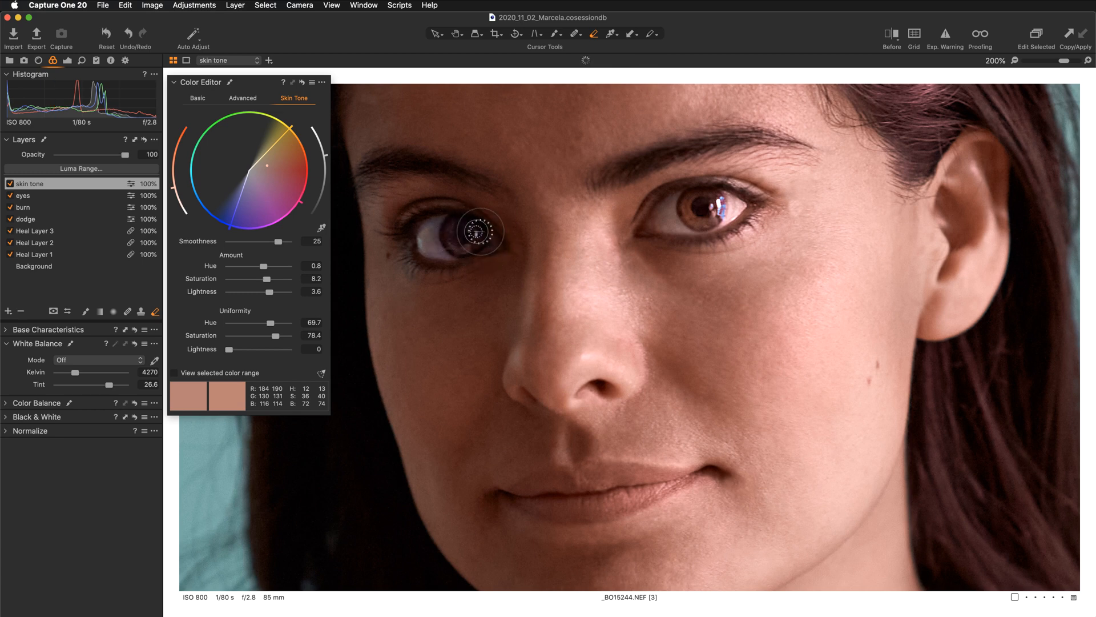
key("m")
key("m")
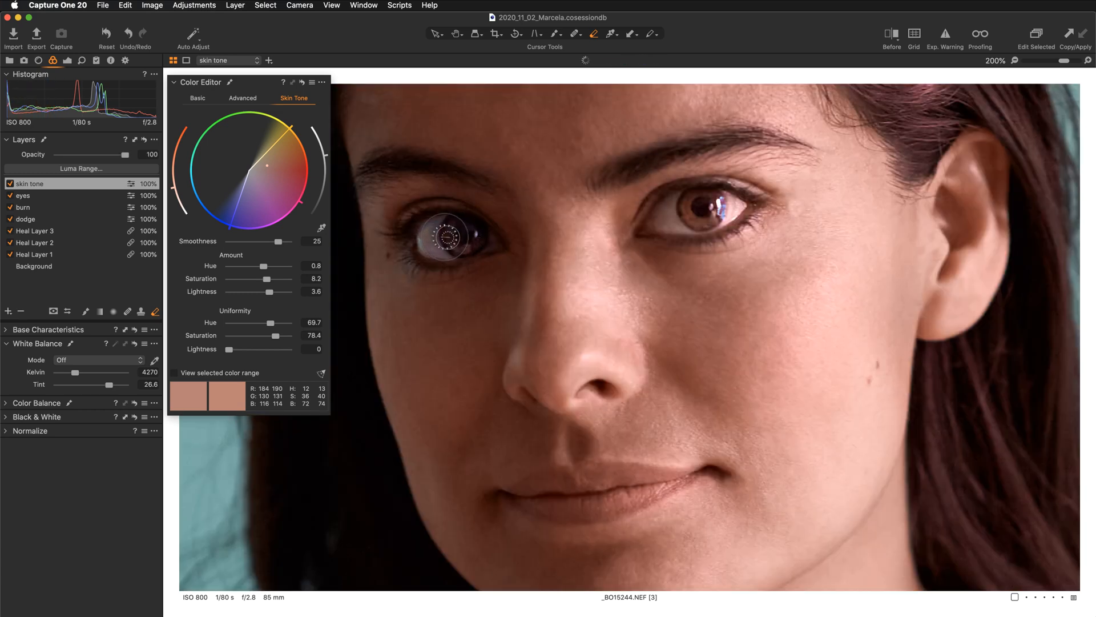
mouse_move(708, 204)
left_mouse_down()
mouse_move(657, 212)
mouse_move(659, 226)
mouse_move(708, 208)
mouse_move(679, 203)
mouse_move(704, 221)
mouse_move(728, 197)
mouse_move(710, 214)
mouse_move(691, 192)
left_mouse_up()
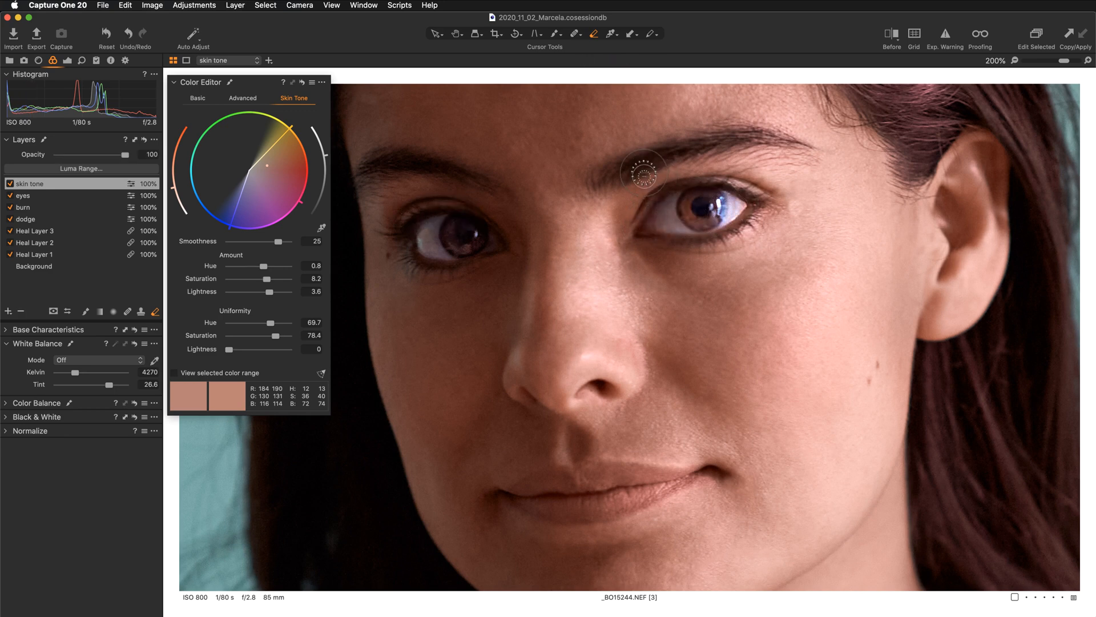
- Lower the eraser's flow and erase the skin tone mask along the eyebrow on the photo's right side
right_click(522, 204)
right_click(601, 232)
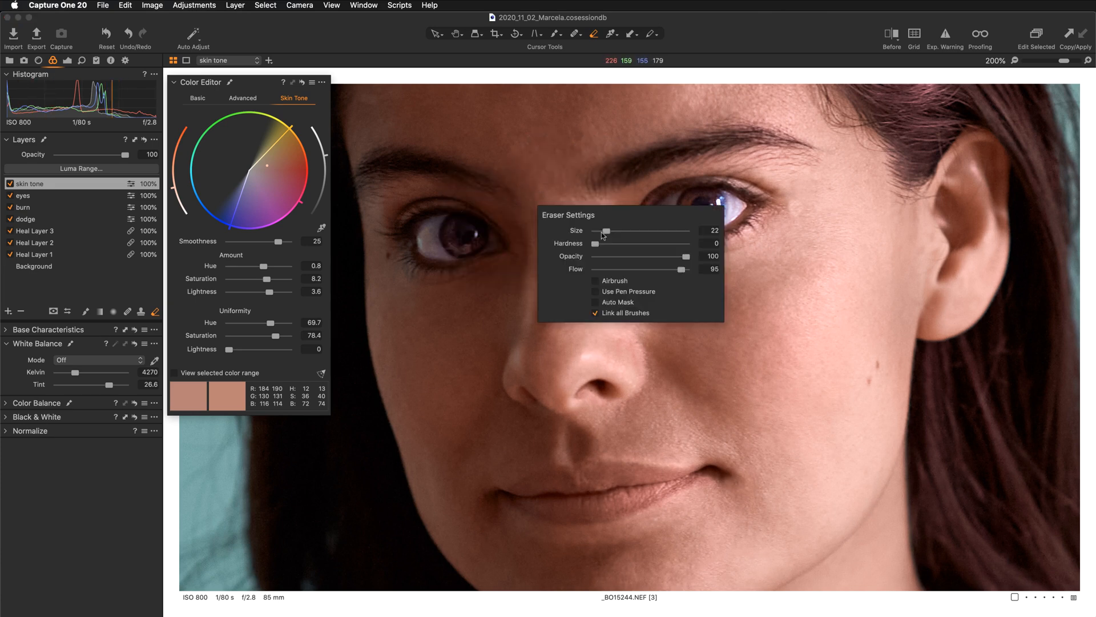
left_click_drag(675, 269, 613, 270)
left_click(656, 158)
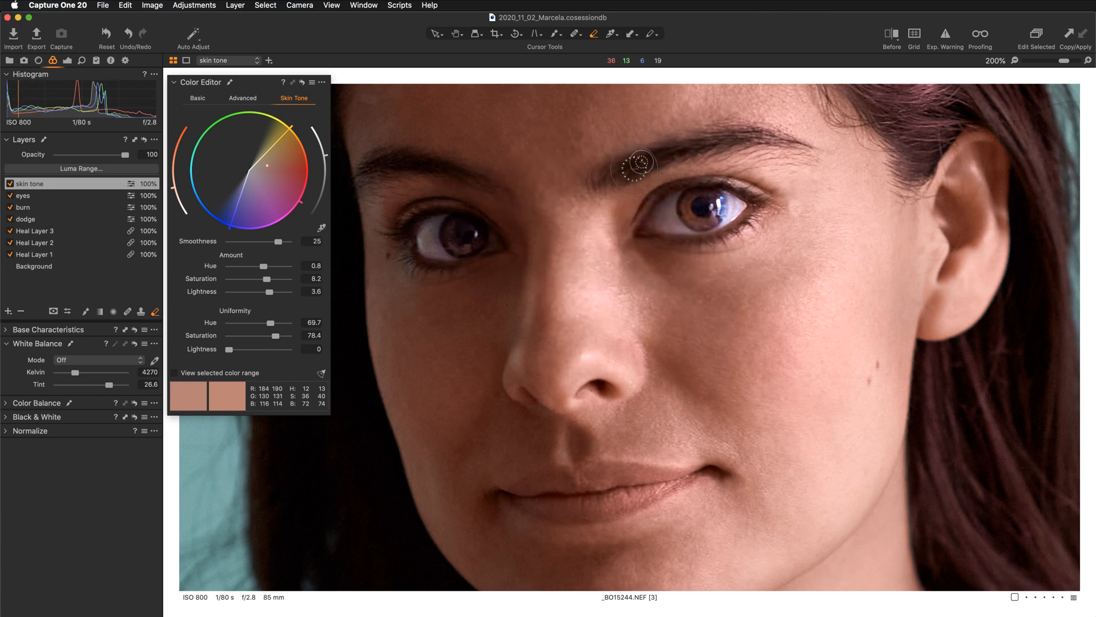
mouse_move(619, 177)
left_mouse_down()
mouse_move(659, 161)
mouse_move(607, 179)
mouse_move(744, 132)
mouse_move(653, 159)
mouse_move(739, 134)
left_mouse_up()
- Erase the skin tone mask along the other eyebrow and refine the erased areas around both eyes
scroll(448, 240, "left", 3)
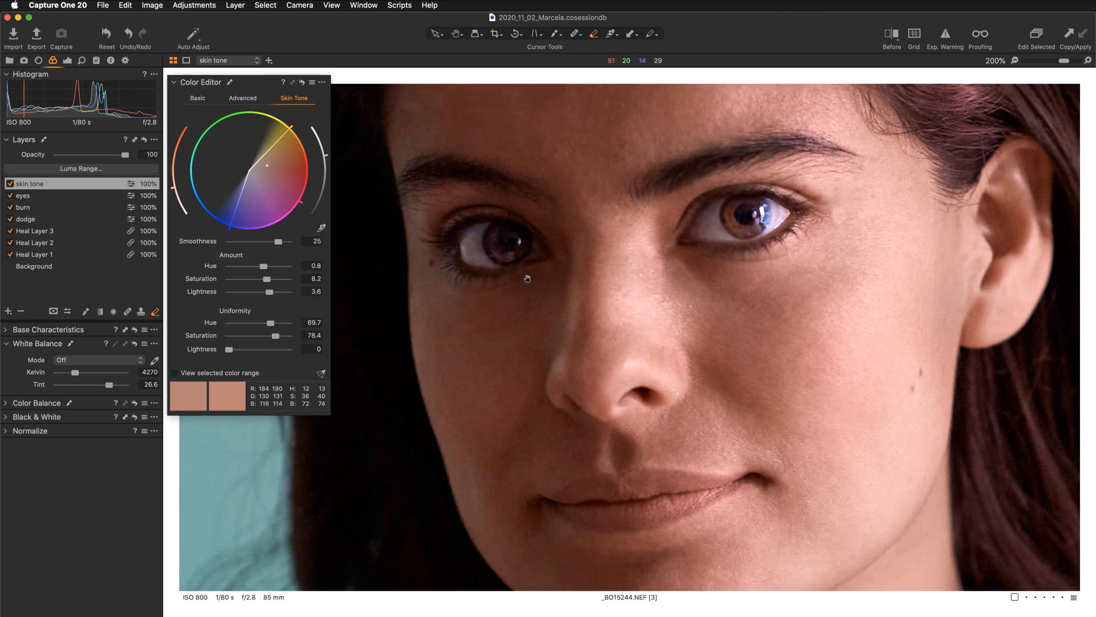
mouse_move(439, 196)
left_mouse_down()
mouse_move(480, 173)
mouse_move(455, 181)
mouse_move(567, 201)
left_mouse_up()
left_click_drag(473, 246, 573, 246)
mouse_move(730, 226)
left_mouse_down()
mouse_move(779, 200)
mouse_move(806, 218)
left_mouse_up()
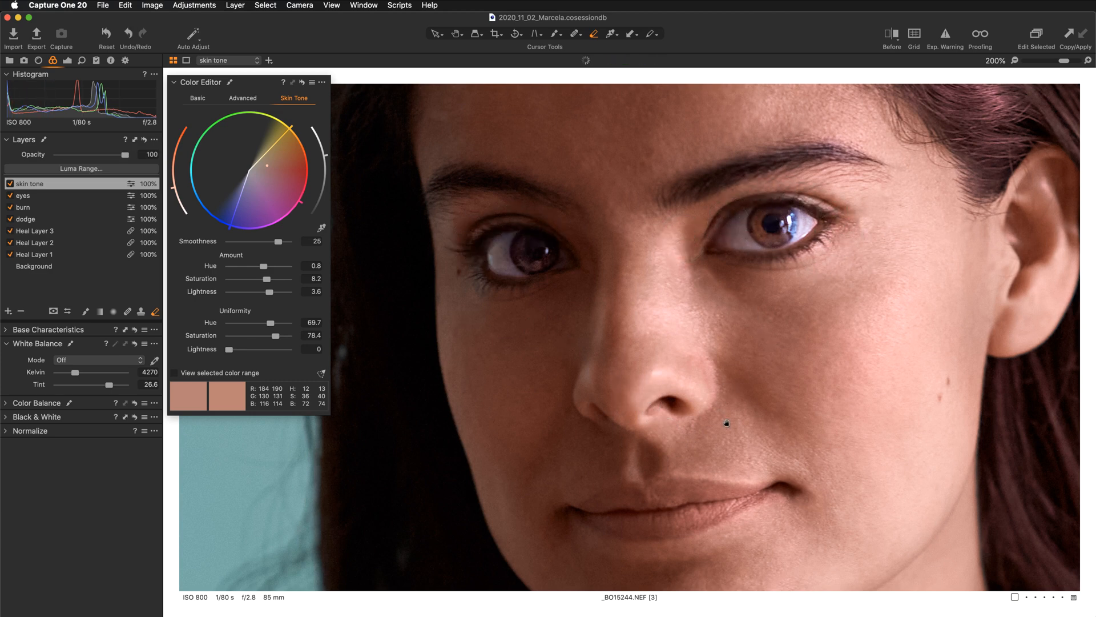
- Erase the skin tone mask over the upper and lower lips, checking the mask overlay for leftover areas
left_click_drag(744, 355, 720, 157)
mouse_move(576, 313)
left_mouse_down()
mouse_move(622, 301)
mouse_move(651, 313)
mouse_move(580, 306)
mouse_move(602, 296)
mouse_move(657, 294)
mouse_move(677, 308)
mouse_move(663, 297)
mouse_move(683, 295)
mouse_move(665, 293)
mouse_move(725, 294)
mouse_move(707, 317)
mouse_move(567, 317)
mouse_move(626, 337)
mouse_move(717, 306)
mouse_move(682, 324)
left_mouse_up()
right_click(657, 319)
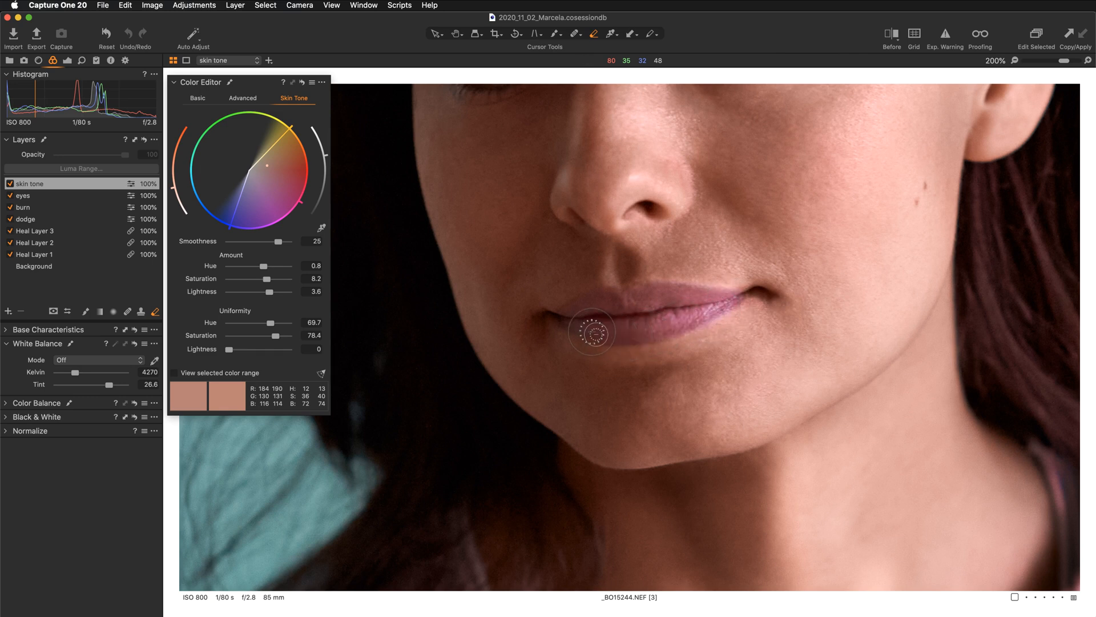
mouse_move(594, 333)
left_mouse_down()
mouse_move(577, 323)
mouse_move(658, 337)
mouse_move(737, 308)
mouse_move(654, 329)
mouse_move(569, 319)
mouse_move(589, 299)
mouse_move(645, 285)
mouse_move(736, 294)
mouse_move(727, 281)
left_mouse_up()
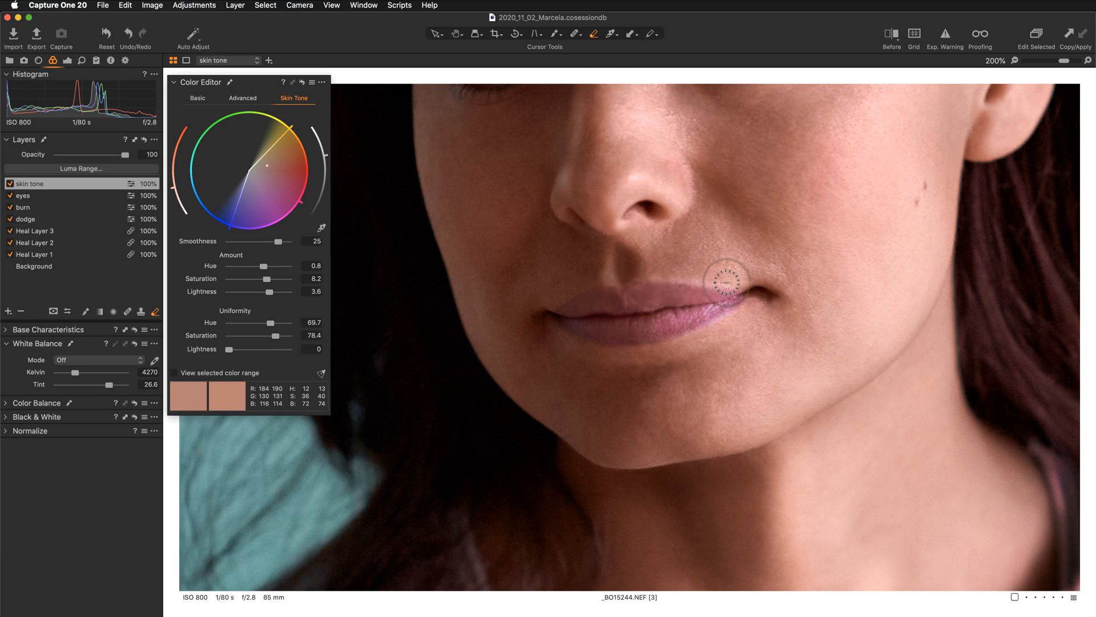
key("m")
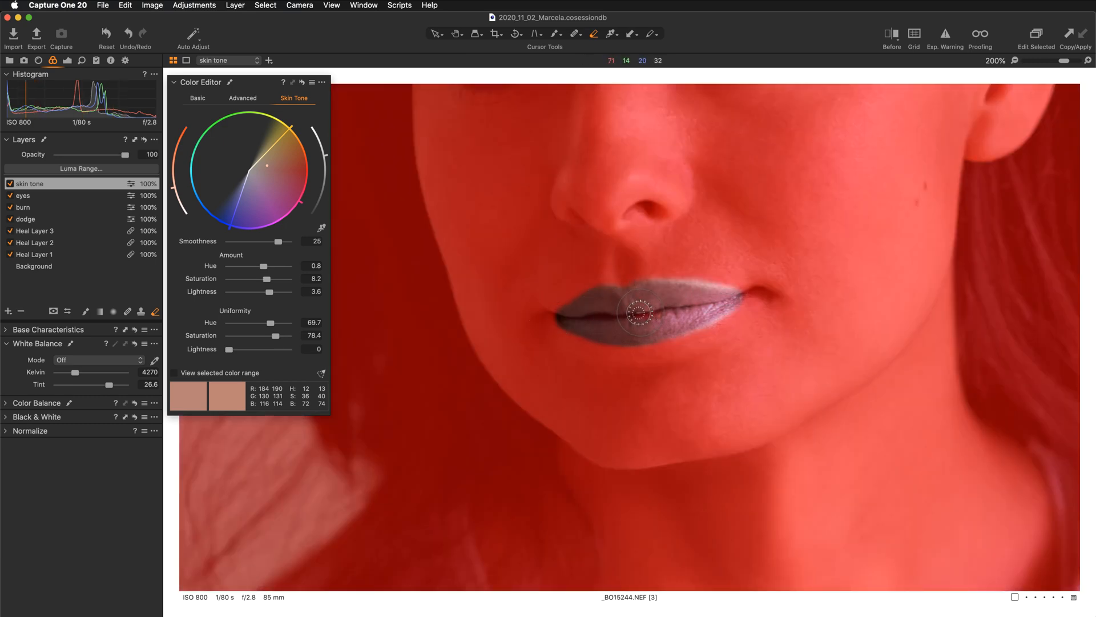
mouse_move(639, 313)
left_mouse_down()
mouse_move(608, 315)
mouse_move(697, 318)
mouse_move(577, 310)
mouse_move(605, 305)
left_mouse_up()
key("m")
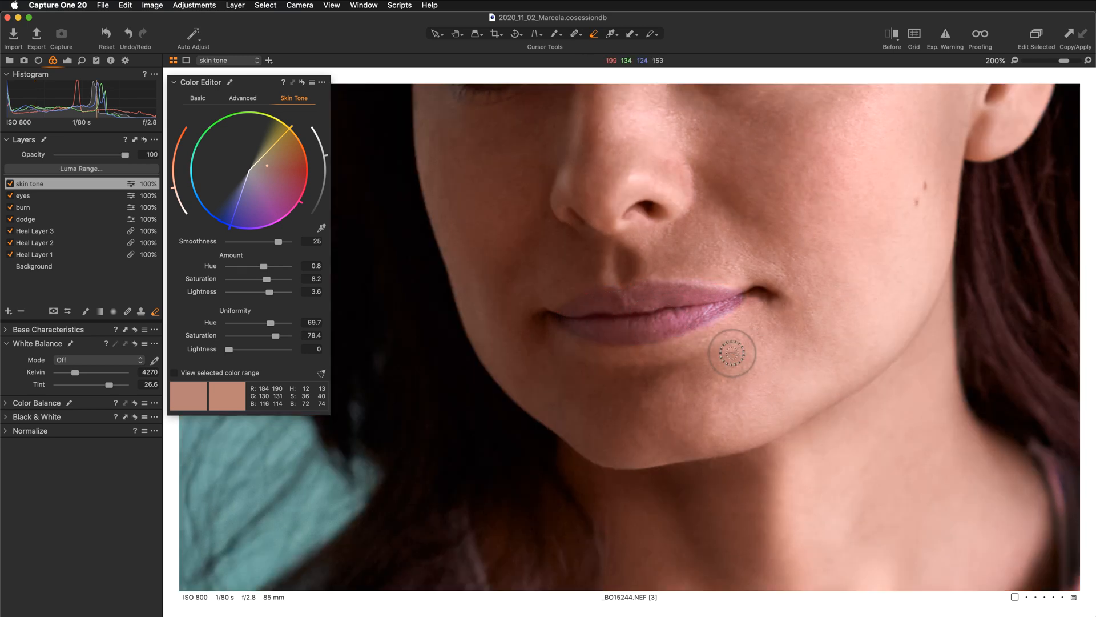
- Lower the eraser's flow, enlarge it, and softly erase the skin tone mask over both cheeks
scroll(732, 354, "up", 5)
scroll(732, 353, "right", 5)
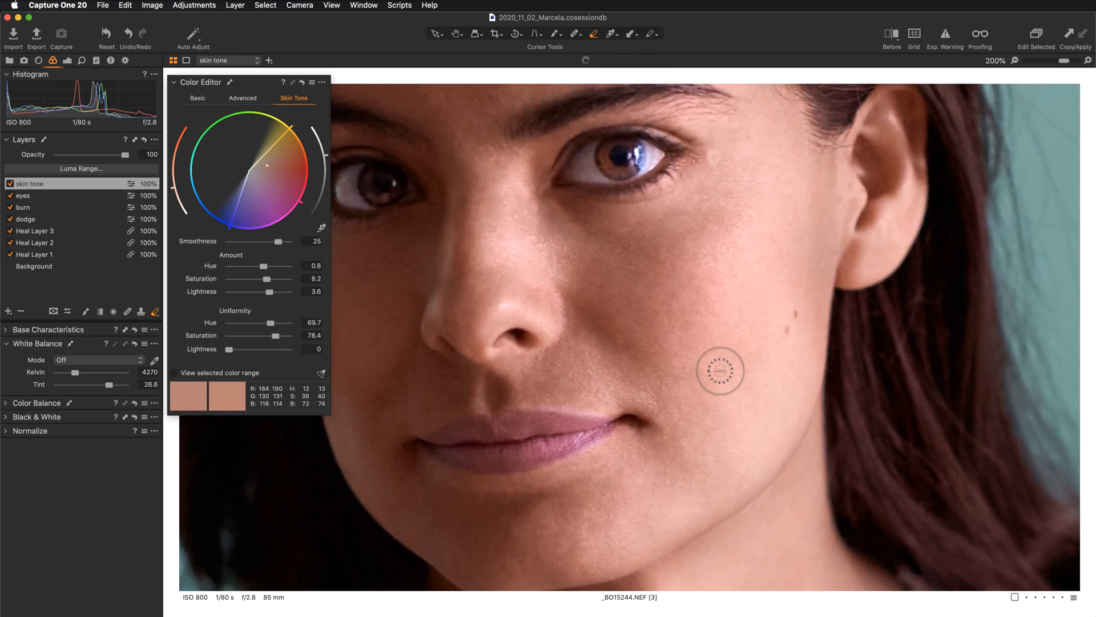
key("super+minus")
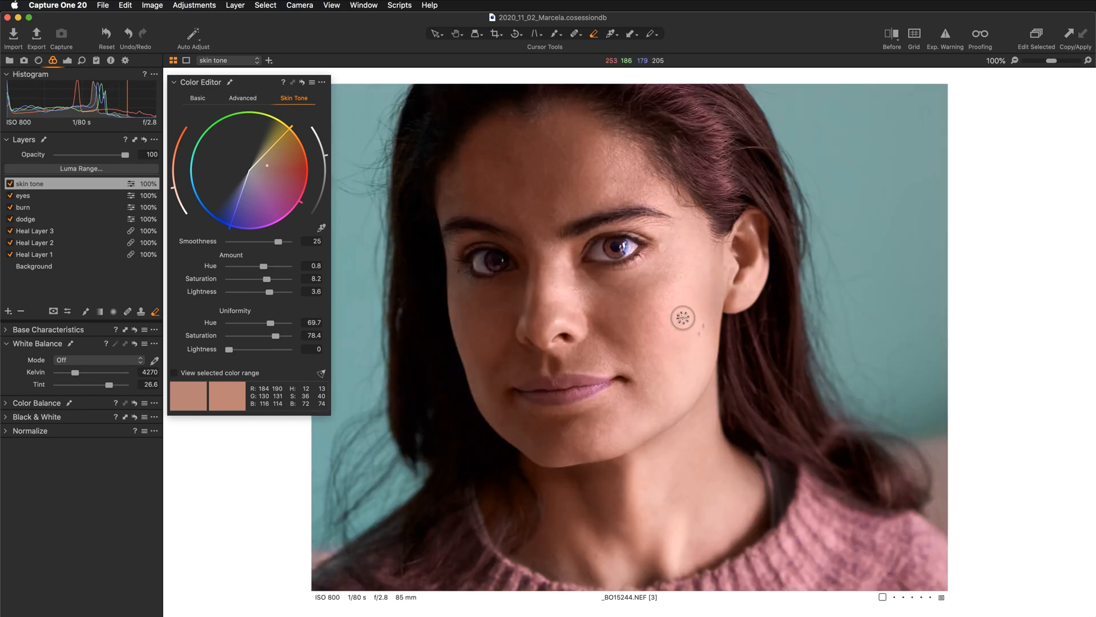
right_click(717, 337)
left_click_drag(744, 356, 711, 356)
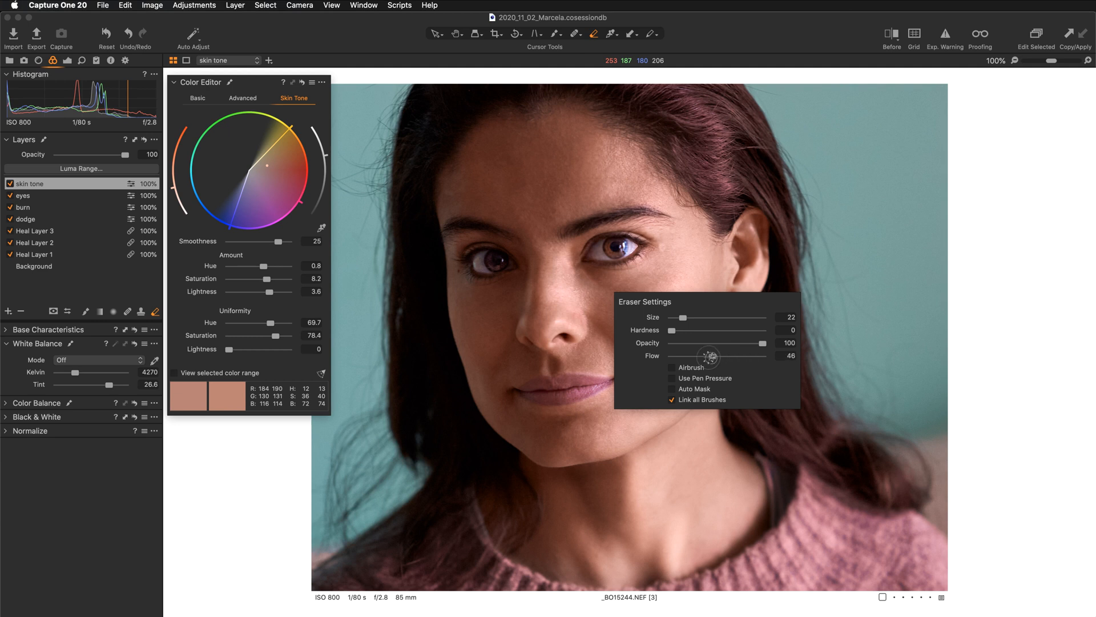
left_click(544, 330)
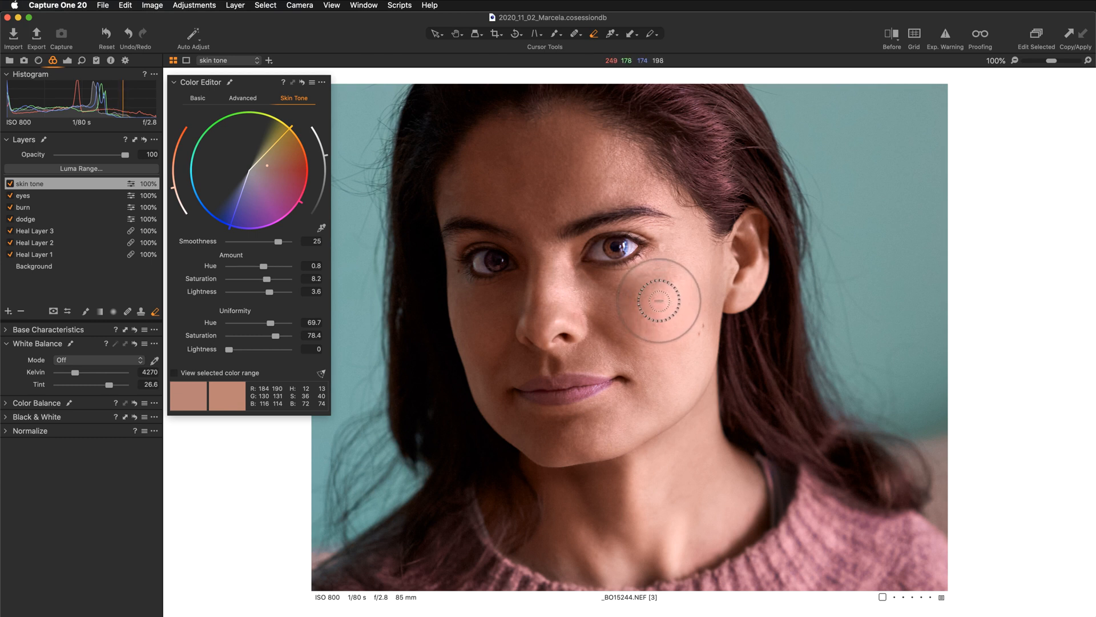
key("bracketright")
key("bracketright")
mouse_move(661, 301)
left_mouse_down()
mouse_move(662, 334)
mouse_move(657, 305)
left_mouse_up()
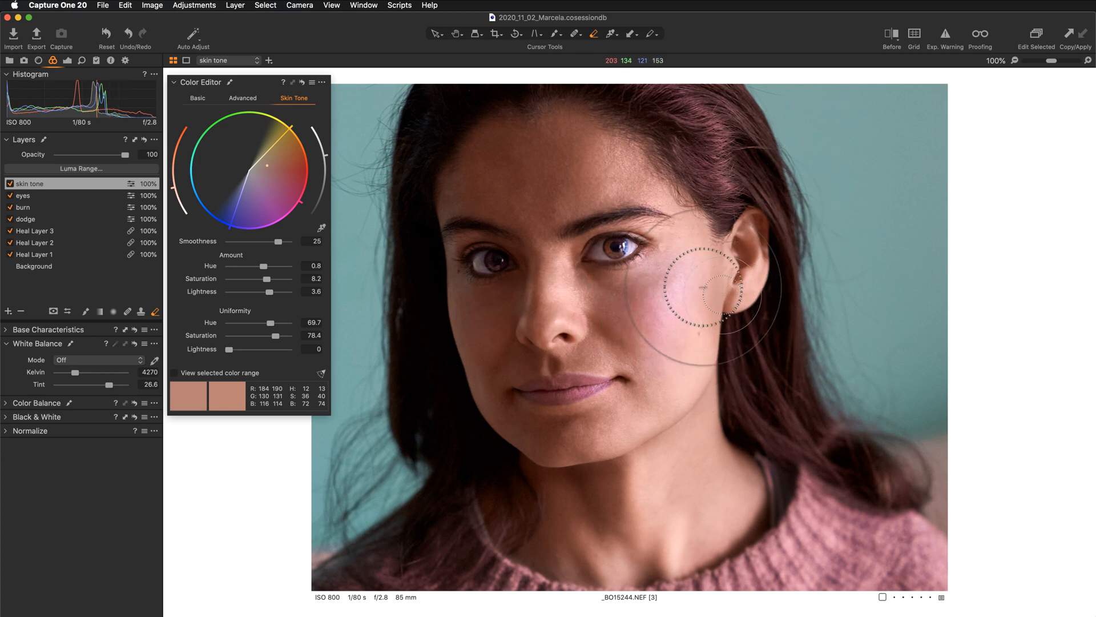
- Erase the skin tone mask over the reddish hair on the crown and down the side towards the ear
left_click_drag(674, 286, 664, 407)
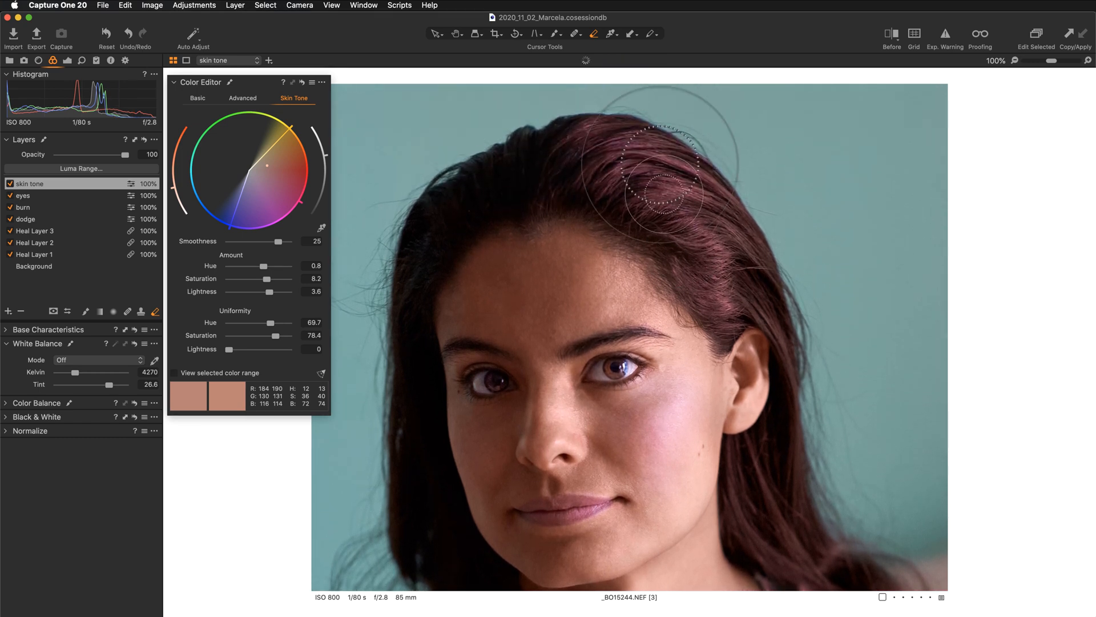
mouse_move(574, 144)
left_mouse_down()
mouse_move(696, 227)
mouse_move(720, 296)
mouse_move(639, 163)
mouse_move(714, 299)
mouse_move(572, 169)
mouse_move(697, 255)
mouse_move(718, 303)
mouse_move(738, 279)
mouse_move(670, 170)
mouse_move(607, 131)
mouse_move(693, 184)
mouse_move(568, 138)
mouse_move(544, 150)
mouse_move(673, 161)
mouse_move(539, 163)
mouse_move(605, 133)
mouse_move(652, 166)
mouse_move(521, 166)
left_mouse_up()
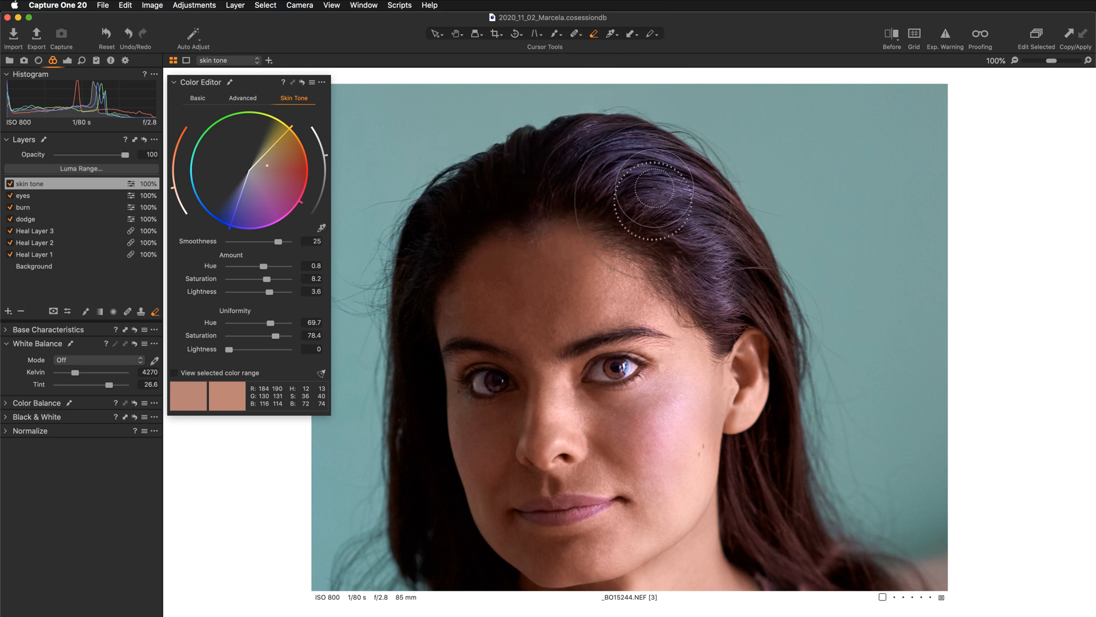
mouse_move(644, 213)
left_mouse_down()
mouse_move(697, 272)
mouse_move(647, 215)
mouse_move(705, 257)
mouse_move(754, 320)
mouse_move(674, 297)
mouse_move(782, 342)
mouse_move(725, 214)
mouse_move(758, 302)
mouse_move(730, 245)
mouse_move(594, 143)
mouse_move(694, 153)
left_mouse_up()
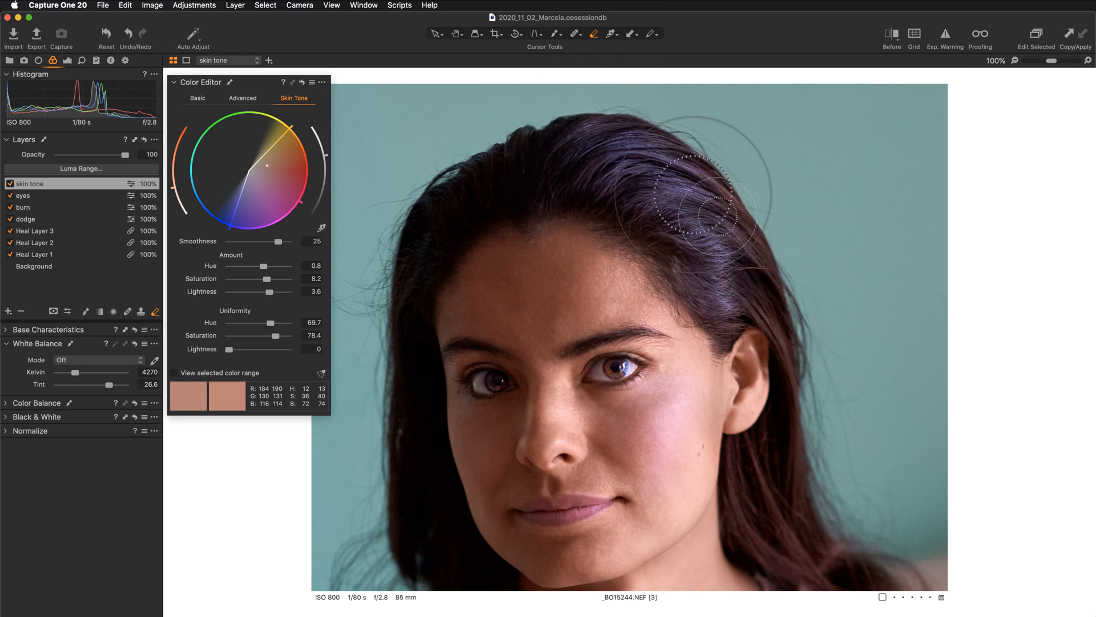
mouse_move(614, 160)
left_mouse_down()
mouse_move(575, 174)
mouse_move(592, 167)
mouse_move(559, 152)
mouse_move(704, 207)
mouse_move(685, 171)
mouse_move(760, 254)
mouse_move(761, 301)
mouse_move(716, 226)
mouse_move(740, 232)
mouse_move(739, 279)
mouse_move(756, 276)
mouse_move(753, 297)
mouse_move(729, 236)
mouse_move(741, 237)
mouse_move(766, 308)
mouse_move(737, 293)
mouse_move(737, 307)
mouse_move(723, 284)
mouse_move(745, 289)
left_mouse_up()
- Check the skin tone mask and paint it back with a smaller, higher-flow brush over the background along the hair's upper edge
key("super+0")
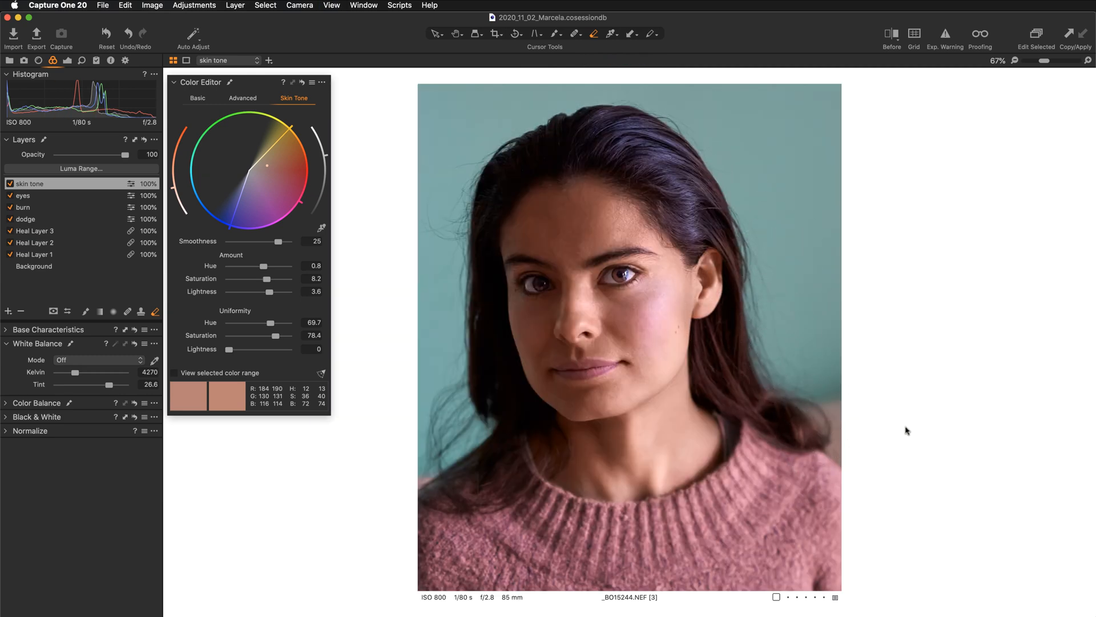
key("m")
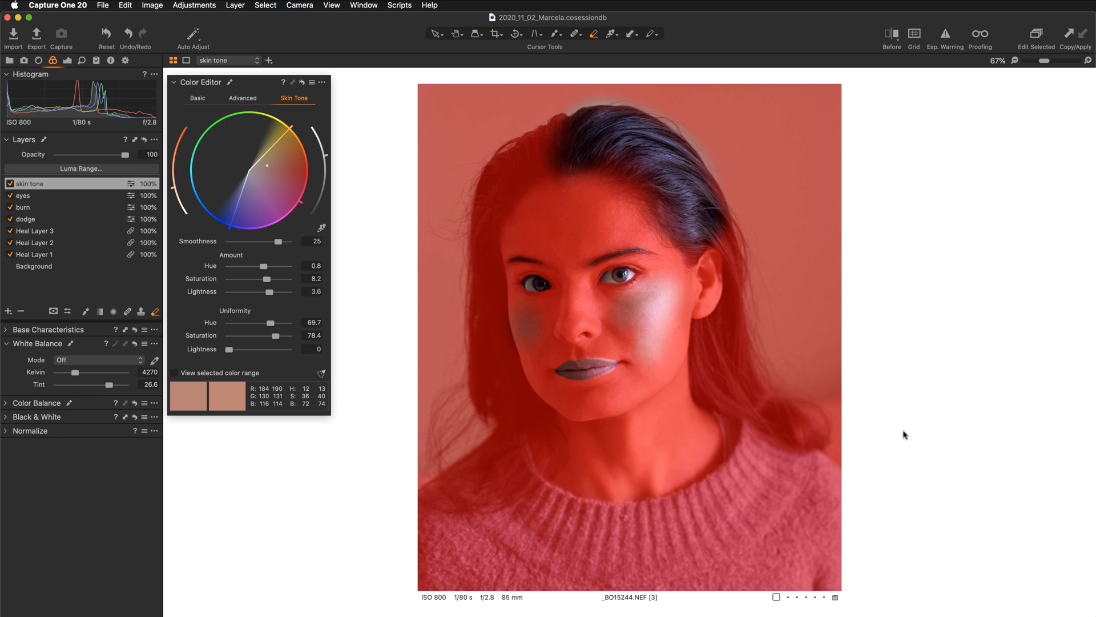
key("m")
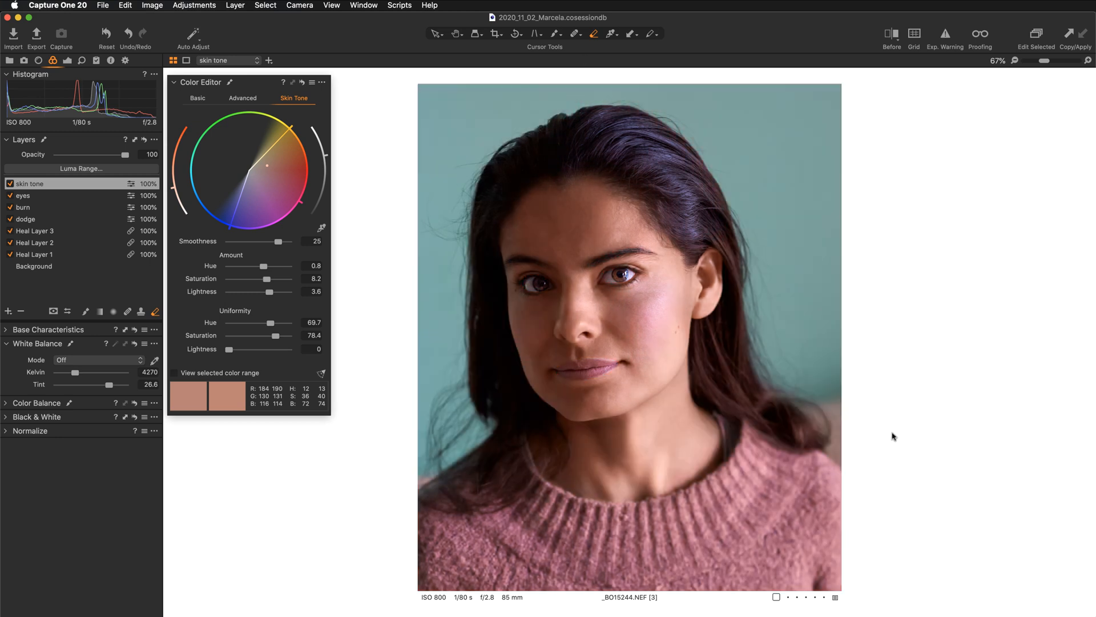
key("m")
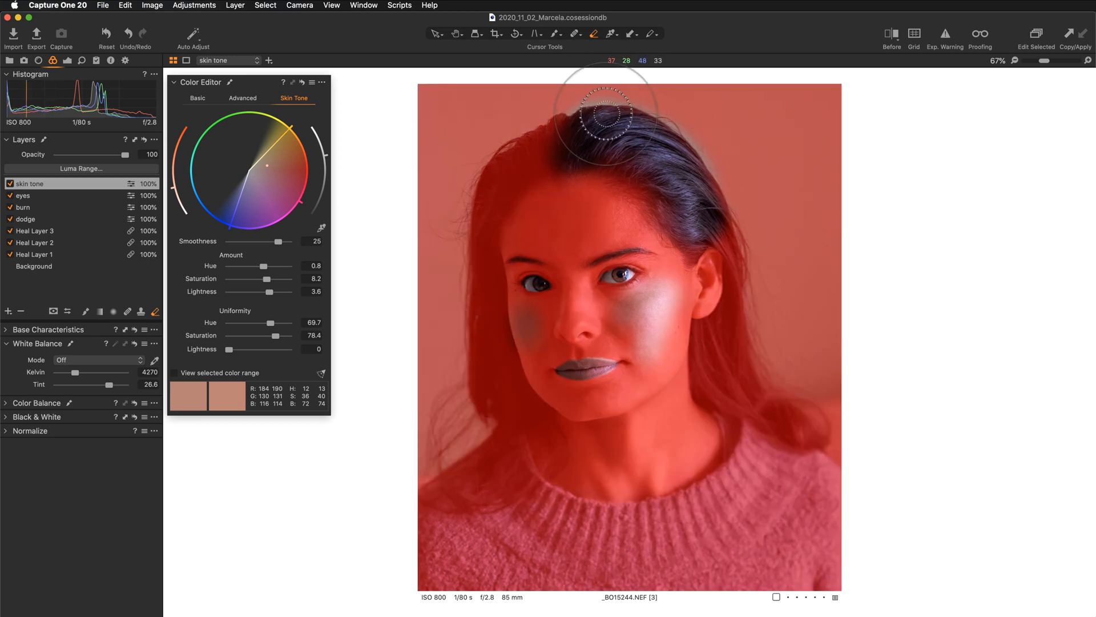
key("b")
right_click(574, 143)
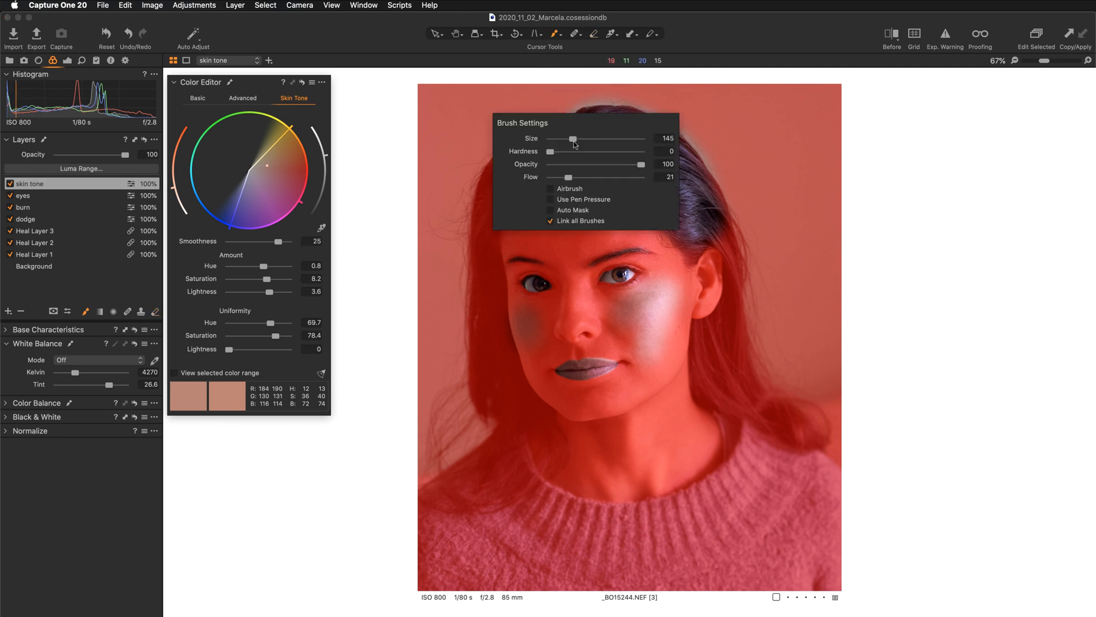
left_click_drag(568, 178, 598, 177)
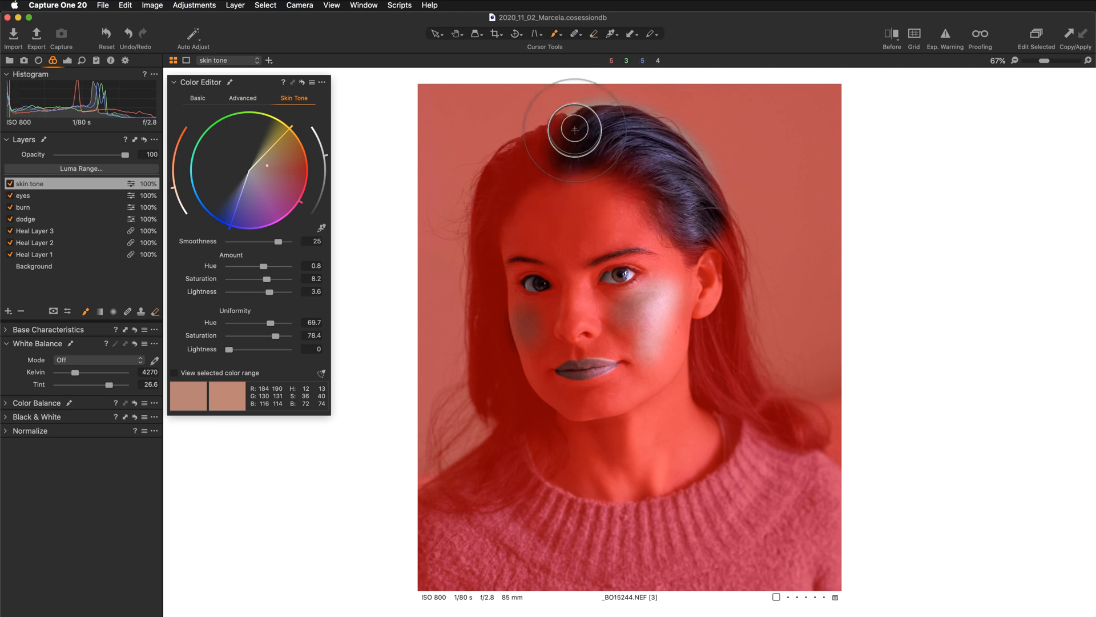
right_click(577, 135)
mouse_move(577, 134)
left_mouse_down()
mouse_move(581, 106)
mouse_move(613, 102)
mouse_move(703, 151)
mouse_move(644, 107)
mouse_move(698, 149)
mouse_move(729, 197)
mouse_move(709, 161)
mouse_move(653, 114)
mouse_move(612, 104)
left_mouse_up()
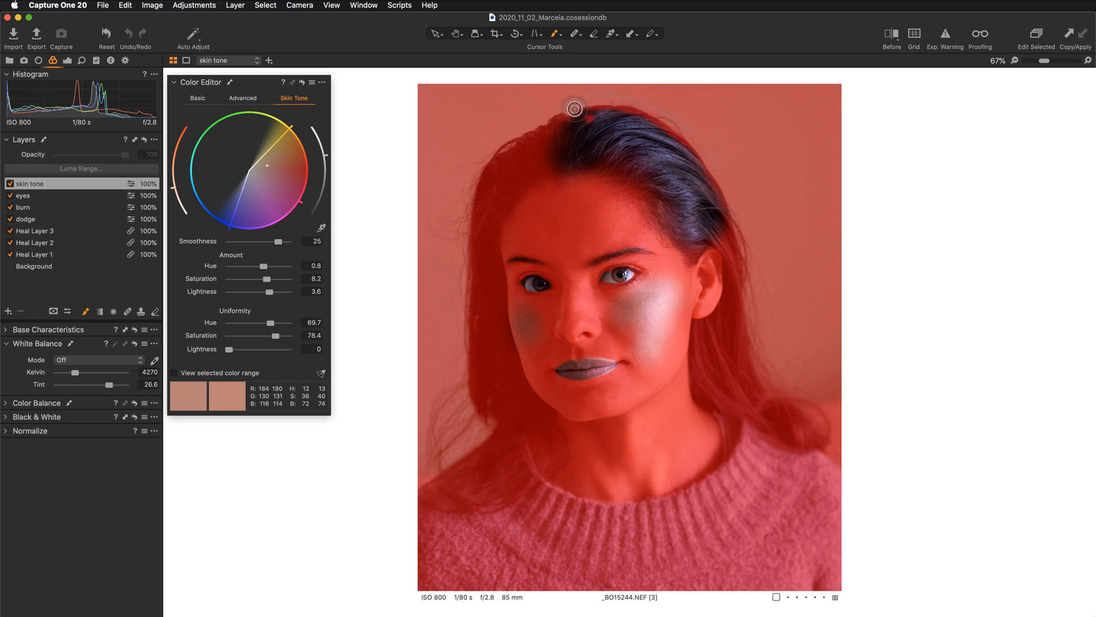
- Erase the remaining skin tone mask over the eye on the photo's right side with a smaller eraser at 200% zoom
key("e")
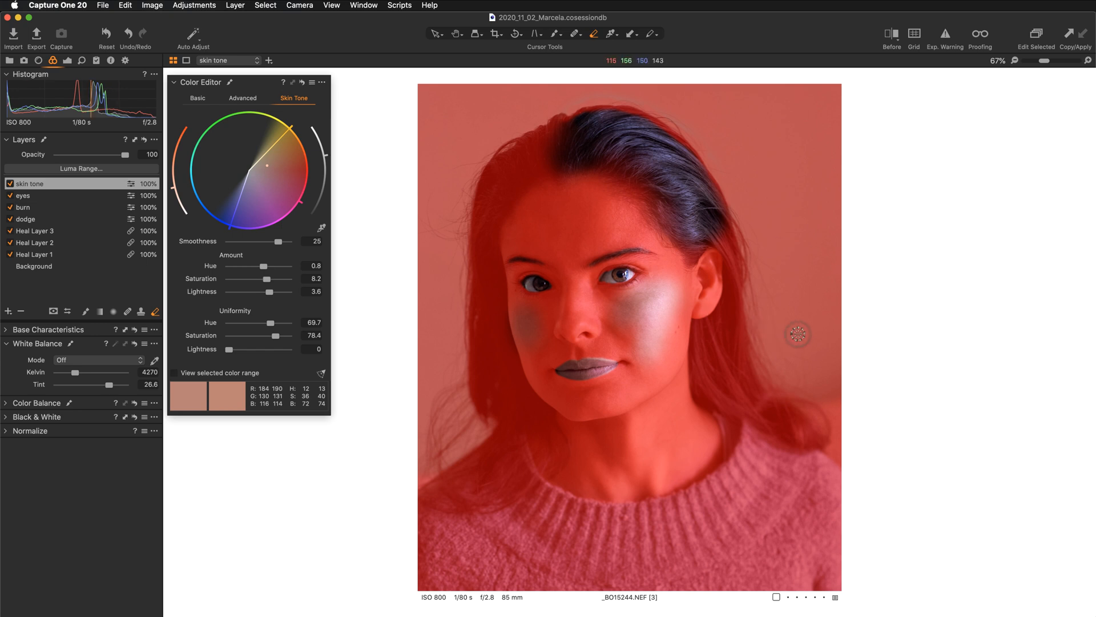
key("super+equal")
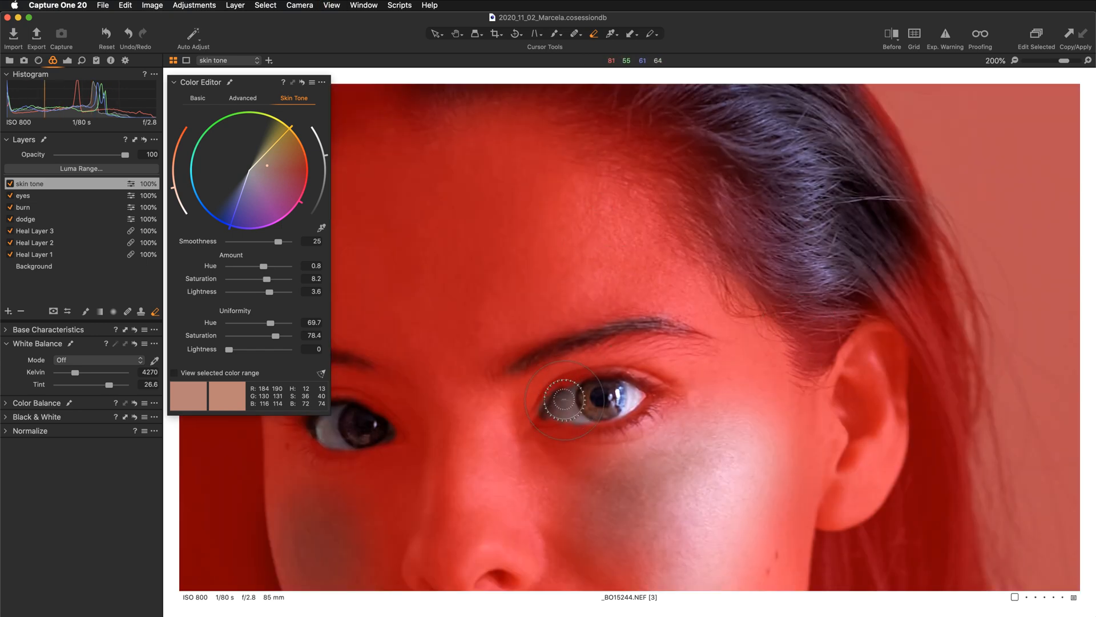
key("bracketleft")
key("bracketleft")
key("bracketleft")
key("bracketleft")
mouse_move(565, 395)
left_mouse_down()
mouse_move(606, 380)
mouse_move(571, 390)
mouse_move(602, 382)
mouse_move(646, 396)
mouse_move(606, 392)
left_mouse_up()
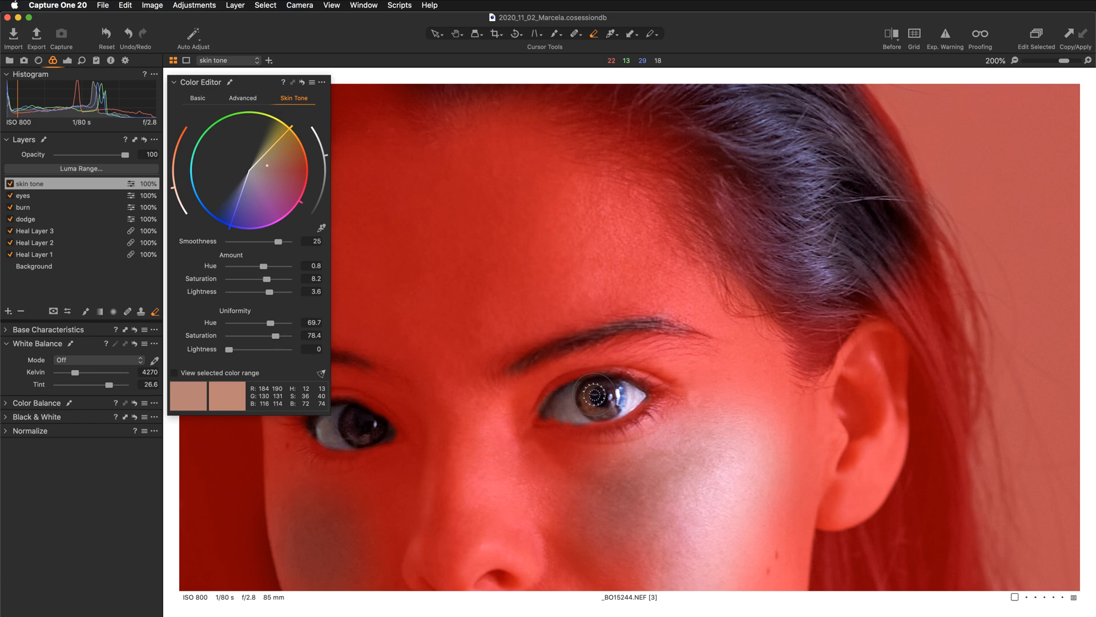
key("m")
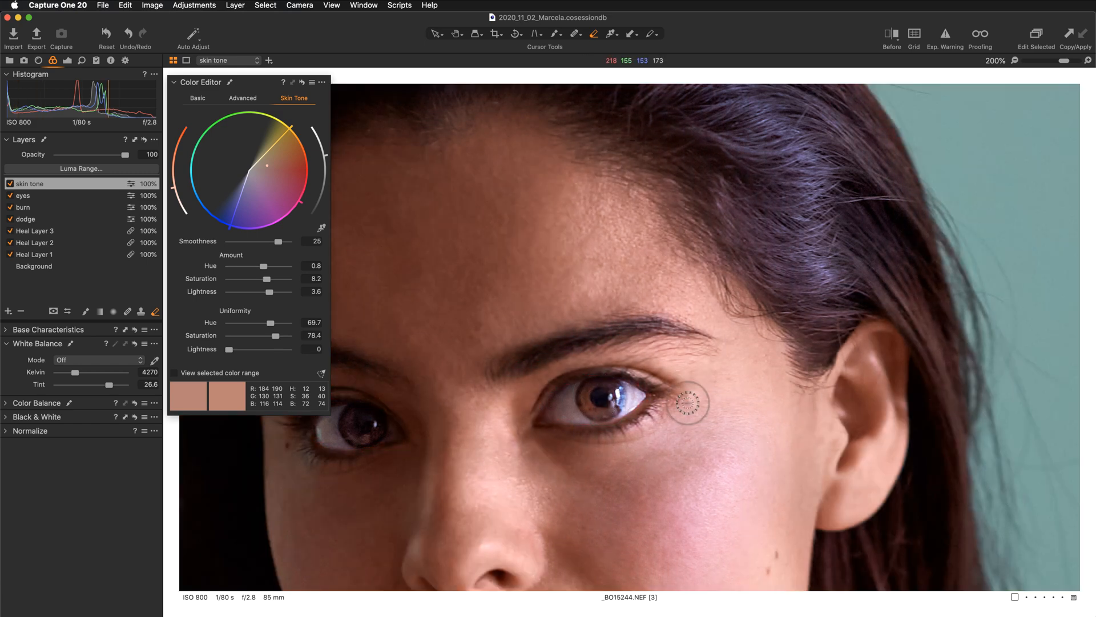
- Compare the whole portrait with the skin tone layer off and on
key("super+minus")
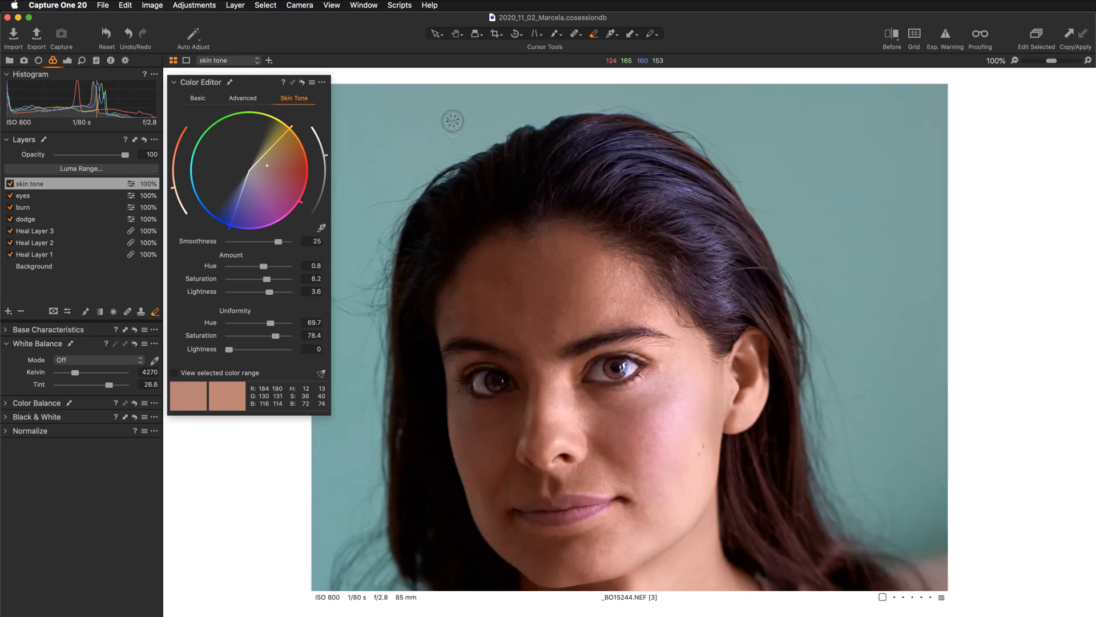
left_click(456, 33)
mouse_move(680, 523)
left_mouse_down()
mouse_move(714, 461)
mouse_move(696, 346)
left_mouse_up()
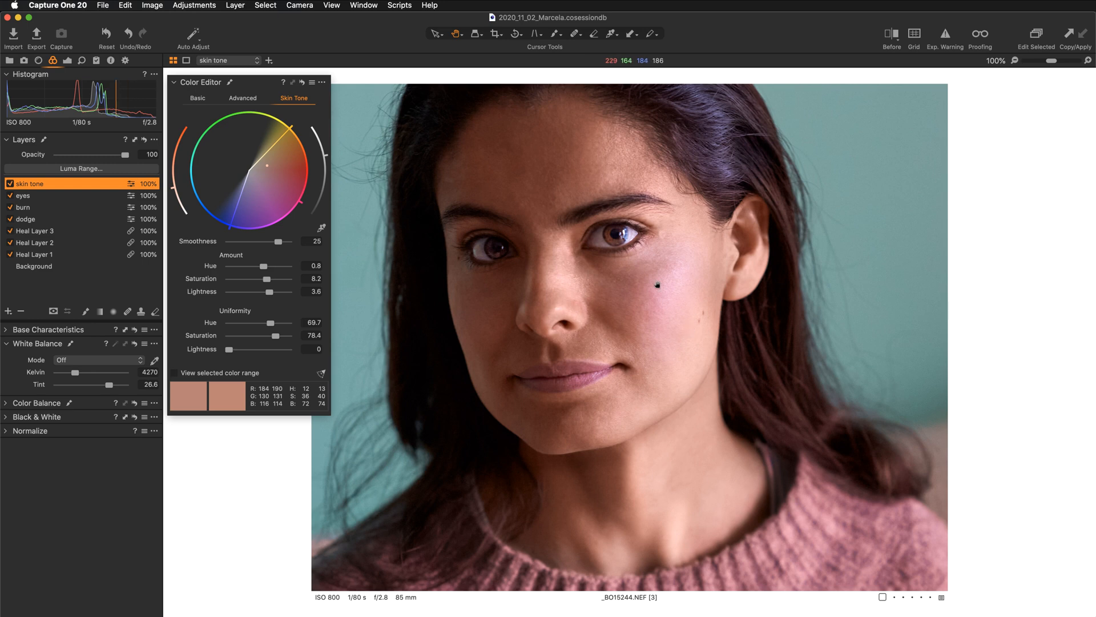
key("super+0")
key("super+plus")
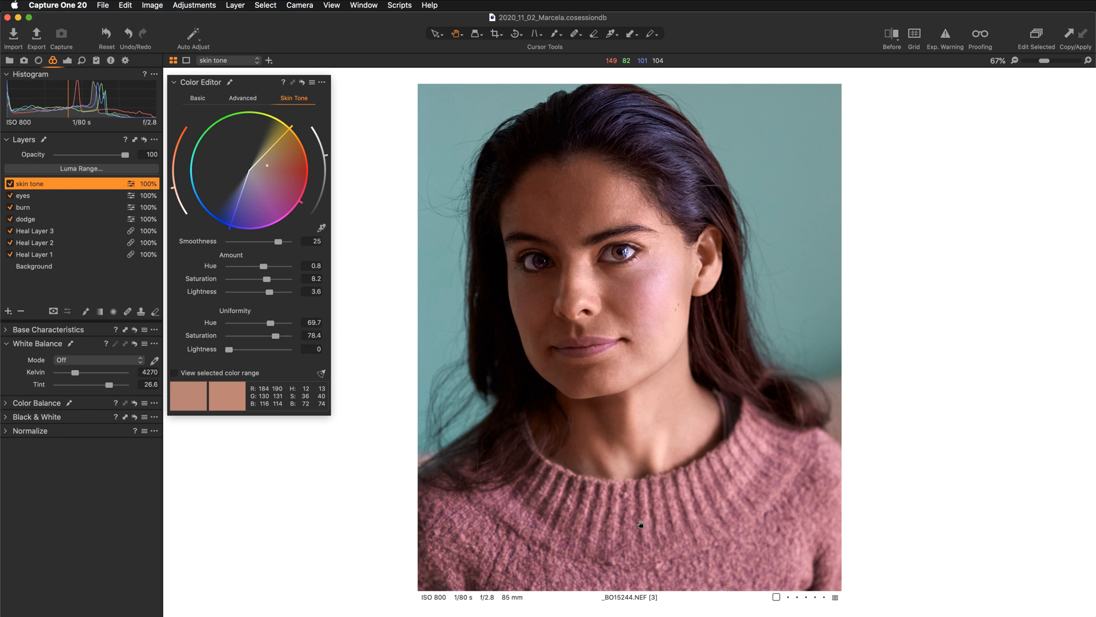
left_click(10, 184)
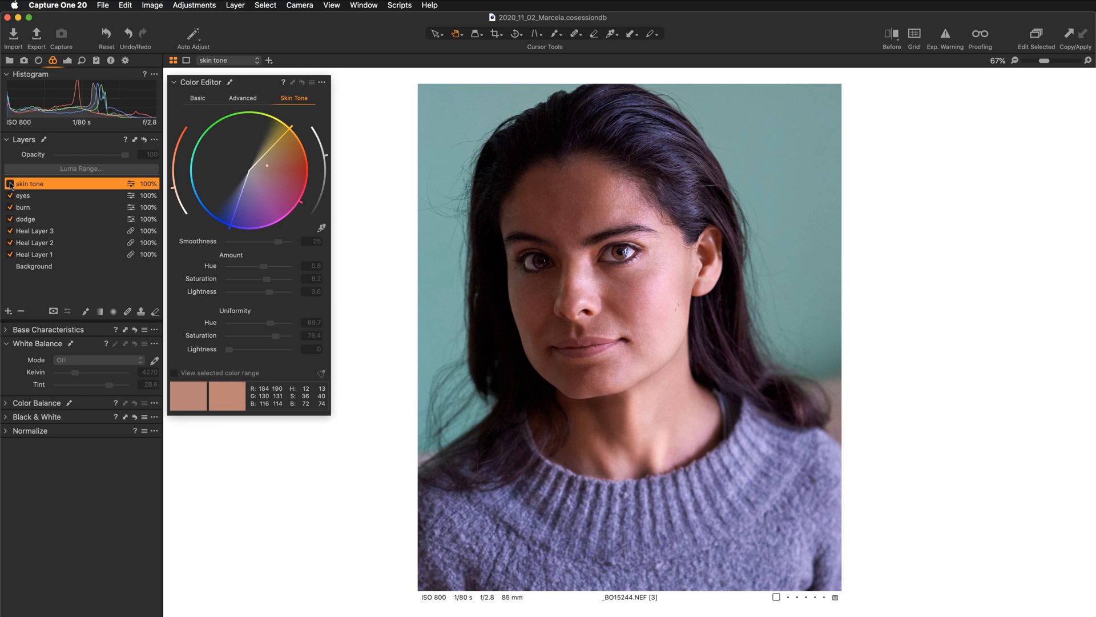
left_click(10, 184)
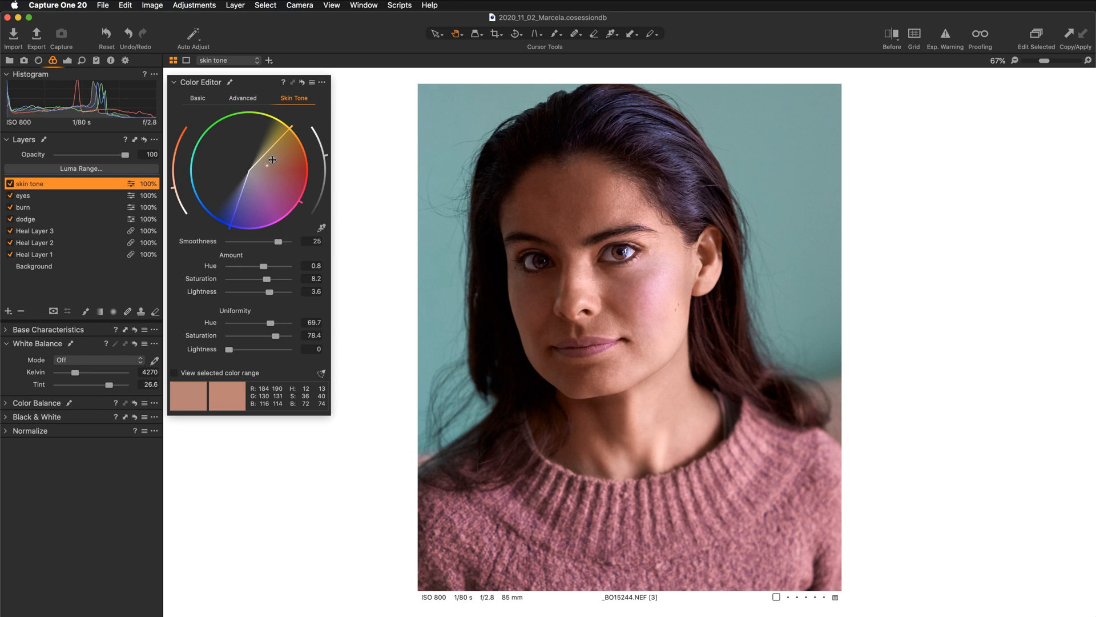
- Try orange, purple and pale pink as the target skin tone on the color wheel
left_click_drag(268, 162, 288, 144)
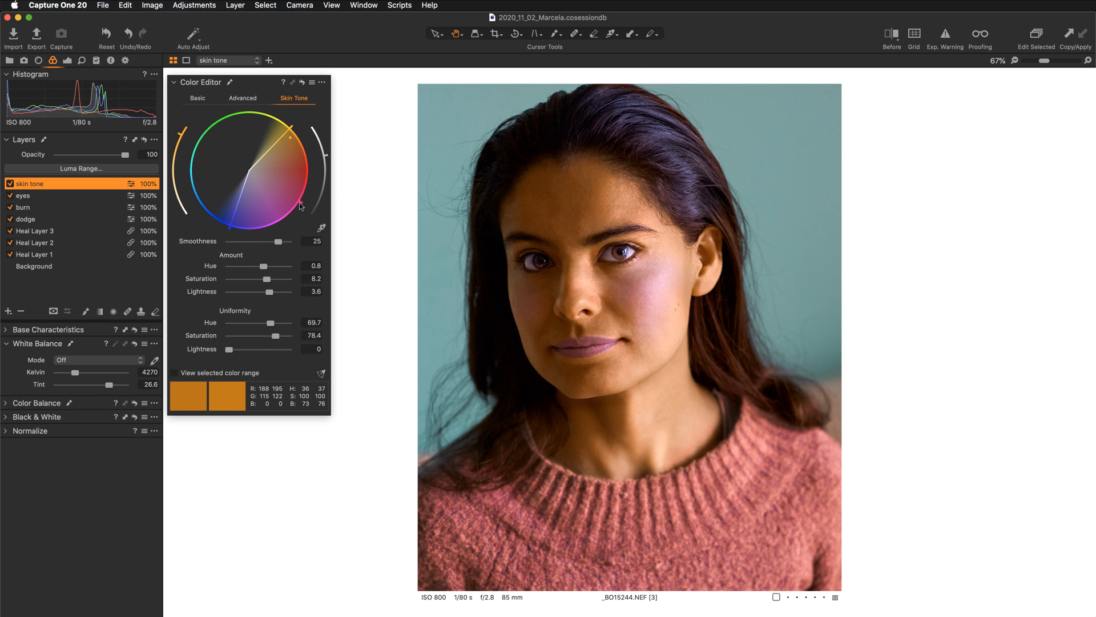
left_click_drag(290, 138, 253, 210)
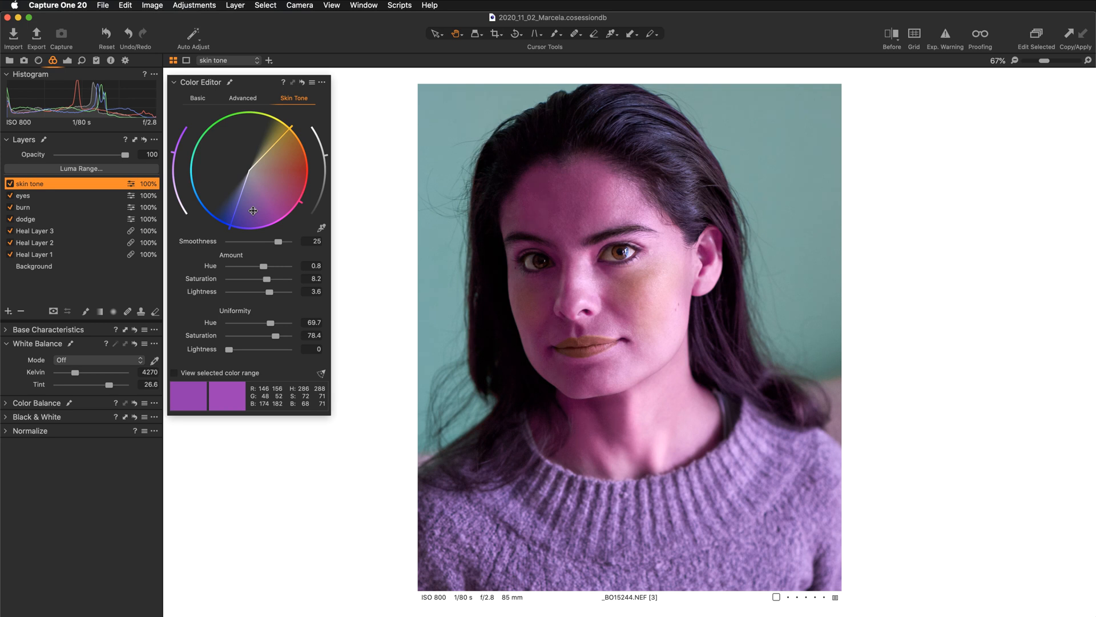
left_click_drag(253, 211, 254, 171)
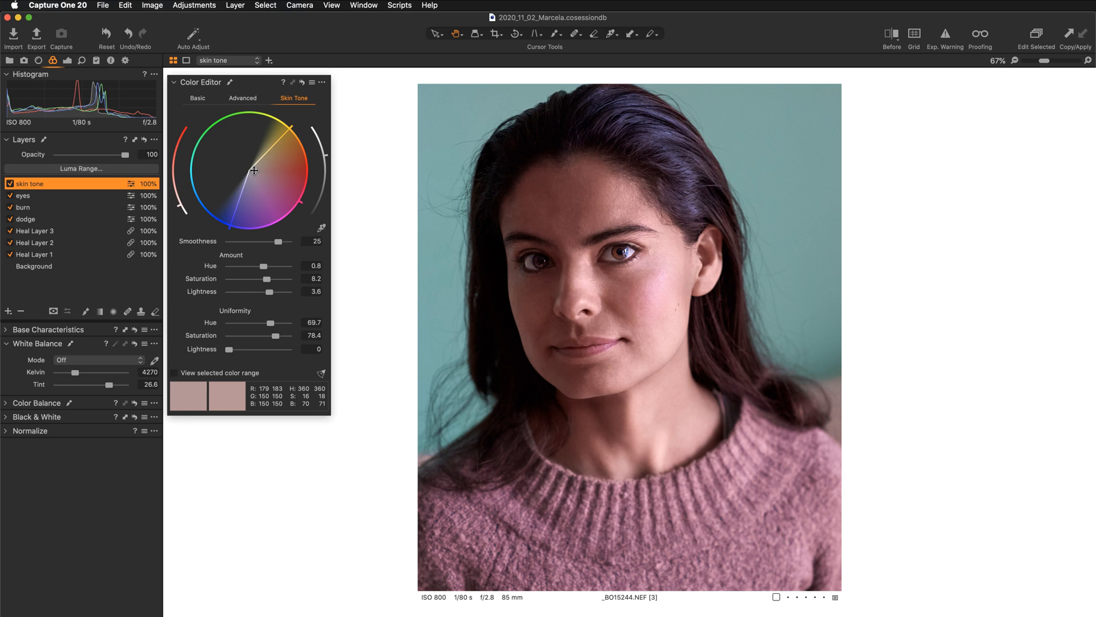
- Set the target skin tone to a soft peach with hue 18 and saturation 35, comparing the layer off and on
left_click_drag(254, 170, 260, 169)
left_click_drag(264, 169, 267, 168)
left_click_drag(266, 167, 269, 165)
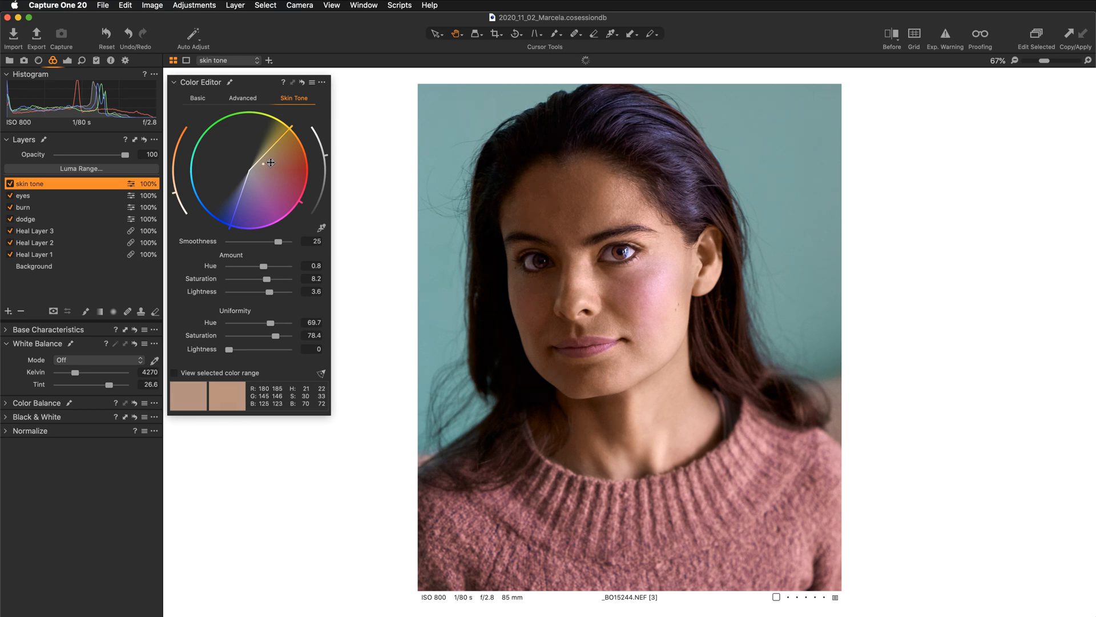
left_click_drag(271, 162, 273, 162)
left_click_drag(273, 162, 273, 163)
left_click(10, 184)
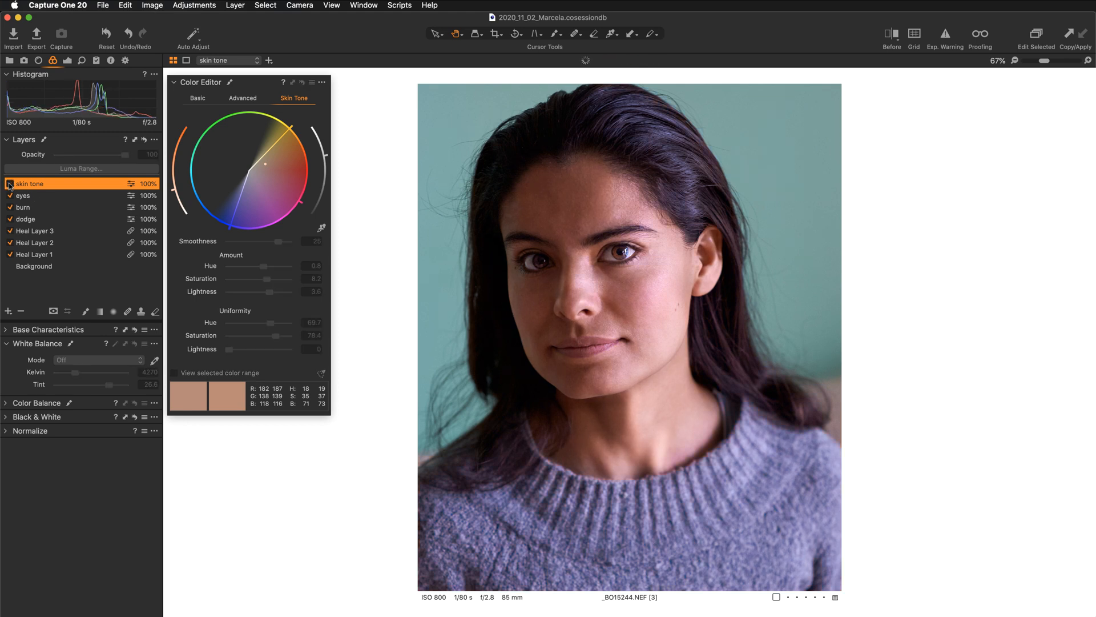
left_click(10, 184)
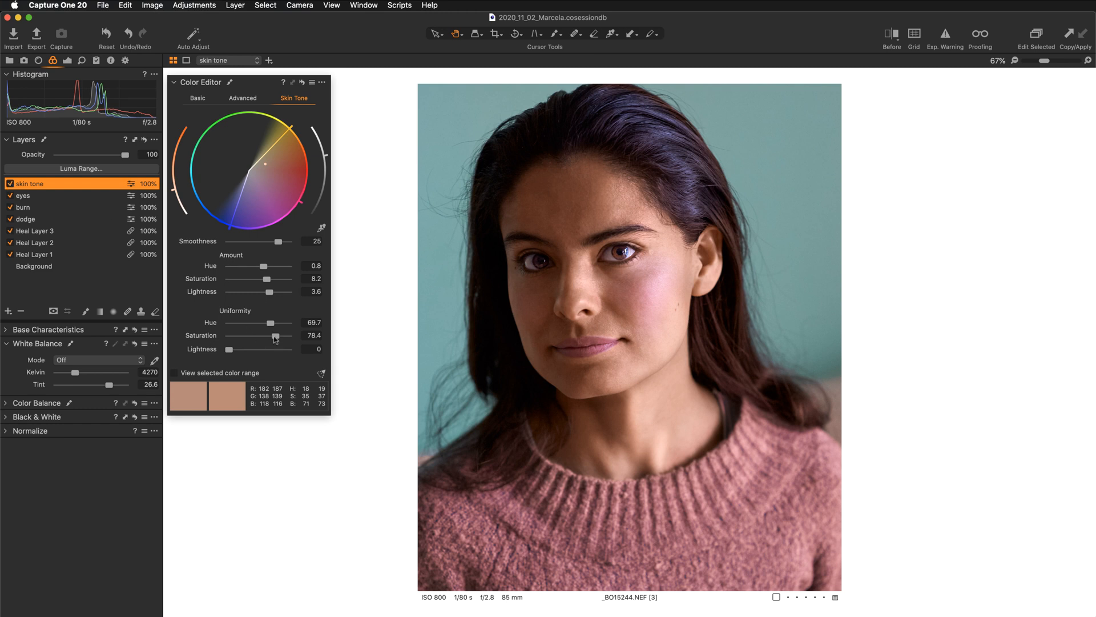
- Set the skin tone uniformity to 90 for saturation and 53.3 for hue
left_click_drag(275, 339, 283, 341)
mouse_move(270, 324)
left_mouse_down()
mouse_move(223, 327)
mouse_move(283, 327)
left_mouse_up()
left_click_drag(283, 323, 264, 326)
left_click_drag(264, 325, 261, 326)
- Add a new filled adjustment layer and name it "color"
left_click(8, 311)
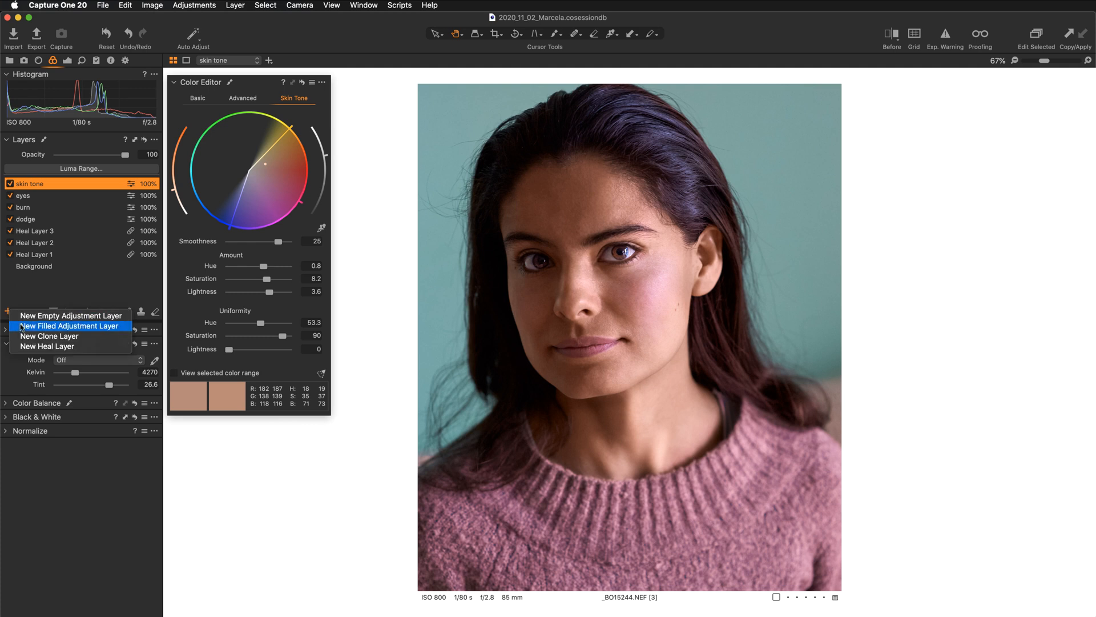
left_click(22, 327)
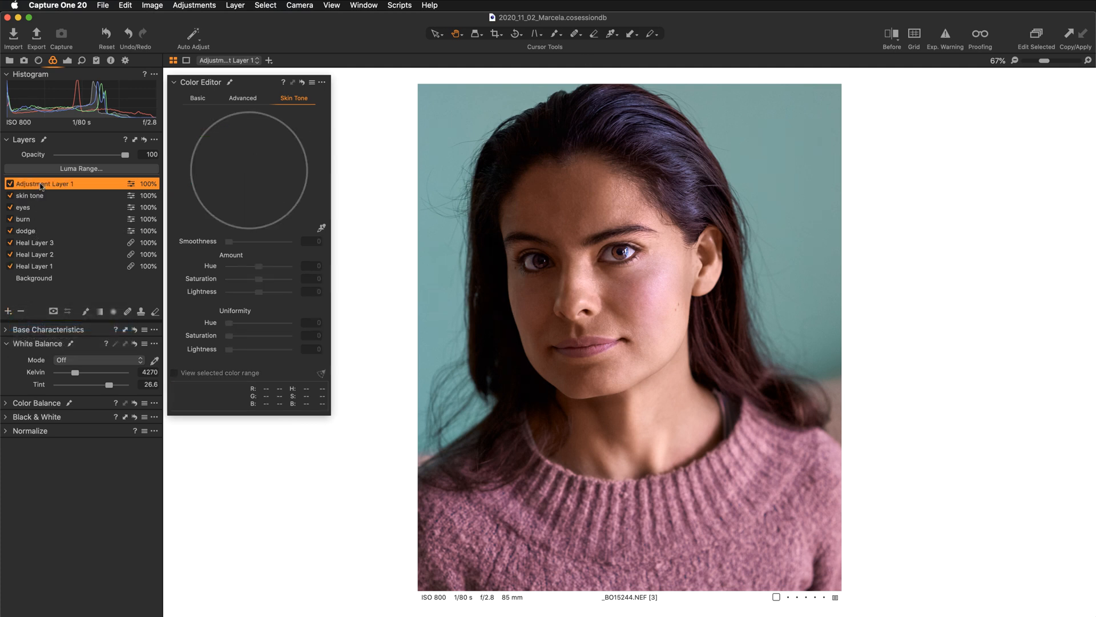
double_click(41, 183)
type("color")
key("Return")
- Float the Color Balance tool, attach it beneath the collapsed Color Editor and expand it
left_click_drag(27, 406, 227, 435)
left_click(253, 84)
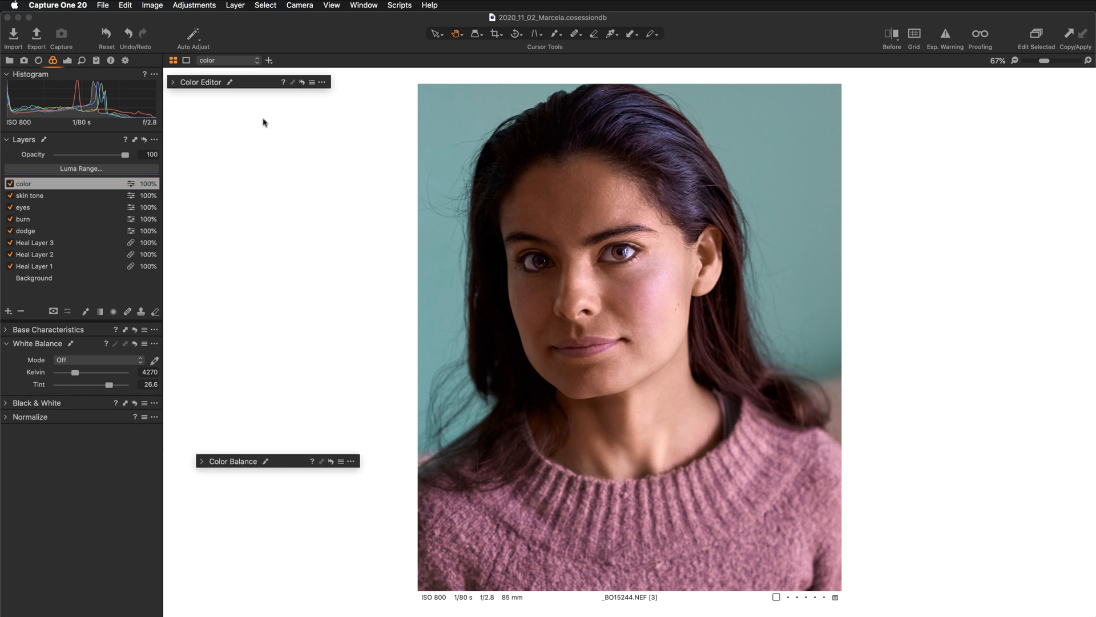
left_click_drag(292, 461, 290, 455)
left_click_drag(279, 280, 269, 108)
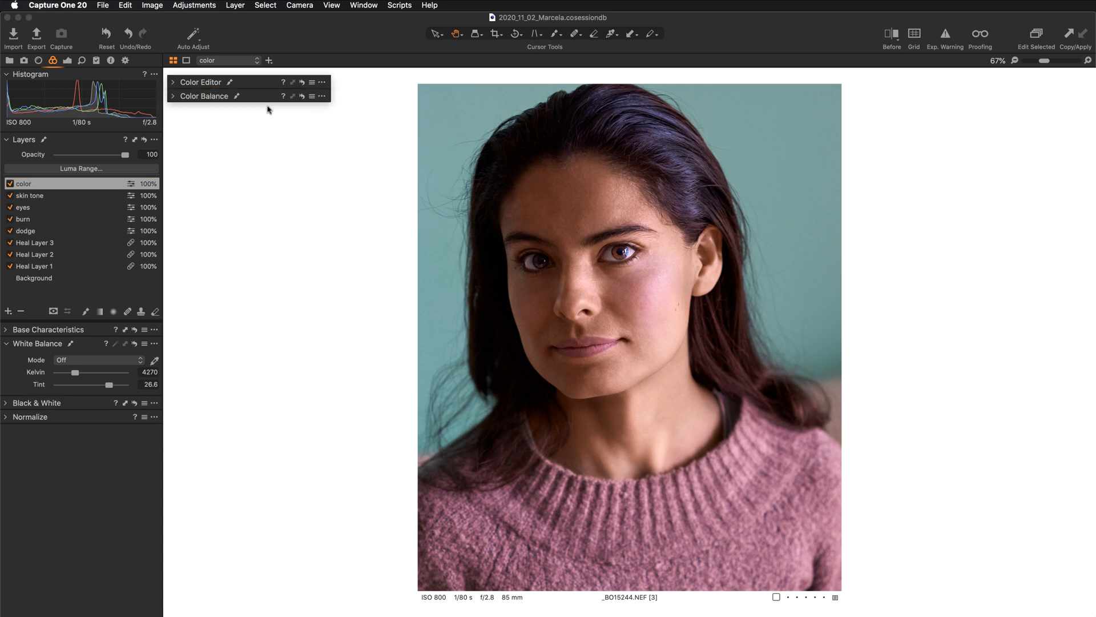
left_click(263, 98)
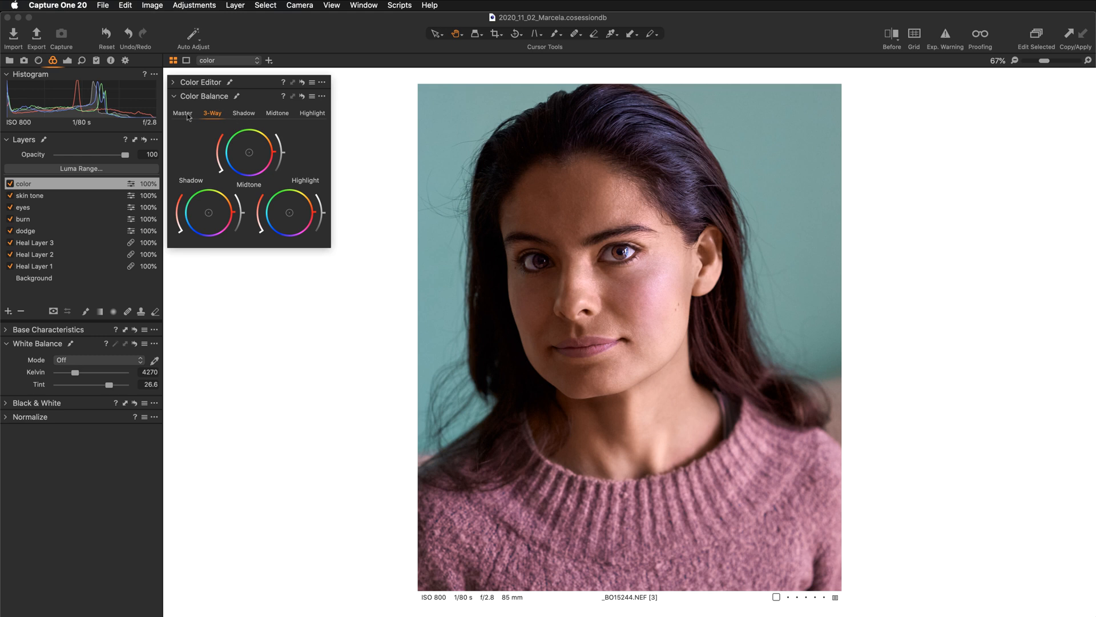
- Look through the Color Balance tonal ranges on the color layer and shift the master balance slightly toward orange
double_click(62, 187)
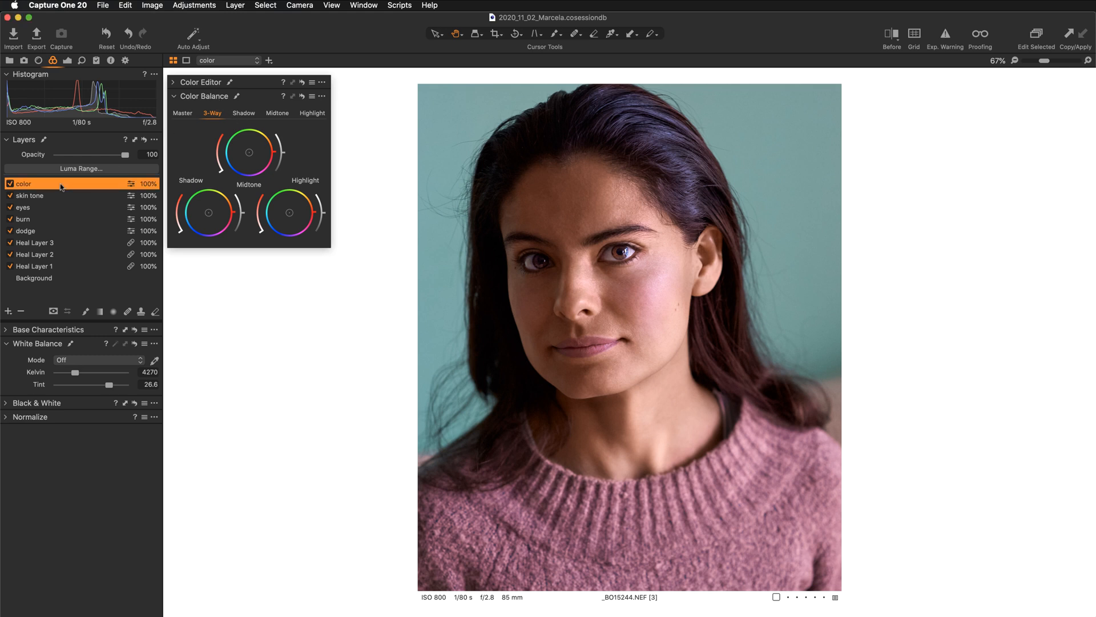
left_click(183, 114)
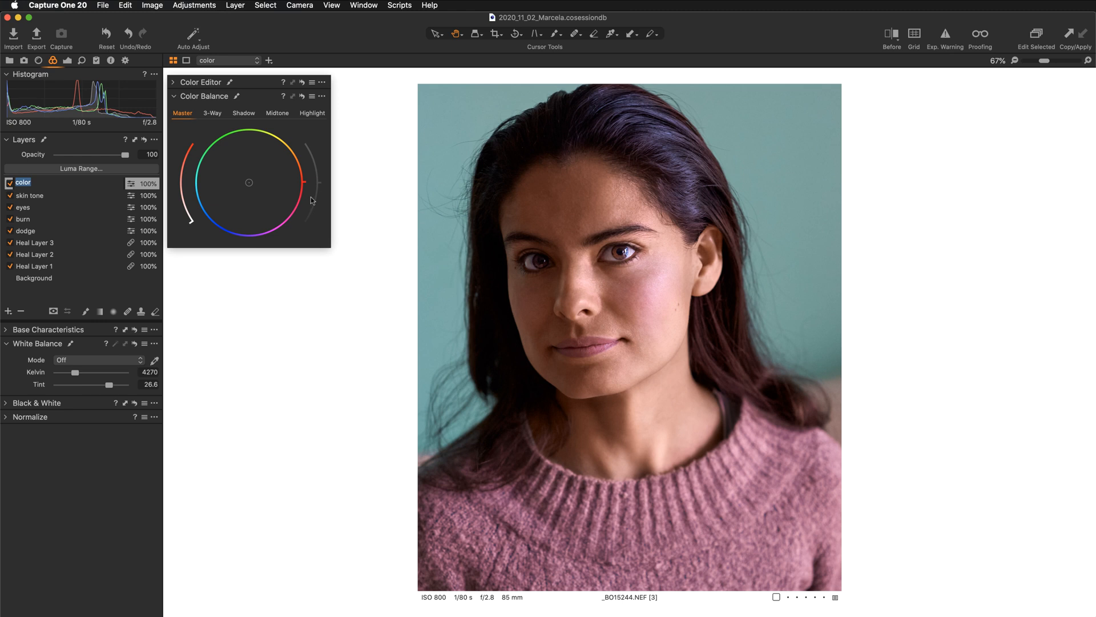
left_click(244, 114)
left_click(277, 113)
left_click(314, 113)
left_click(179, 114)
left_click_drag(250, 182, 257, 178)
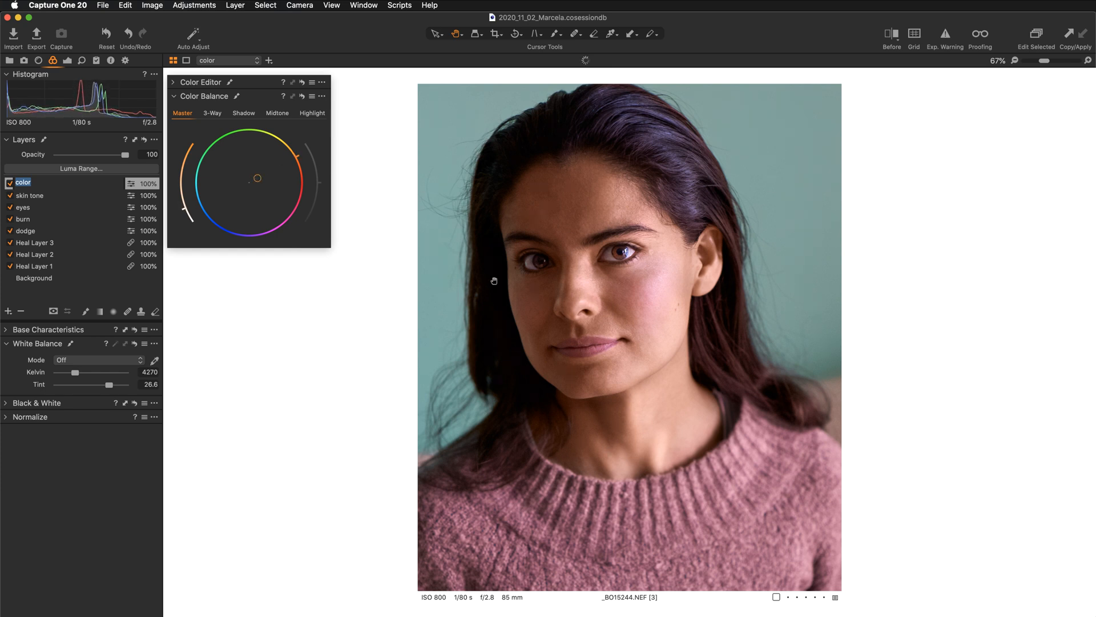
- Tint the shadows blue on the color layer, strengthen the tint's saturation and slightly darken the shadows
left_click(244, 117)
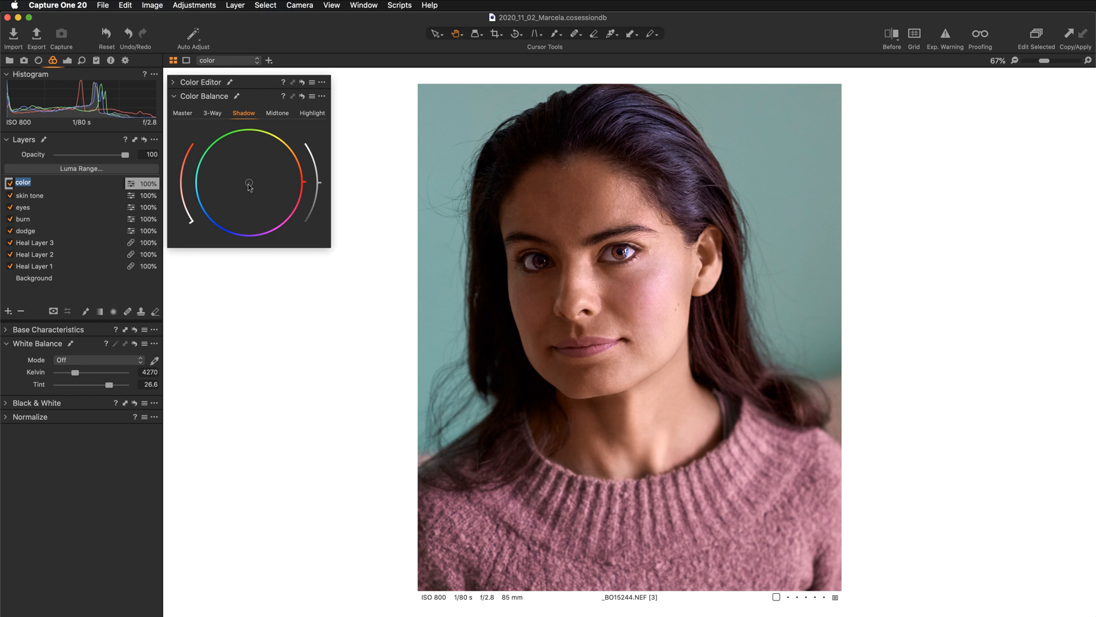
left_click_drag(248, 184, 242, 190)
left_click_drag(237, 194, 236, 187)
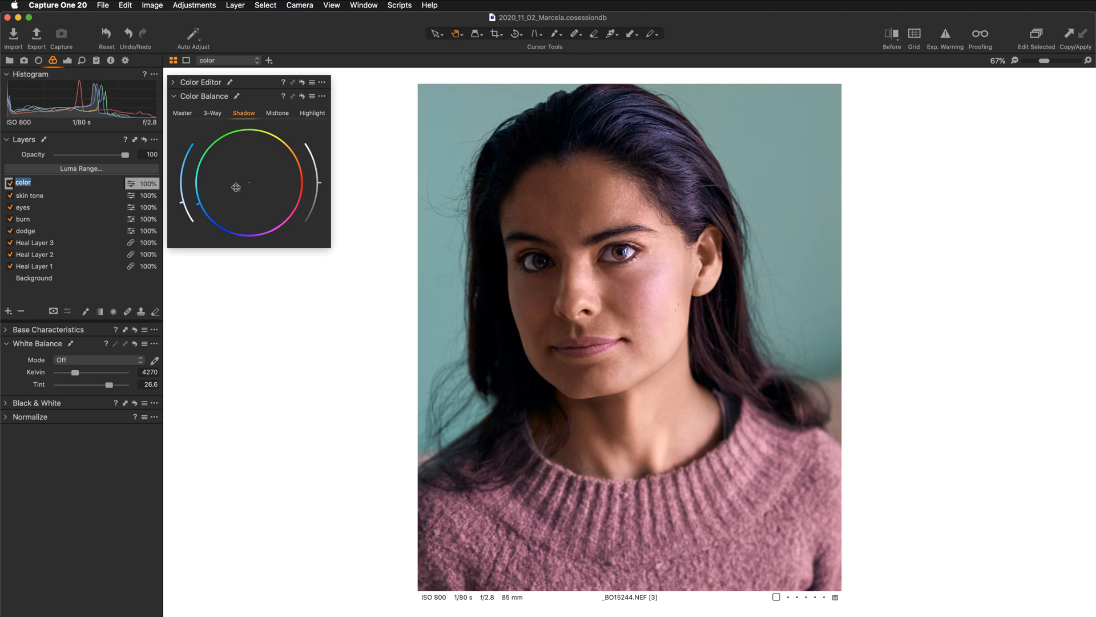
left_click_drag(236, 187, 229, 189)
left_click_drag(179, 193, 176, 190)
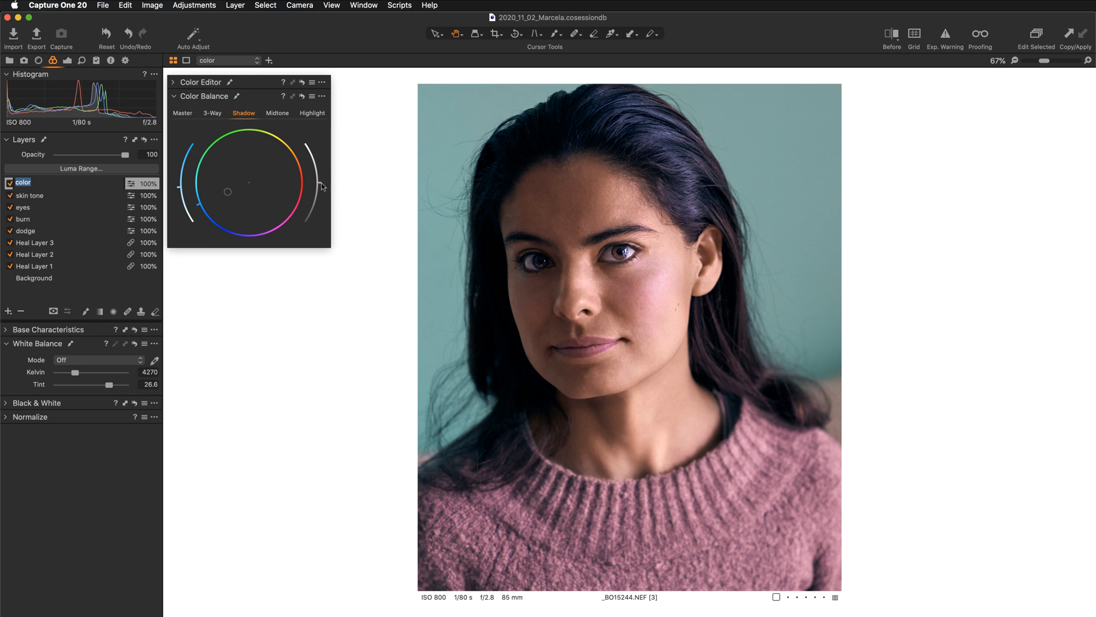
left_click_drag(321, 183, 323, 191)
- Tint the midtones slightly yellow-orange in the color balance and brighten them
left_click(277, 113)
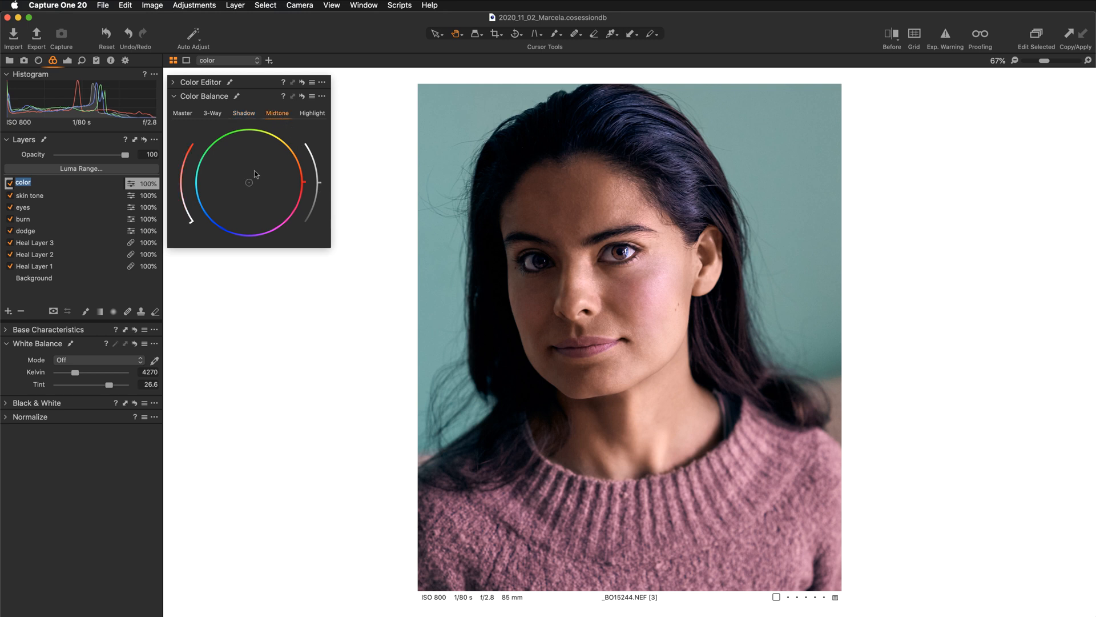
left_click_drag(252, 183, 293, 146)
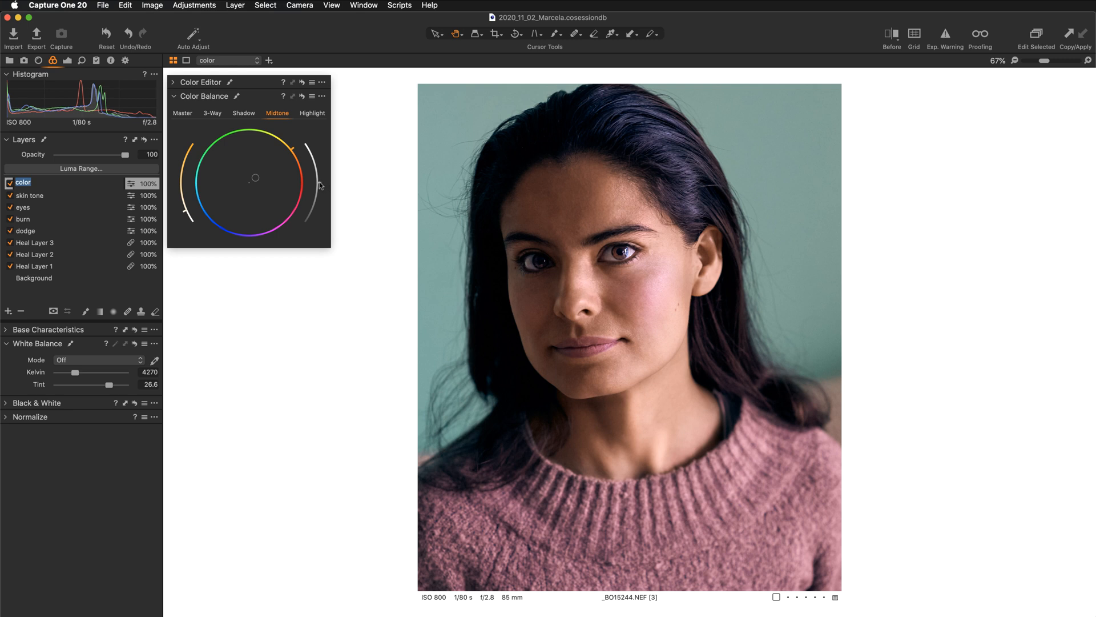
left_click_drag(320, 181, 329, 165)
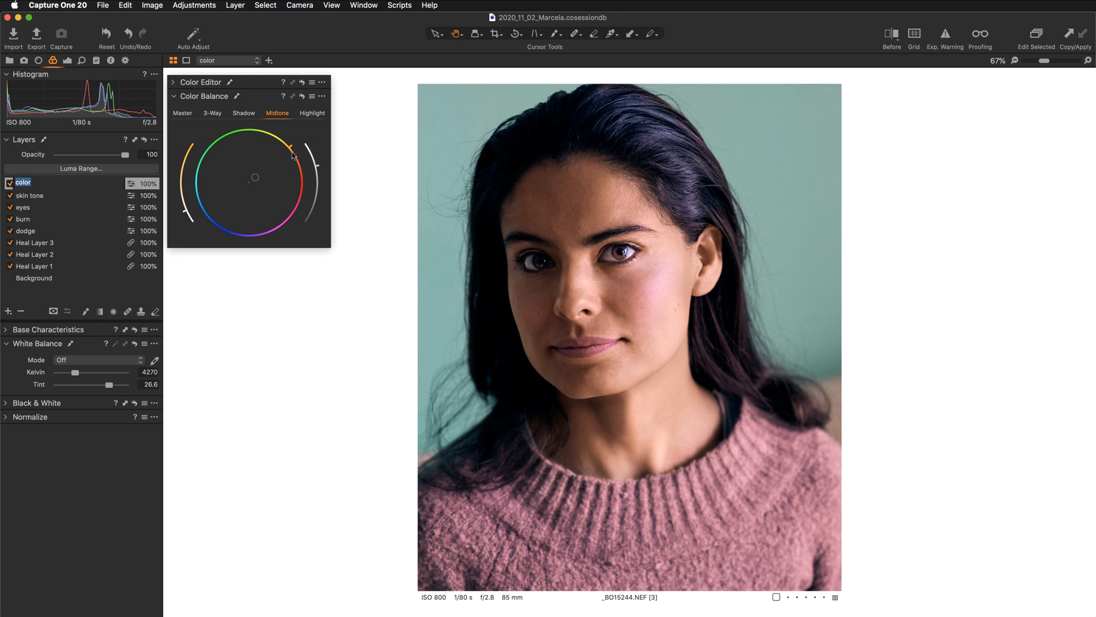
- Tint the highlights slightly blue, check the effect on the face up close and brighten the highlights a little
left_click(315, 114)
left_click_drag(247, 186, 243, 184)
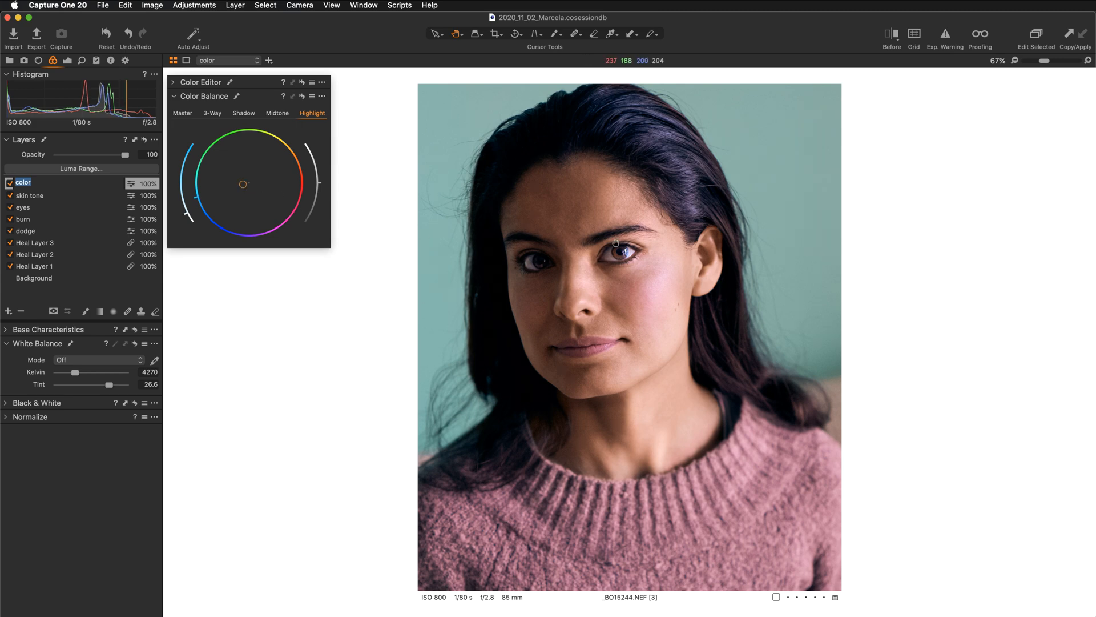
double_click(639, 282)
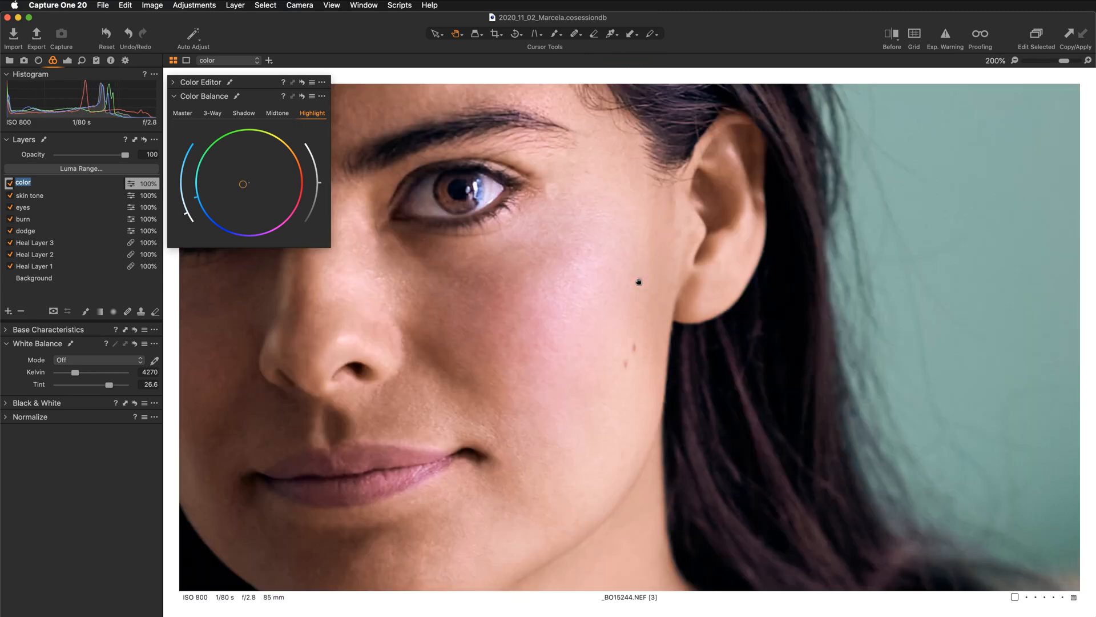
left_click_drag(506, 252, 711, 268)
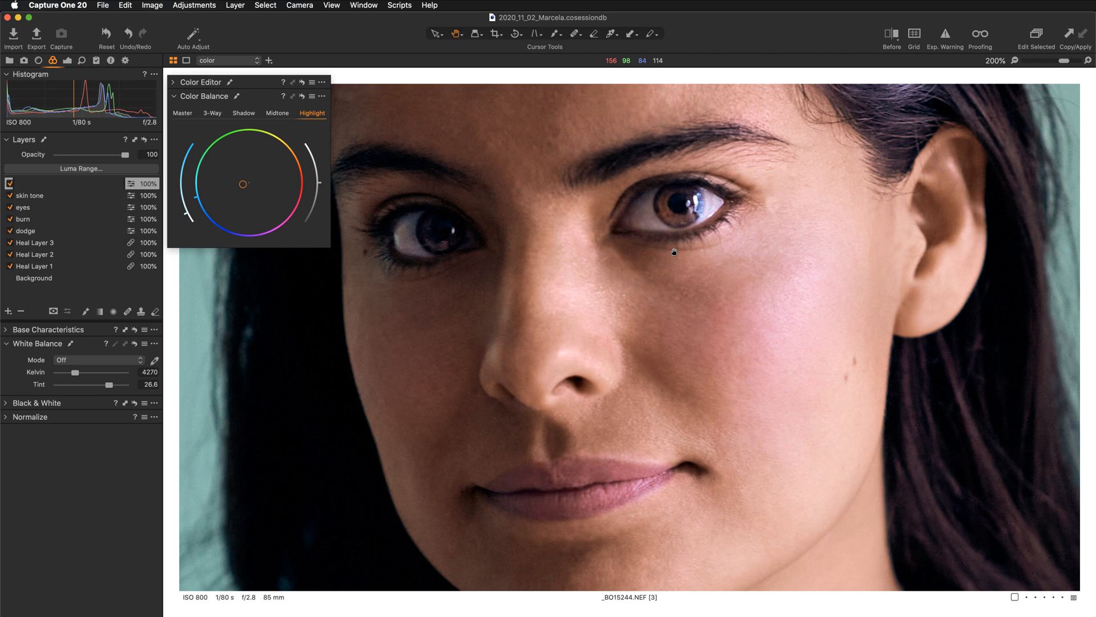
scroll(674, 251, "down", 1)
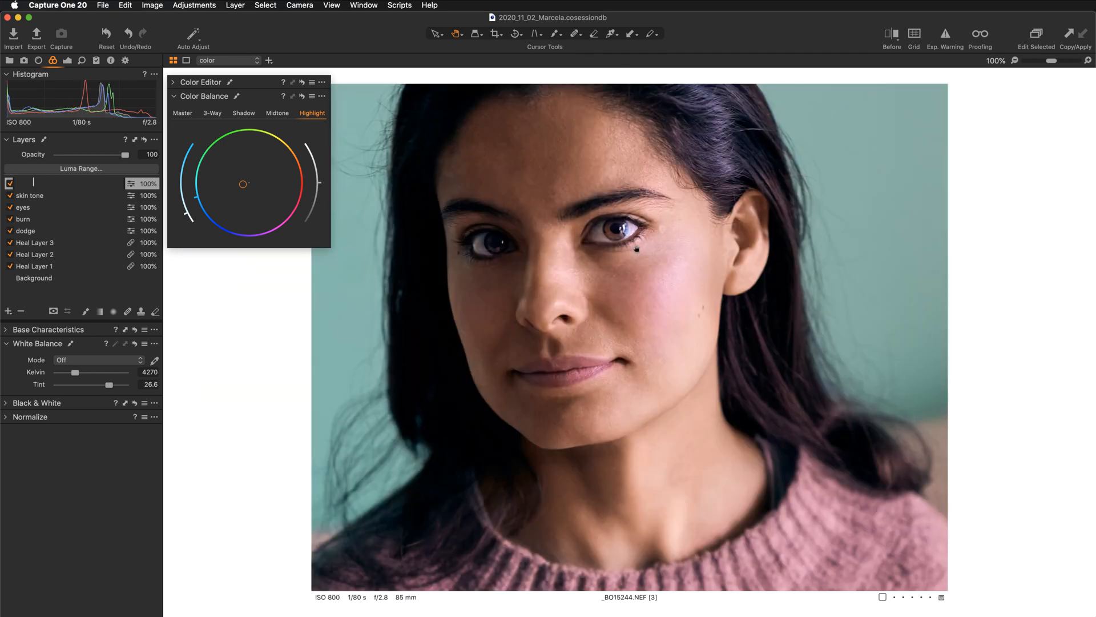
scroll(637, 249, "down", 2)
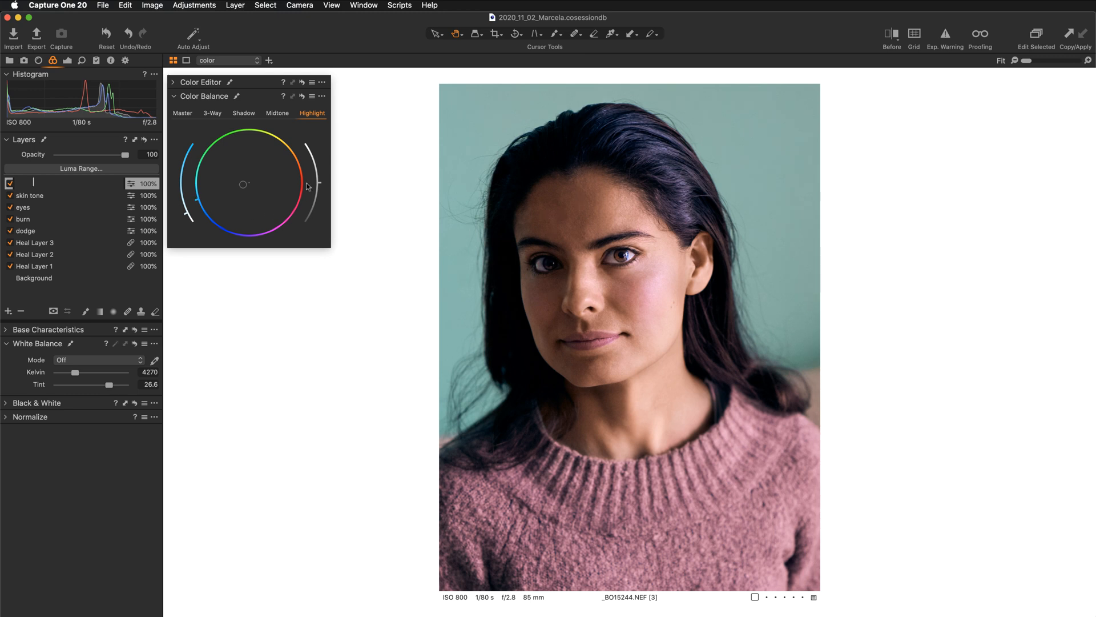
left_click_drag(320, 183, 324, 170)
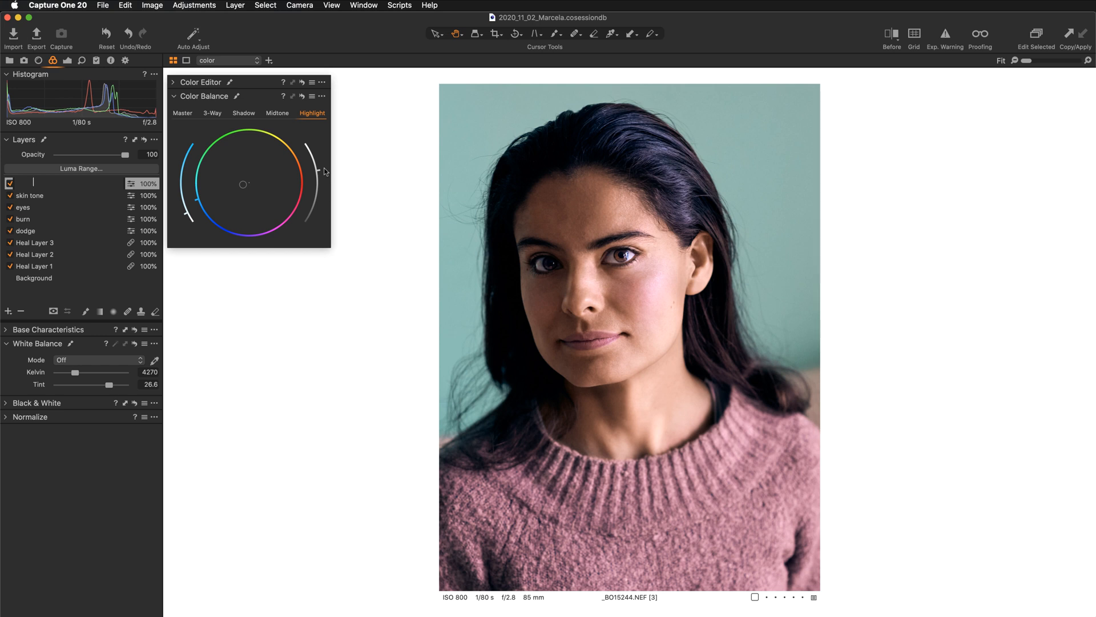
- Return to the shadow color balance and restore the top layer's name to "color"
left_click(242, 114)
double_click(23, 180)
type("color")
key("Return")
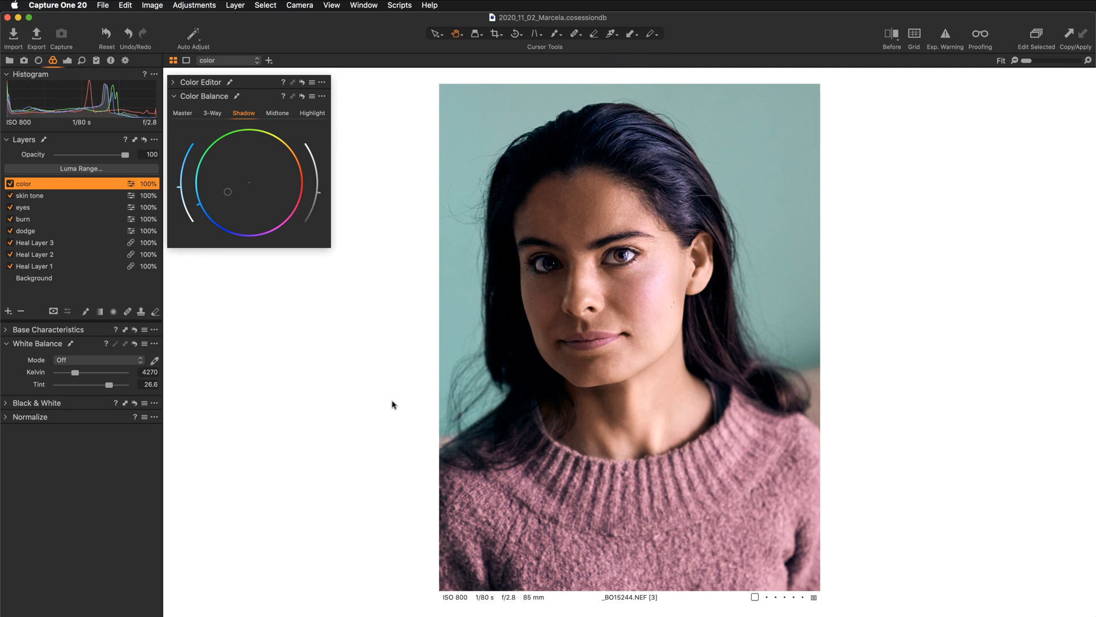
- Add another filled adjustment layer and name it "curves - luminosity"
left_click(8, 311)
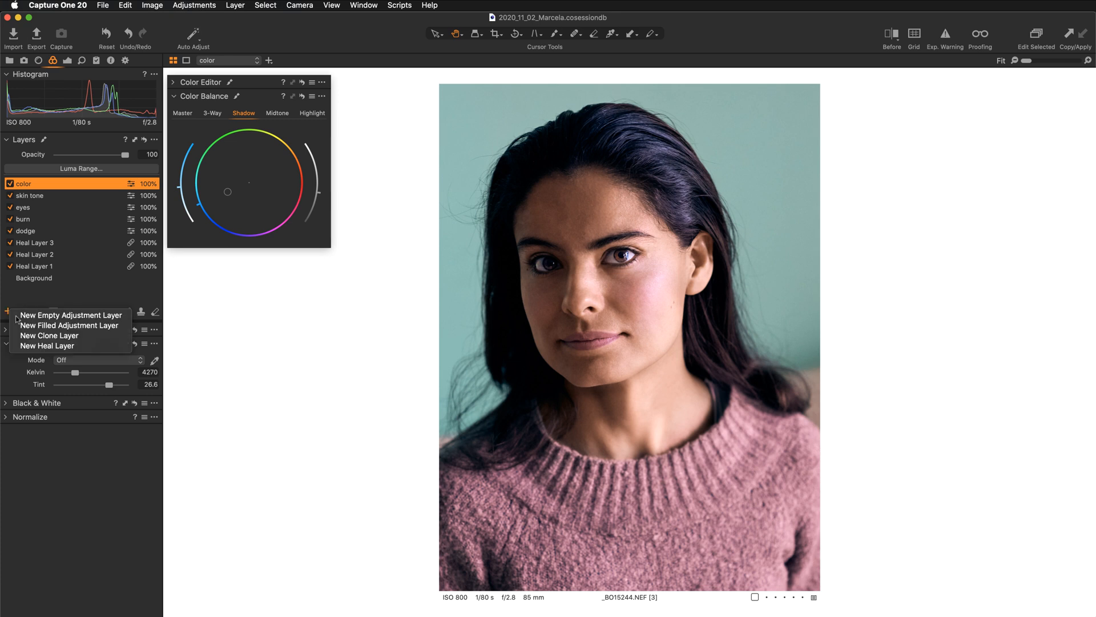
left_click(23, 325)
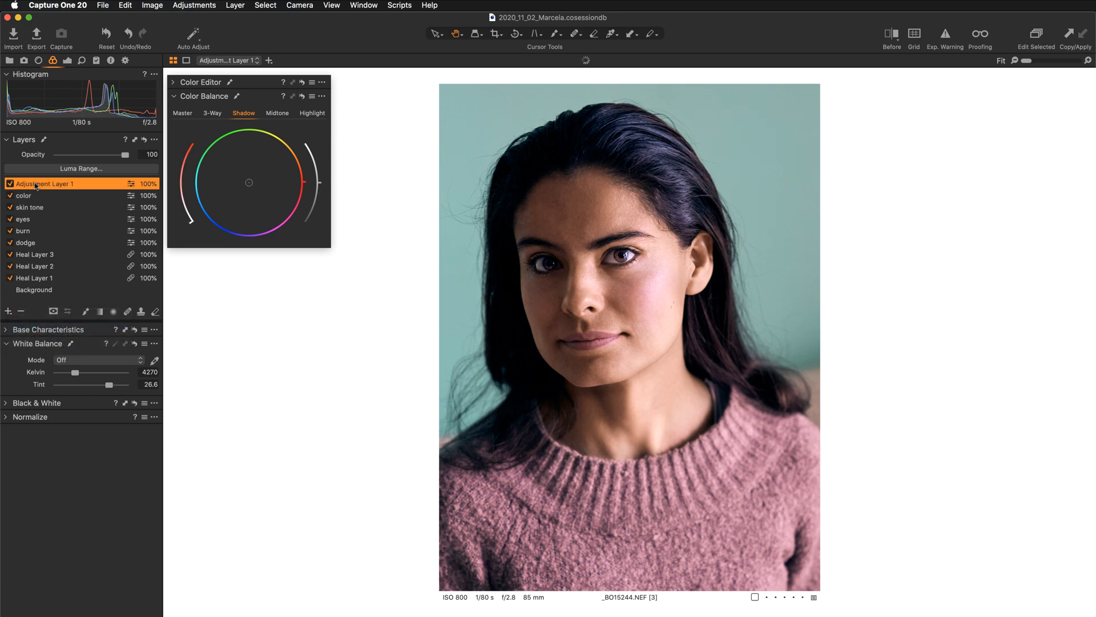
double_click(36, 184)
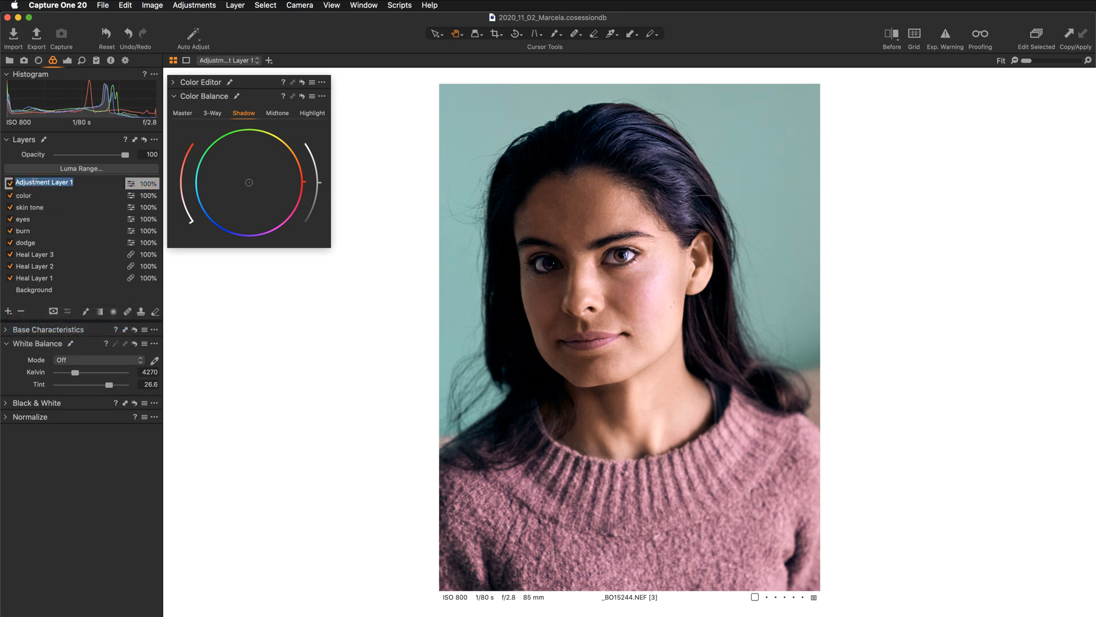
type("curves - luminosity")
key("Return")
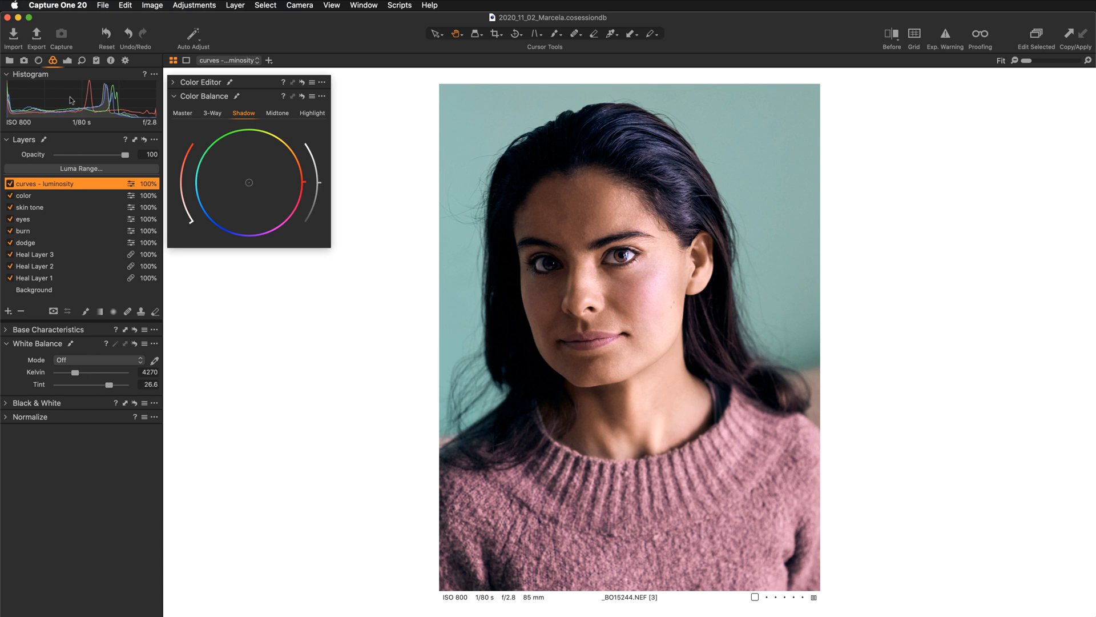
- Add the Curve tool to the color workspace and float it over the viewer
right_click(73, 475)
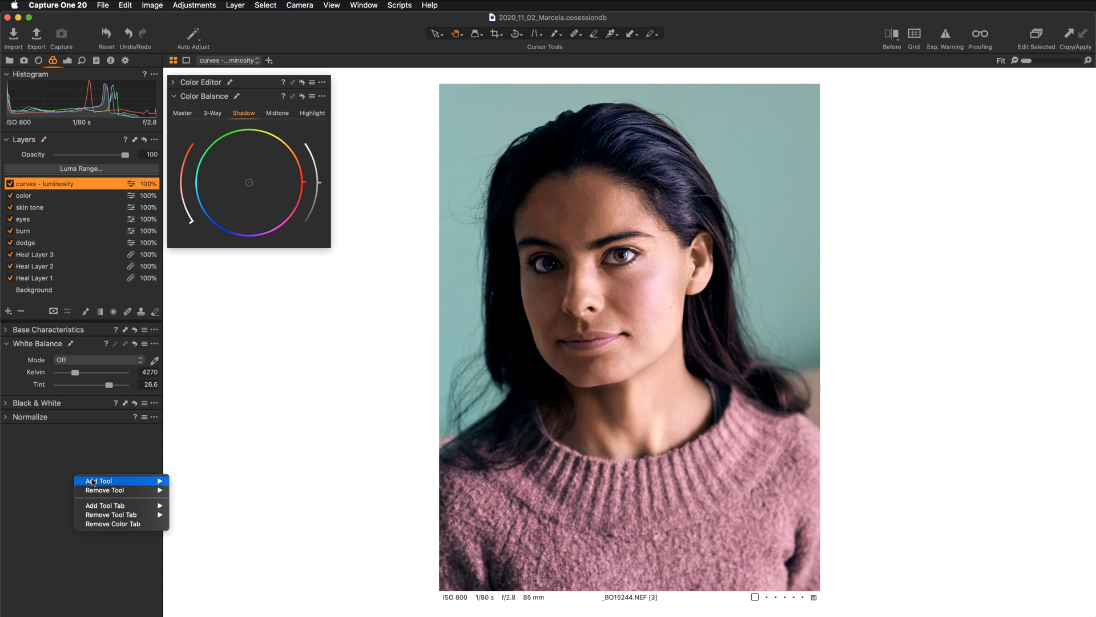
mouse_move(100, 481)
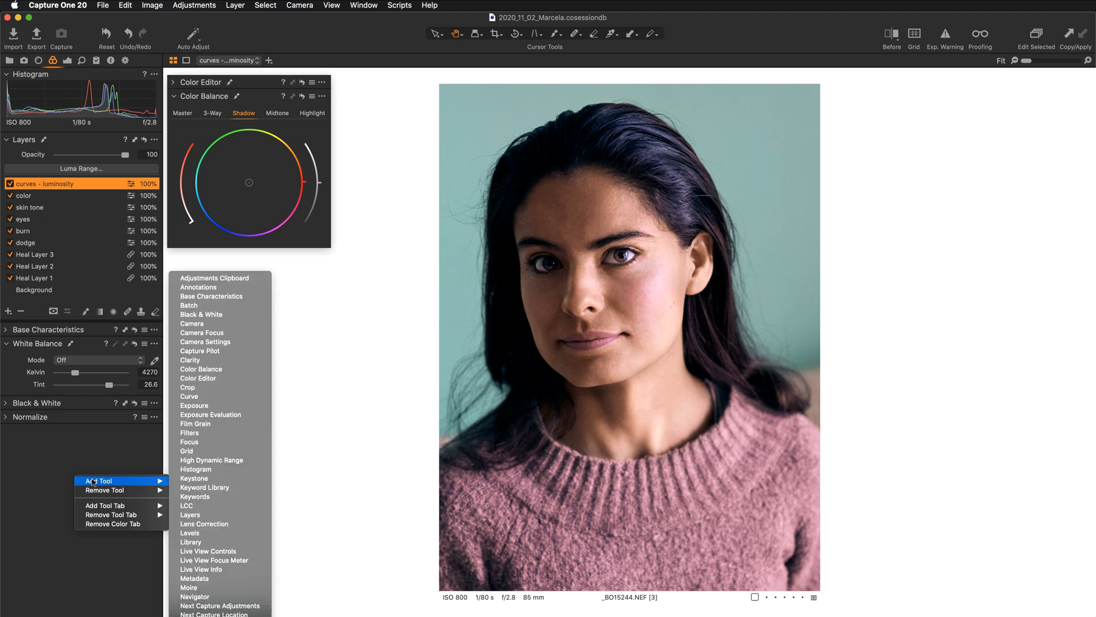
left_click(212, 396)
left_click_drag(111, 425, 265, 196)
- Collapse Color Balance, move both color tools out of the way, and enlarge the Curve tool beside the photo
double_click(250, 96)
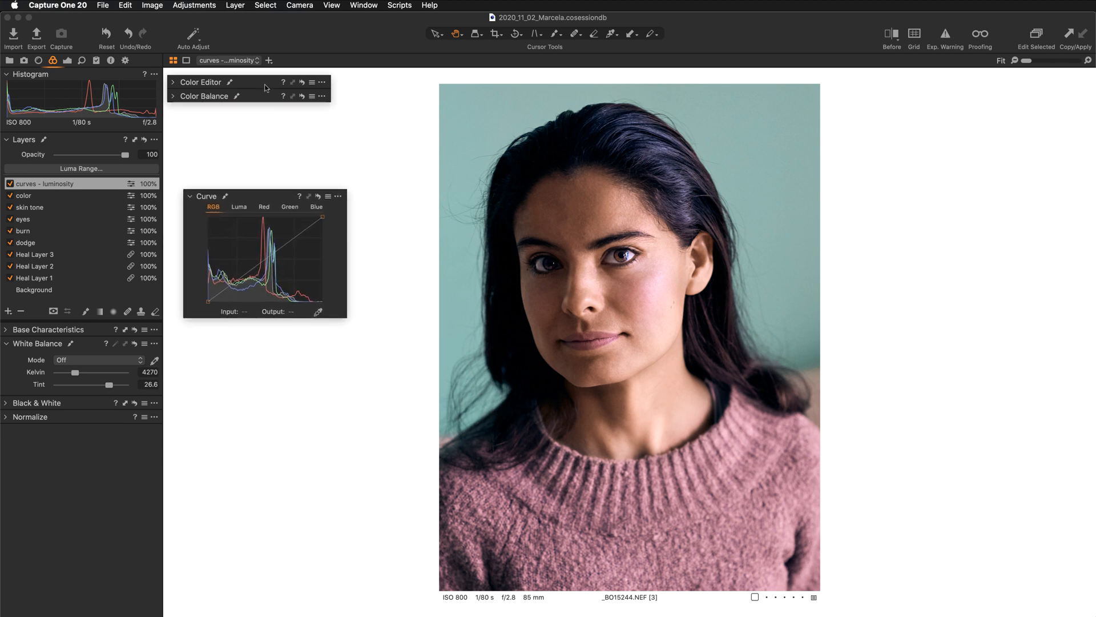
left_click_drag(265, 84, 354, 23)
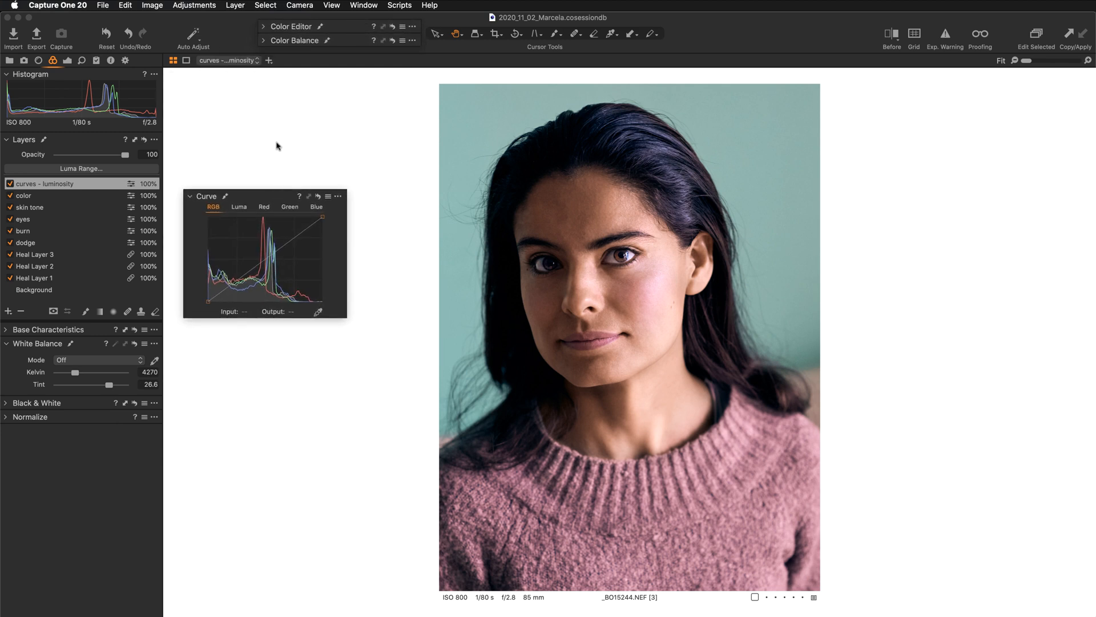
left_click_drag(262, 196, 249, 82)
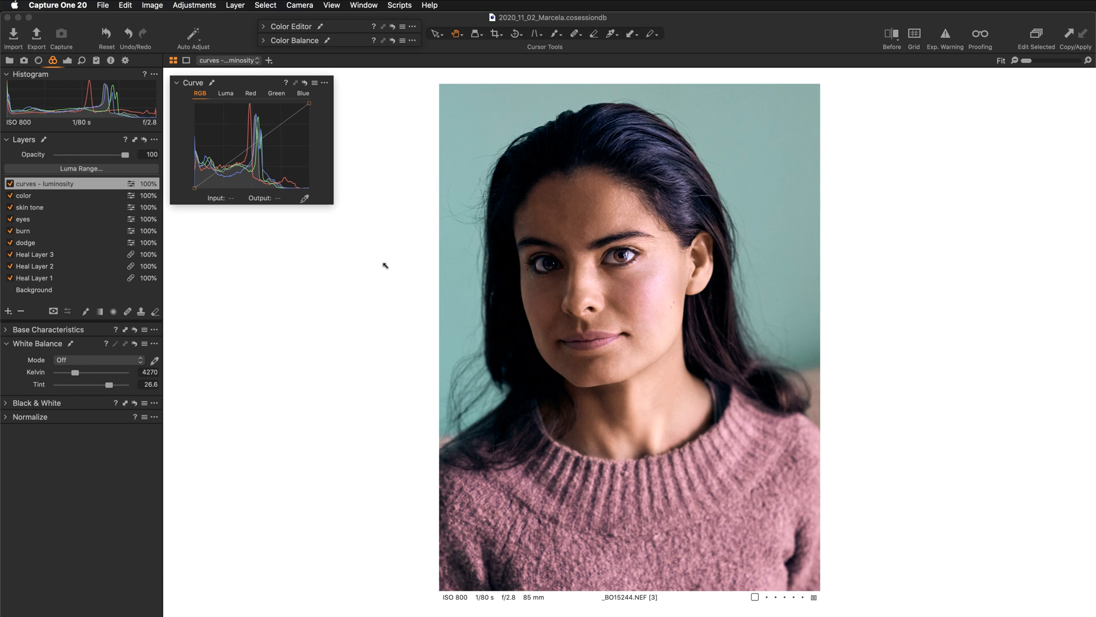
left_click_drag(385, 265, 442, 313)
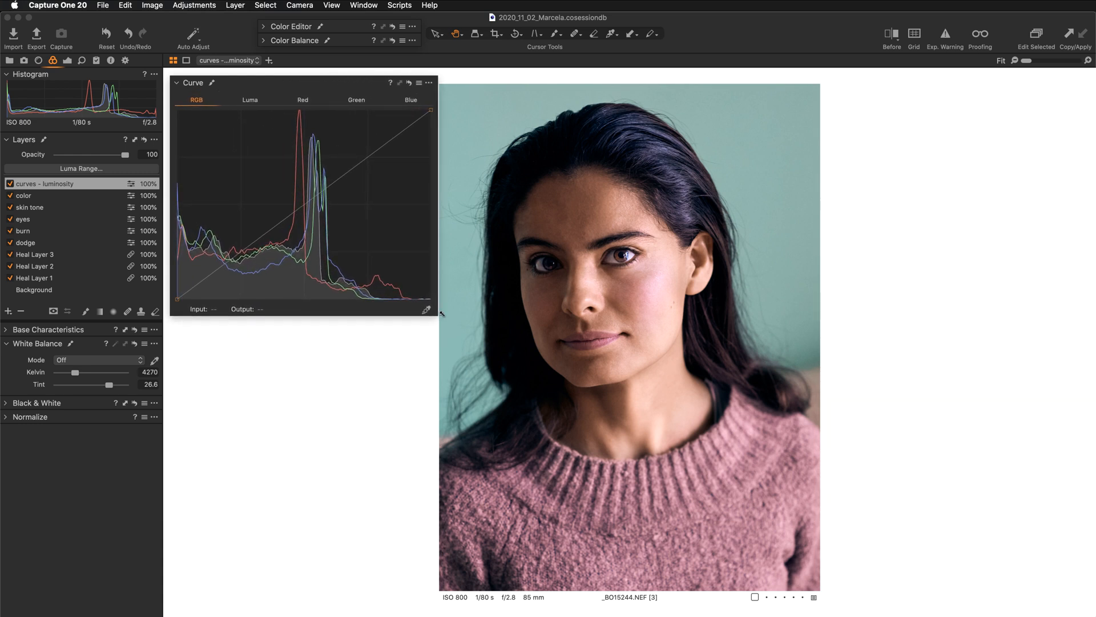
left_click_drag(343, 82, 338, 76)
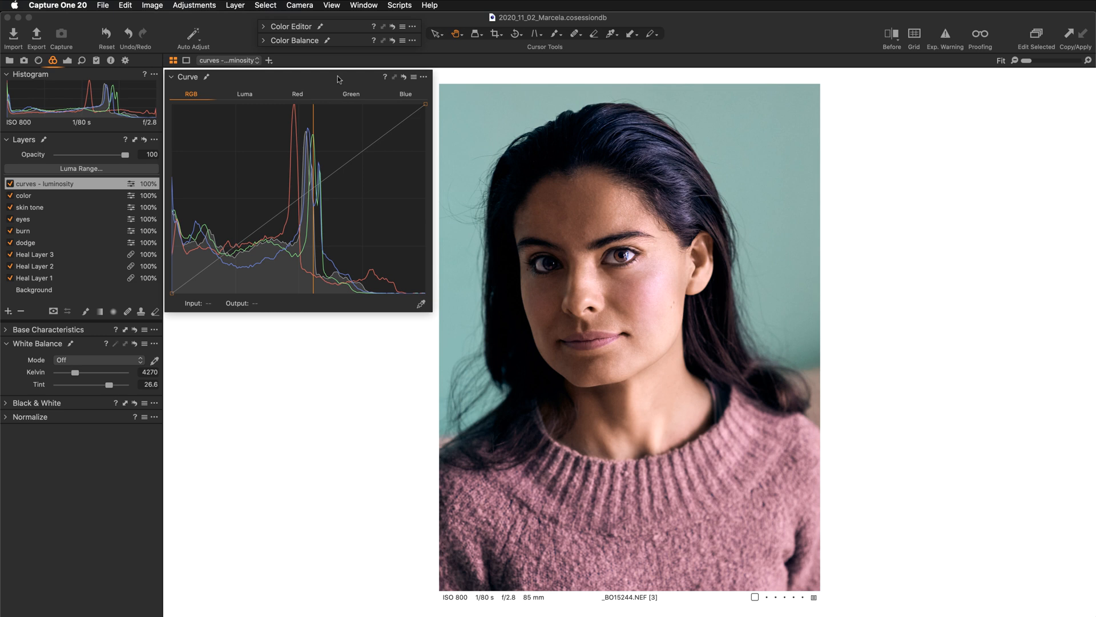
- Apply the Contrast RGB curve preset, lift the black point and move the shadow point to input 32, output 30
left_click(414, 78)
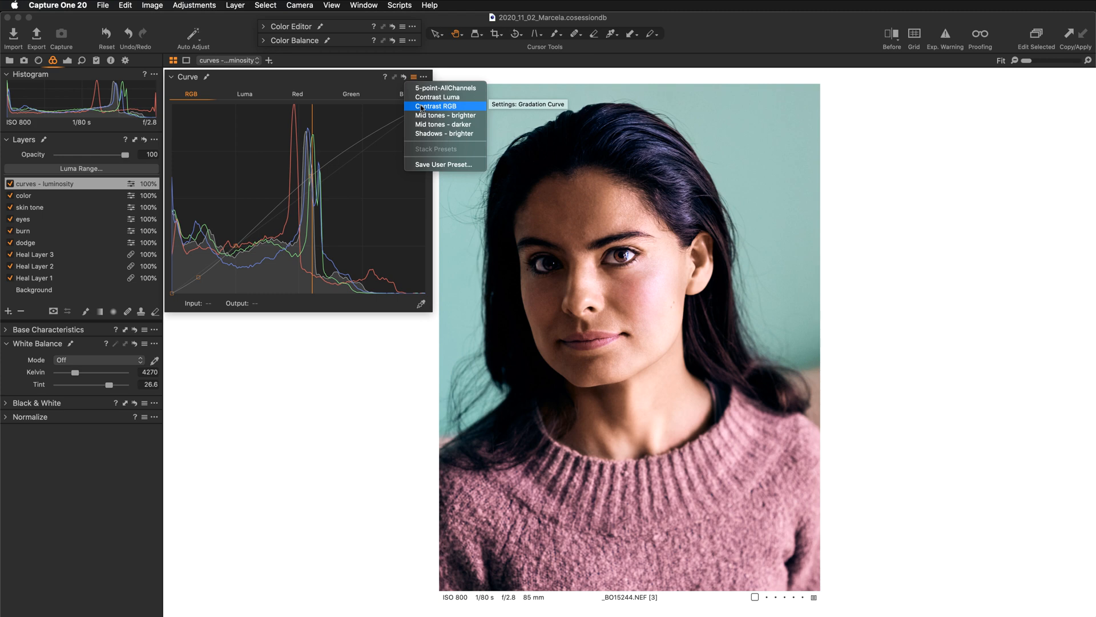
left_click(421, 106)
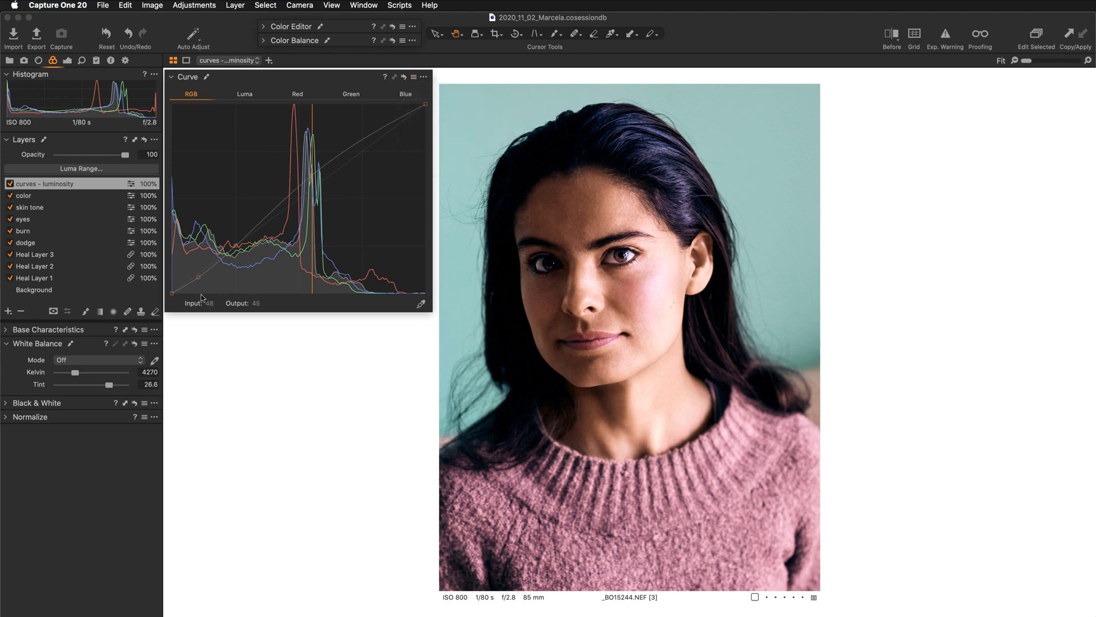
left_click_drag(171, 293, 205, 269)
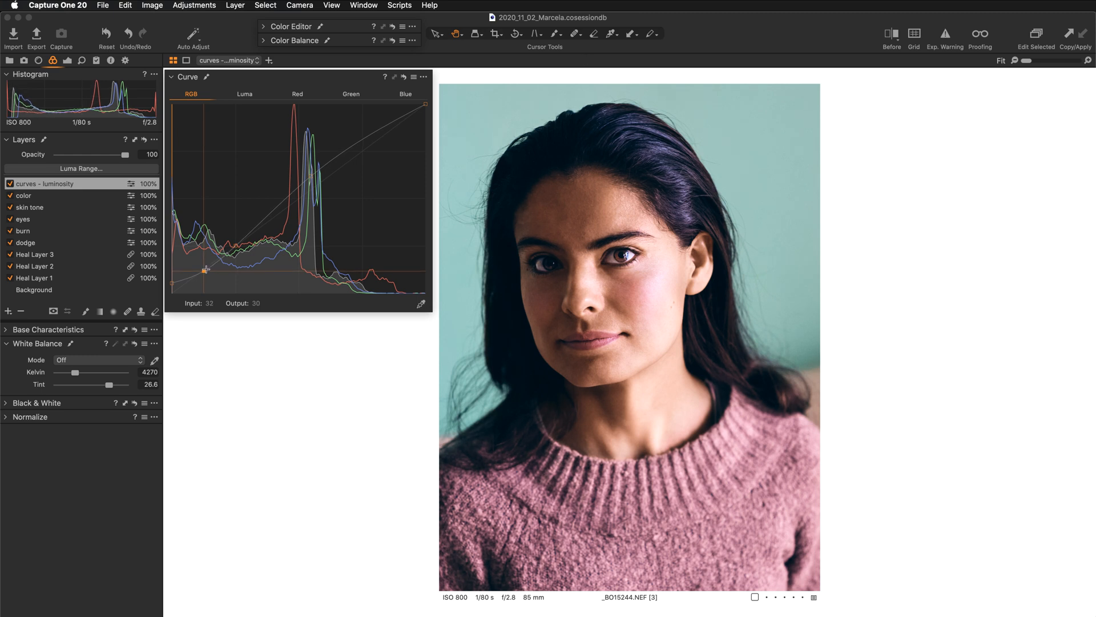
- Raise the midtone point of the RGB curve slightly and set its shadow point to input 31, output 31
left_click_drag(313, 184, 316, 178)
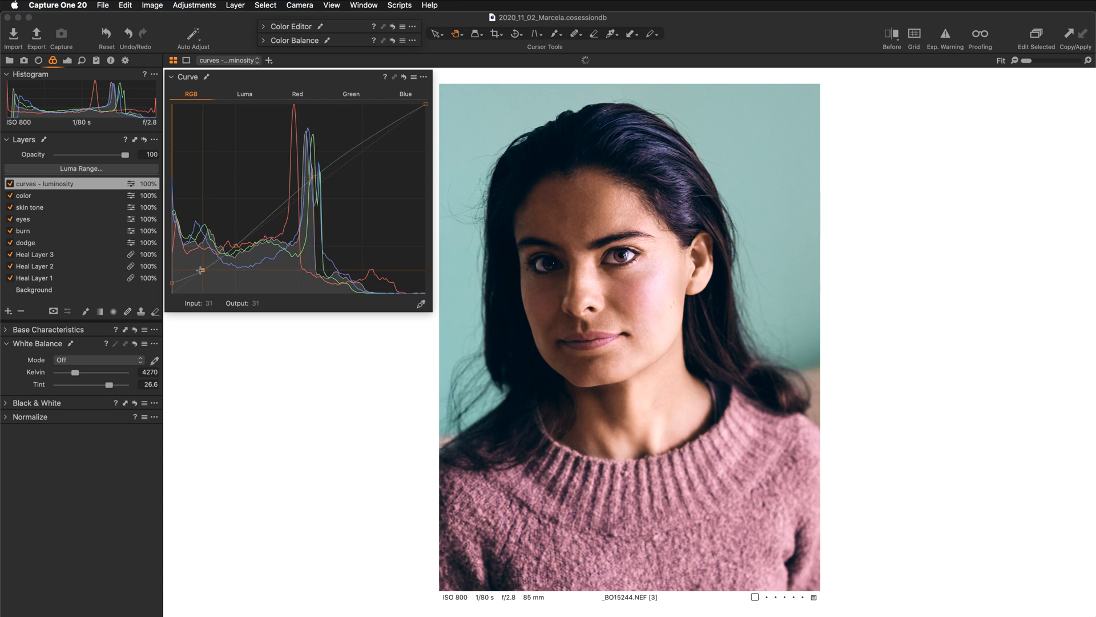
left_click_drag(200, 271, 200, 271)
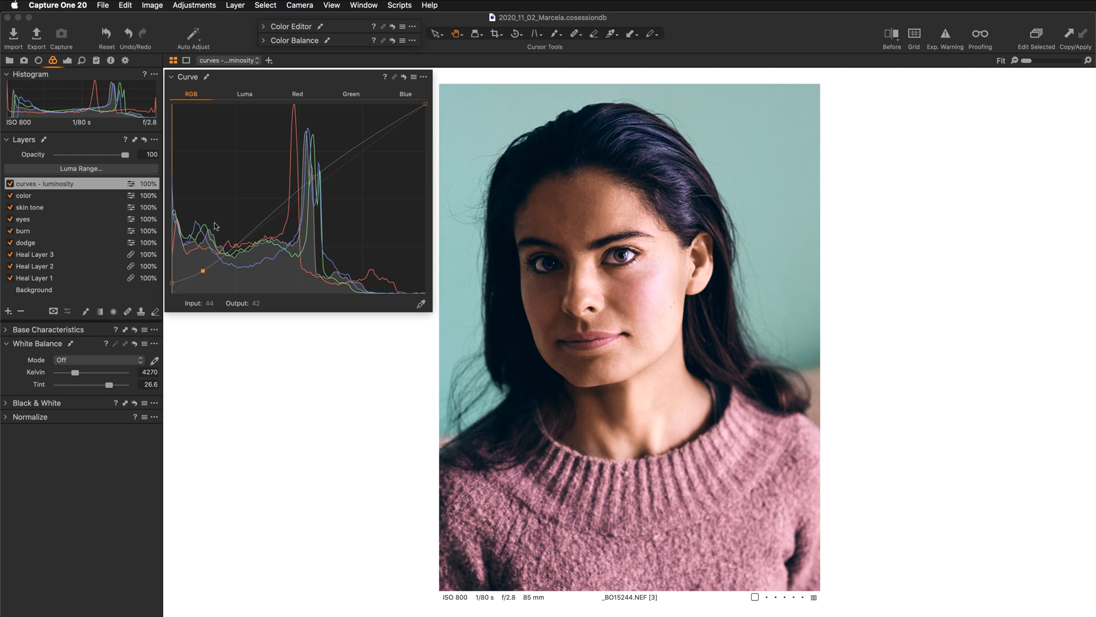
- On the Luma curve, lift the midtones to input 120, output 142 and anchor the shadows at input 48, output 56
left_click(245, 96)
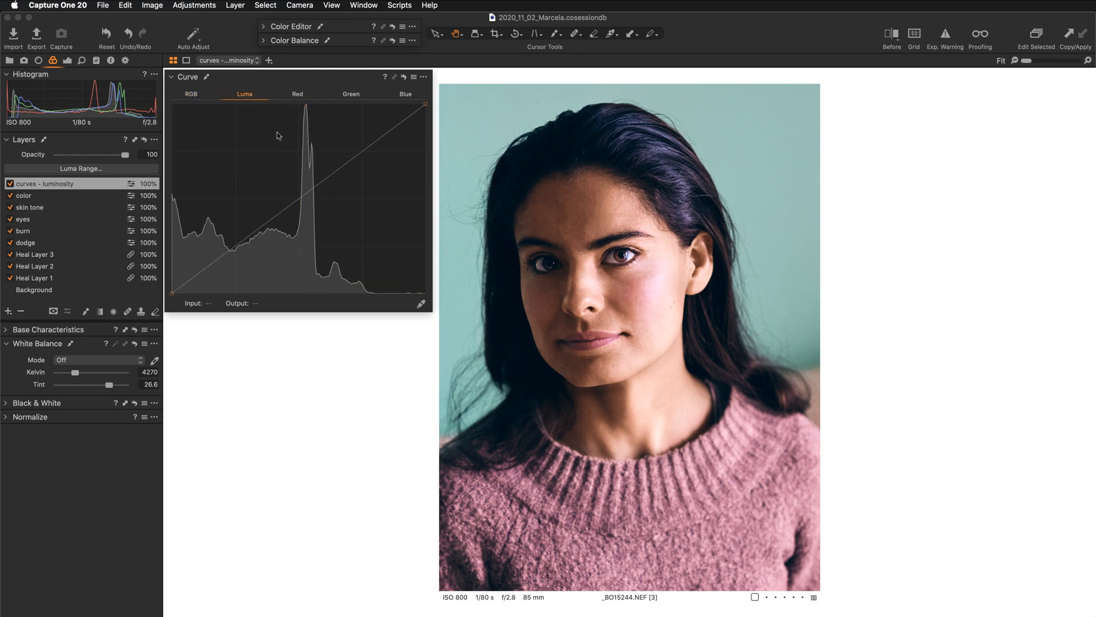
left_click_drag(279, 212, 291, 188)
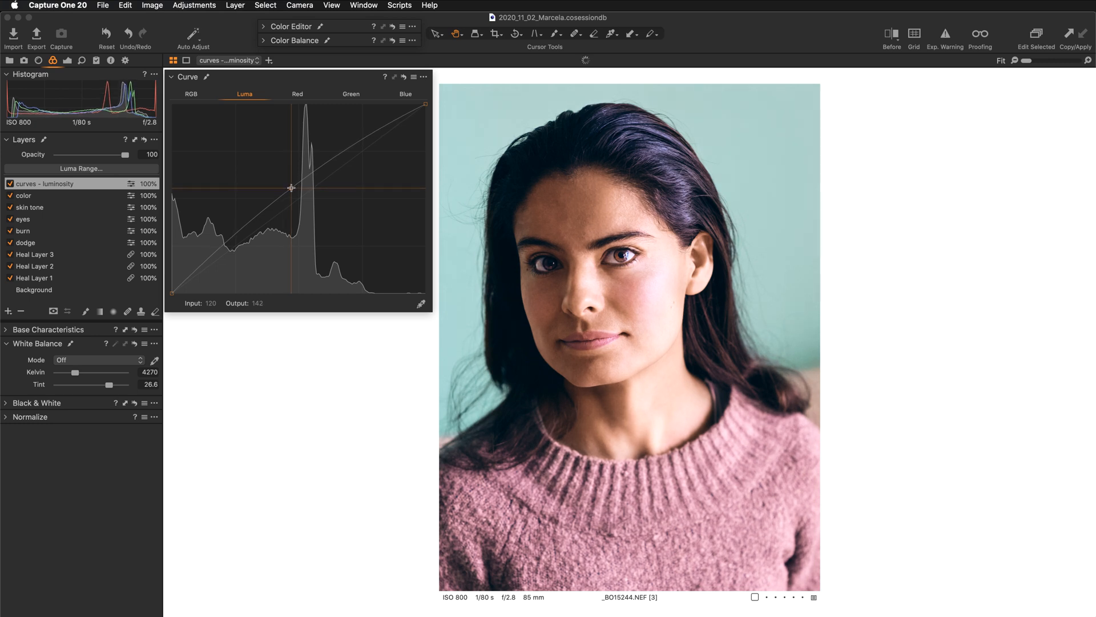
left_click_drag(290, 188, 291, 188)
left_click_drag(217, 251, 219, 252)
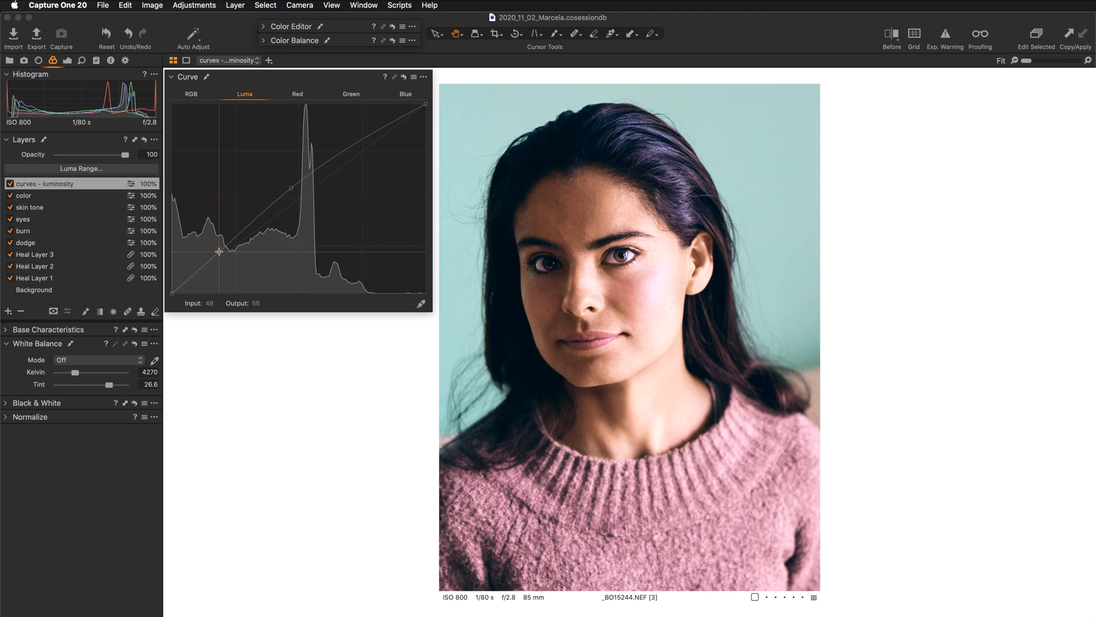
- Fine-tune the RGB curve's shadow point, set its black point to output 16, and compare the photo with the curves layer off and on
left_click(192, 95)
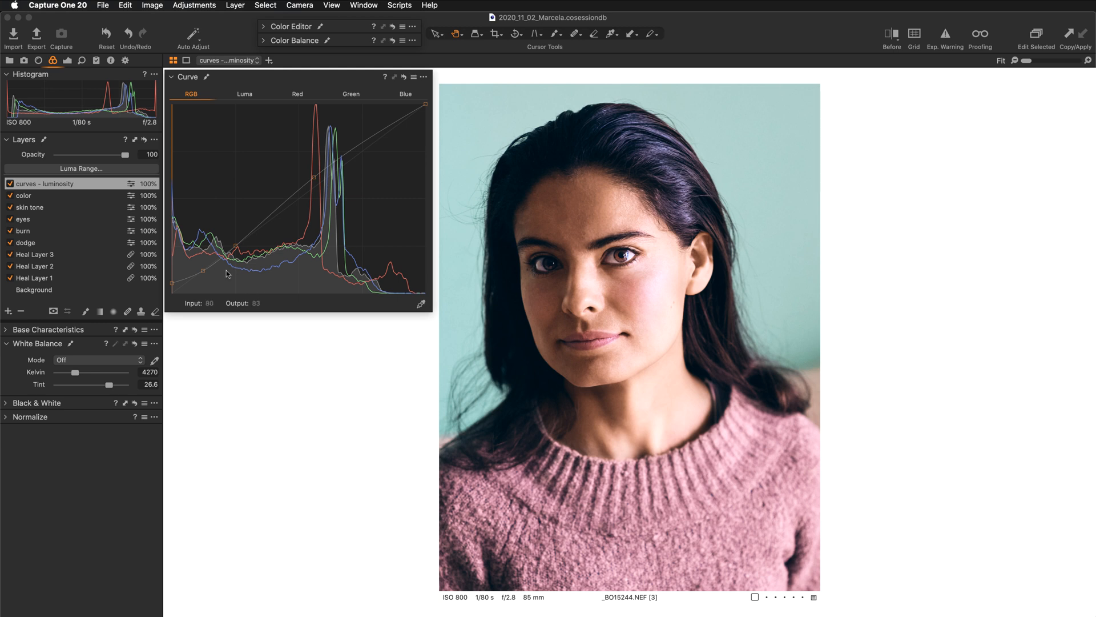
left_click_drag(203, 269, 203, 269)
left_click_drag(172, 281, 172, 281)
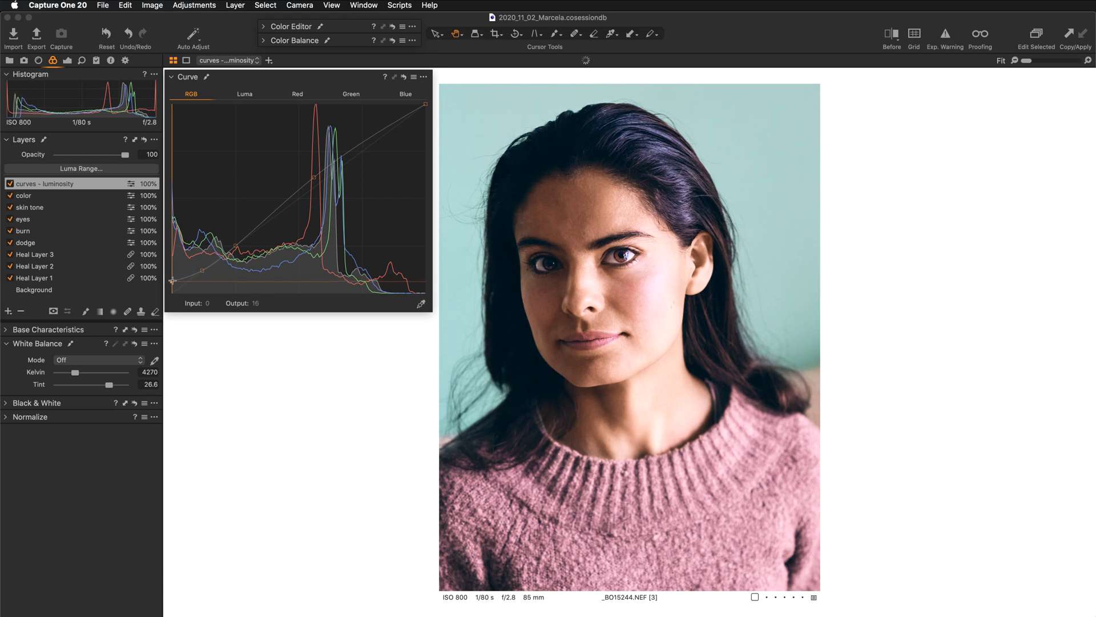
left_click(10, 184)
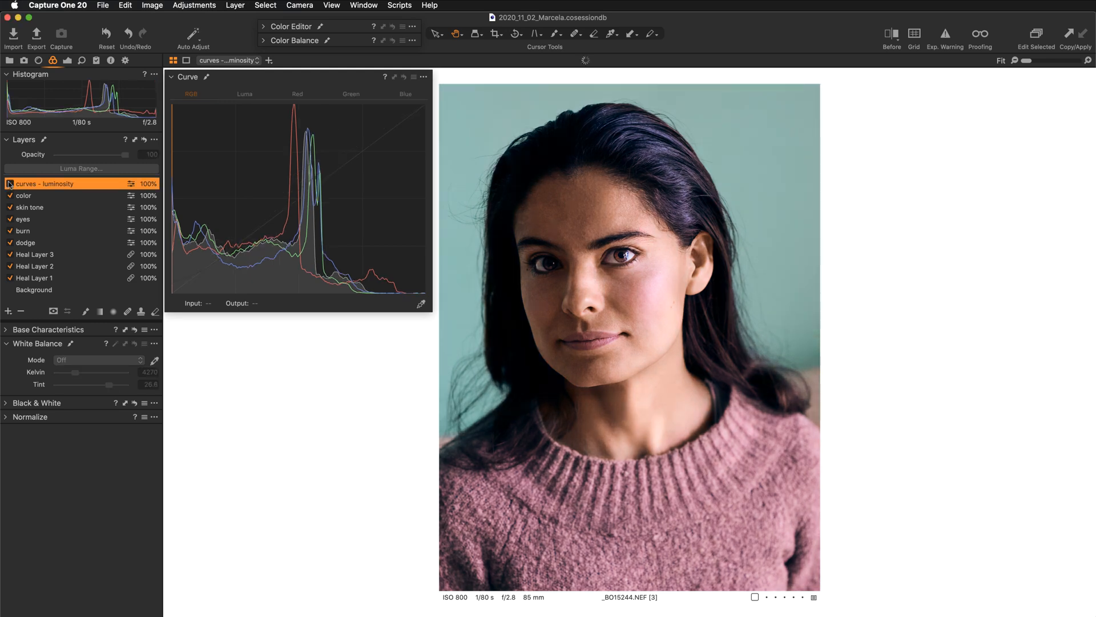
left_click(10, 184)
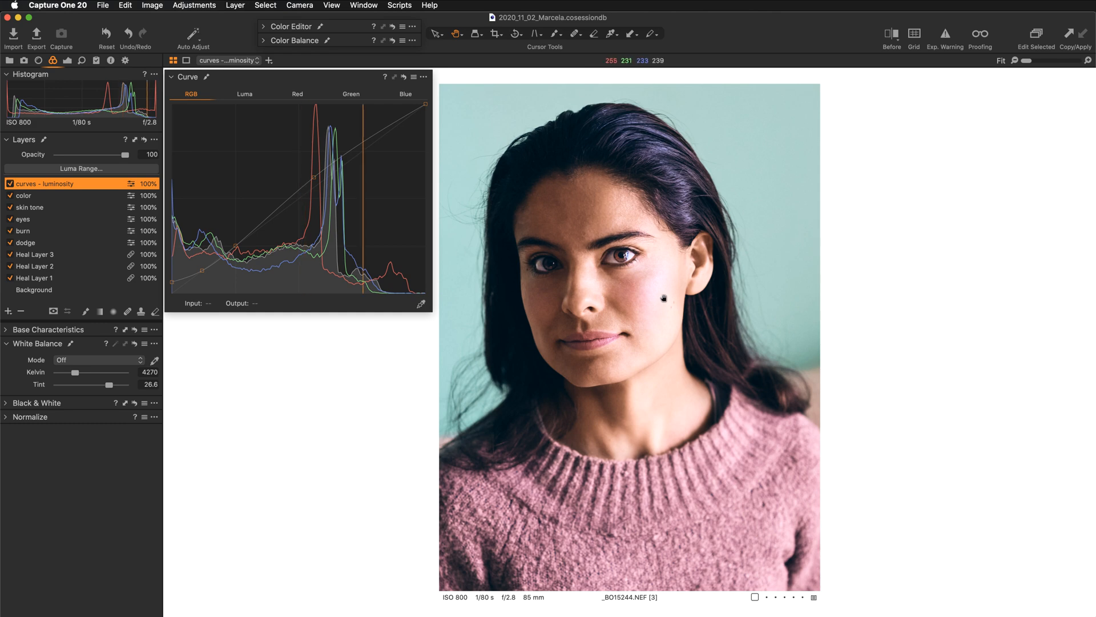
- Check the cheek highlights up close and move the RGB curve's midtone point to input 147, output 160
scroll(663, 297, "up", 1)
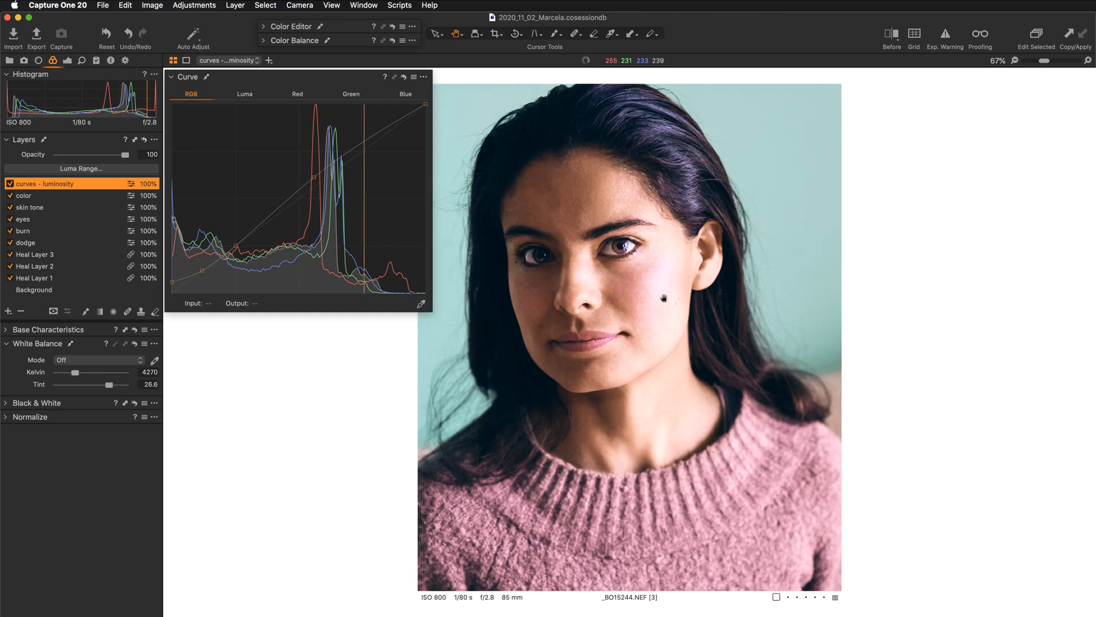
scroll(665, 299, "up", 1)
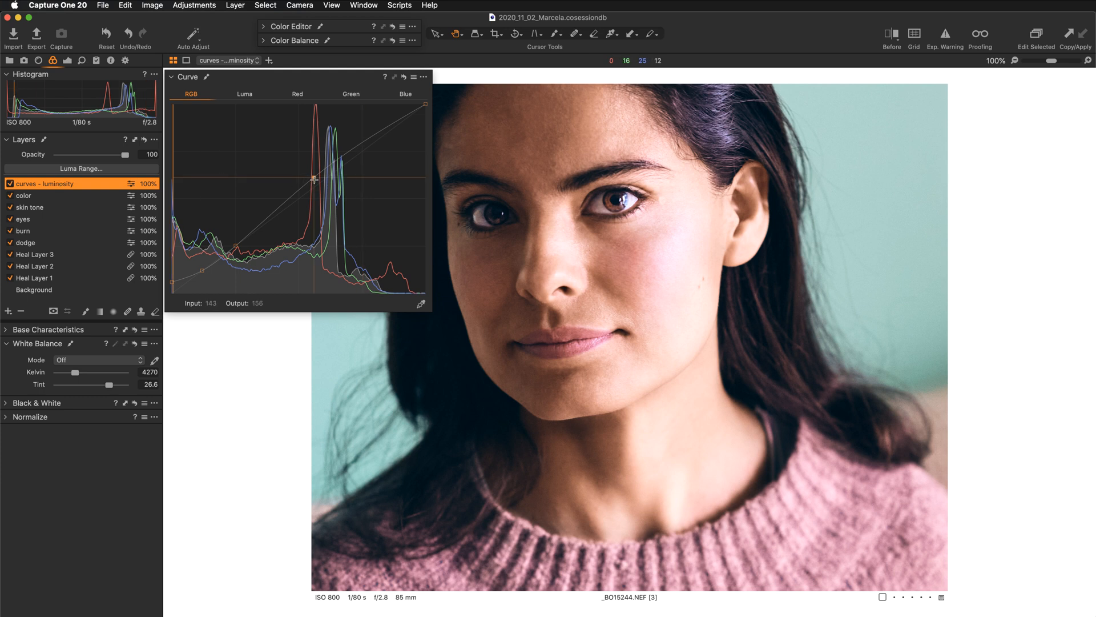
left_click_drag(314, 180, 319, 175)
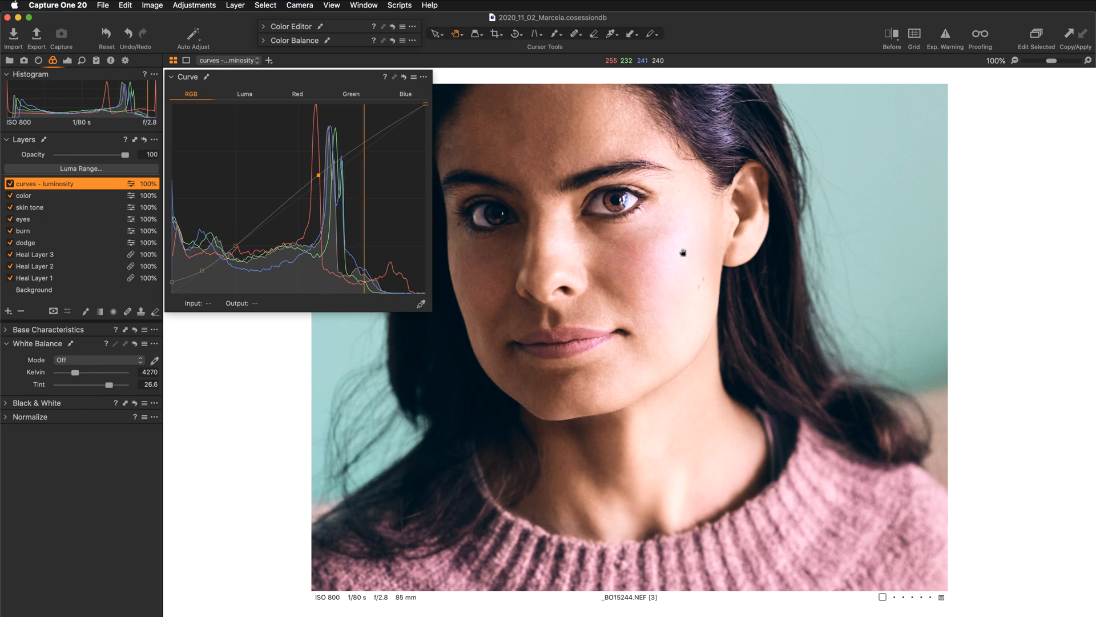
key("super+0")
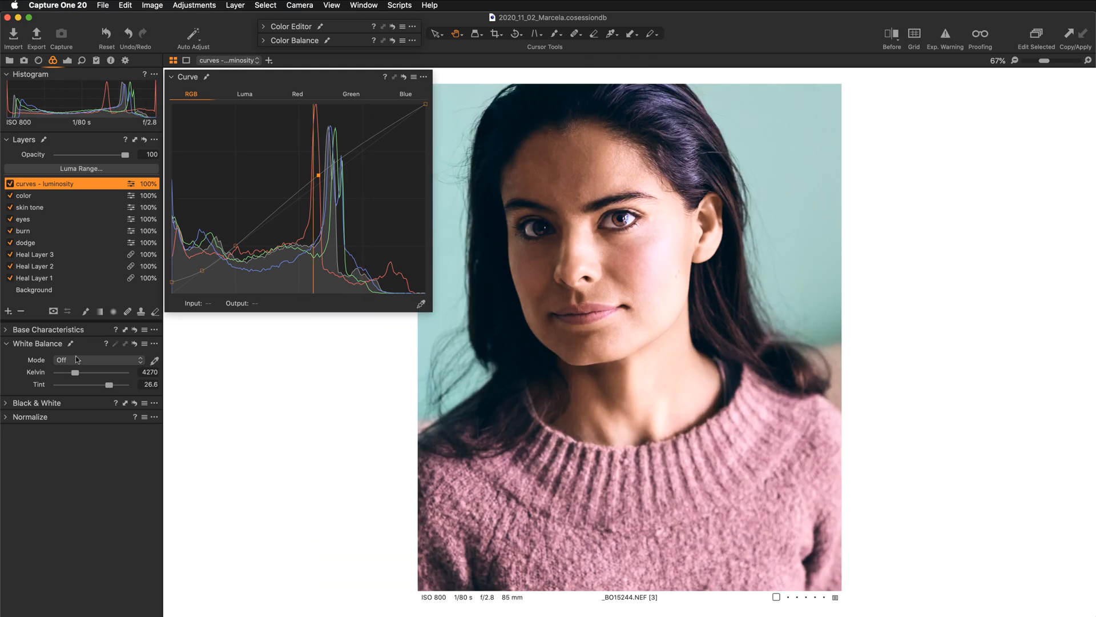
- Set the curves layer's High Dynamic Range Highlight to -44, expand the Histogram, and compare the photo with the layer off and on
left_click(68, 61)
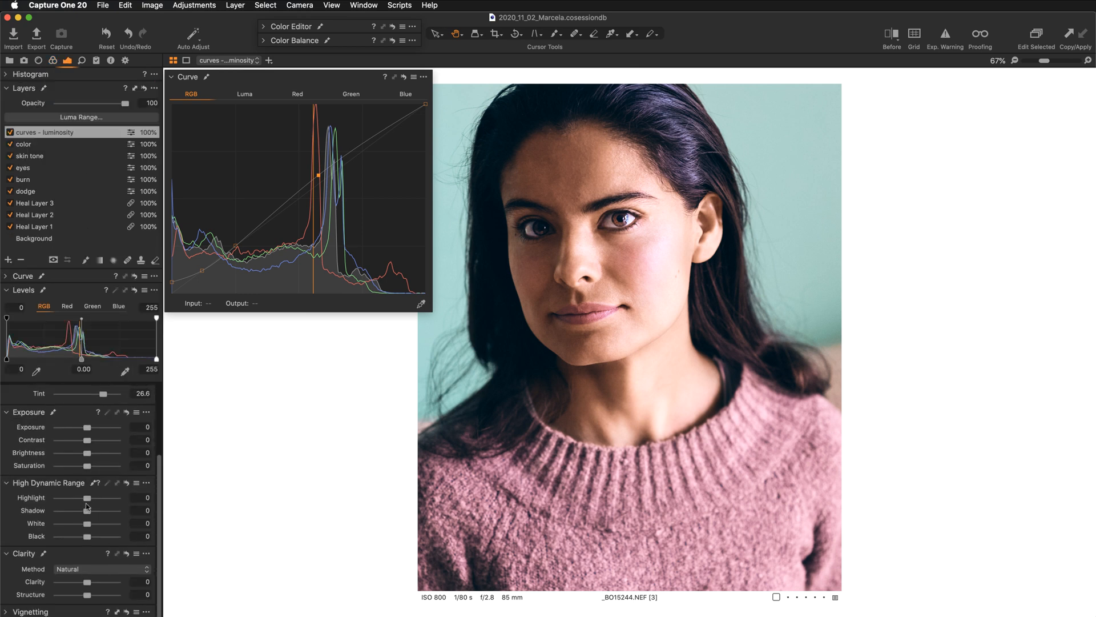
left_click_drag(86, 499, 73, 501)
scroll(621, 350, "up", 5)
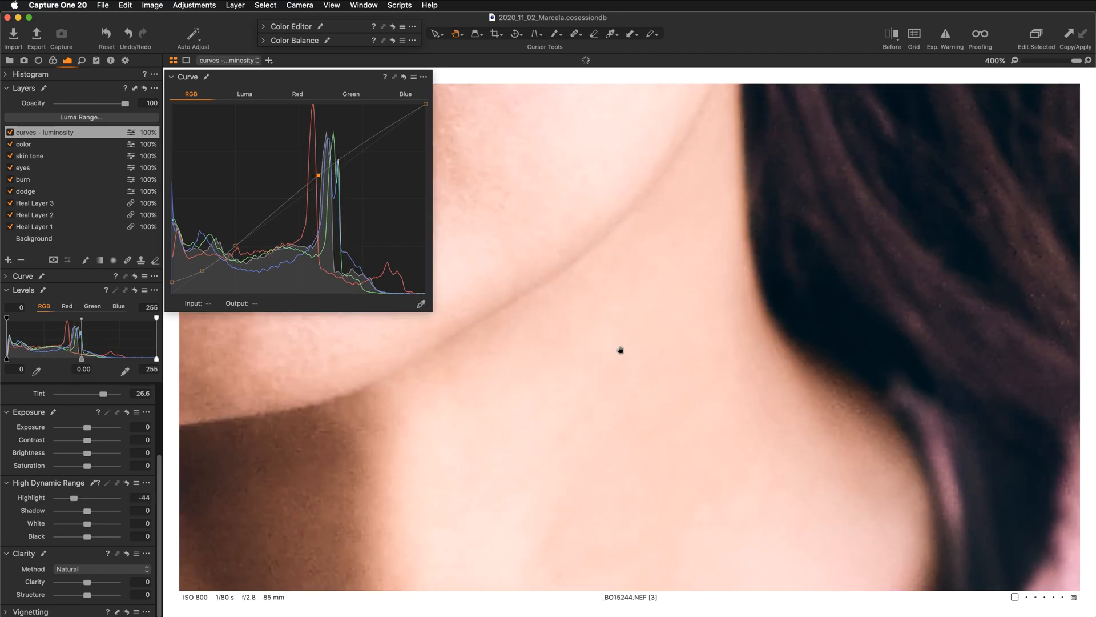
scroll(621, 350, "down", 2)
left_click_drag(622, 233, 666, 472)
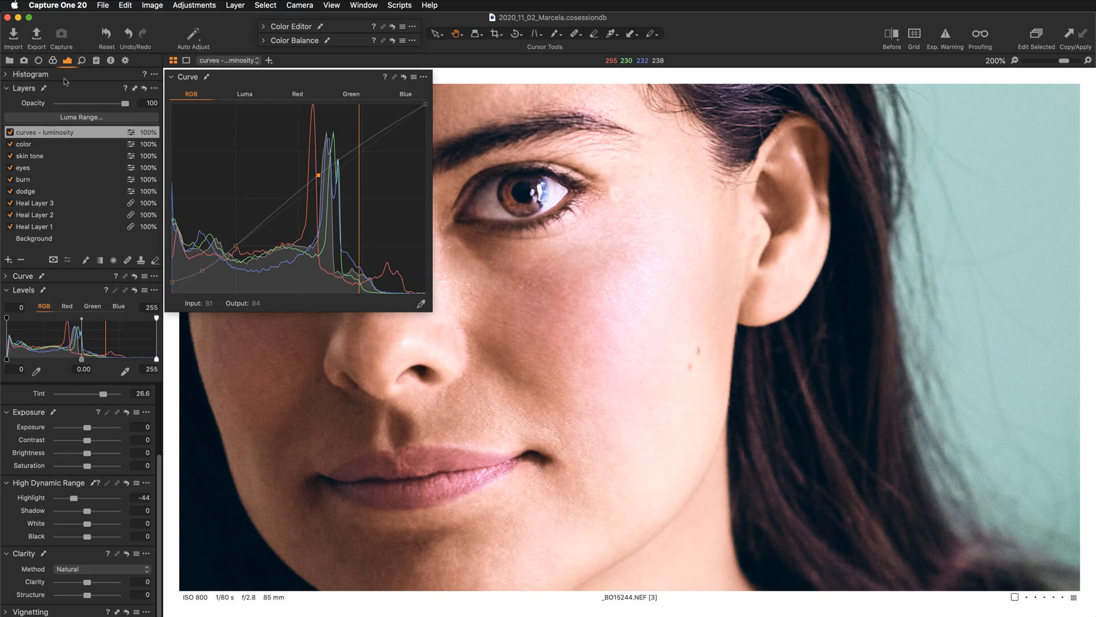
left_click(7, 74)
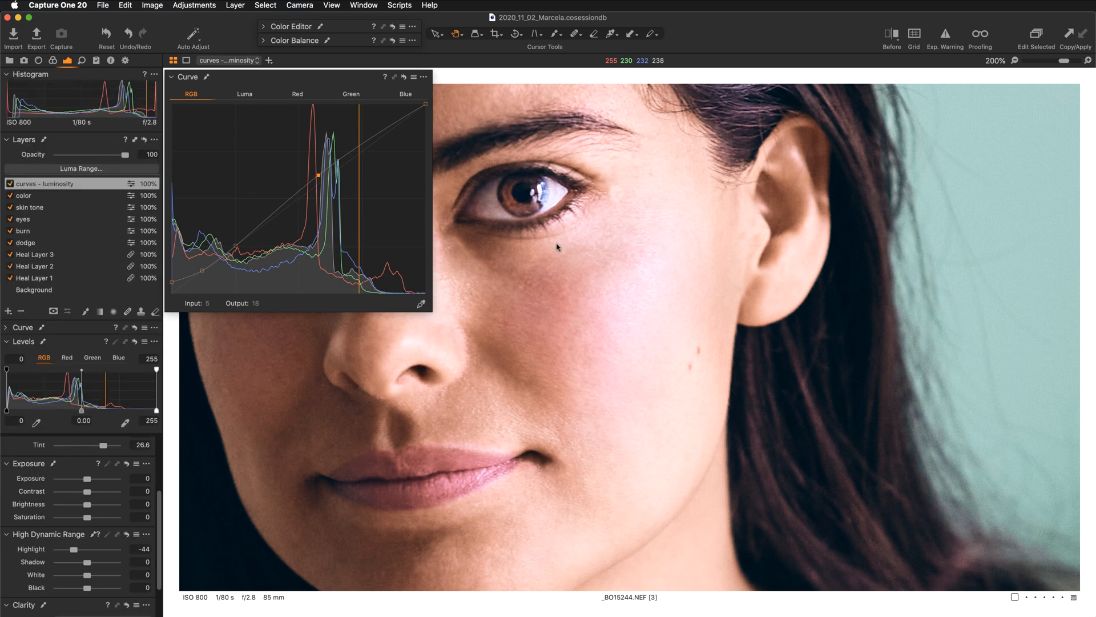
scroll(604, 280, "down", 2)
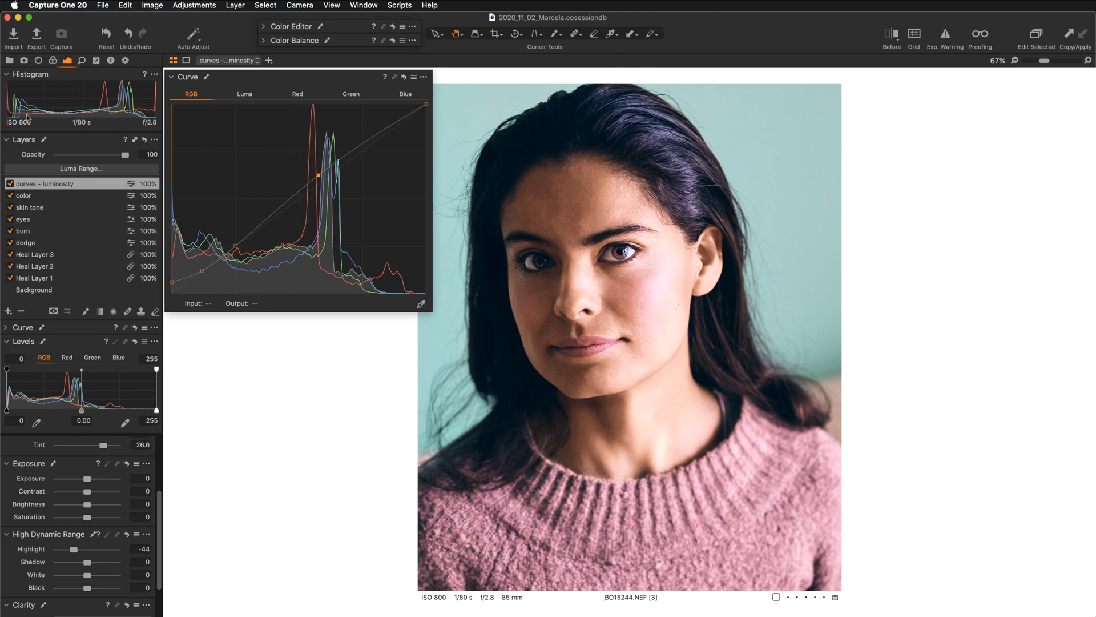
left_click(10, 183)
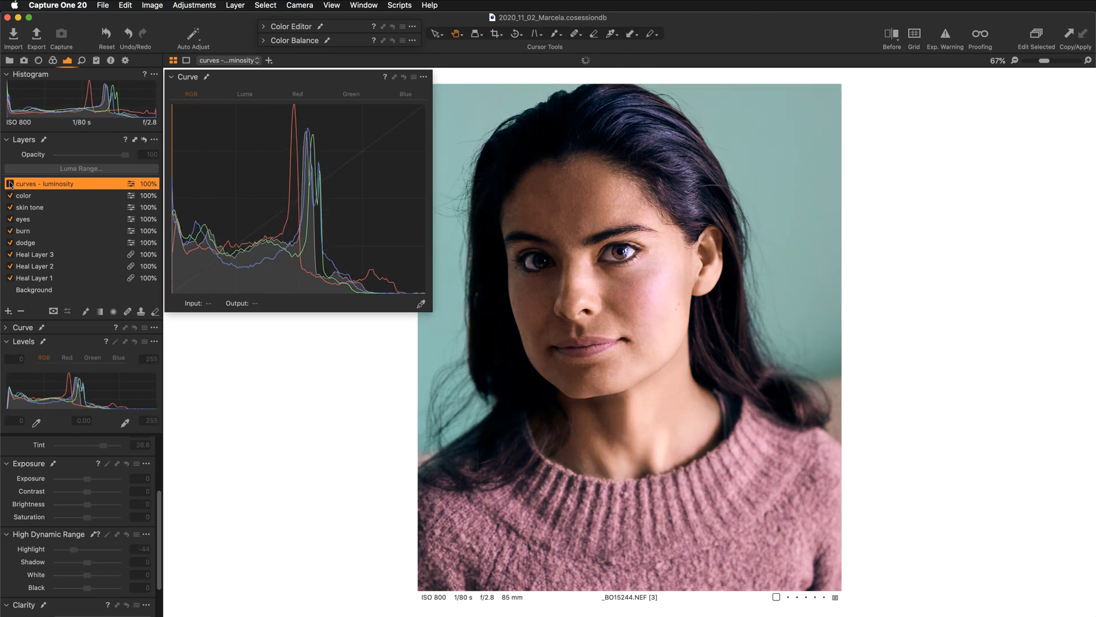
left_click(10, 184)
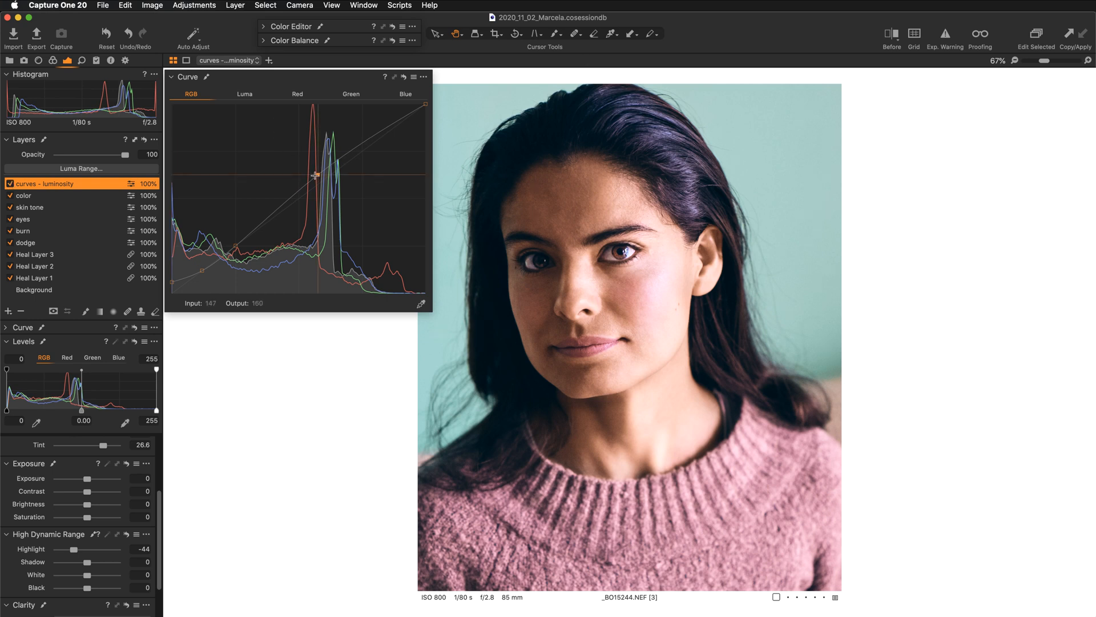
- Refine the RGB curve's midtone, shadow and black points in small moves, finishing with a slightly lower shadow point
left_click_drag(315, 175, 316, 175)
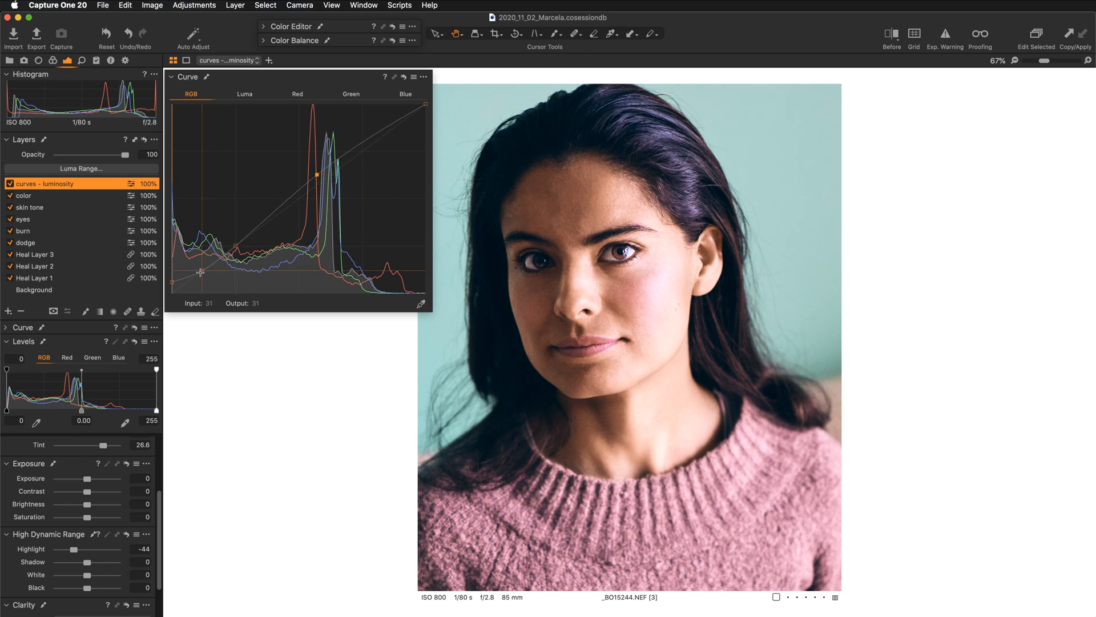
left_click_drag(200, 270, 199, 269)
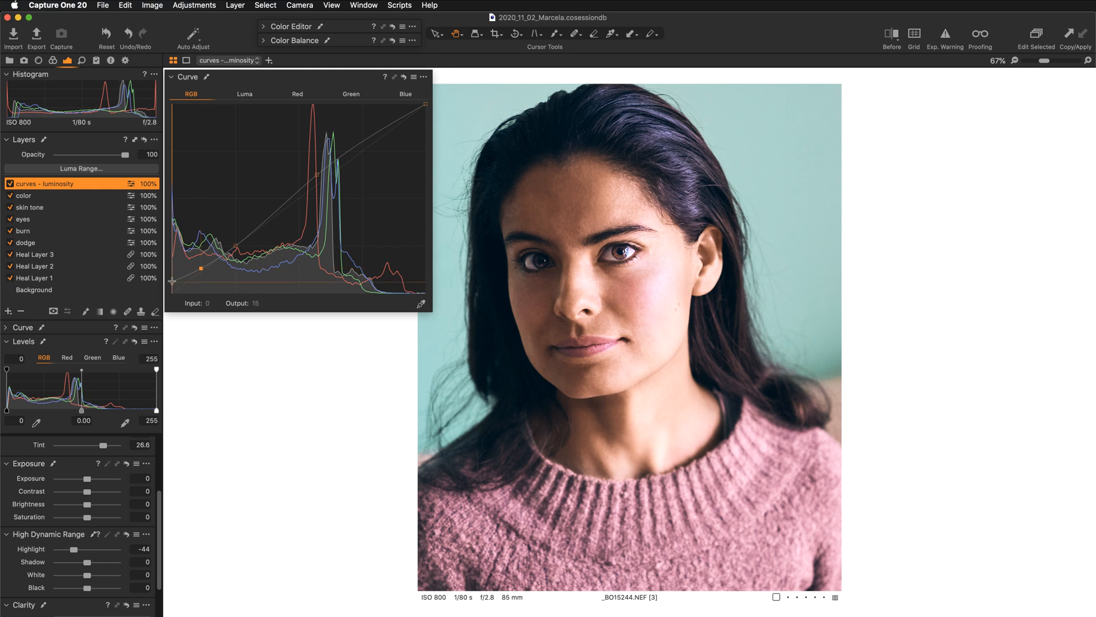
left_click_drag(172, 282, 171, 280)
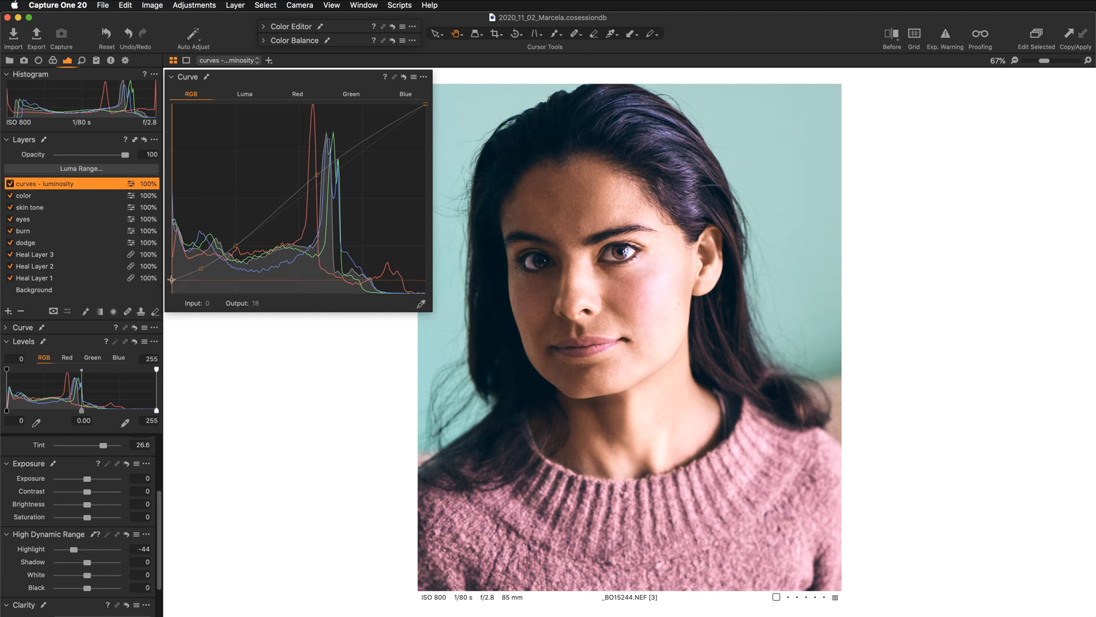
left_click_drag(171, 280, 172, 280)
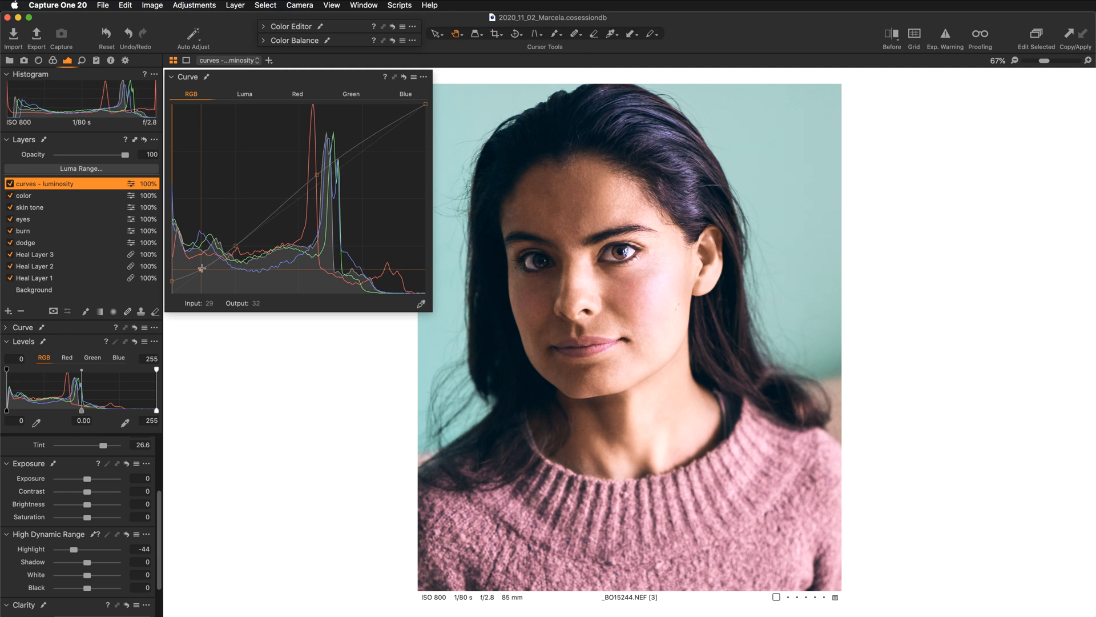
left_click_drag(201, 269, 200, 271)
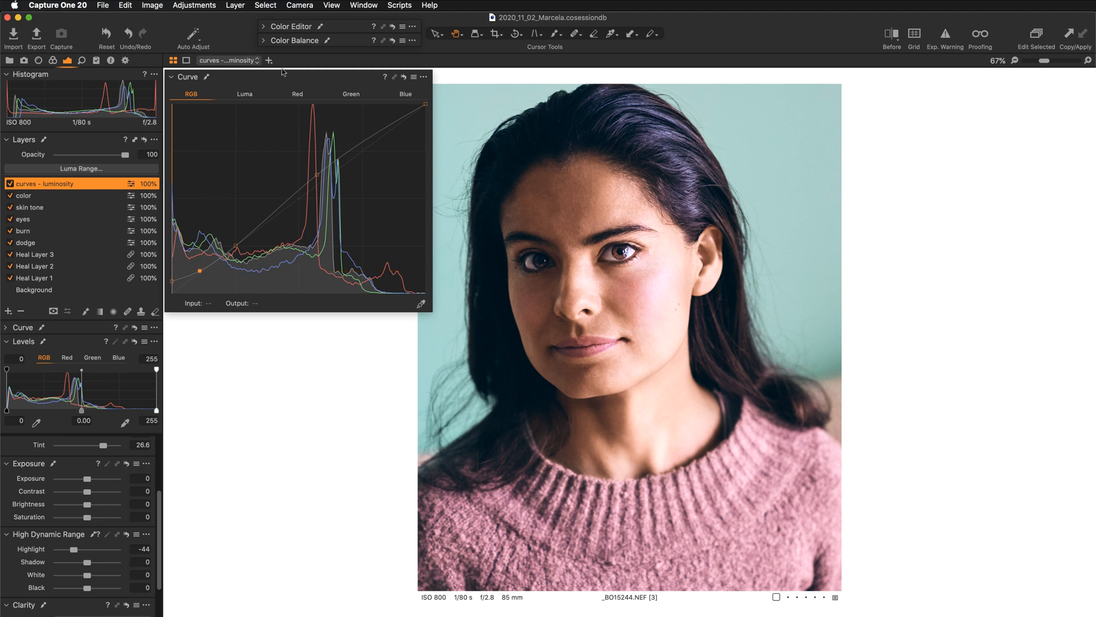
- Lower the Luma curve's midtone point to input 121, output 139 and collapse the floating Curve tool
left_click(245, 95)
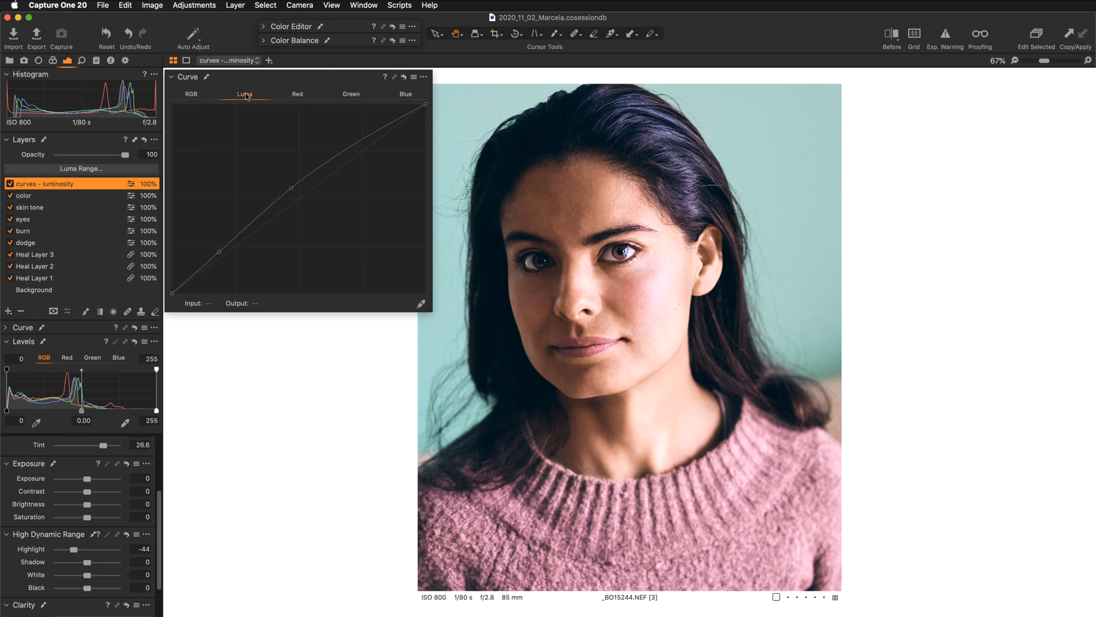
left_click_drag(292, 189, 292, 190)
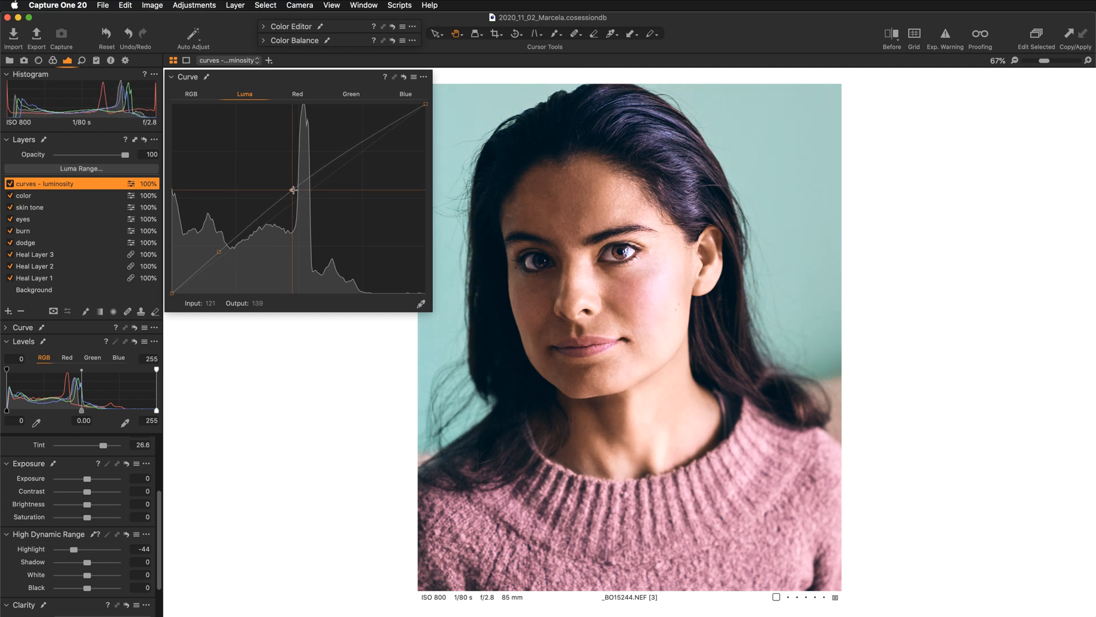
left_click(242, 77)
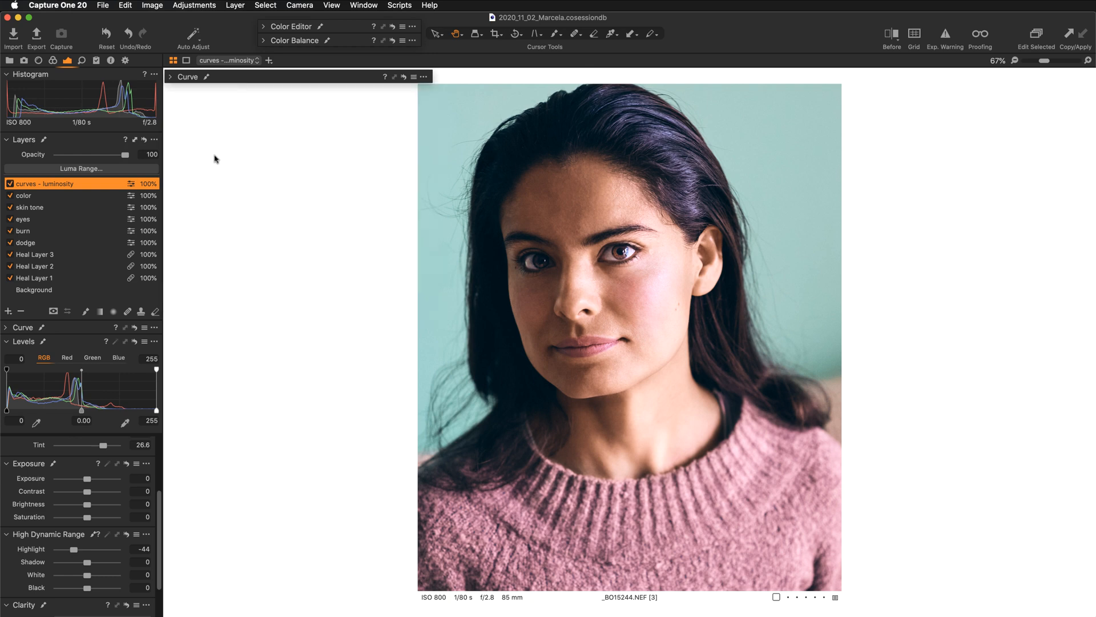
- Compare the portrait with the "curves - luminosity" layer off and on, and inspect the face up close
left_click(9, 184)
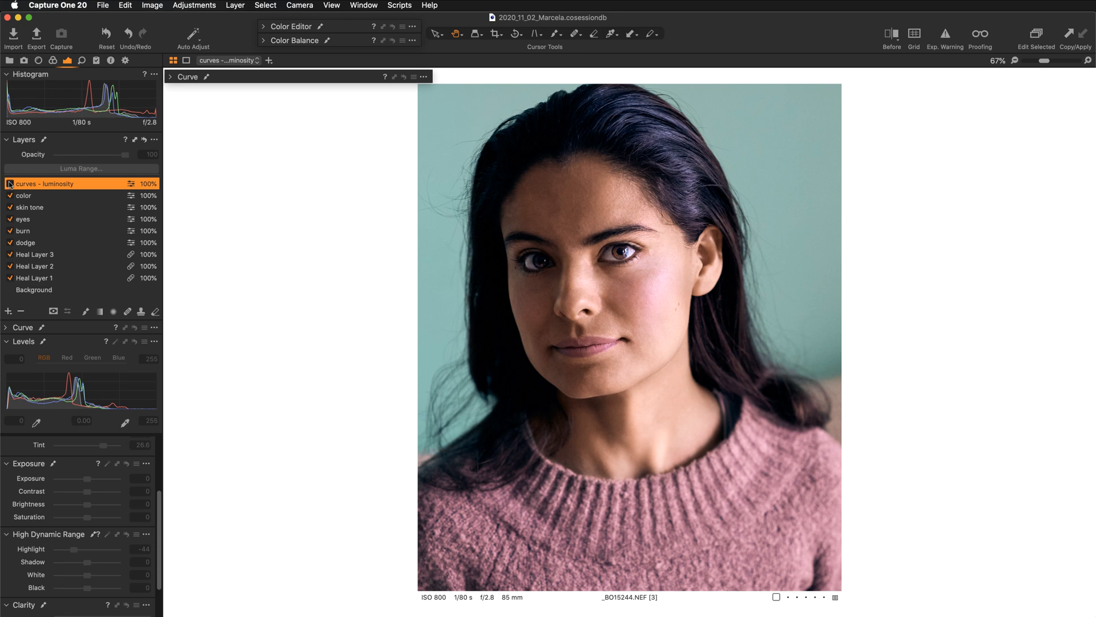
left_click(10, 184)
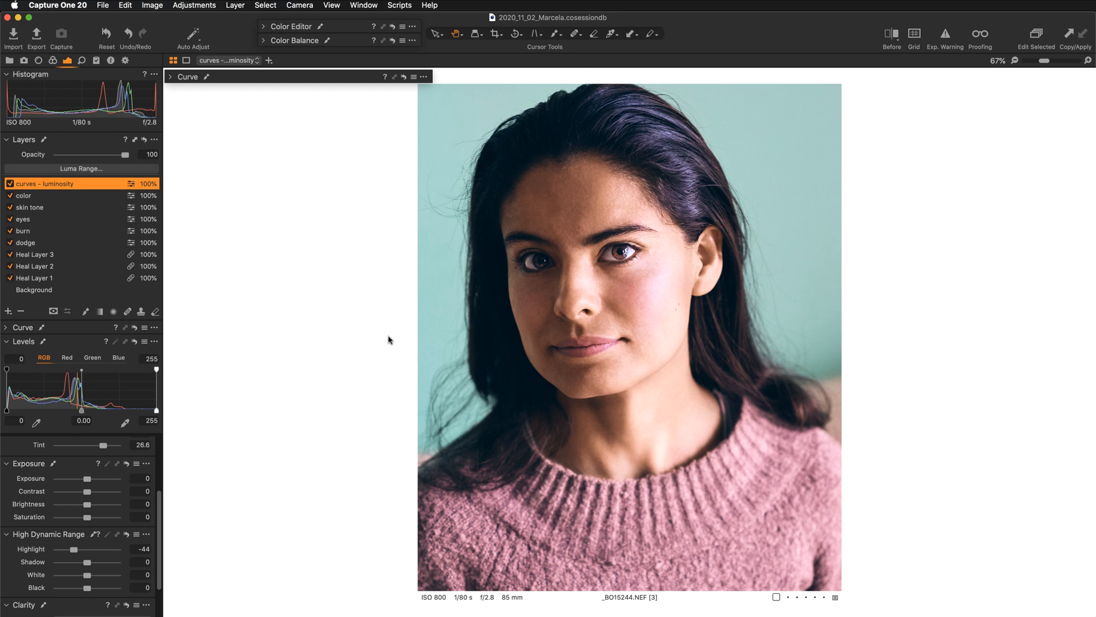
key("super+plus")
key("super+plus")
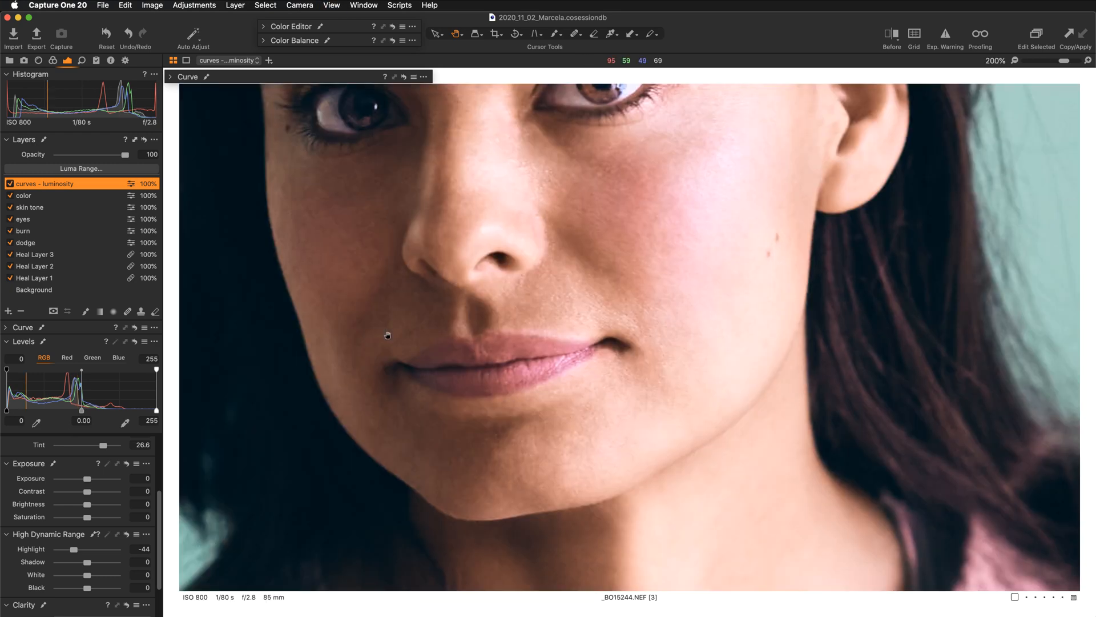
key("super+minus")
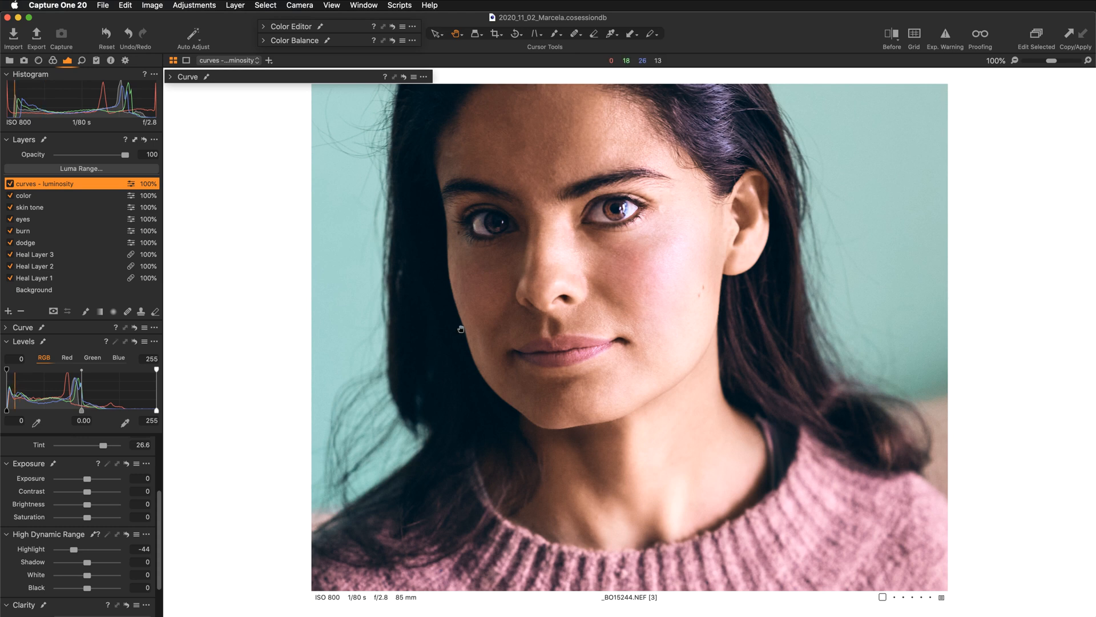
- Add a new filled adjustment layer and name it "sharpening"
left_click(8, 314)
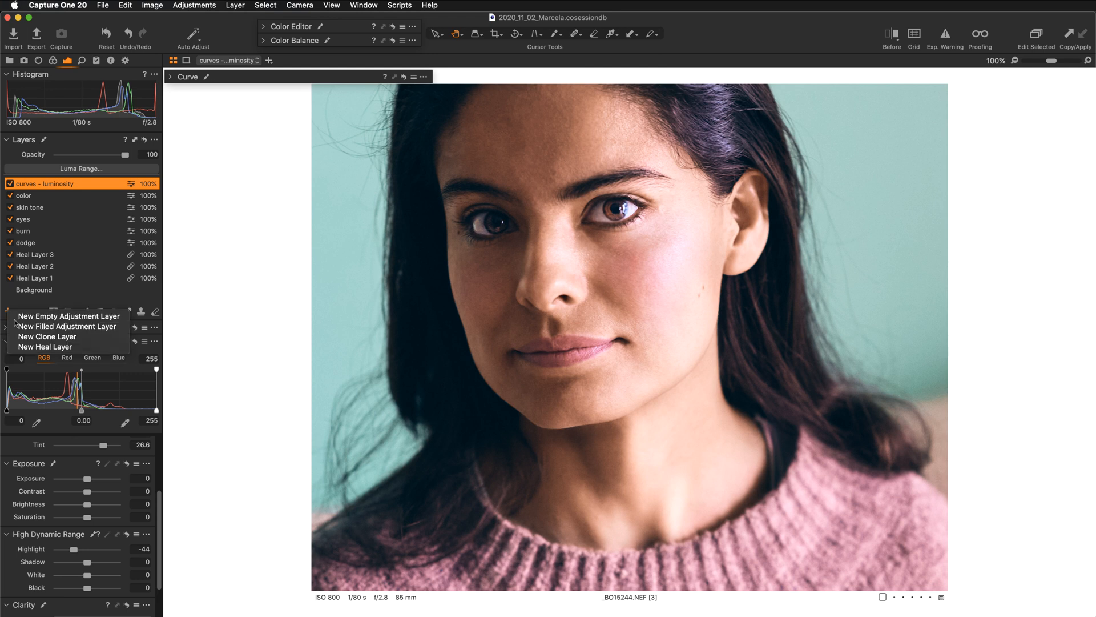
left_click(34, 326)
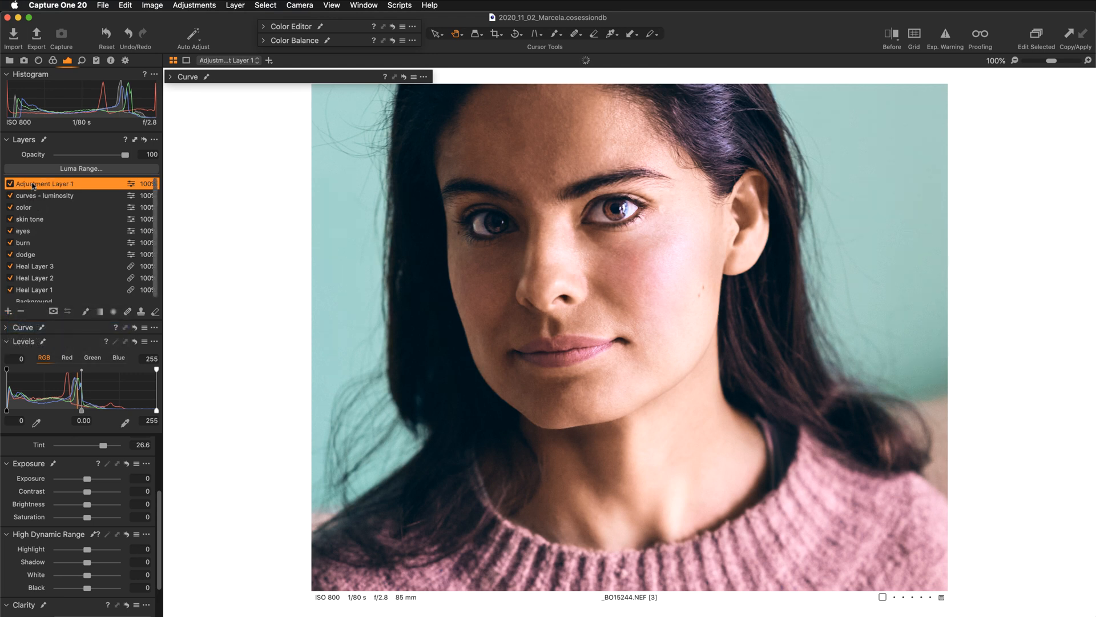
double_click(33, 184)
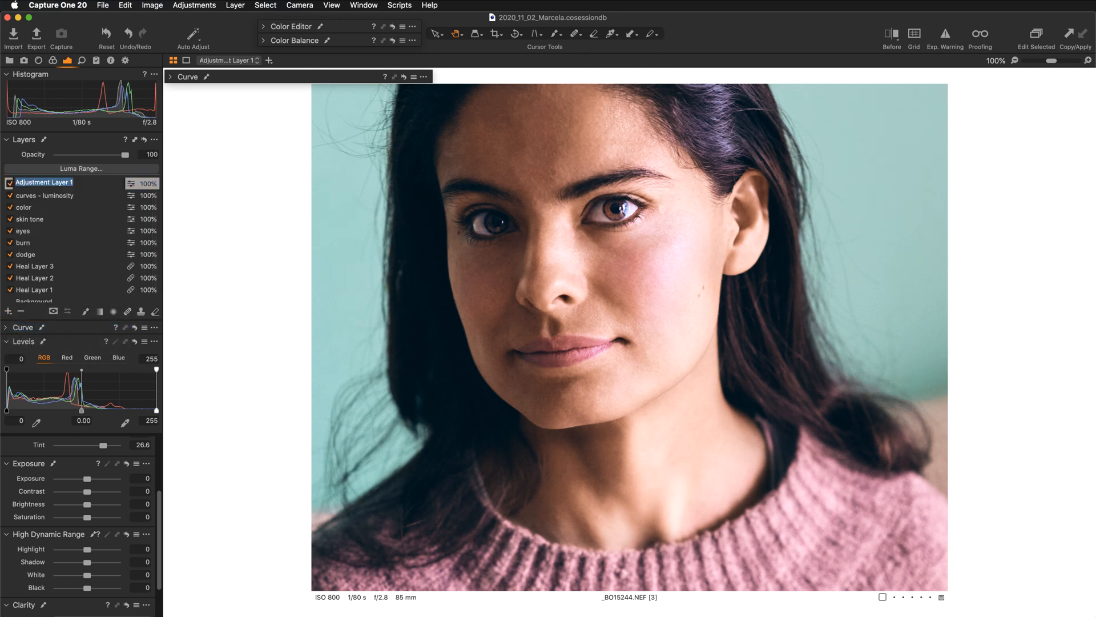
type("sharpening")
key("Return")
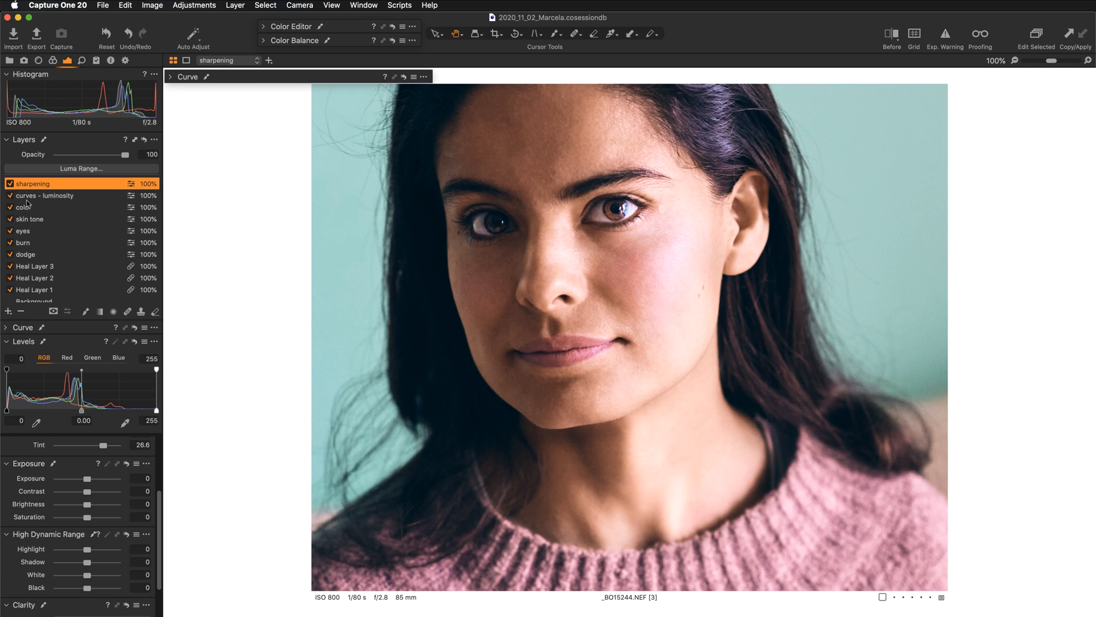
- Raise the Sharpening Amount on the "sharpening" layer to 93
left_click(82, 60)
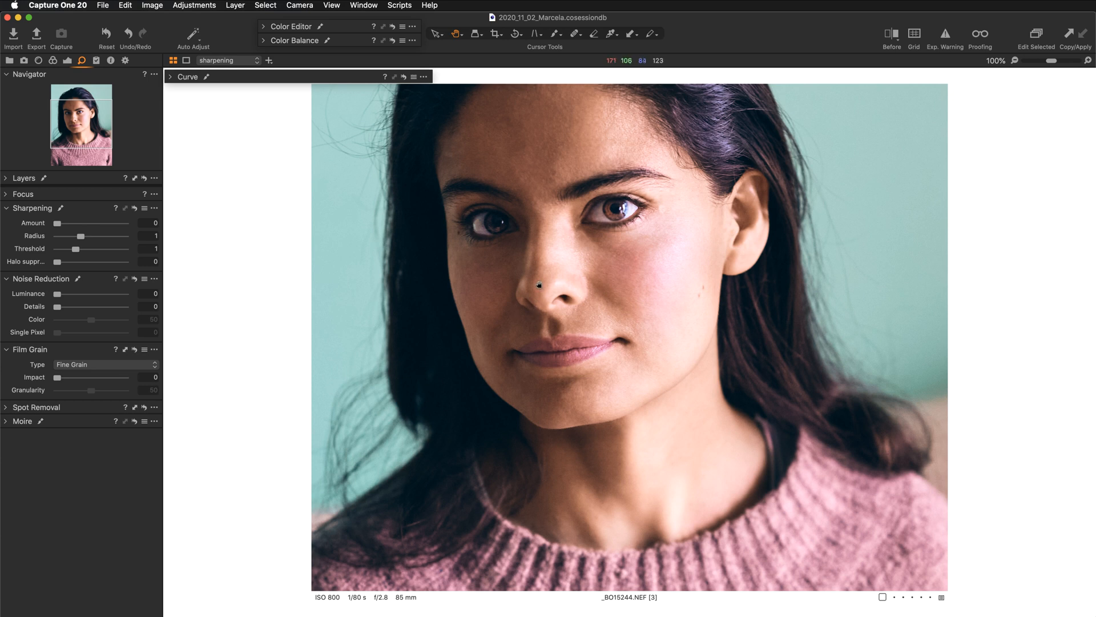
left_click_drag(559, 261, 554, 337)
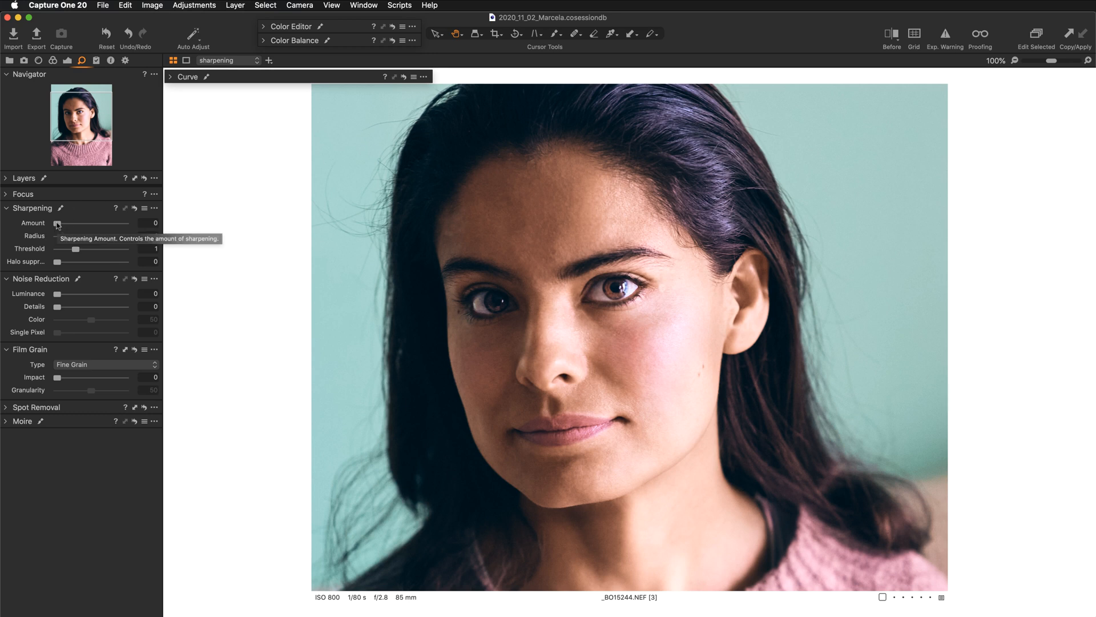
left_click_drag(57, 225, 64, 224)
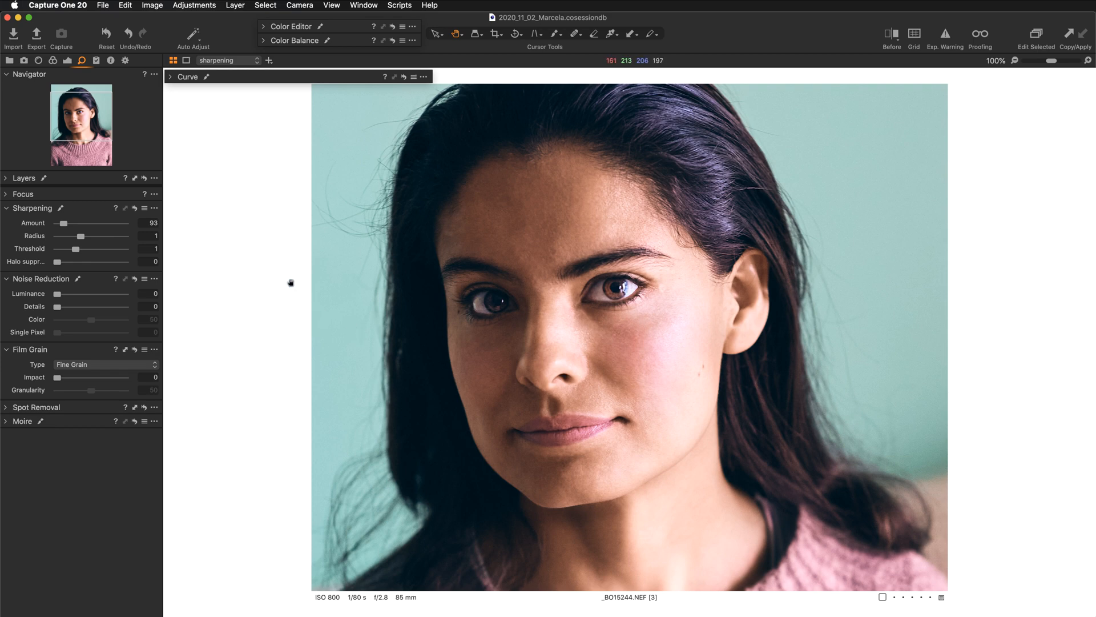
- Show the "sharpening" layer's mask overlay and invert the mask so the effect is hidden everywhere
left_click(66, 61)
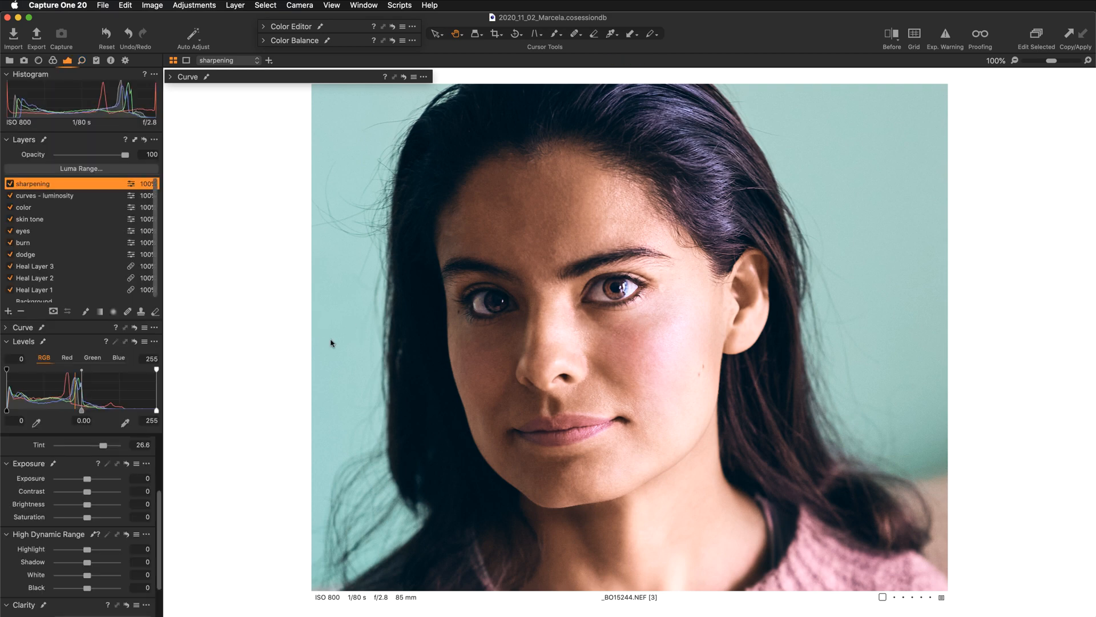
key("m")
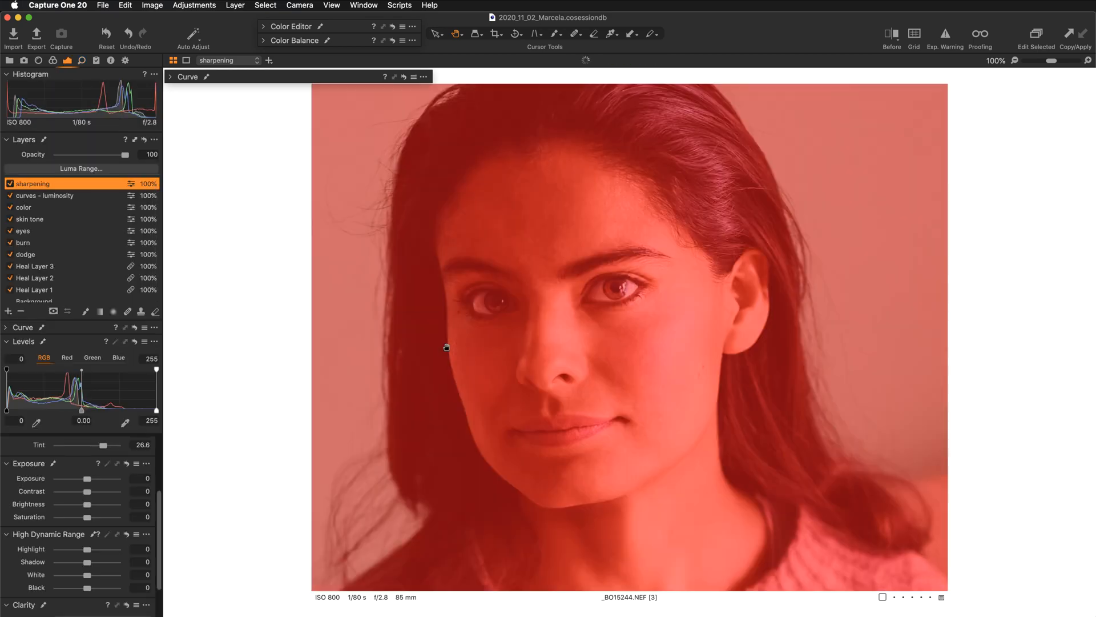
right_click(57, 185)
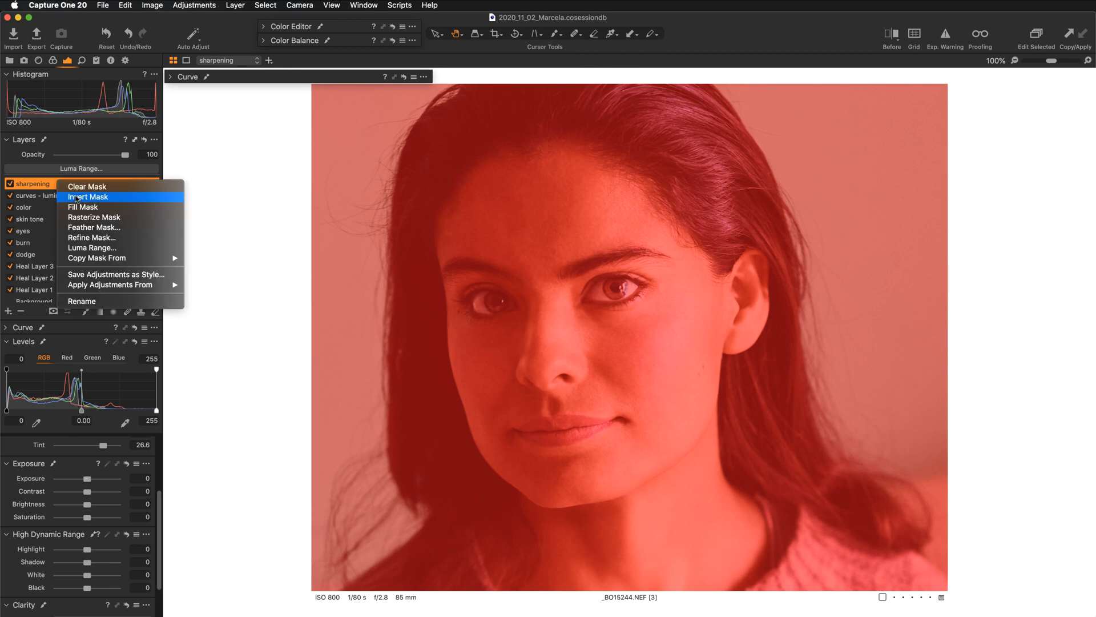
left_click(76, 198)
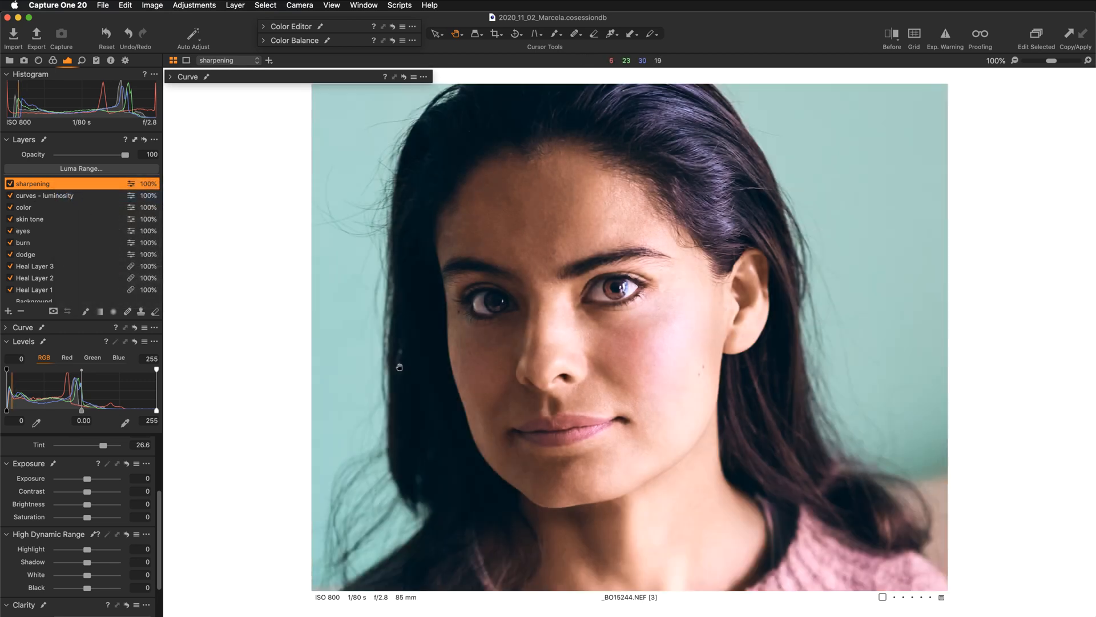
- Set up the mask brush with Flow 84 and a slightly larger size
key("b")
right_click(426, 347)
left_click_drag(494, 387, 489, 387)
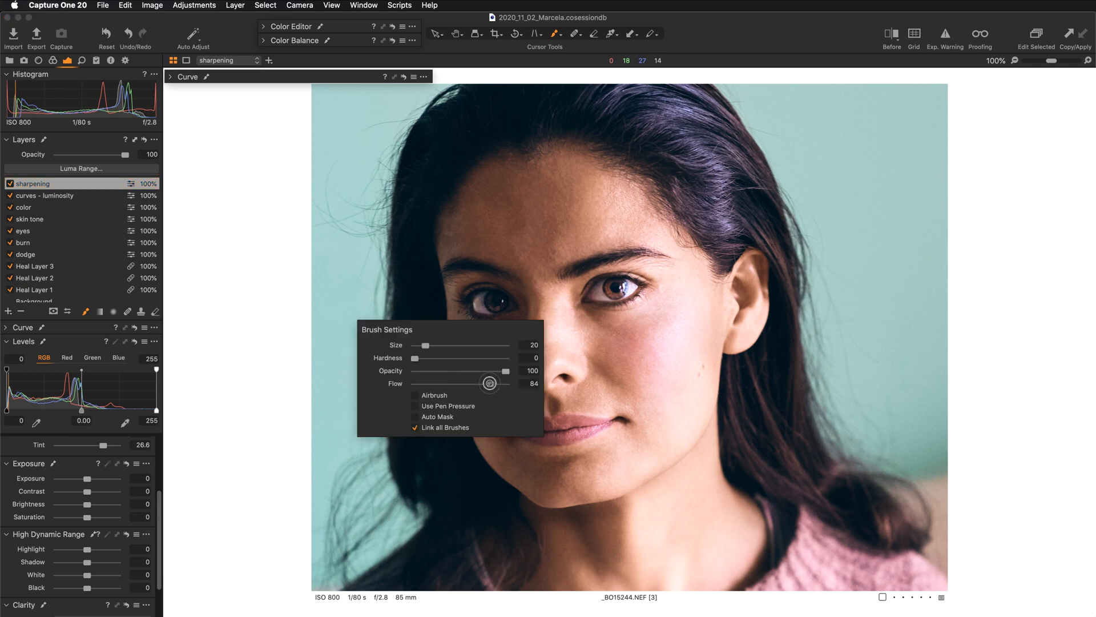
left_click_drag(425, 345, 429, 345)
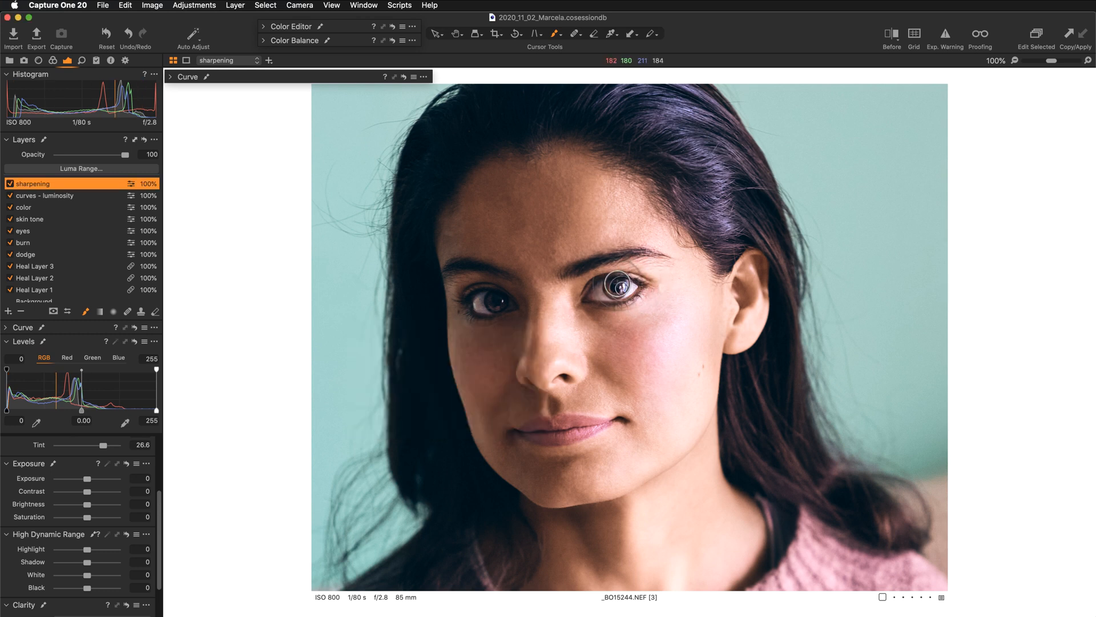
- Paint the sharpening mask over both eyes, the eyebrows, the hair highlights, the nose and the lips
mouse_move(624, 286)
left_mouse_down()
mouse_move(600, 289)
mouse_move(632, 286)
left_mouse_up()
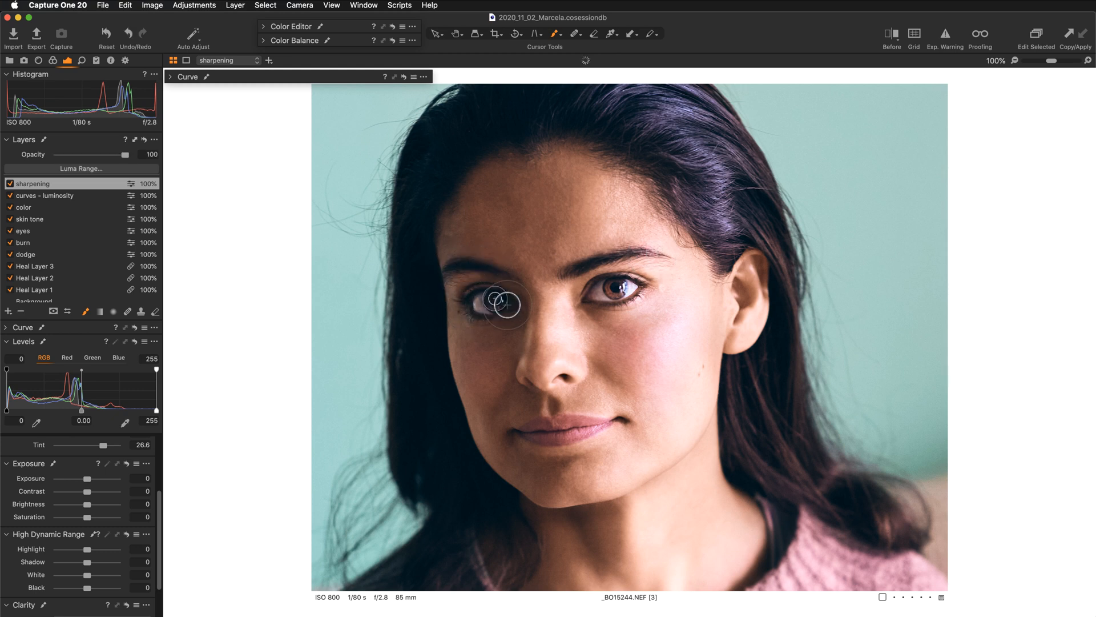
scroll(647, 302, "up", 2)
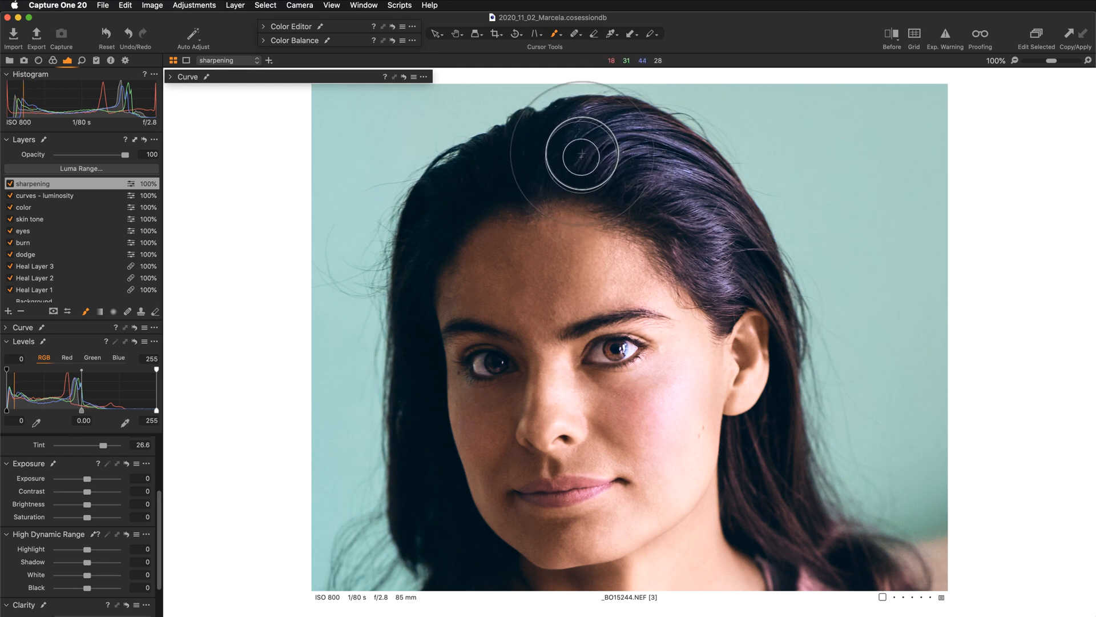
mouse_move(585, 140)
left_mouse_down()
mouse_move(658, 172)
mouse_move(697, 214)
mouse_move(725, 285)
mouse_move(712, 211)
mouse_move(652, 157)
mouse_move(711, 183)
left_mouse_up()
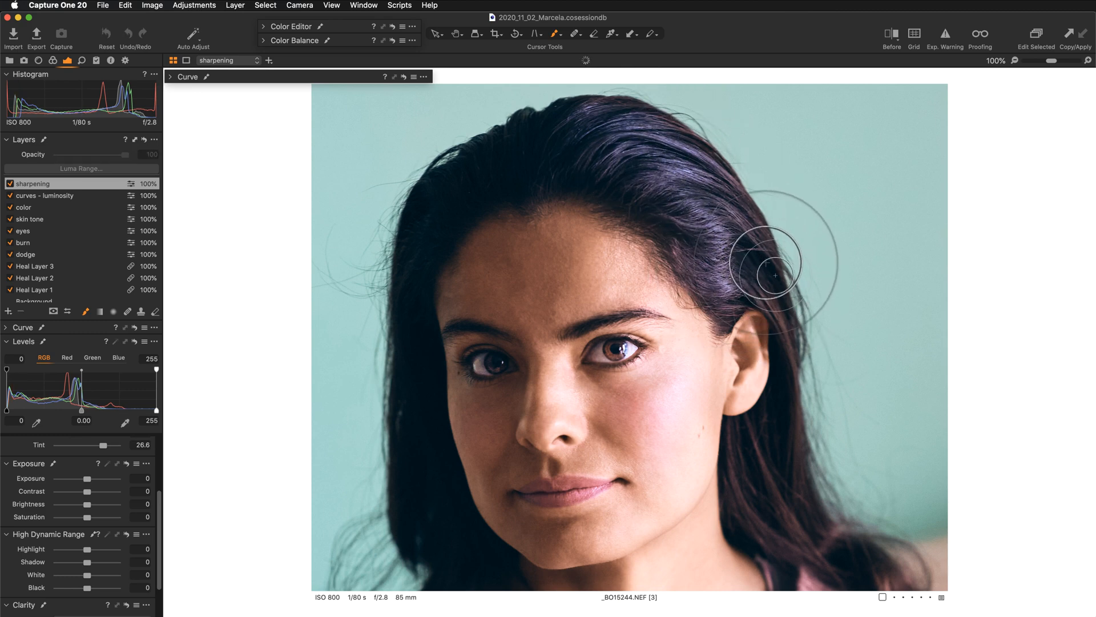
scroll(714, 362, "down", 5)
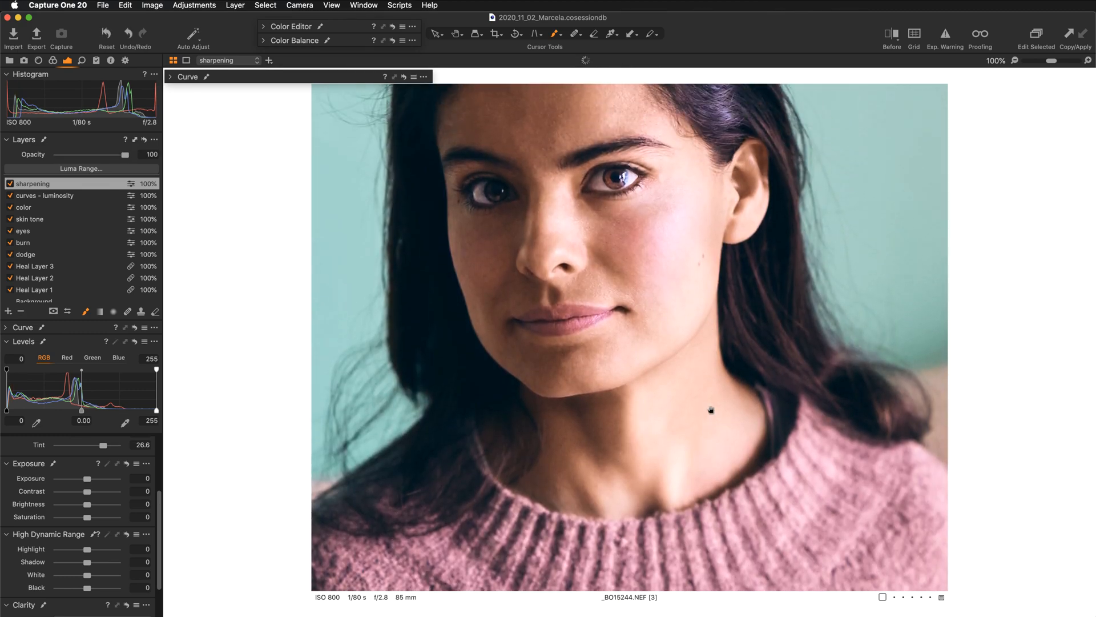
left_click_drag(711, 410, 711, 419)
mouse_move(560, 279)
left_mouse_down()
mouse_move(539, 269)
mouse_move(567, 337)
mouse_move(566, 325)
left_mouse_up()
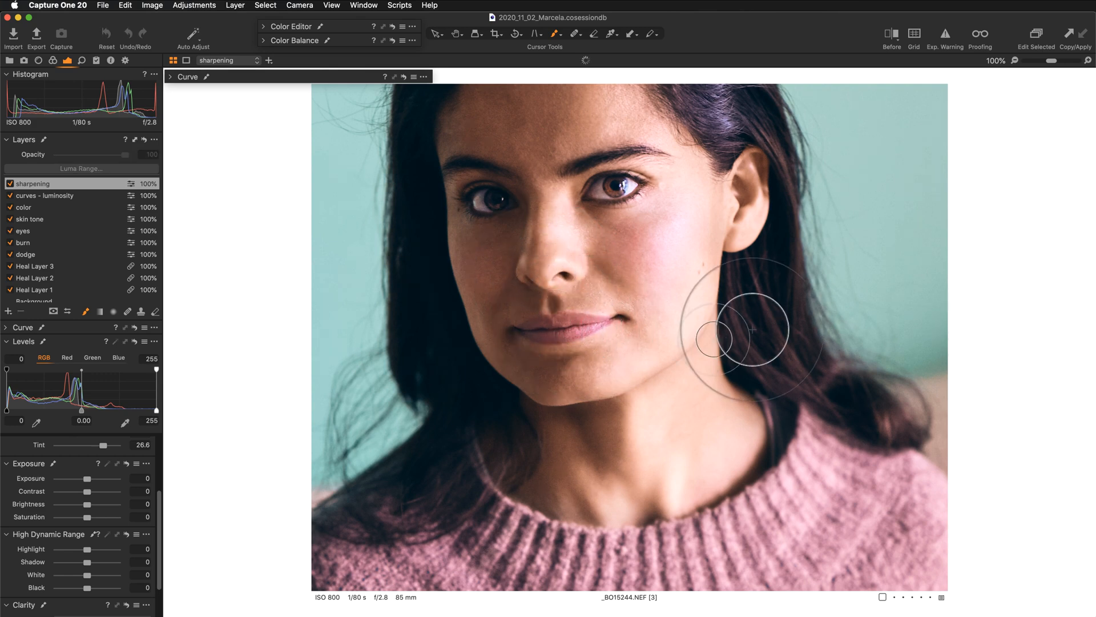
scroll(729, 354, "up", 3)
scroll(727, 396, "down", 1)
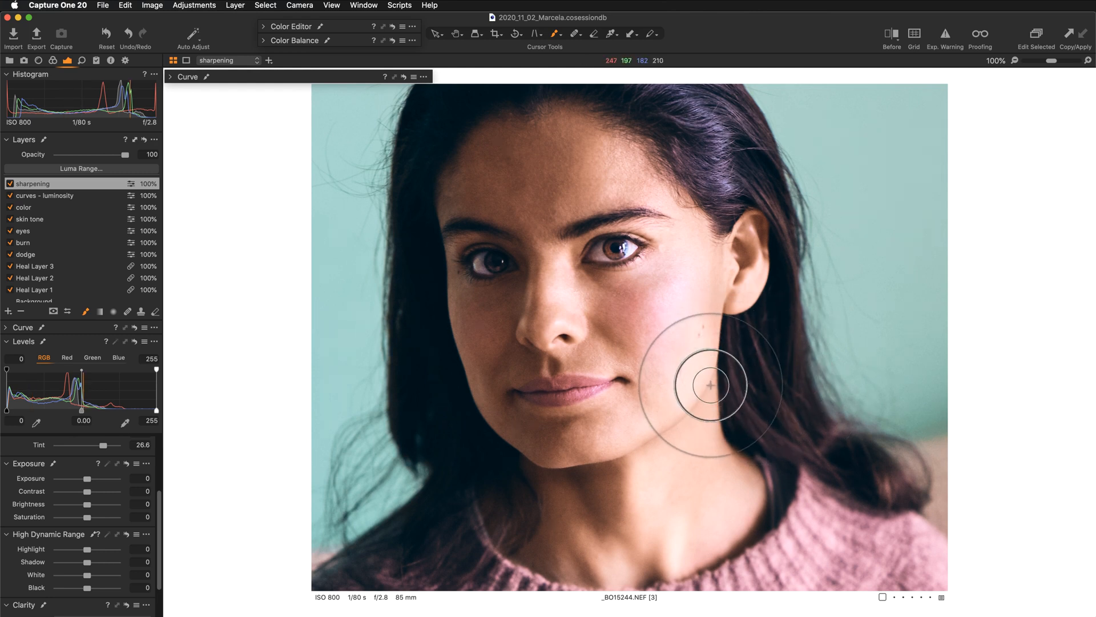
- Check the painted areas with the mask overlay, hide it, and return to the Select cursor
key("m")
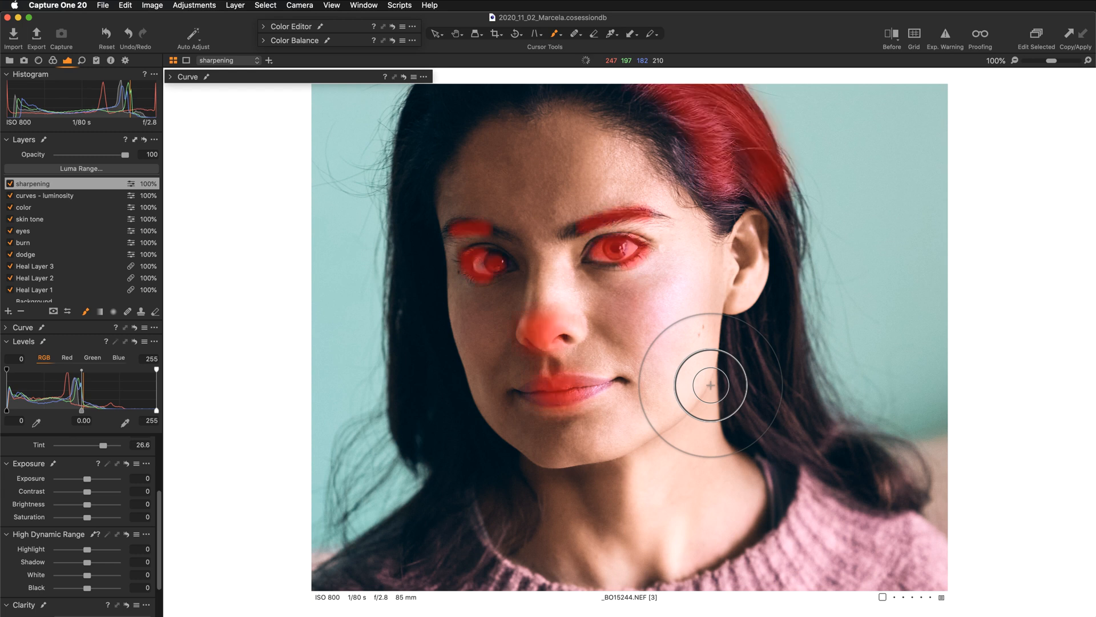
key("m")
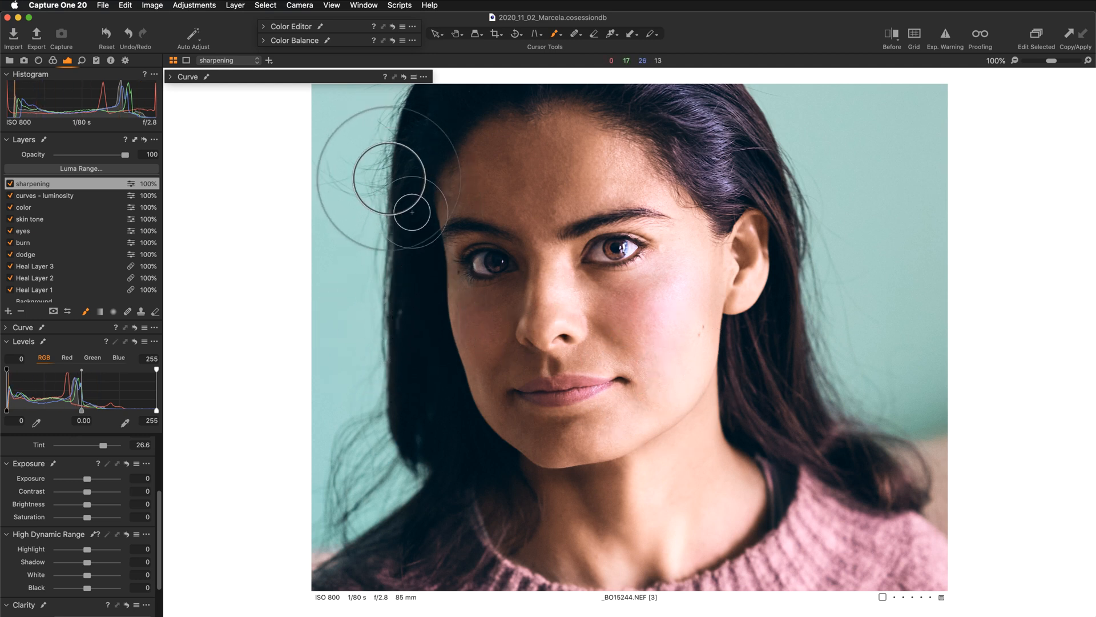
left_click(435, 33)
left_click_drag(467, 279, 462, 248)
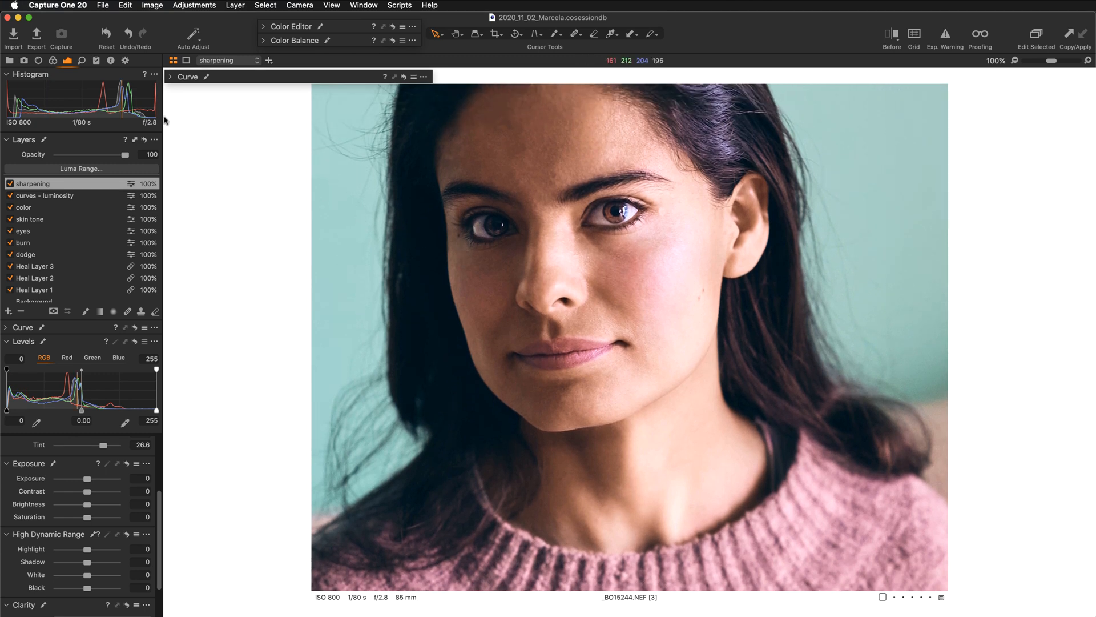
- Set the Film Grain type to Silver Rich with Impact 31 and Granularity 50
left_click(82, 61)
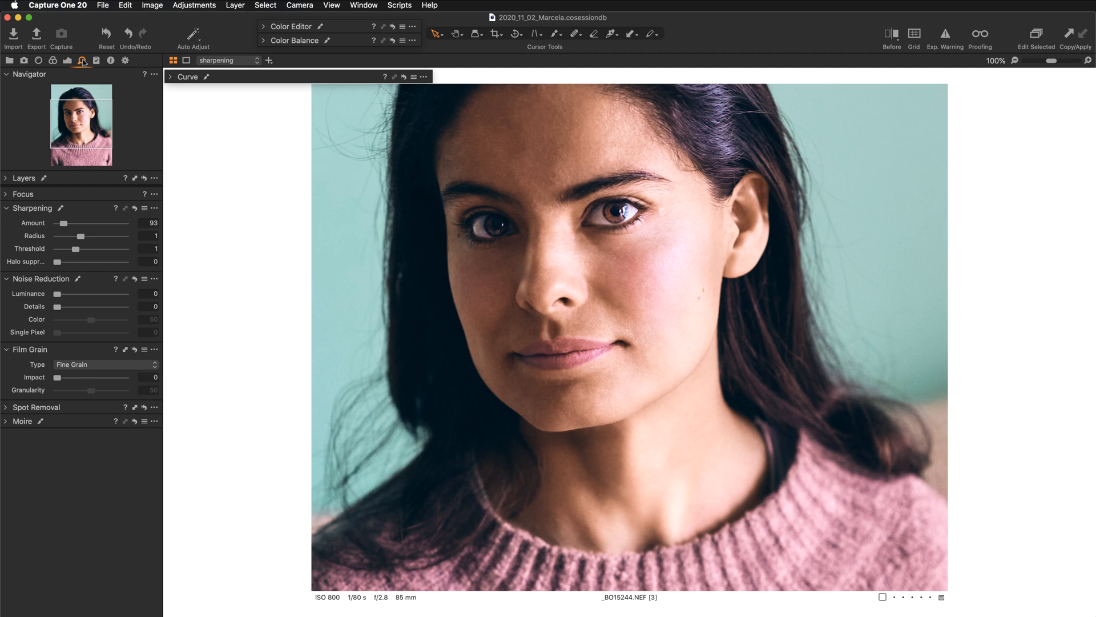
left_click(118, 367)
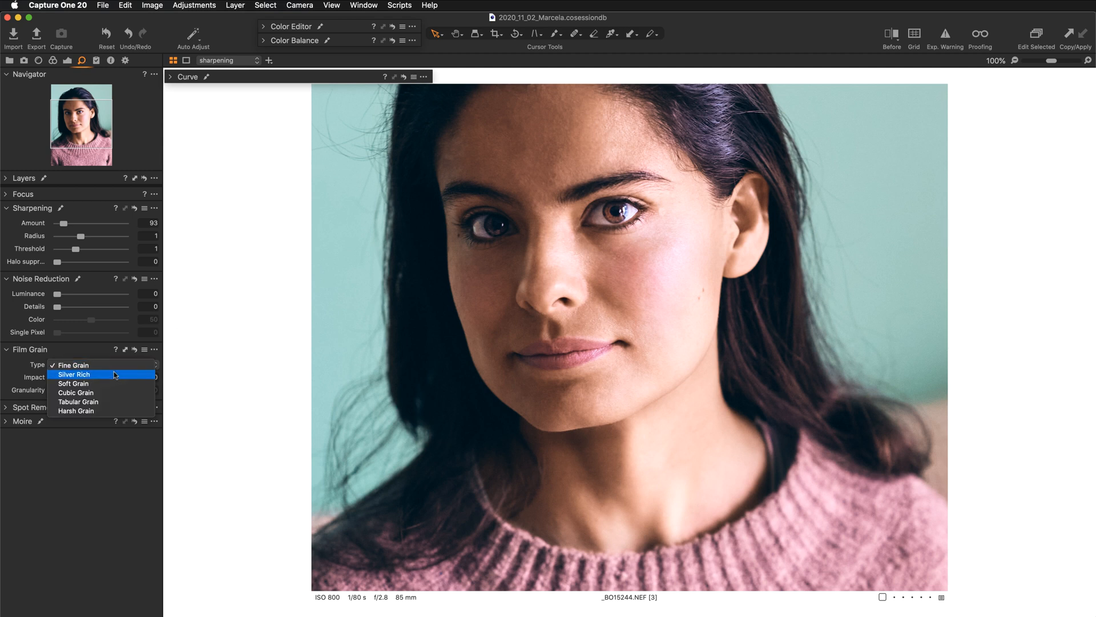
left_click(114, 374)
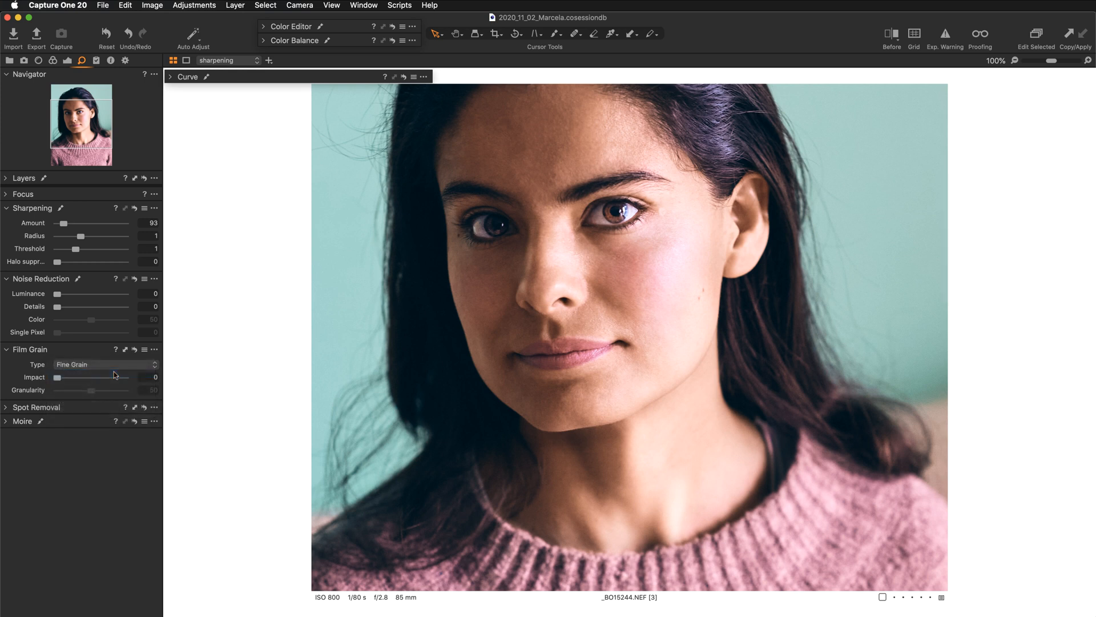
left_click(76, 376)
left_click_drag(78, 379, 81, 379)
- Inspect the grain on the face and forehead at 200% and compare it with the grain impact reset
scroll(636, 274, "up", 2)
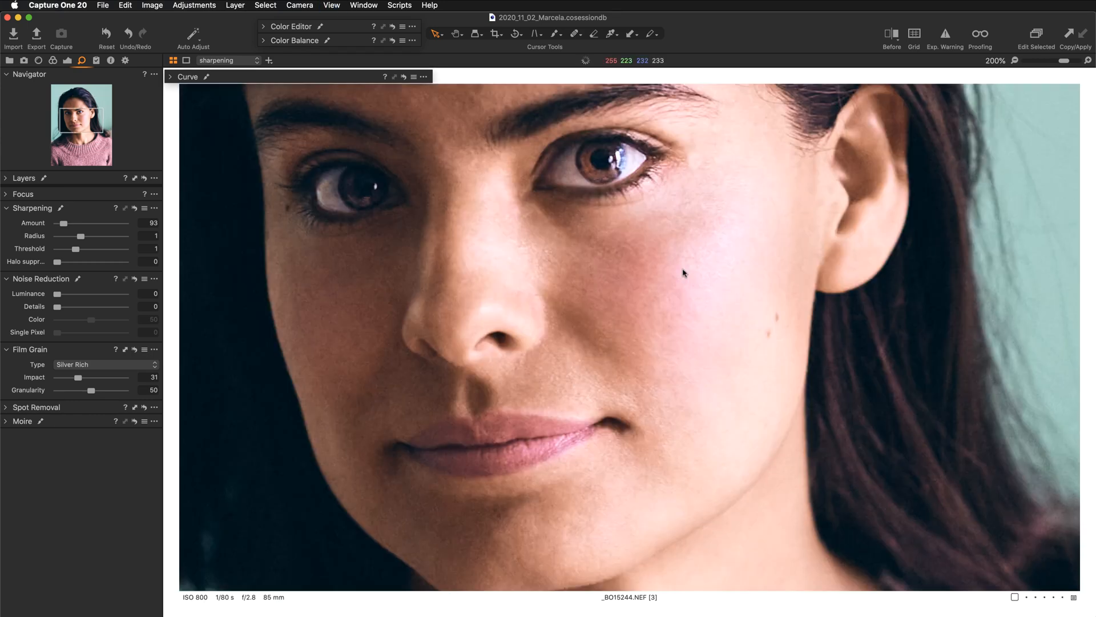
scroll(637, 274, "up", 5)
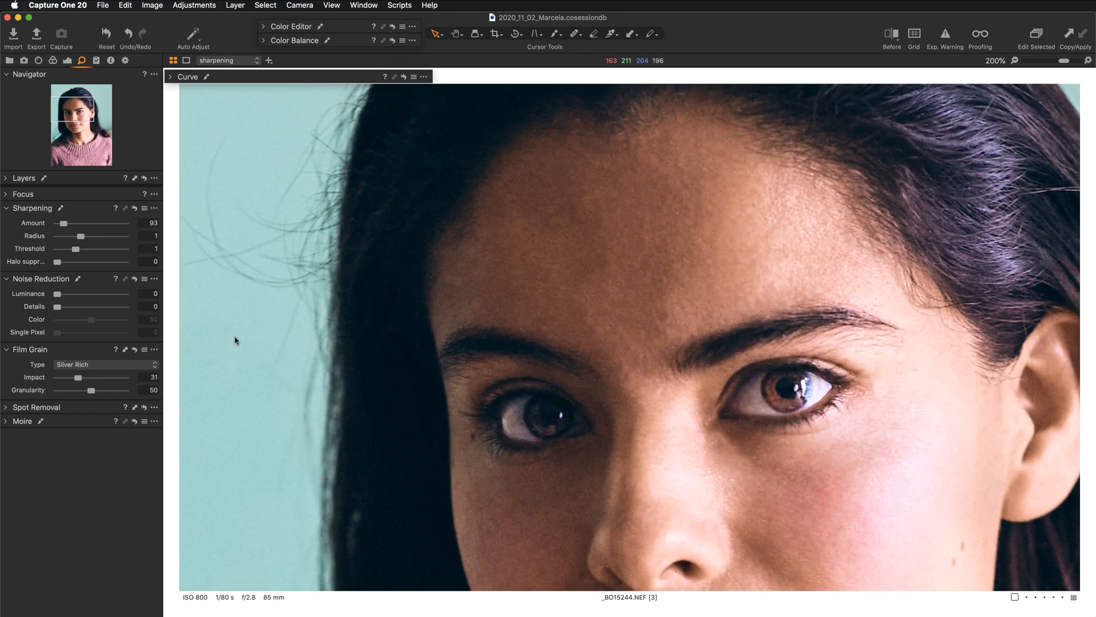
double_click(35, 379)
key("super+z")
key("super+minus")
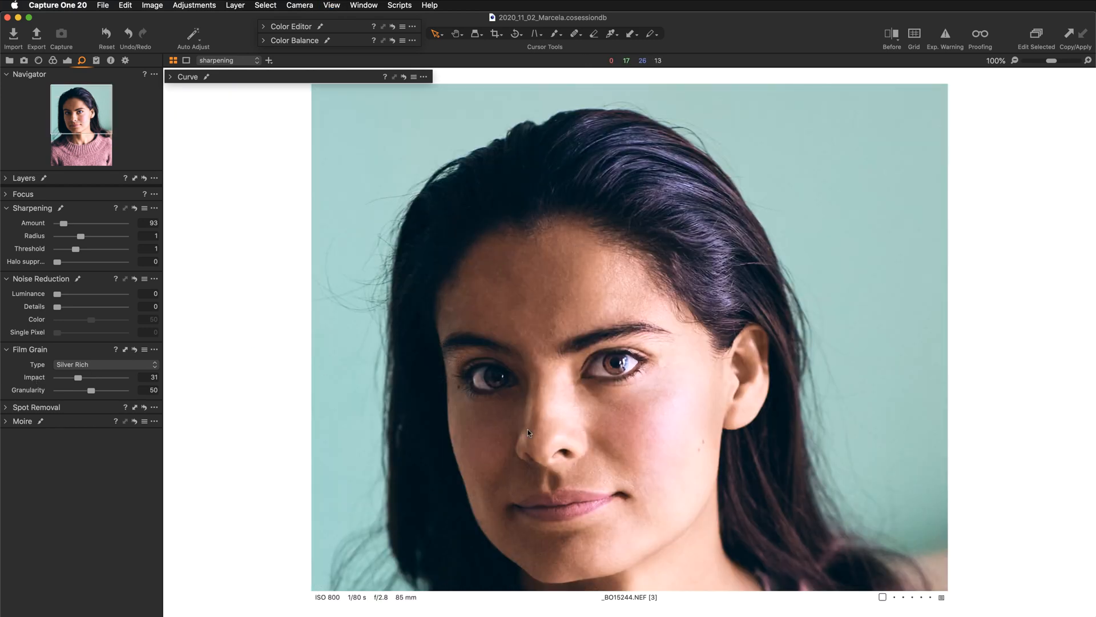
- Show the browser with the image variants and fit the whole portrait in the viewer
scroll(635, 472, "down", 5)
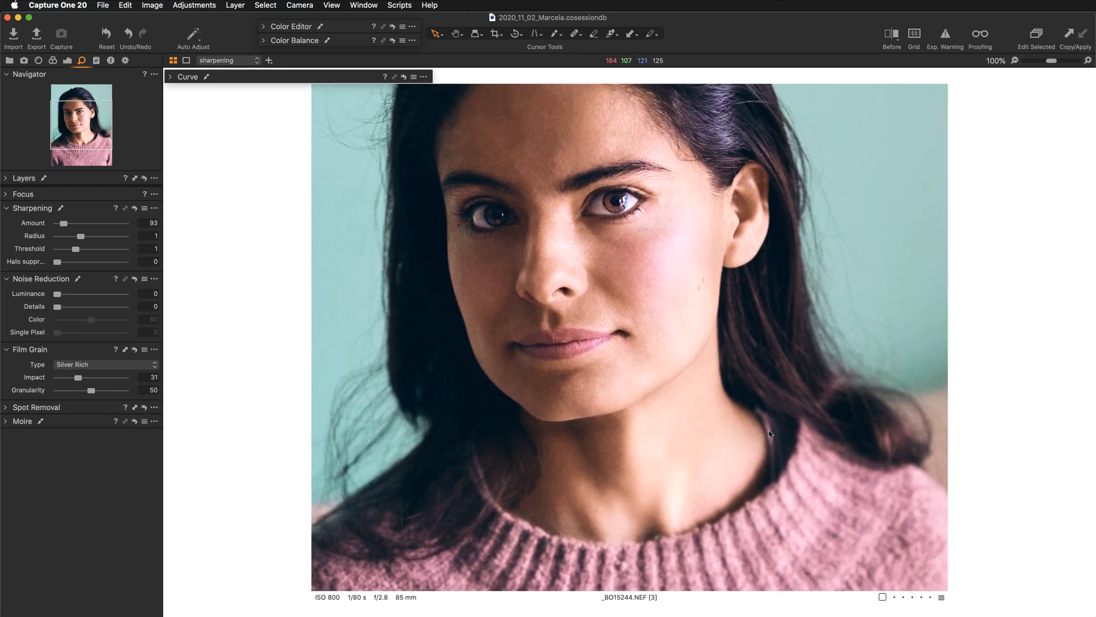
key("super+shift+b")
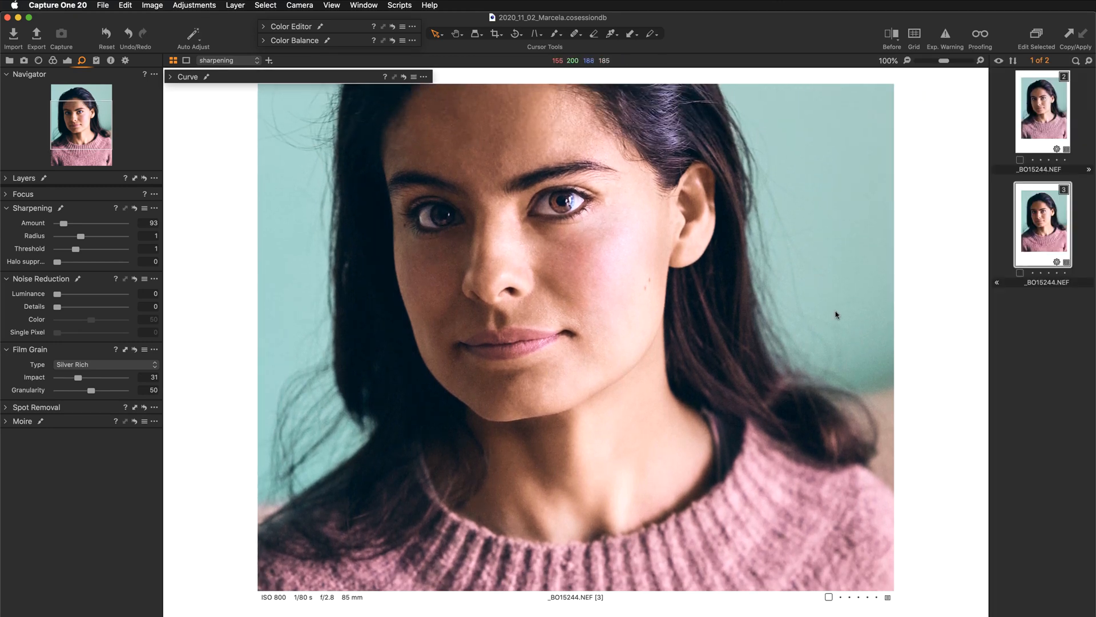
key("super+0")
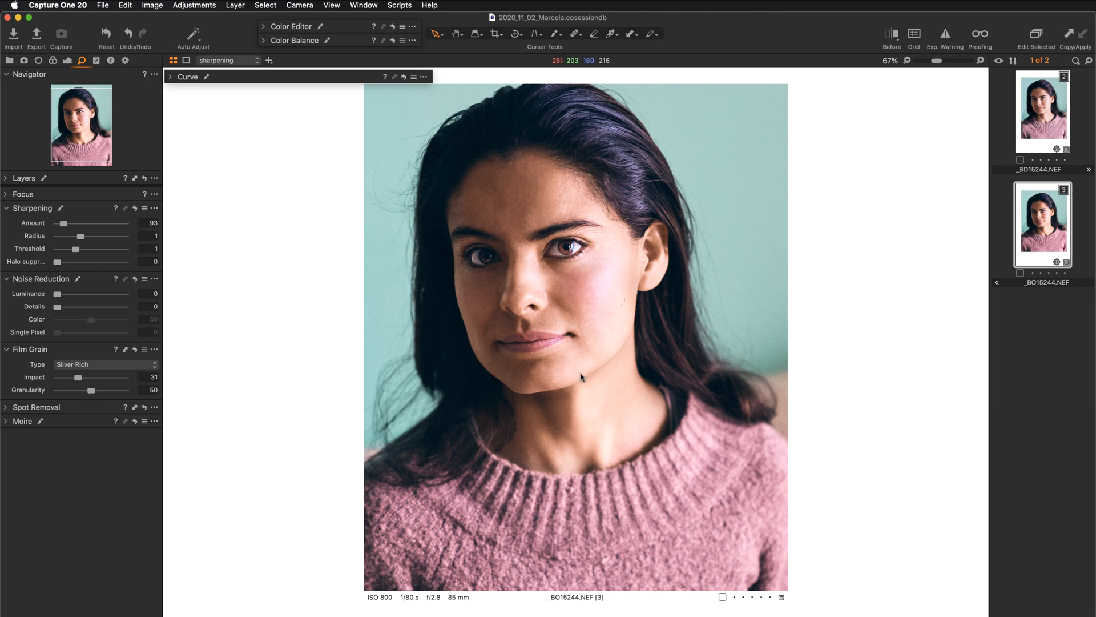
- Select the "skin tone" layer, group the floating Curve, Color Balance and Color Editor tools together, and expand the Color Editor's Skin Tone settings
left_click(53, 60)
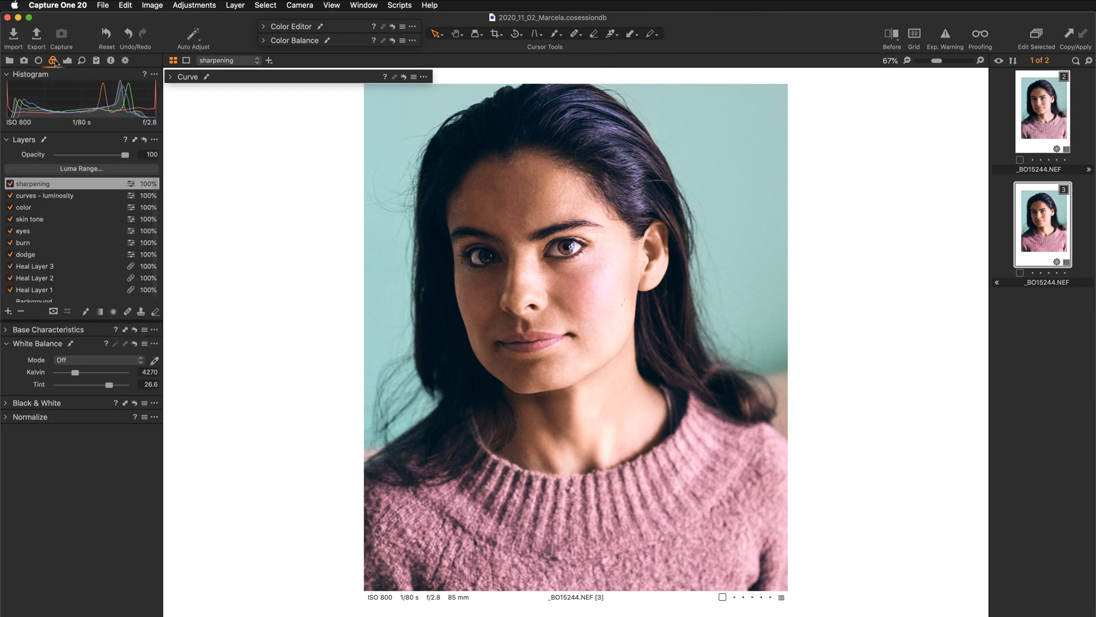
left_click(48, 222)
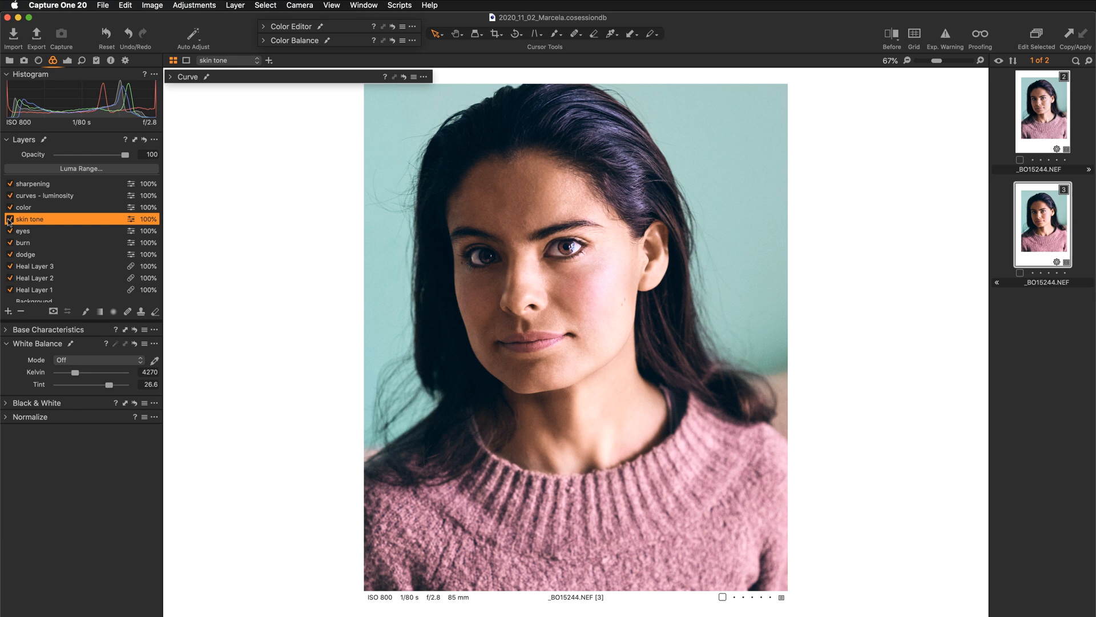
left_click_drag(231, 83, 230, 121)
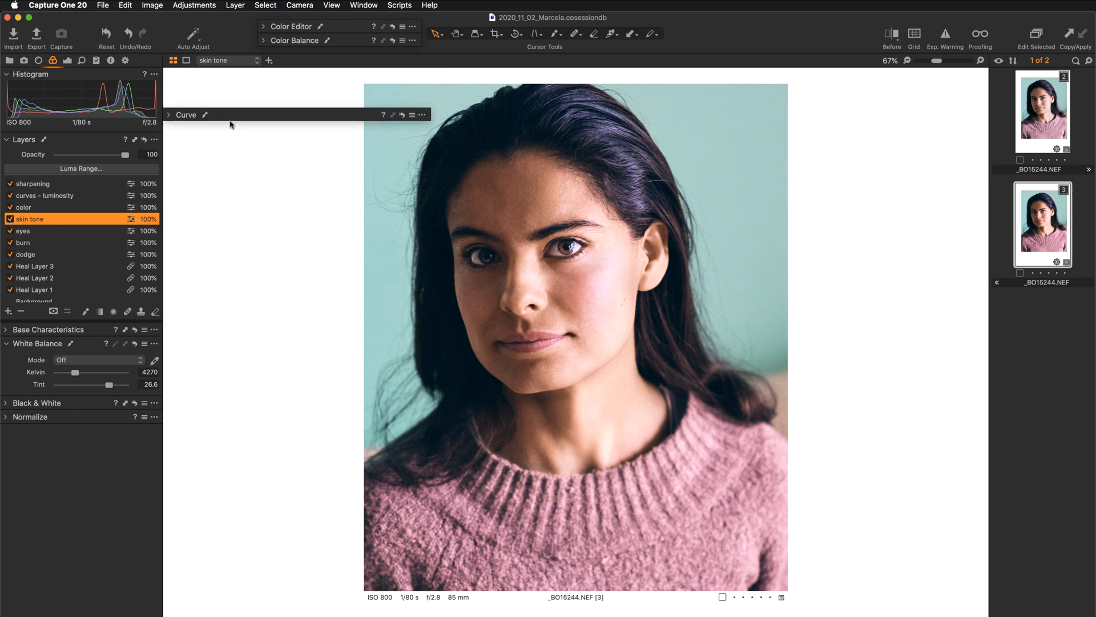
left_click_drag(307, 31, 273, 137)
left_click(258, 165)
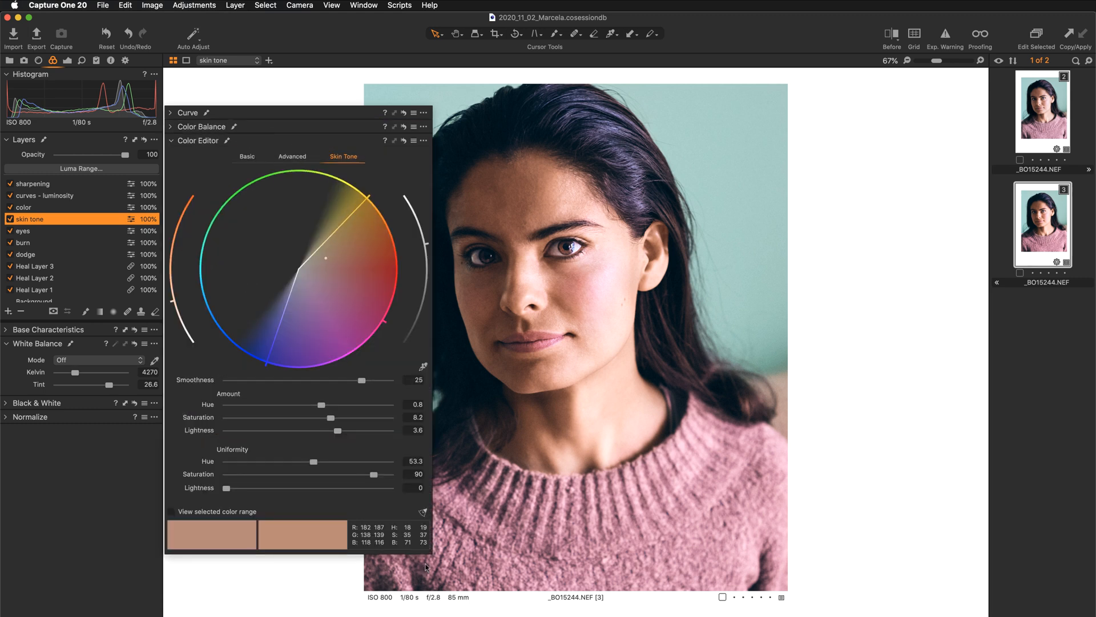
- Shrink the floating tool group and move it up, clear of the portrait
left_click_drag(431, 553, 364, 502)
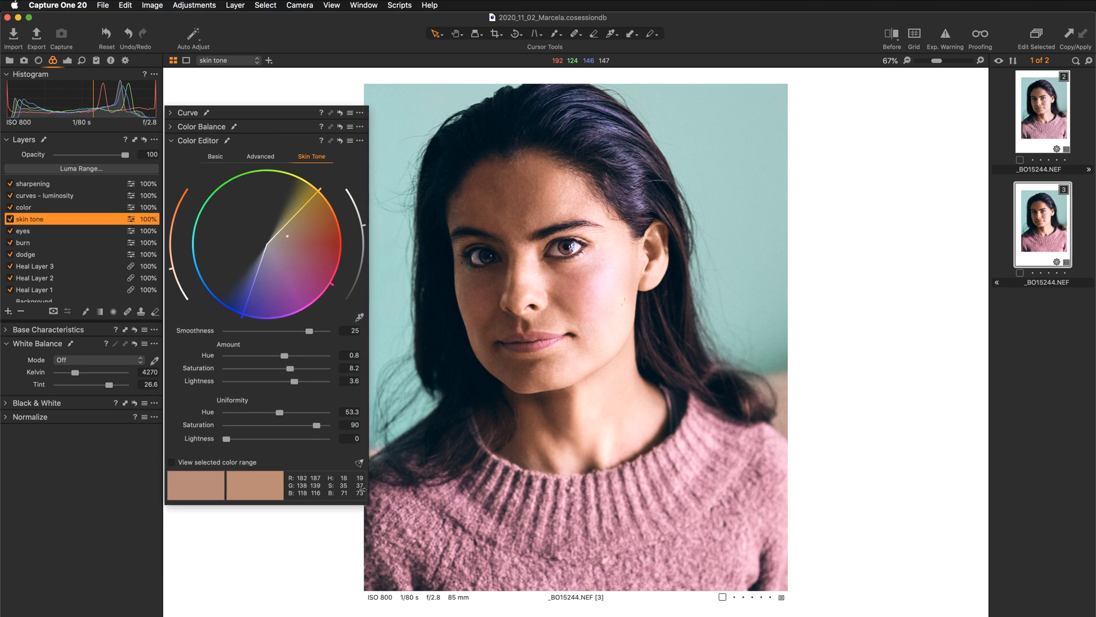
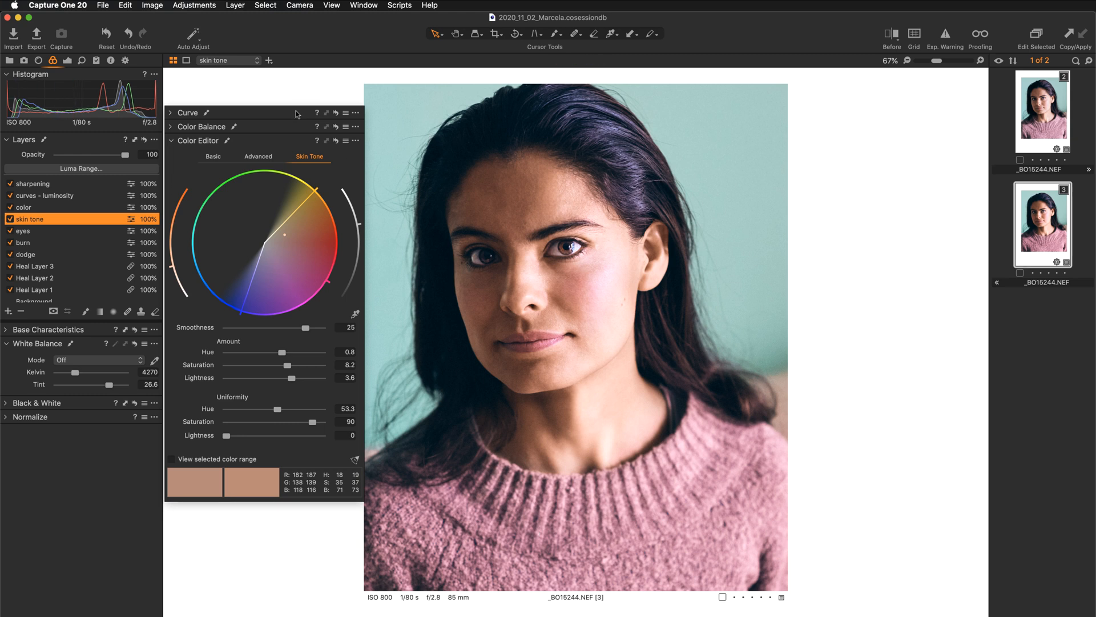
left_click_drag(298, 109, 293, 26)
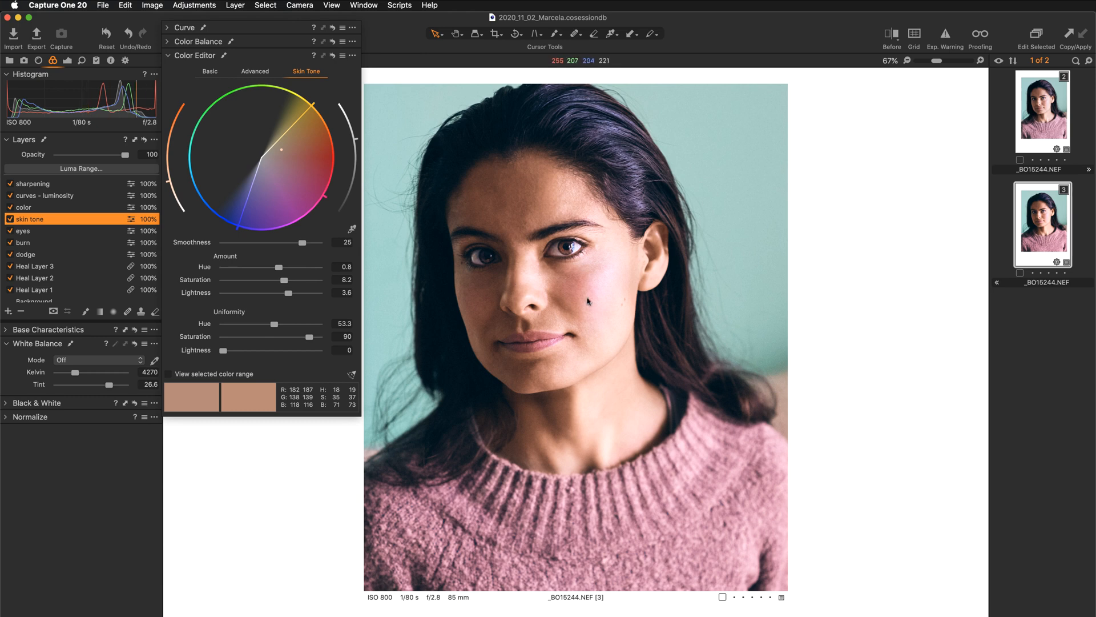
- Clone the current variant and display variants 3 and 4 side by side, moving the floating tools off the faces
right_click(614, 301)
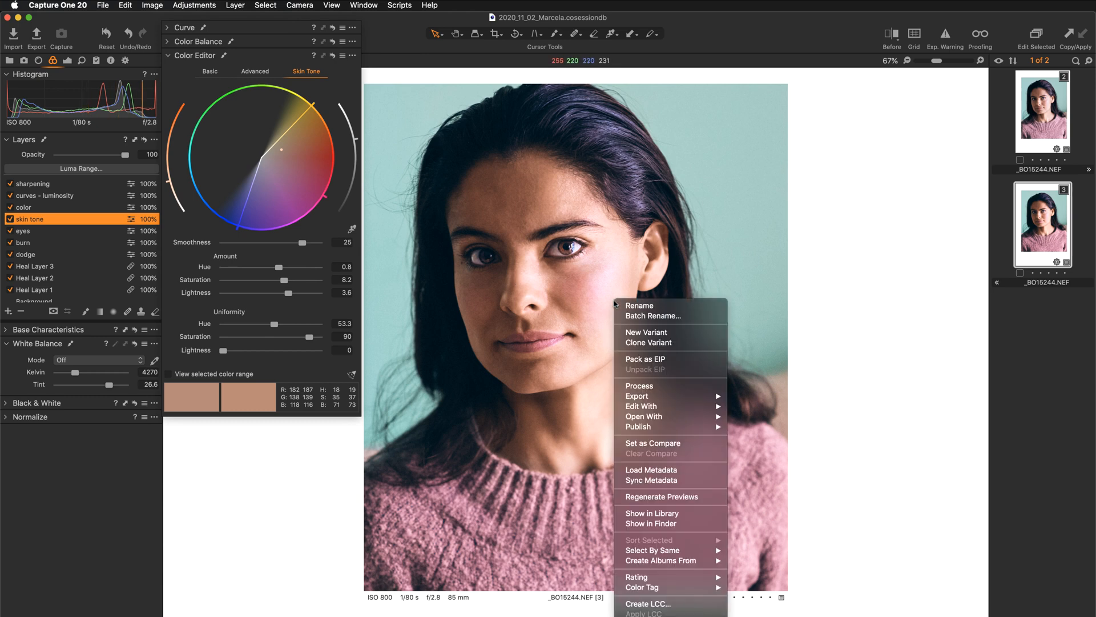
left_click(644, 342)
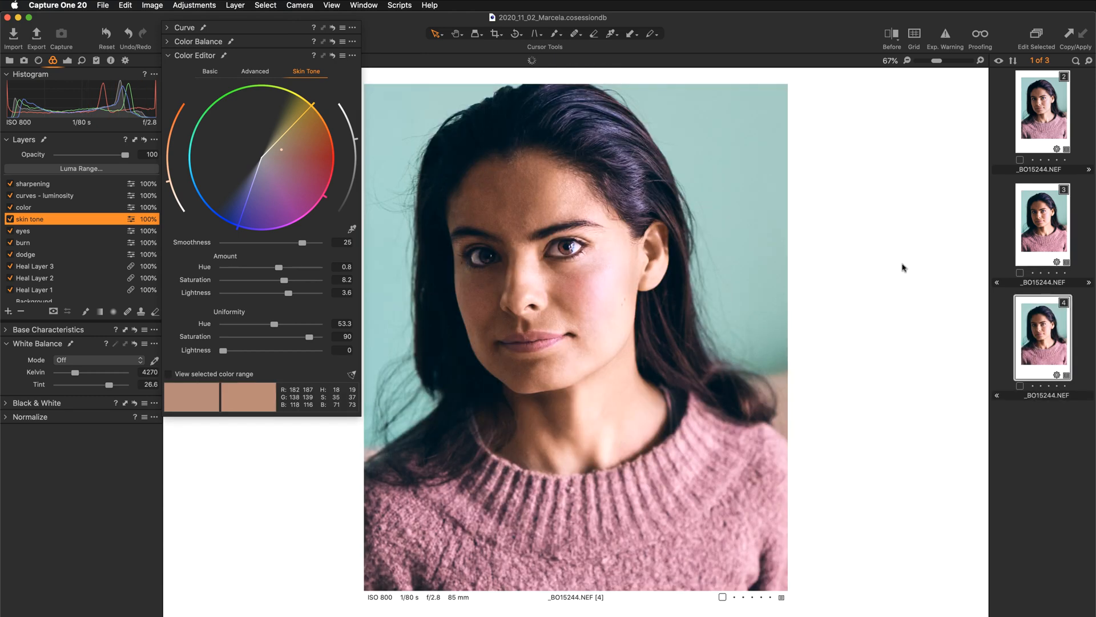
left_click(1052, 234, "super")
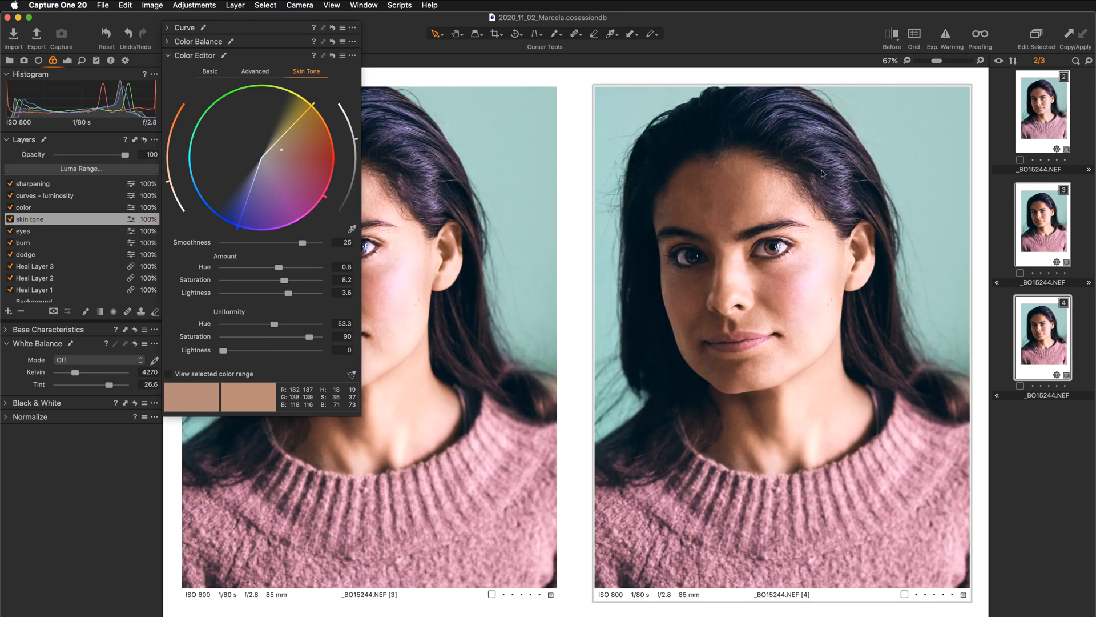
left_click_drag(205, 44, 81, 62)
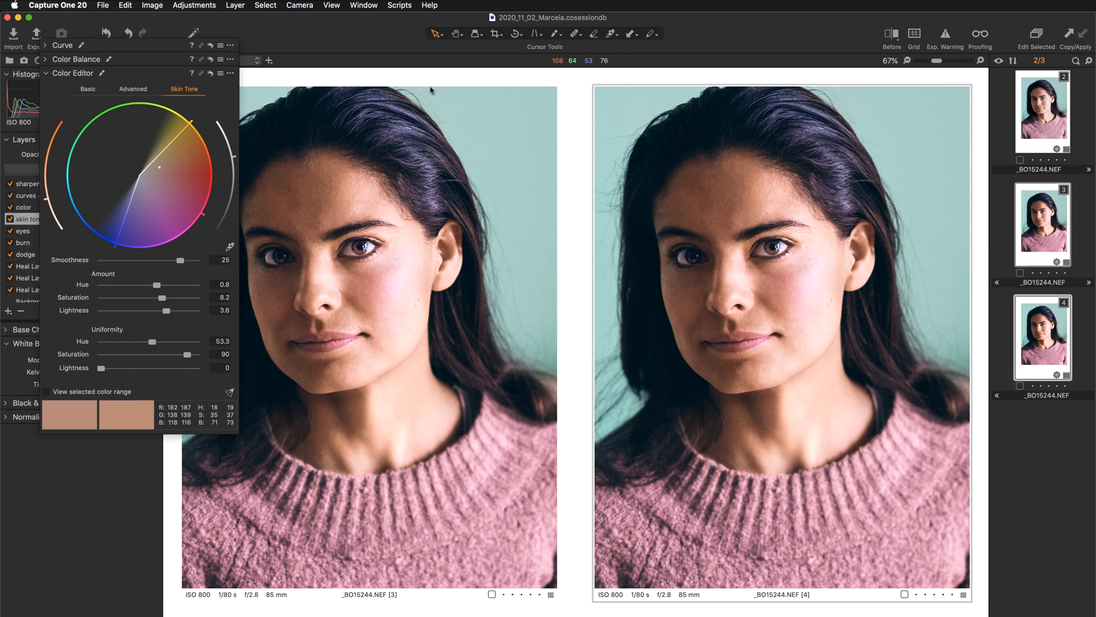
left_click_drag(174, 39, 225, 30)
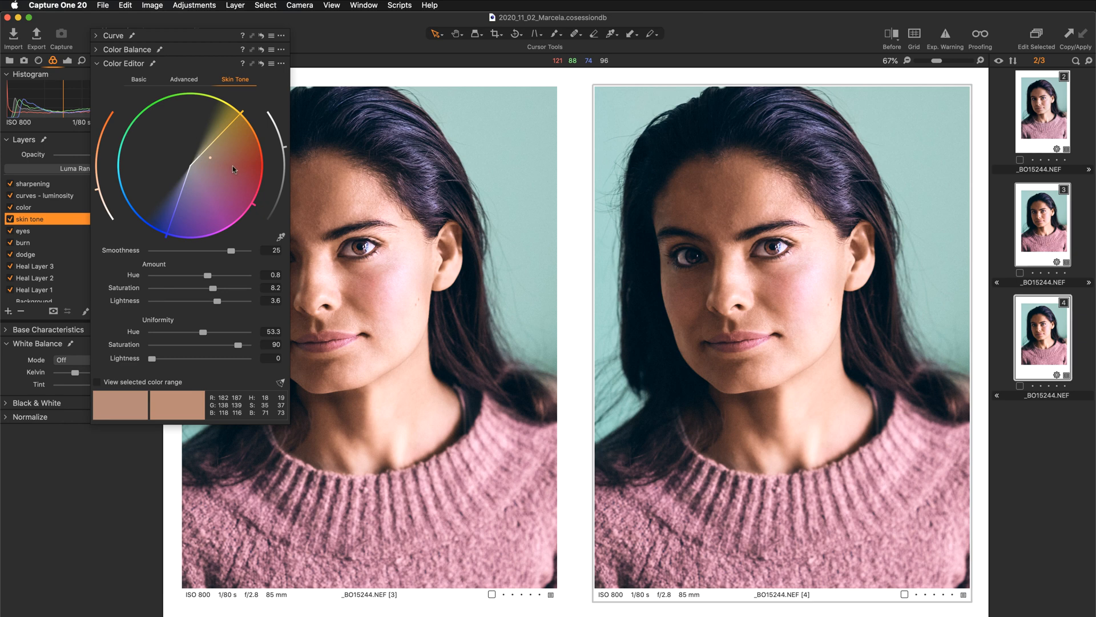
- On the cloned variant's "skin tone" layer, move the picked skin color toward the wheel's center, to R 180, G 147, B 129
left_click(43, 231)
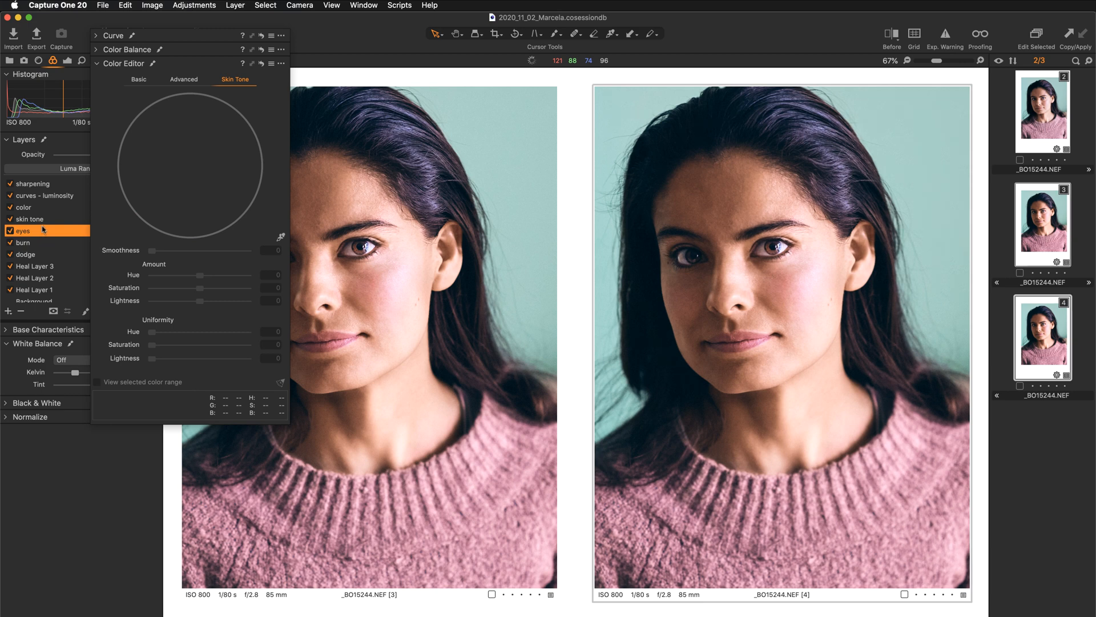
left_click(46, 220)
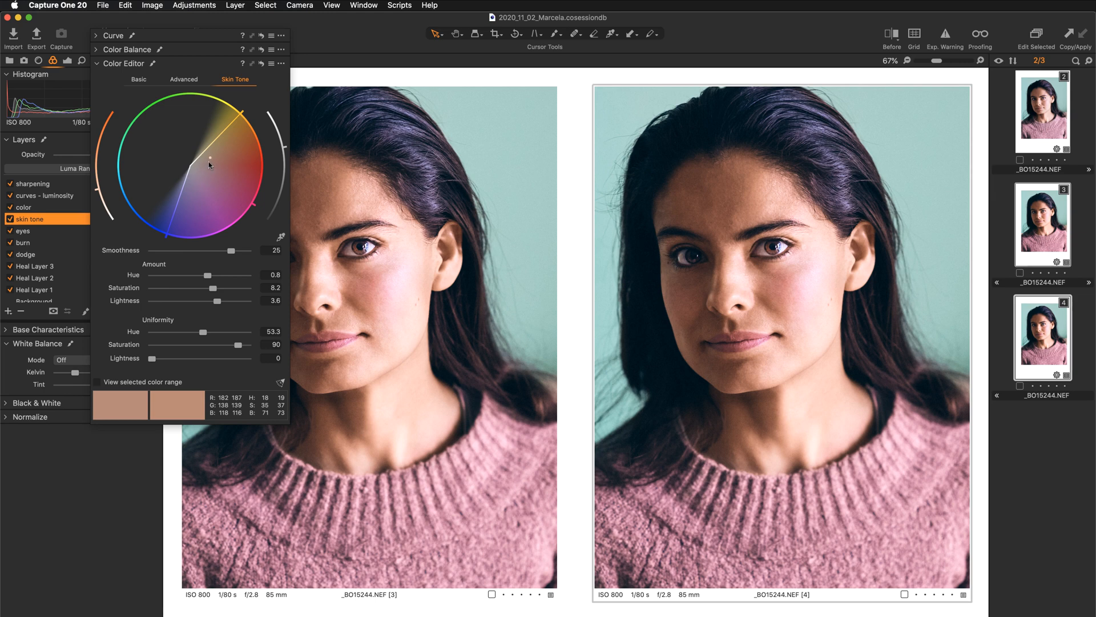
left_click_drag(209, 164, 198, 165)
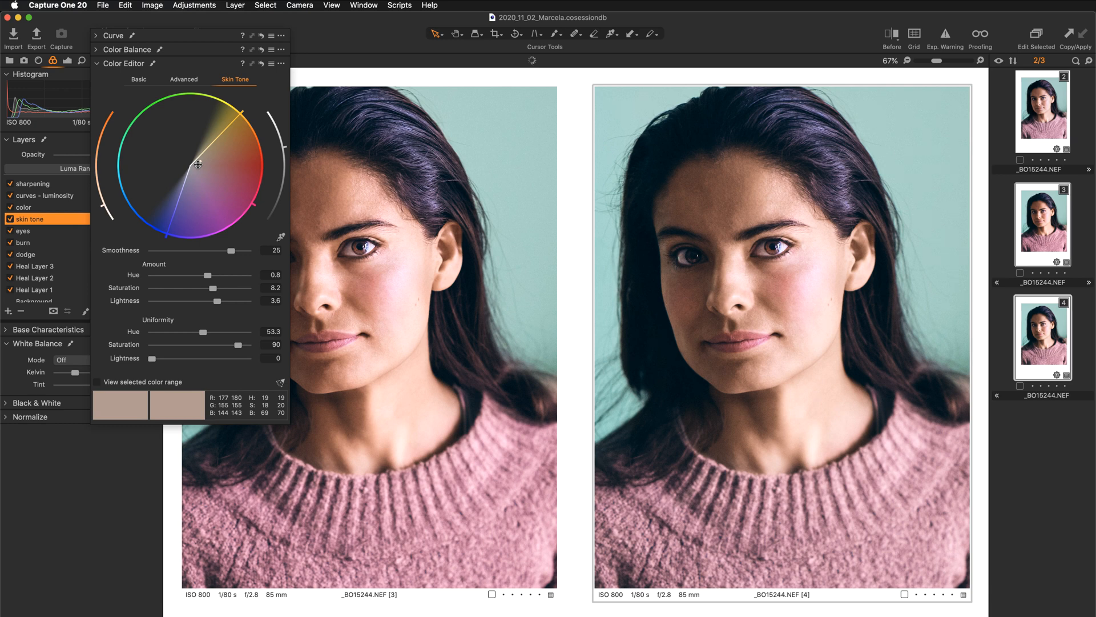
left_click_drag(198, 165, 202, 163)
left_click_drag(203, 163, 204, 162)
left_click_drag(178, 38, 105, 42)
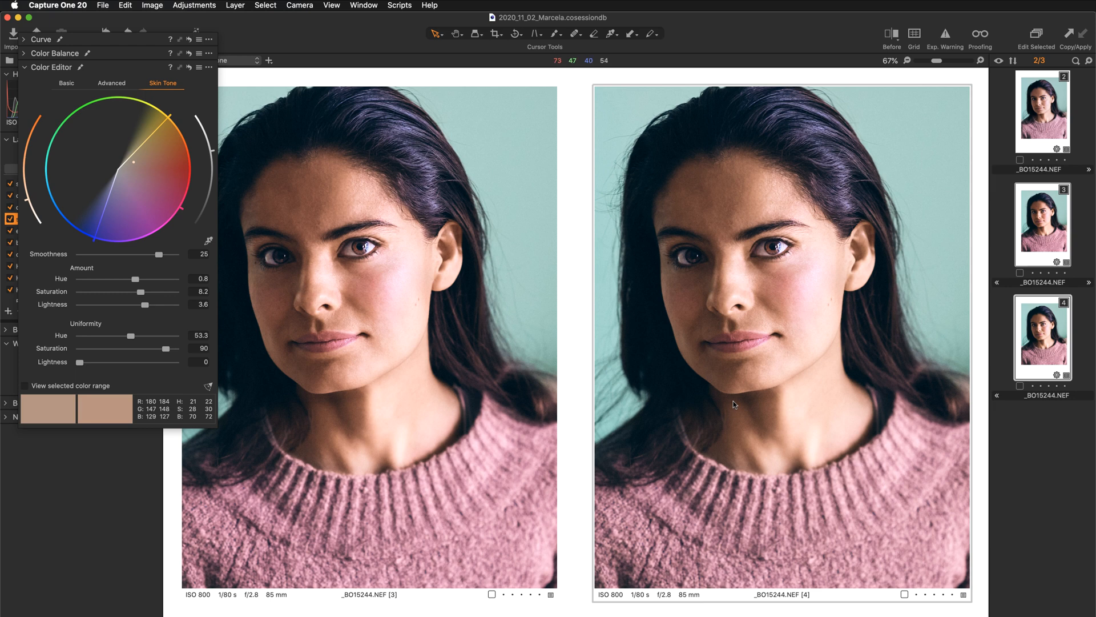
- Compare the skin tones of variants 3 and 4 side by side at up to 100%, and view each one singly
key("super+0")
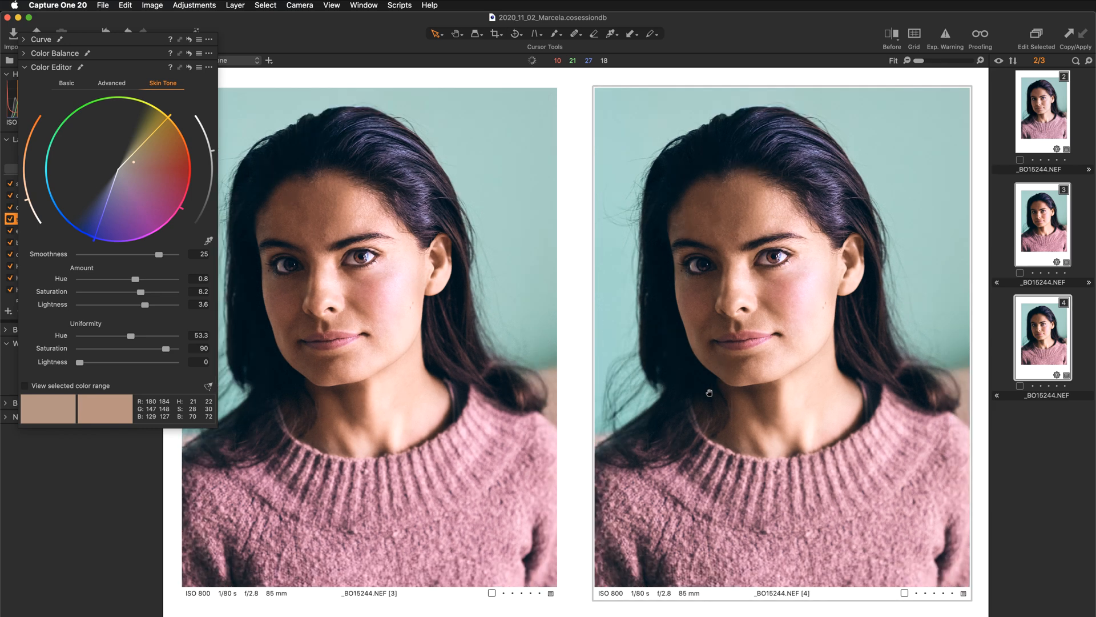
scroll(709, 392, "up", 1)
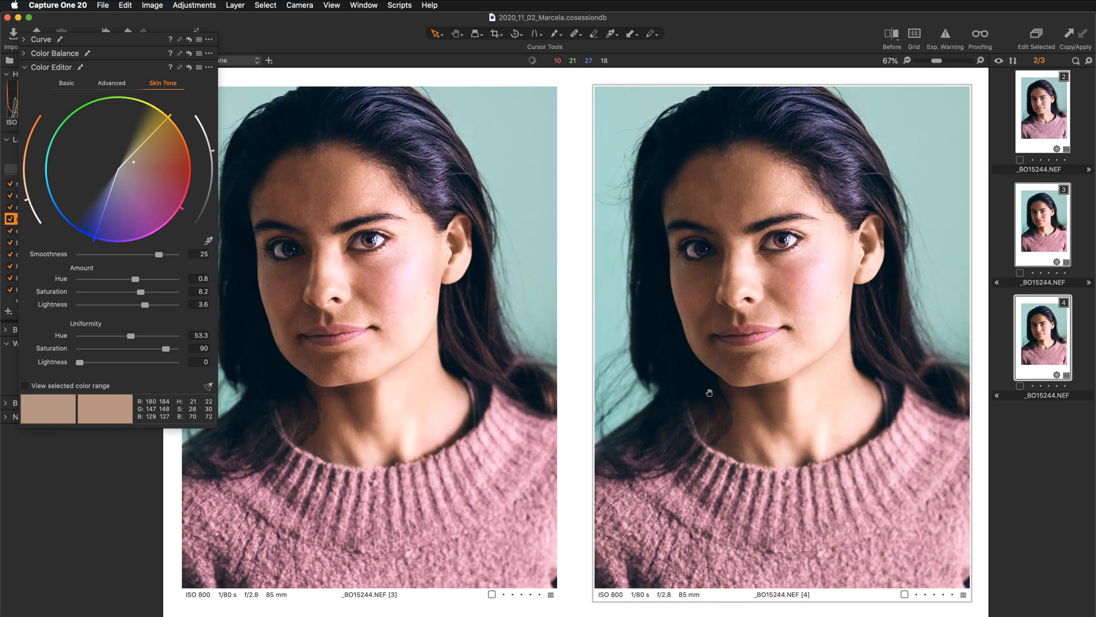
scroll(709, 392, "up", 1)
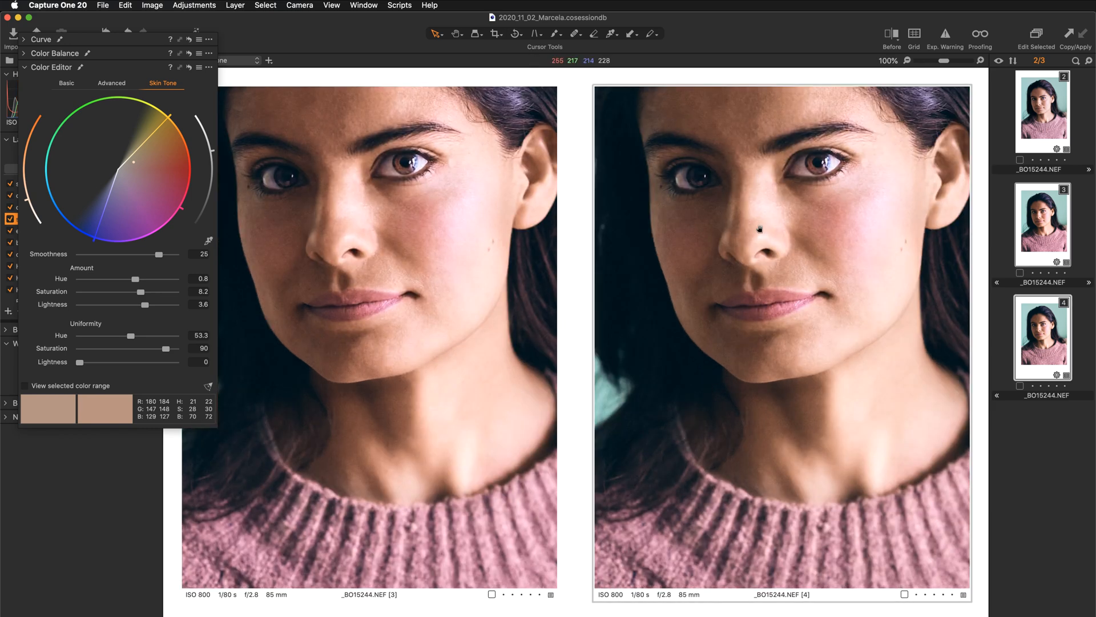
left_click_drag(765, 240, 766, 390)
scroll(766, 390, "down", 5)
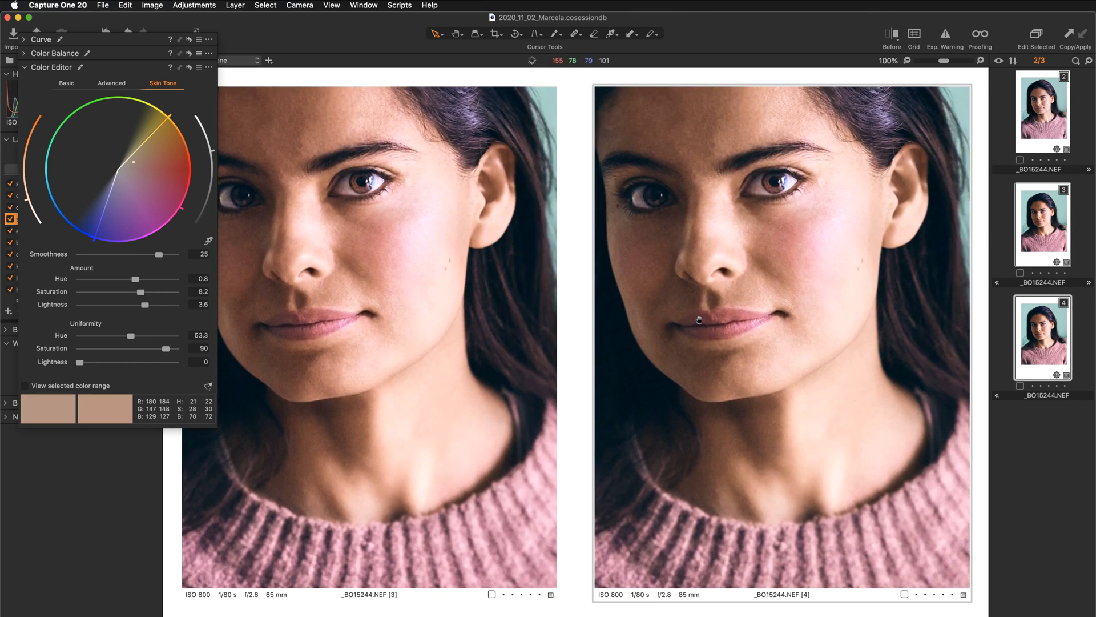
scroll(721, 312, "left", 5)
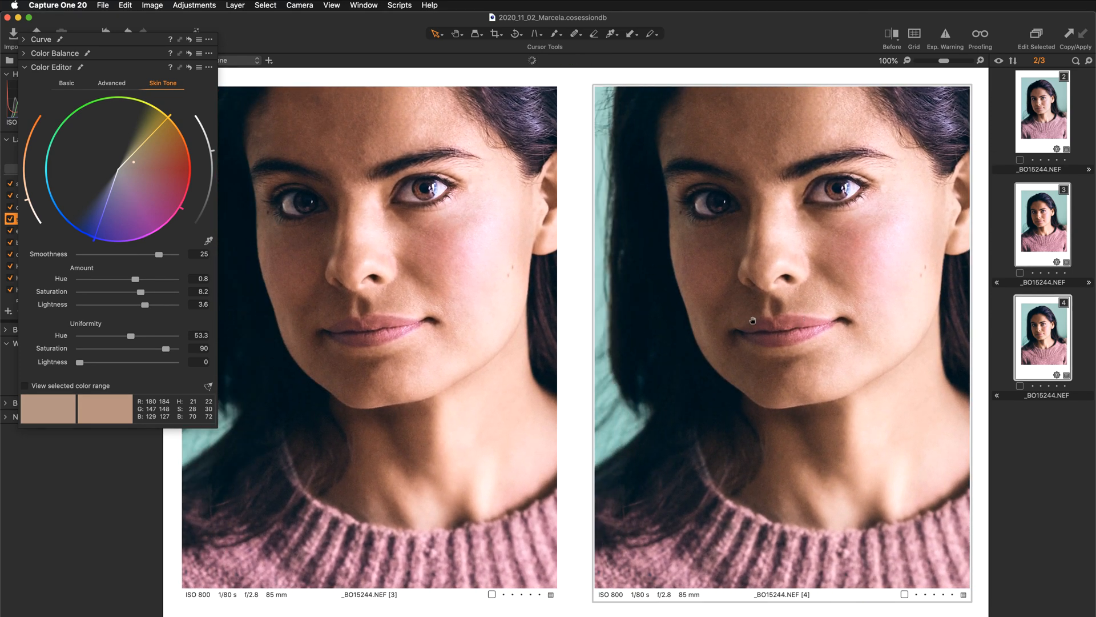
scroll(801, 318, "right", 4)
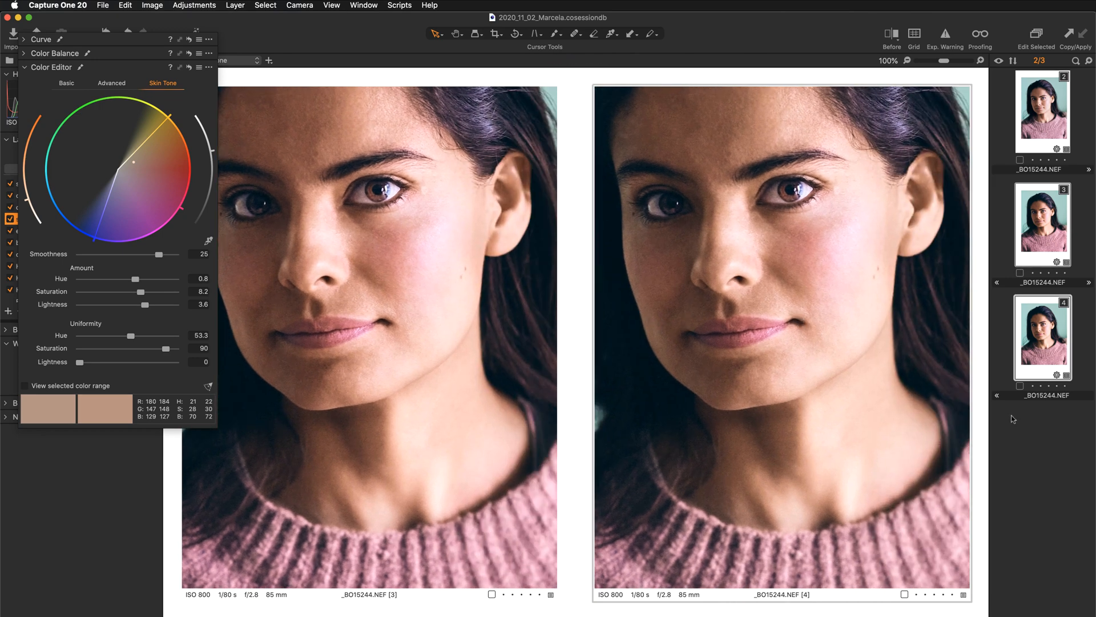
left_click(1040, 245)
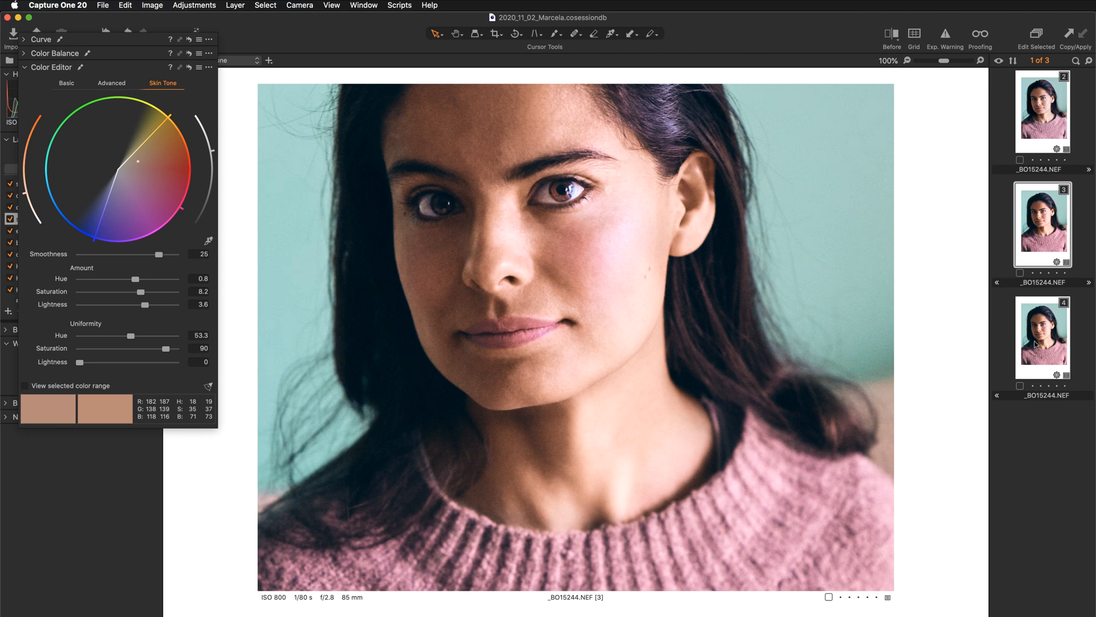
left_click(1036, 342)
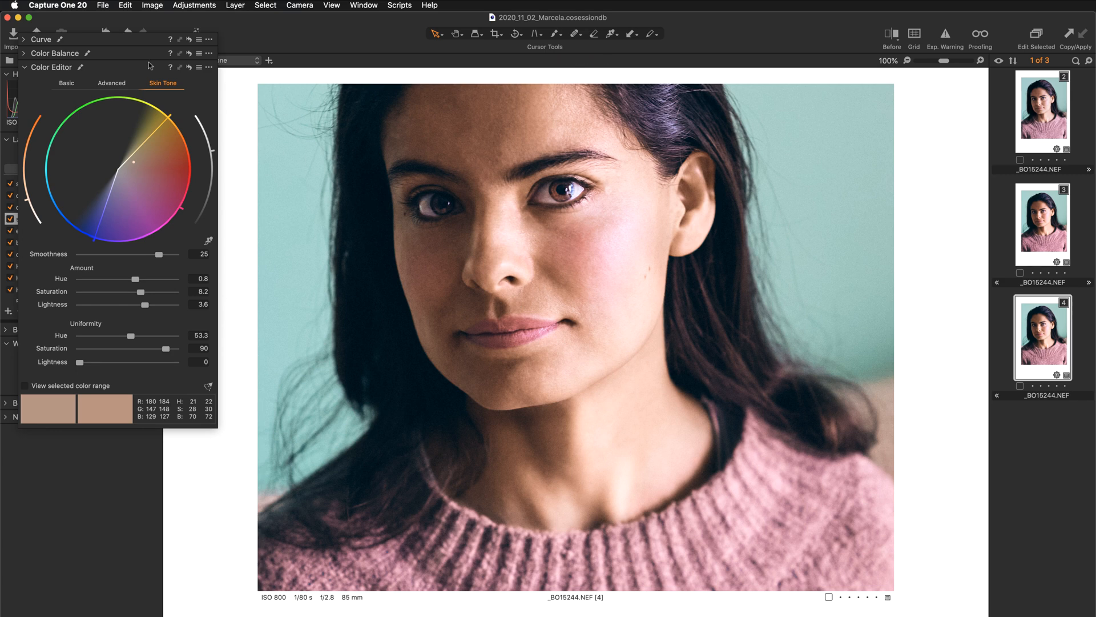
- Collapse the Color Editor, fit the cloned variant in the viewer and hide its "sharpening", "curves - luminosity" and "color" layers
left_click_drag(152, 44, 287, 23)
left_click(162, 279)
scroll(399, 263, "down", 1)
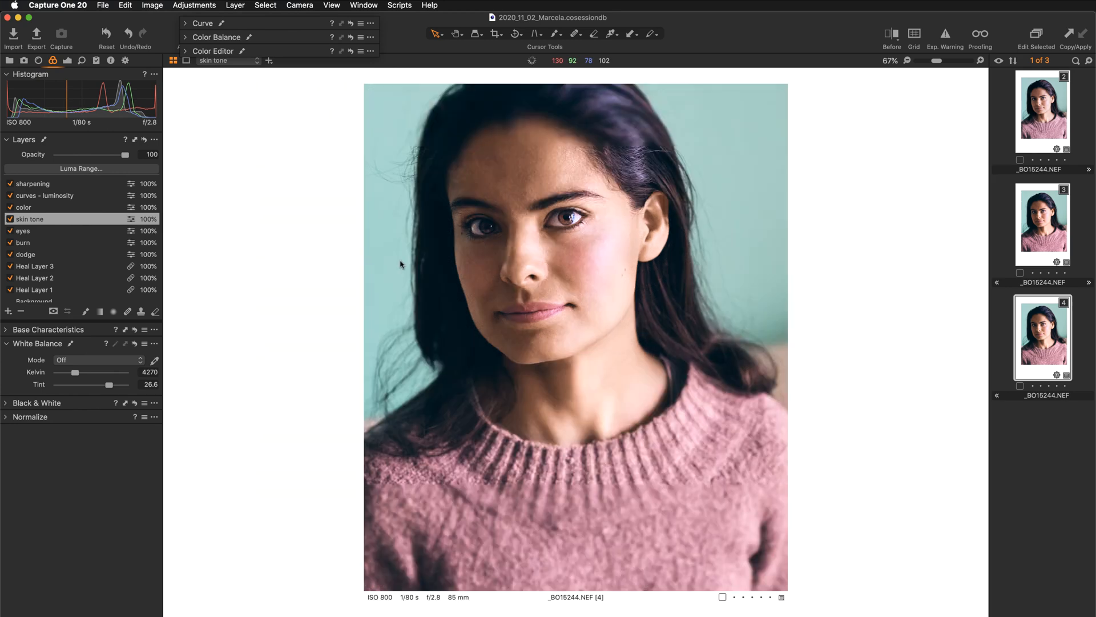
scroll(294, 272, "down", 1)
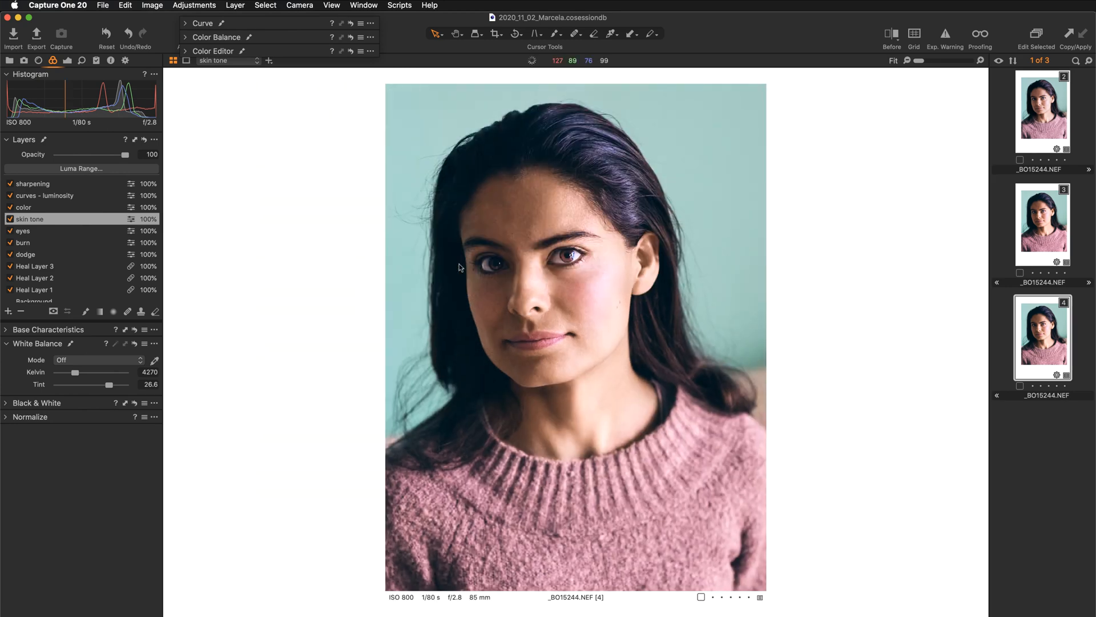
left_click(10, 184)
left_click(10, 196)
left_click(10, 207)
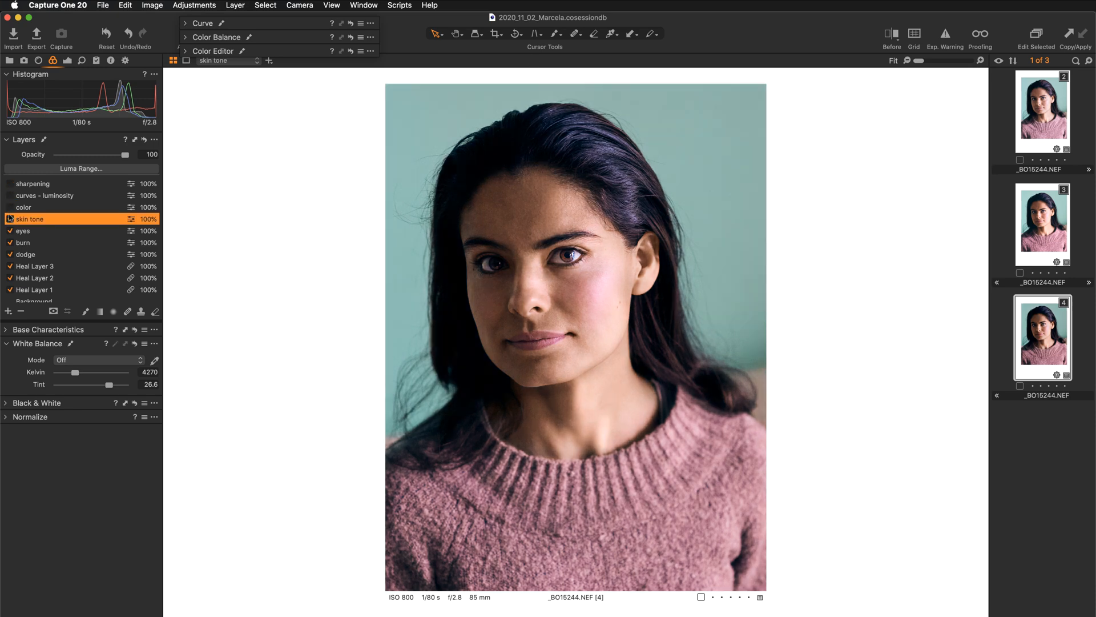
- Toggle the "skin tone" layer off and on to compare its effect, and expand its Color Editor settings
left_click(10, 218)
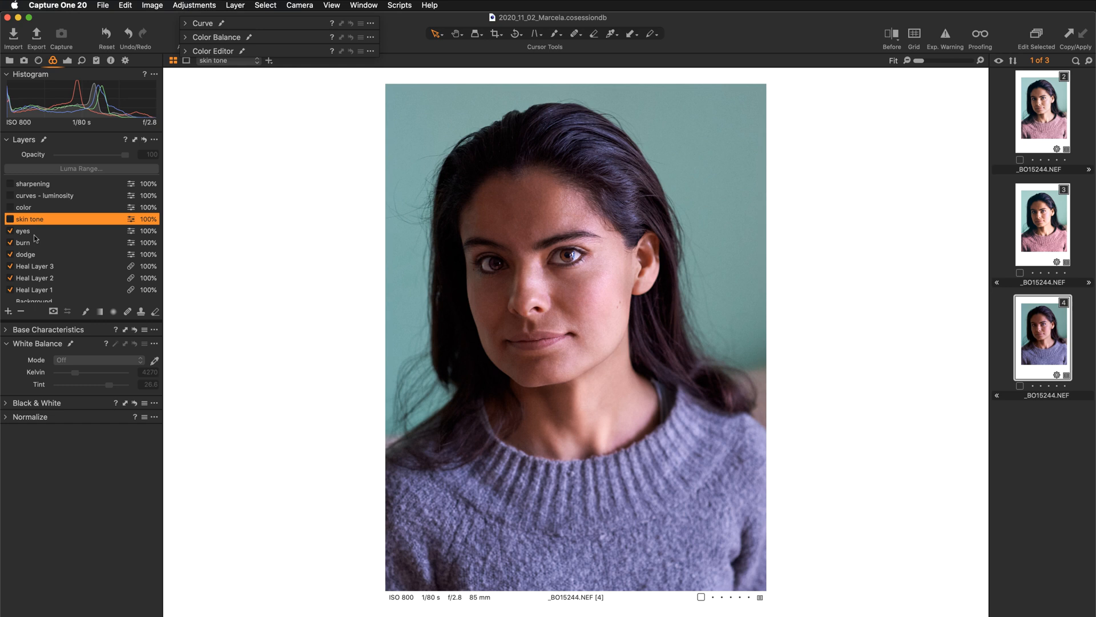
left_click(9, 219)
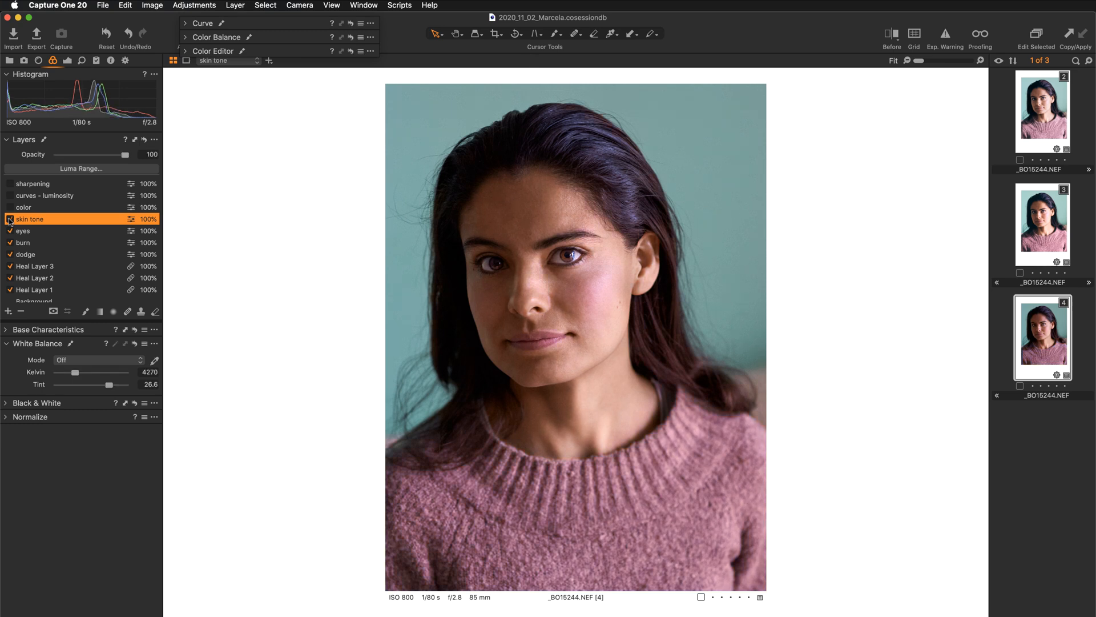
left_click(10, 219)
left_click(9, 219)
left_click(186, 51)
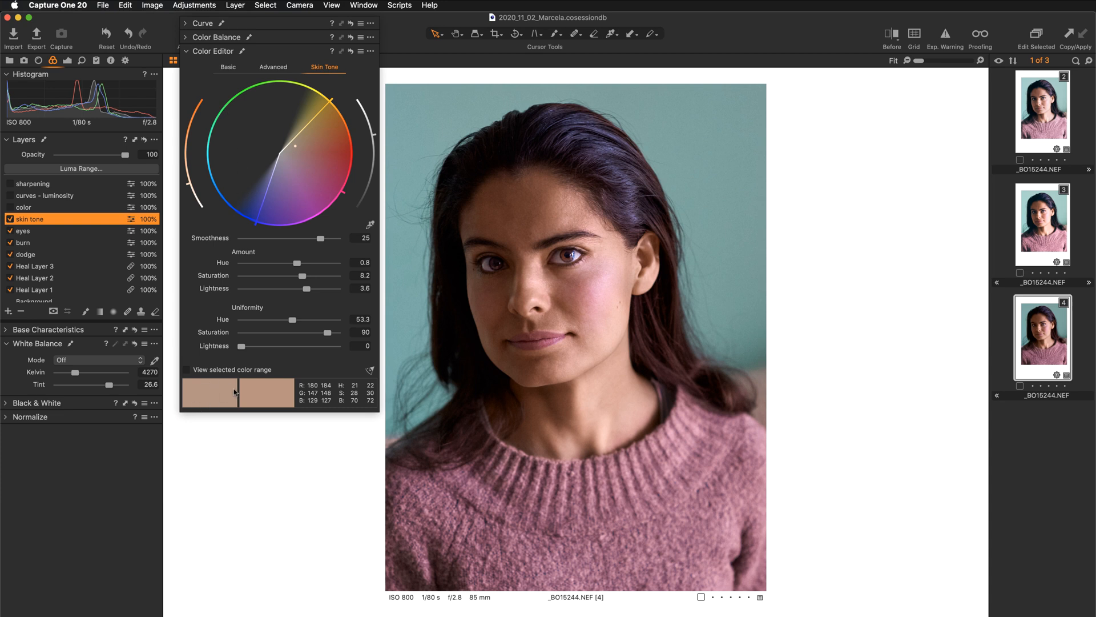
- Turn the "color", "curves - luminosity" and "sharpening" layers back on one by one to review each effect, with the Color Editor collapsed
left_click(9, 208)
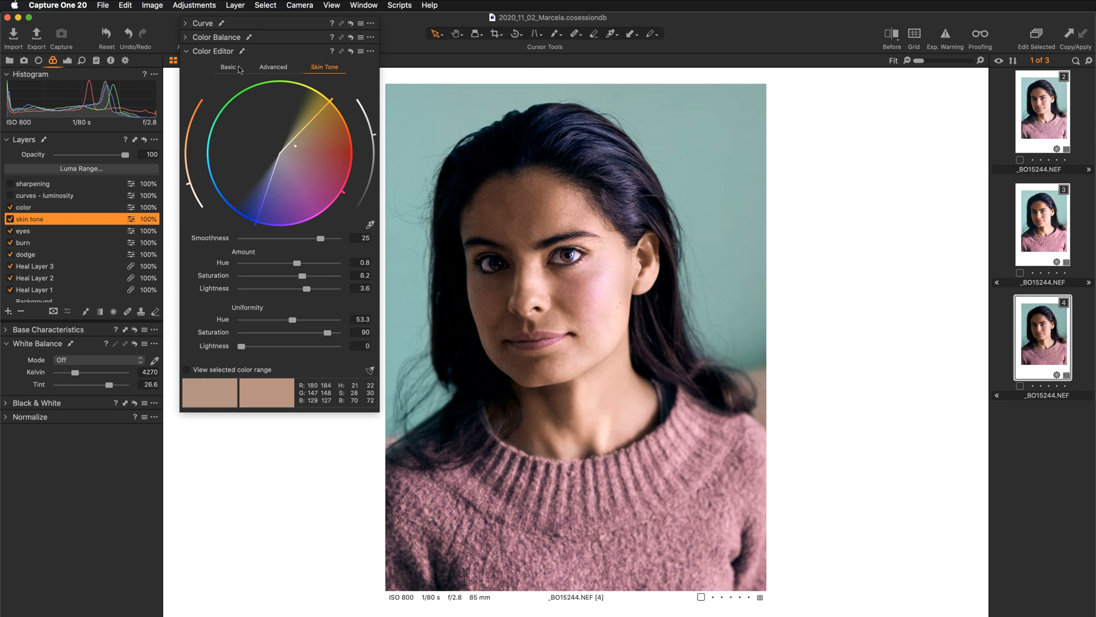
left_click(263, 54)
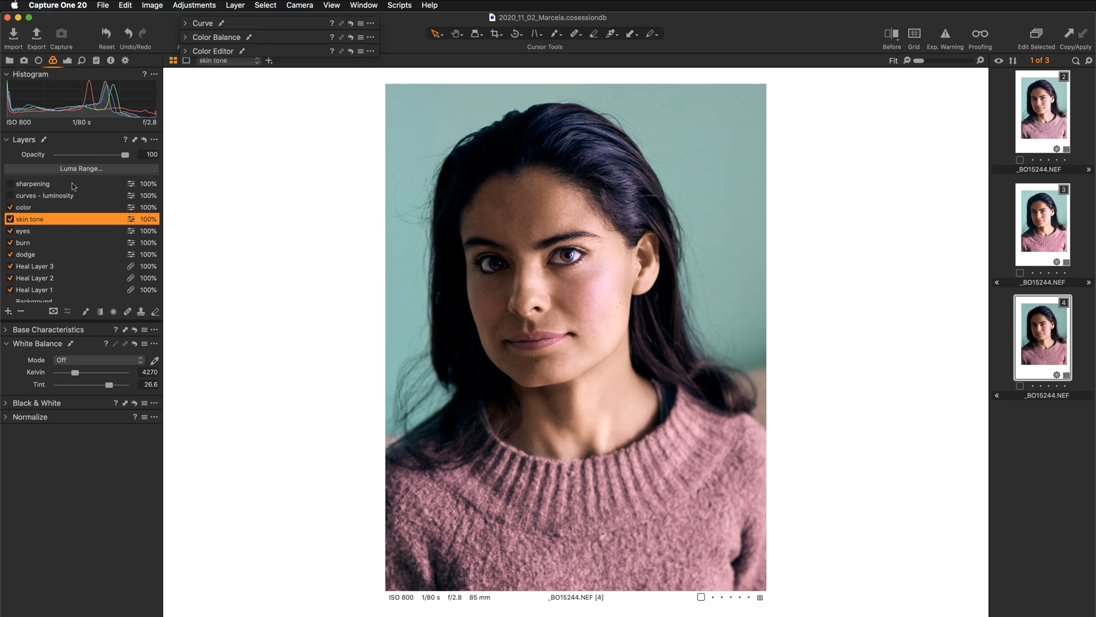
left_click(10, 196)
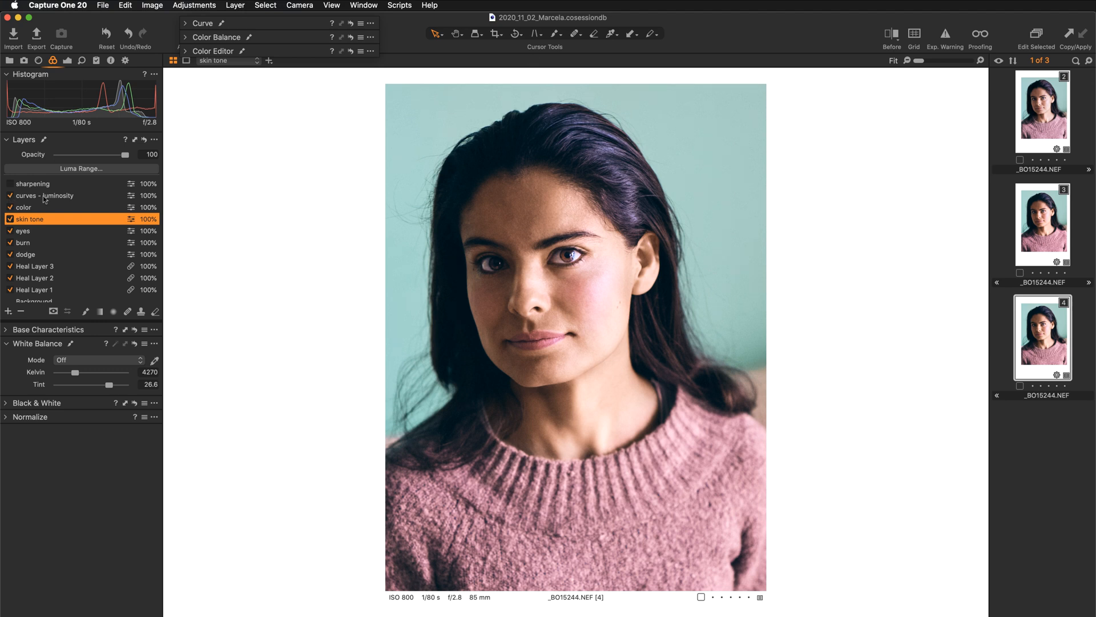
left_click(44, 198)
left_click(10, 184)
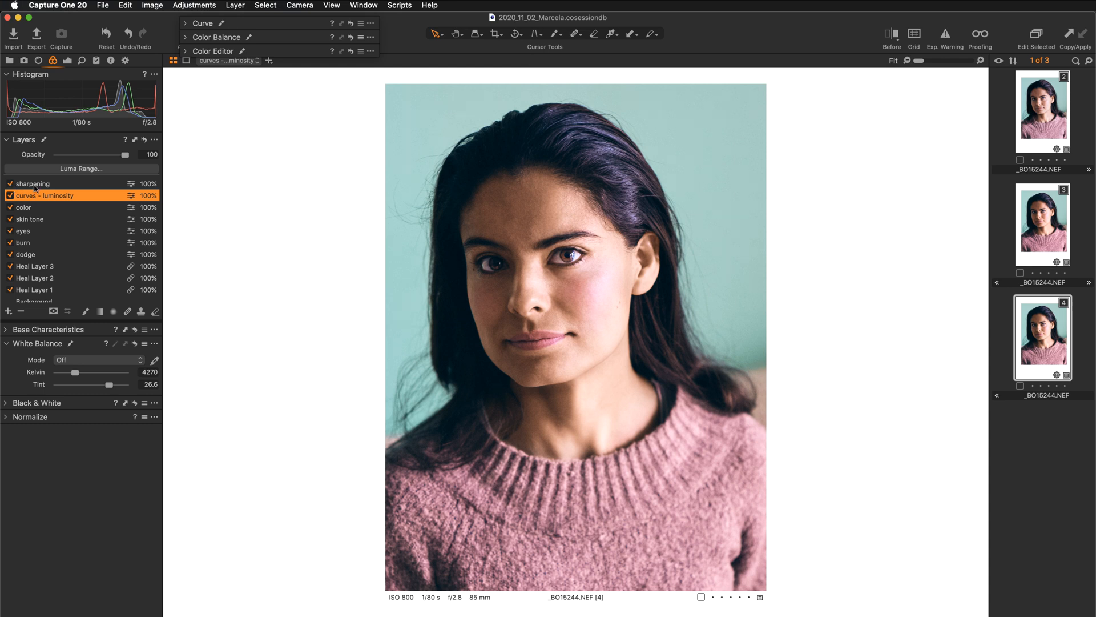
- Examine the "sharpening" layer's mask over the eyes, lips, nose and hair, and check the face at 100% without the mask
left_click(54, 186)
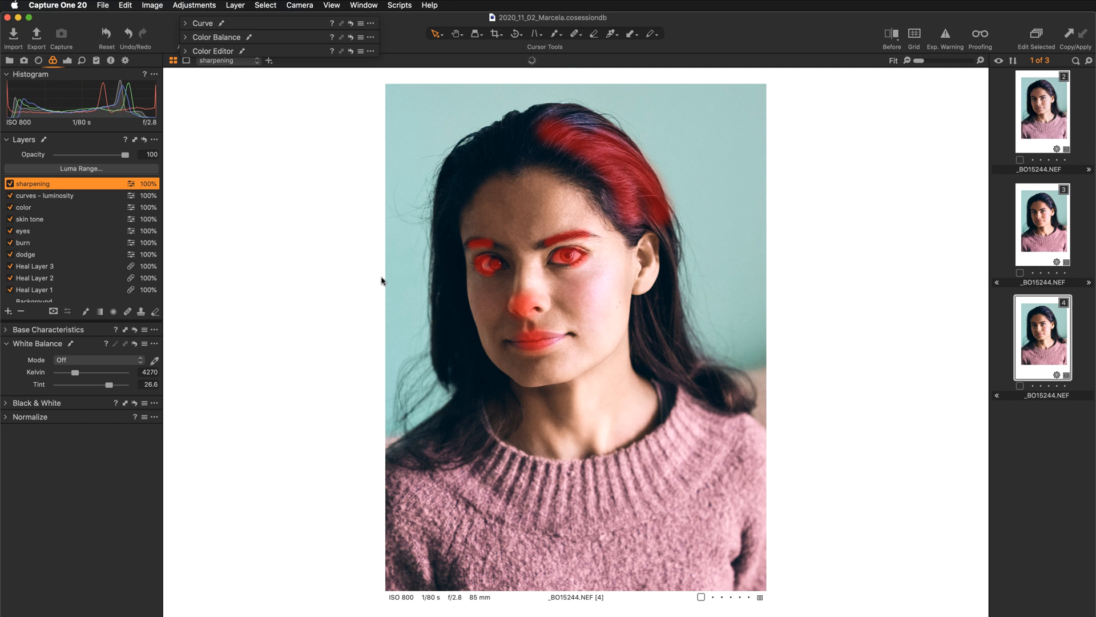
key("m")
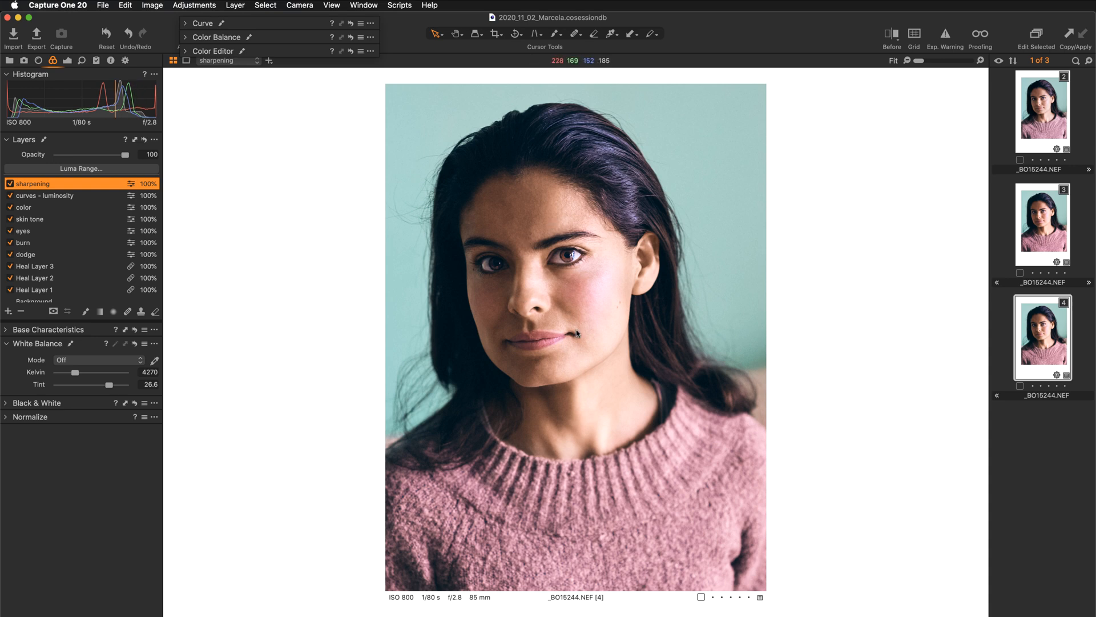
key("z")
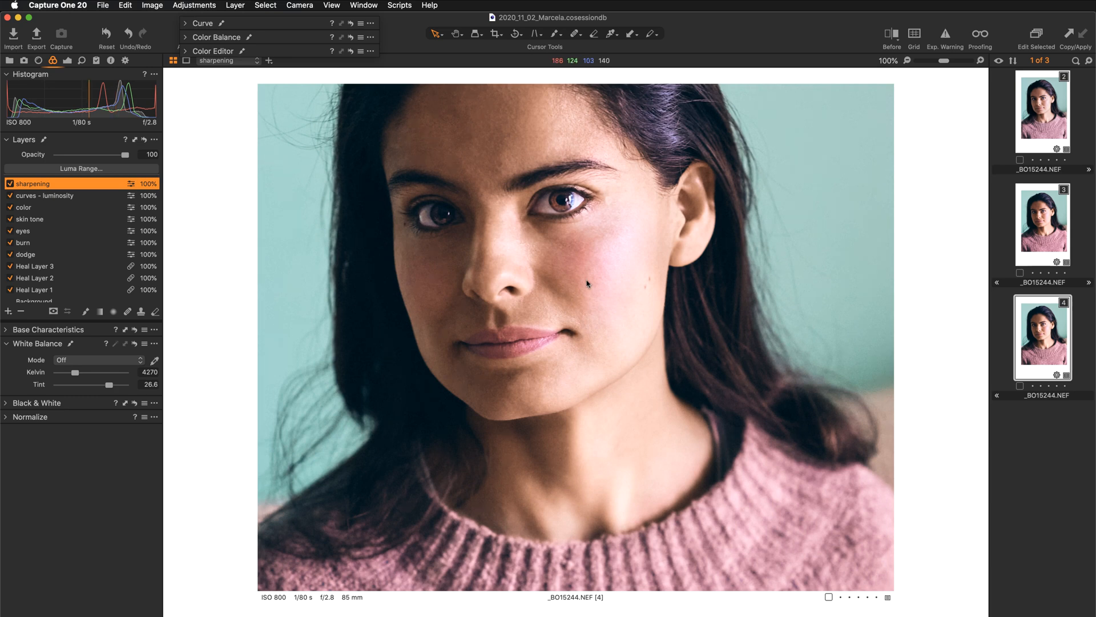
mouse_move(594, 272)
left_mouse_down()
mouse_move(597, 306)
mouse_move(600, 289)
left_mouse_up()
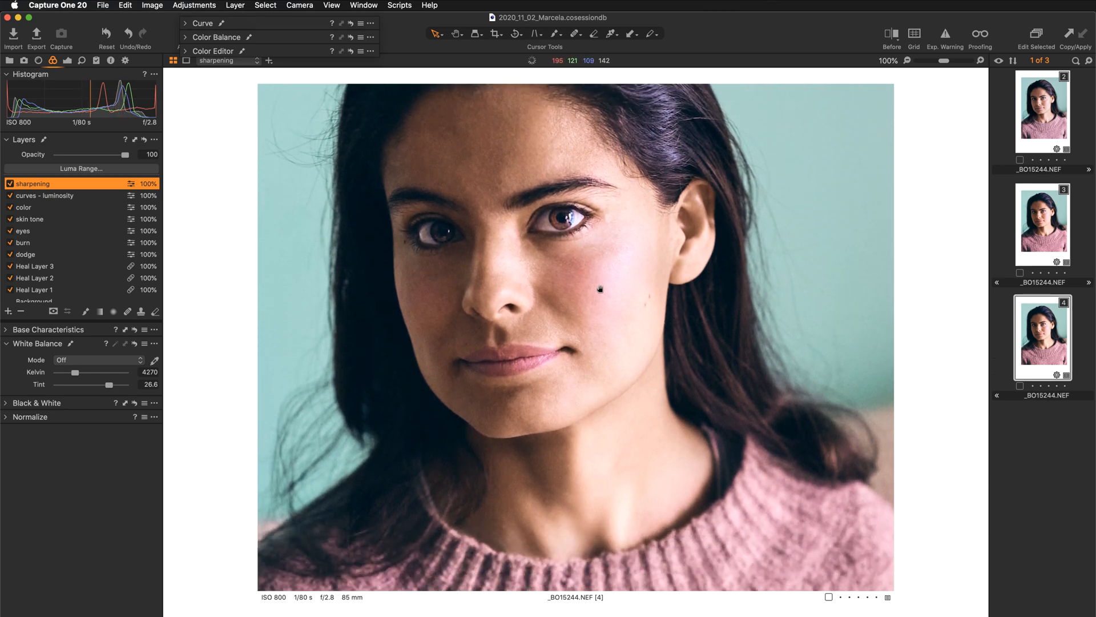
key("z")
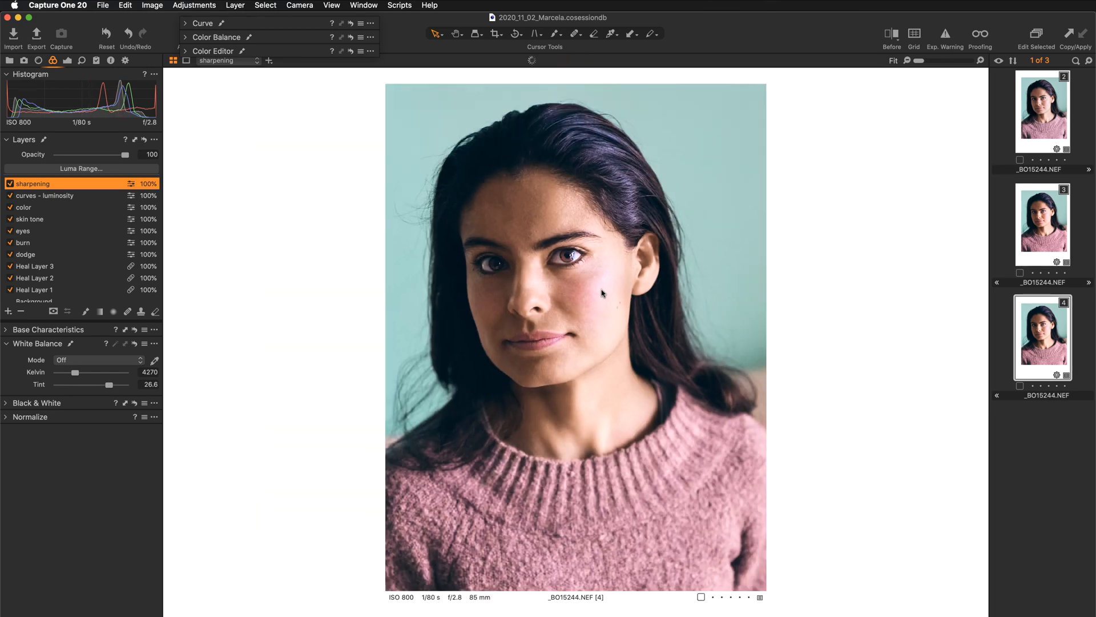
key("m")
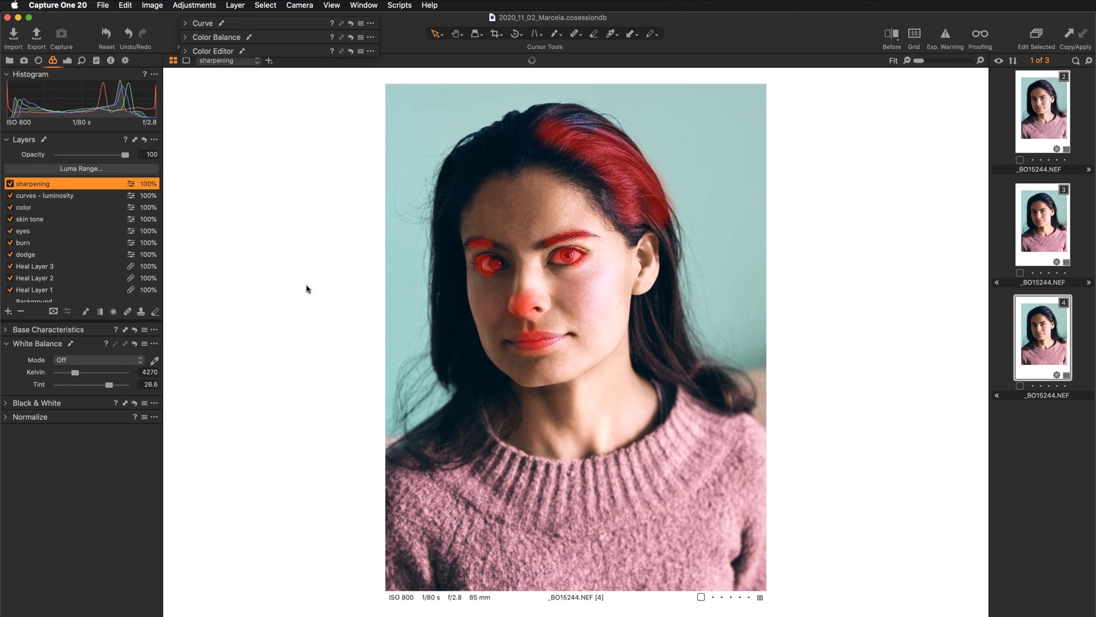
key("m")
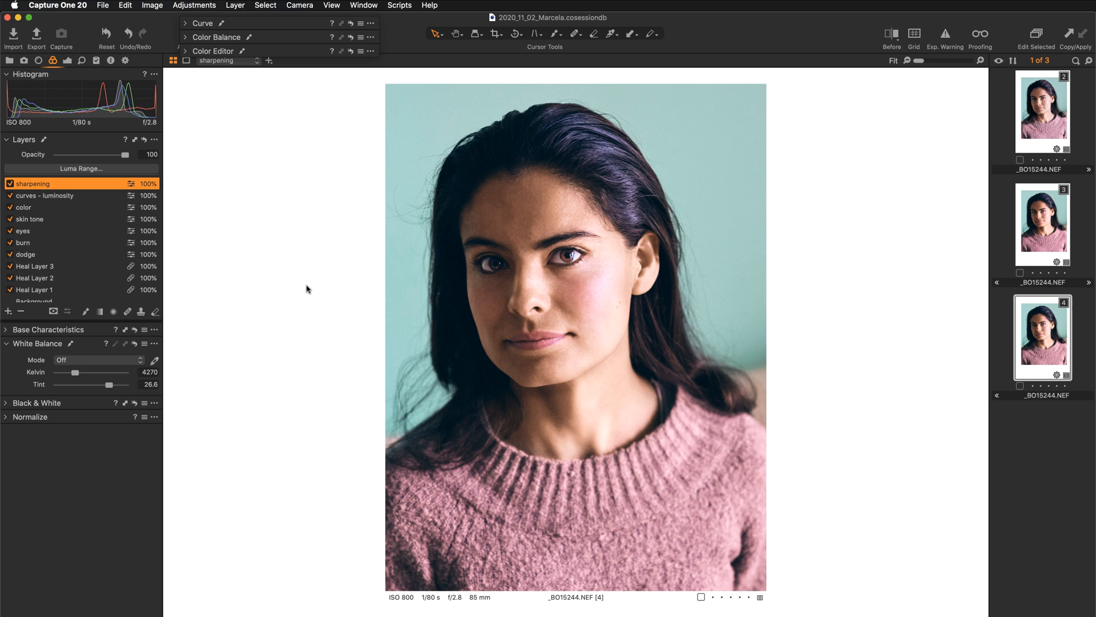
- Select the "skin tone" layer with the Color Editor expanded and view the face at 100%
left_click(185, 52)
left_click(35, 221)
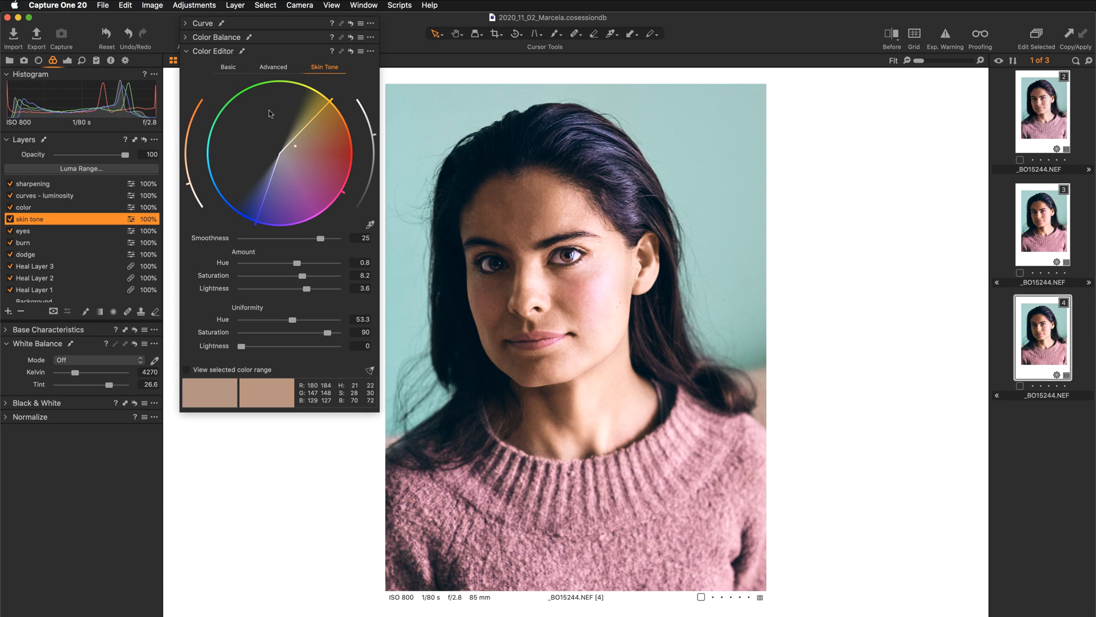
key("super+plus")
key("super+plus")
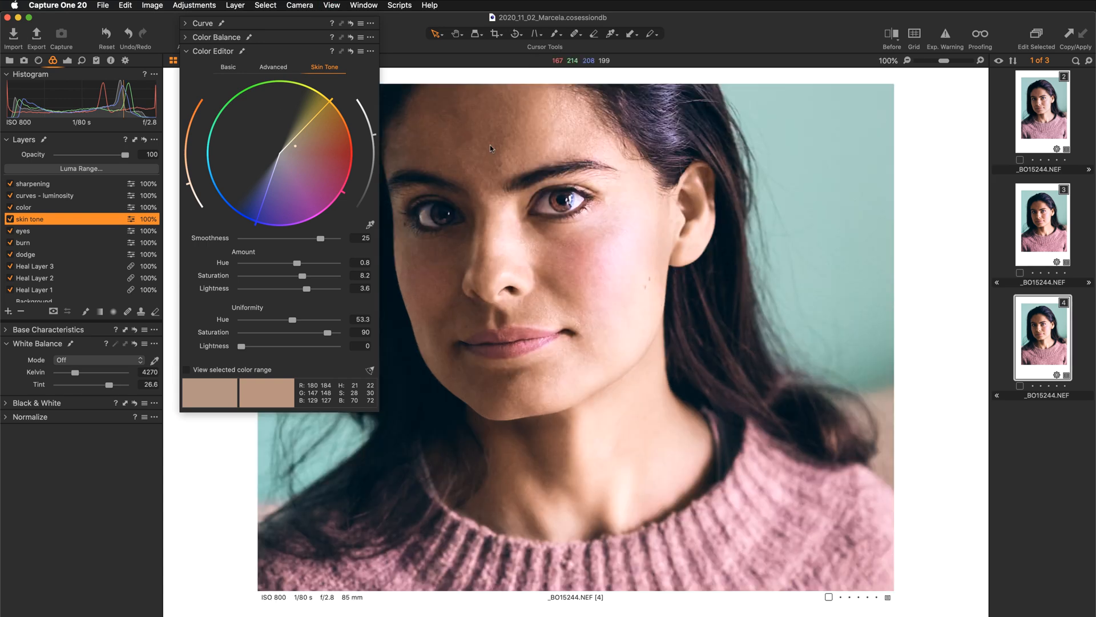
scroll(542, 172, "up", 2)
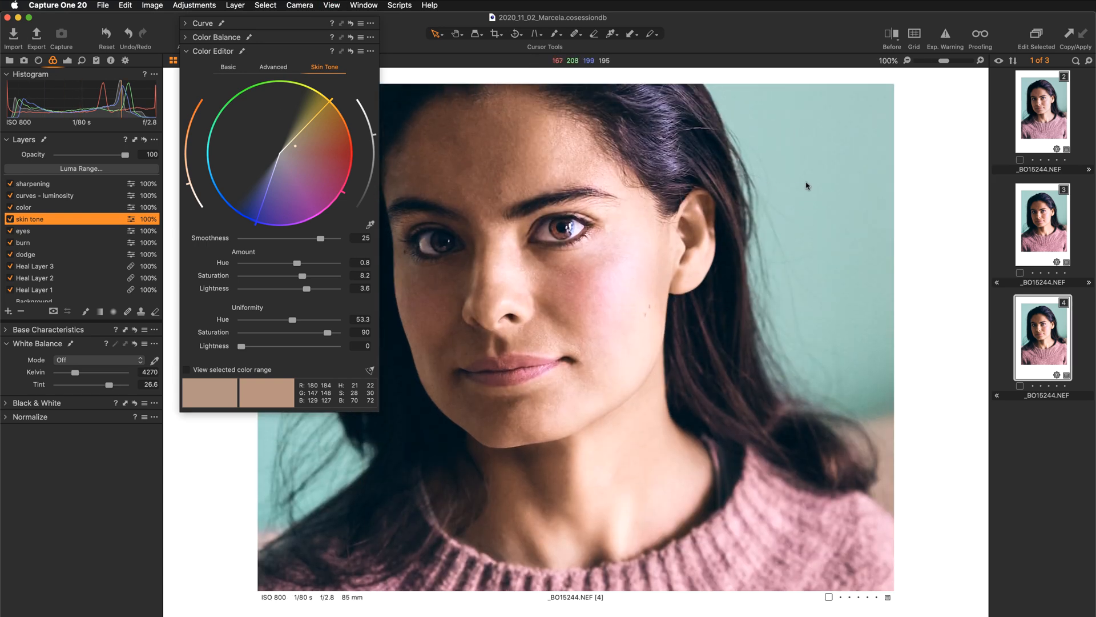